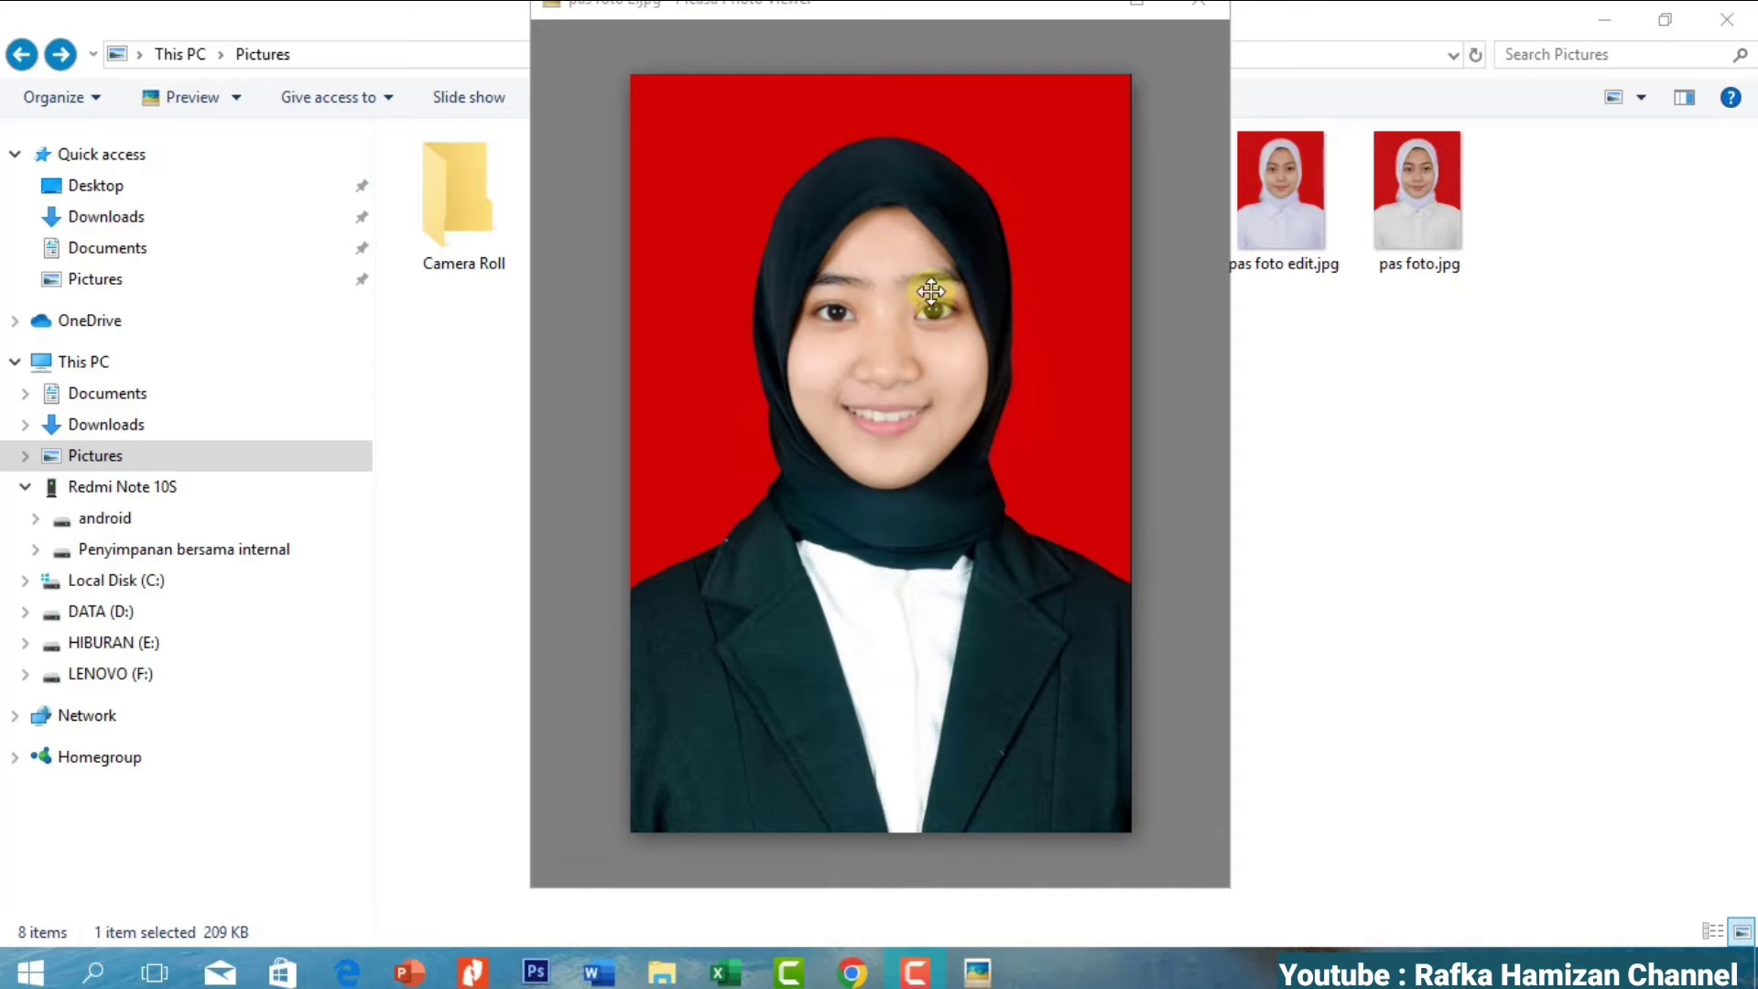
- Zoom in and out on the red-background pas foto 2.jpg in Photo Viewer, then close it
{"action": "scroll", "coordinate": [931, 291], "scroll_direction": "up", "scroll_amount": 2}
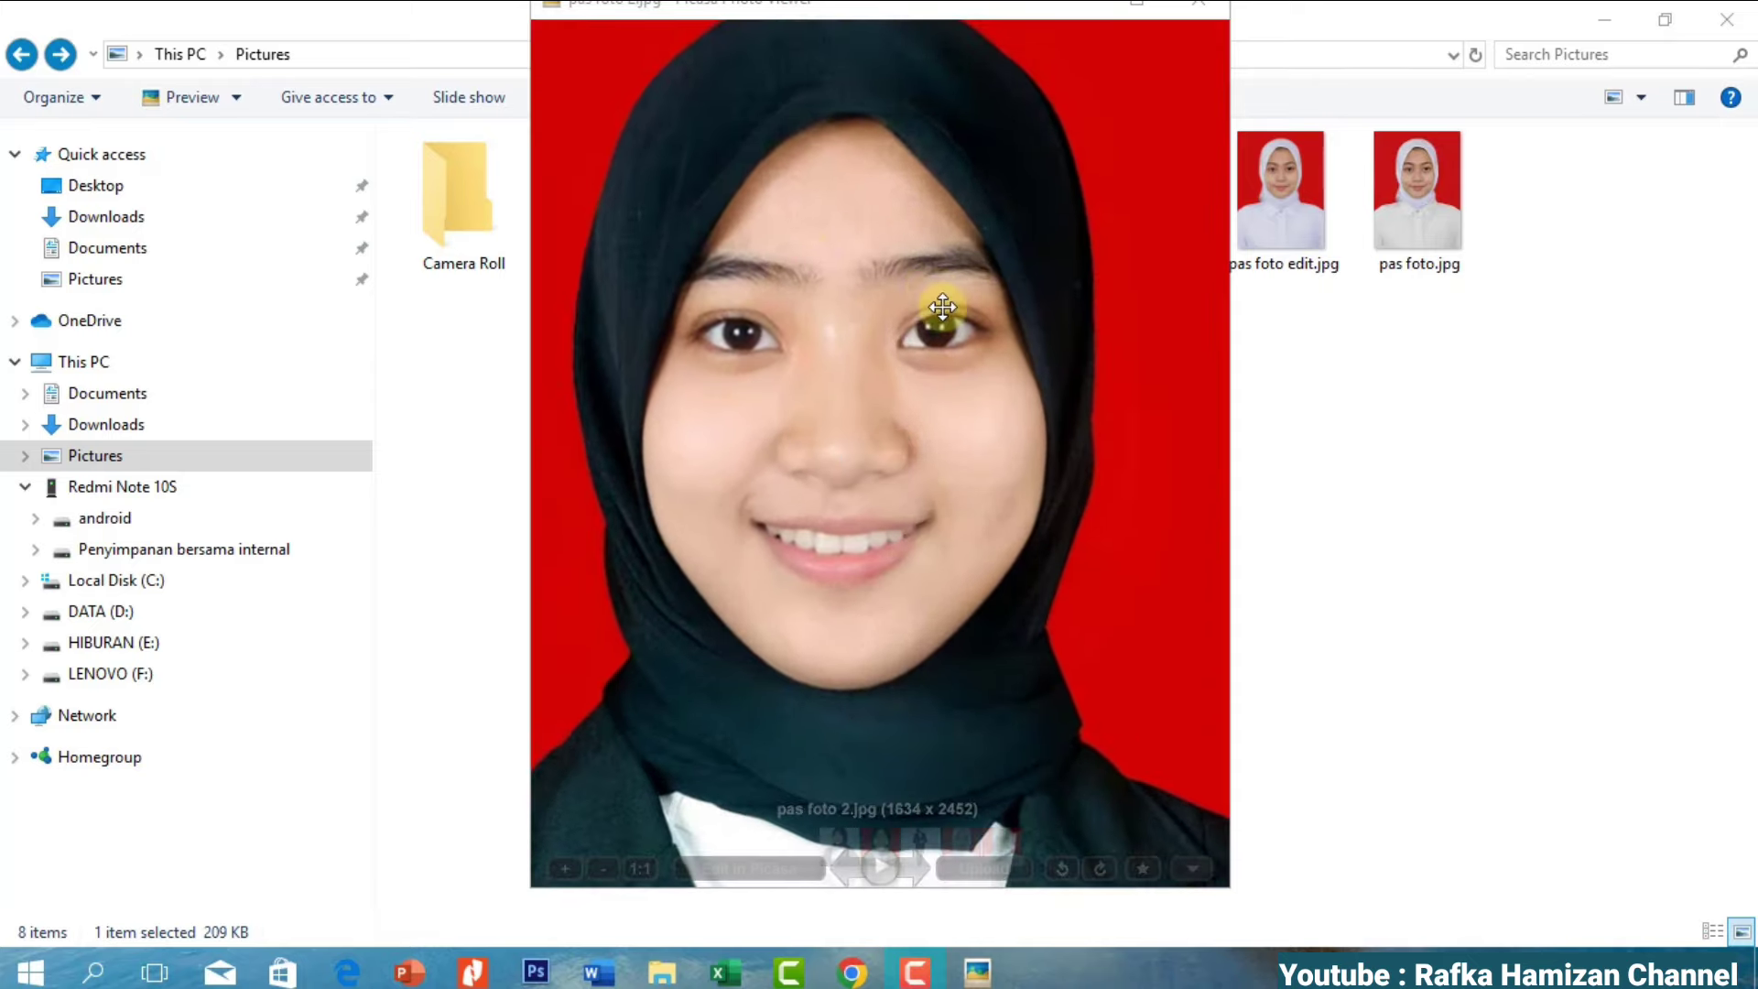
{"action": "scroll", "coordinate": [943, 307], "scroll_direction": "down", "scroll_amount": 3}
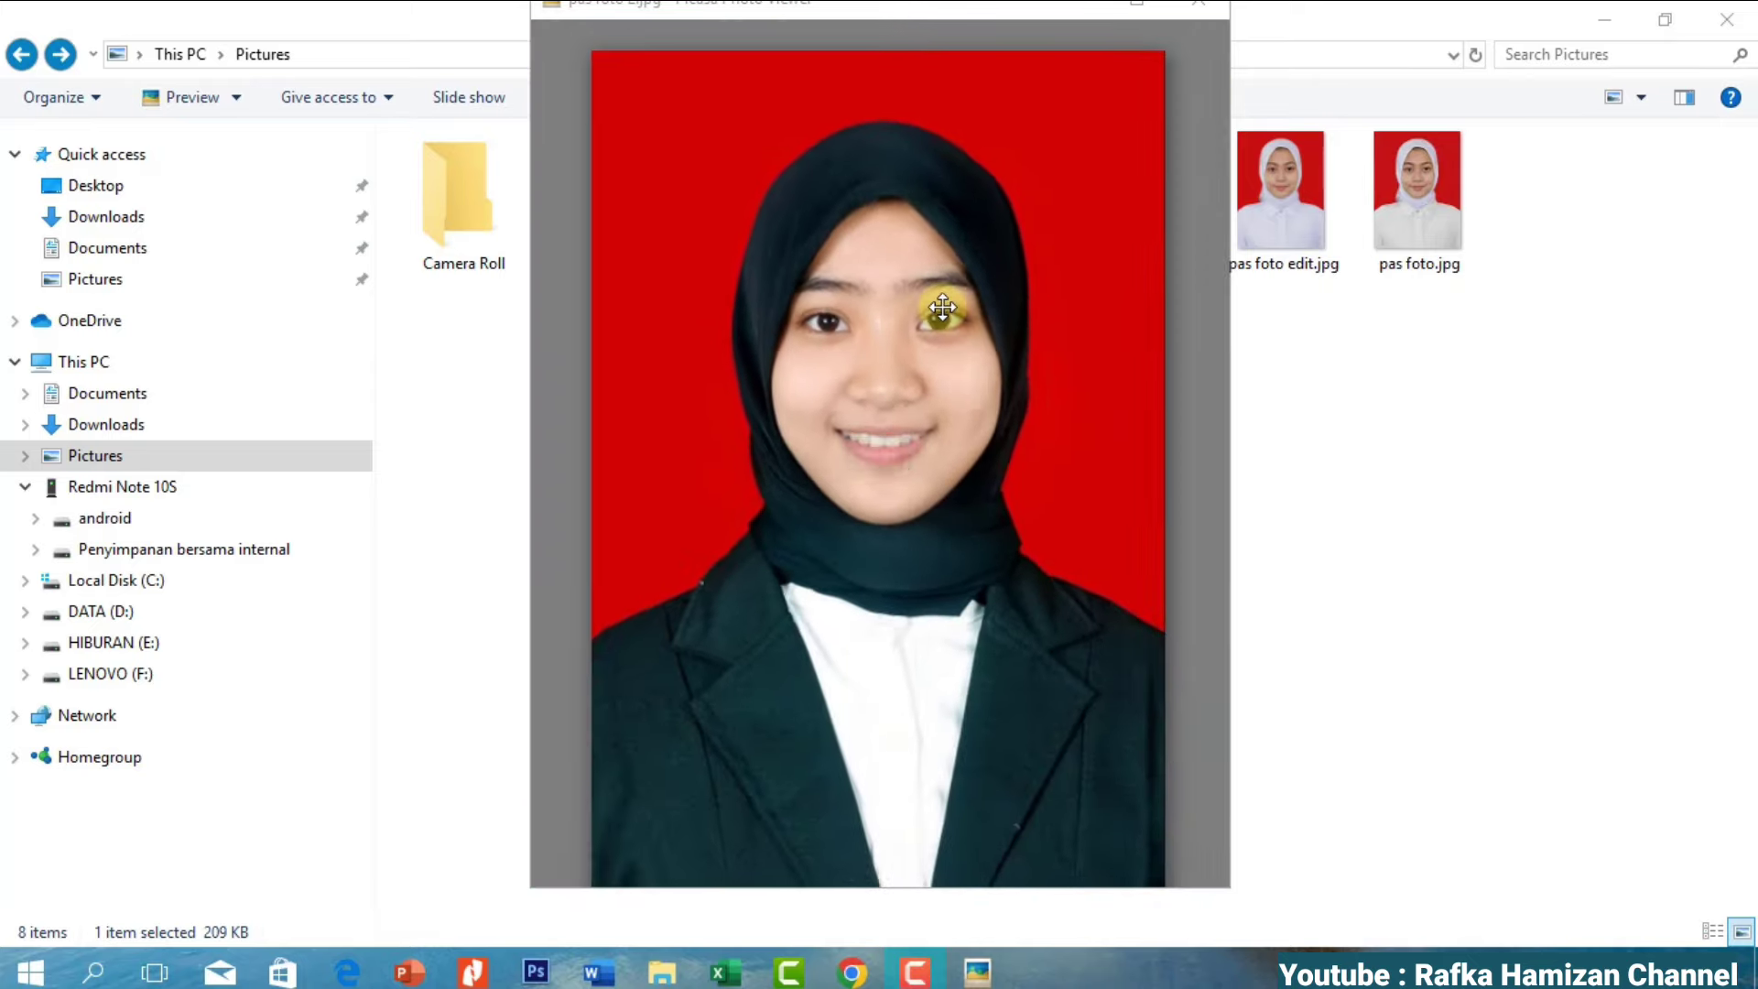
{"action": "left_click", "coordinate": [1199, 4]}
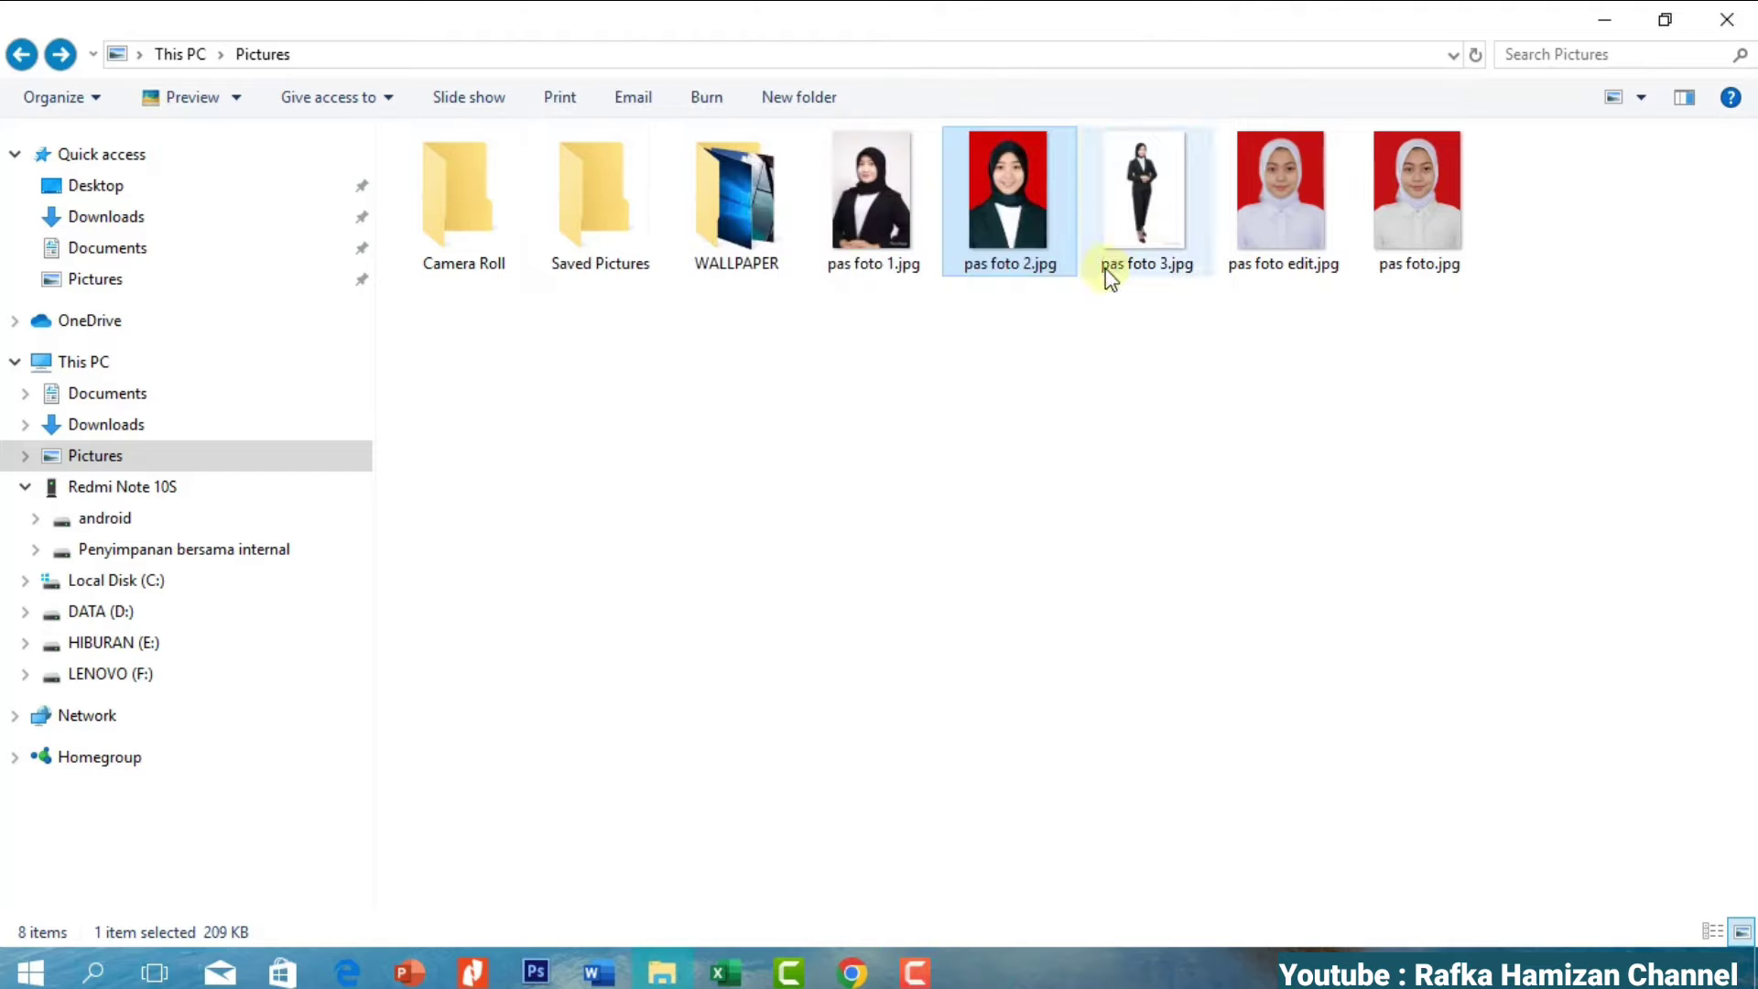
- Go to photopea.com in Google Chrome
{"action": "left_click", "coordinate": [851, 970]}
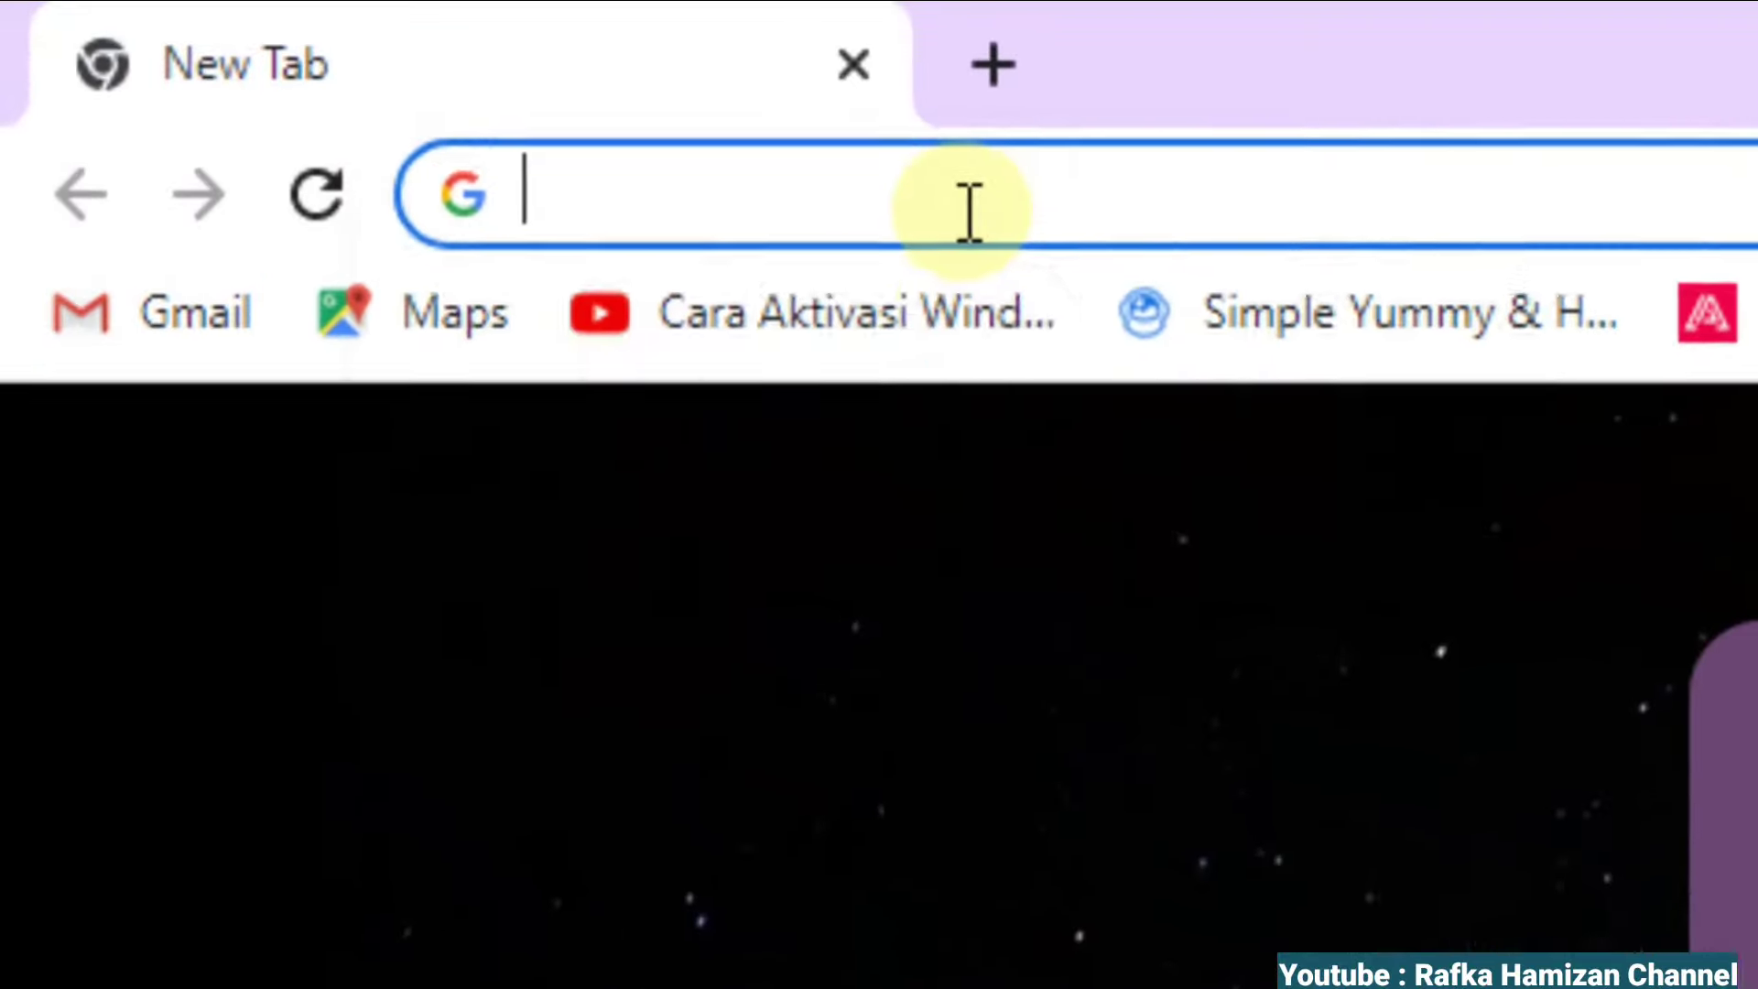
{"action": "left_click", "coordinate": [340, 71]}
{"action": "type", "text": "p"}
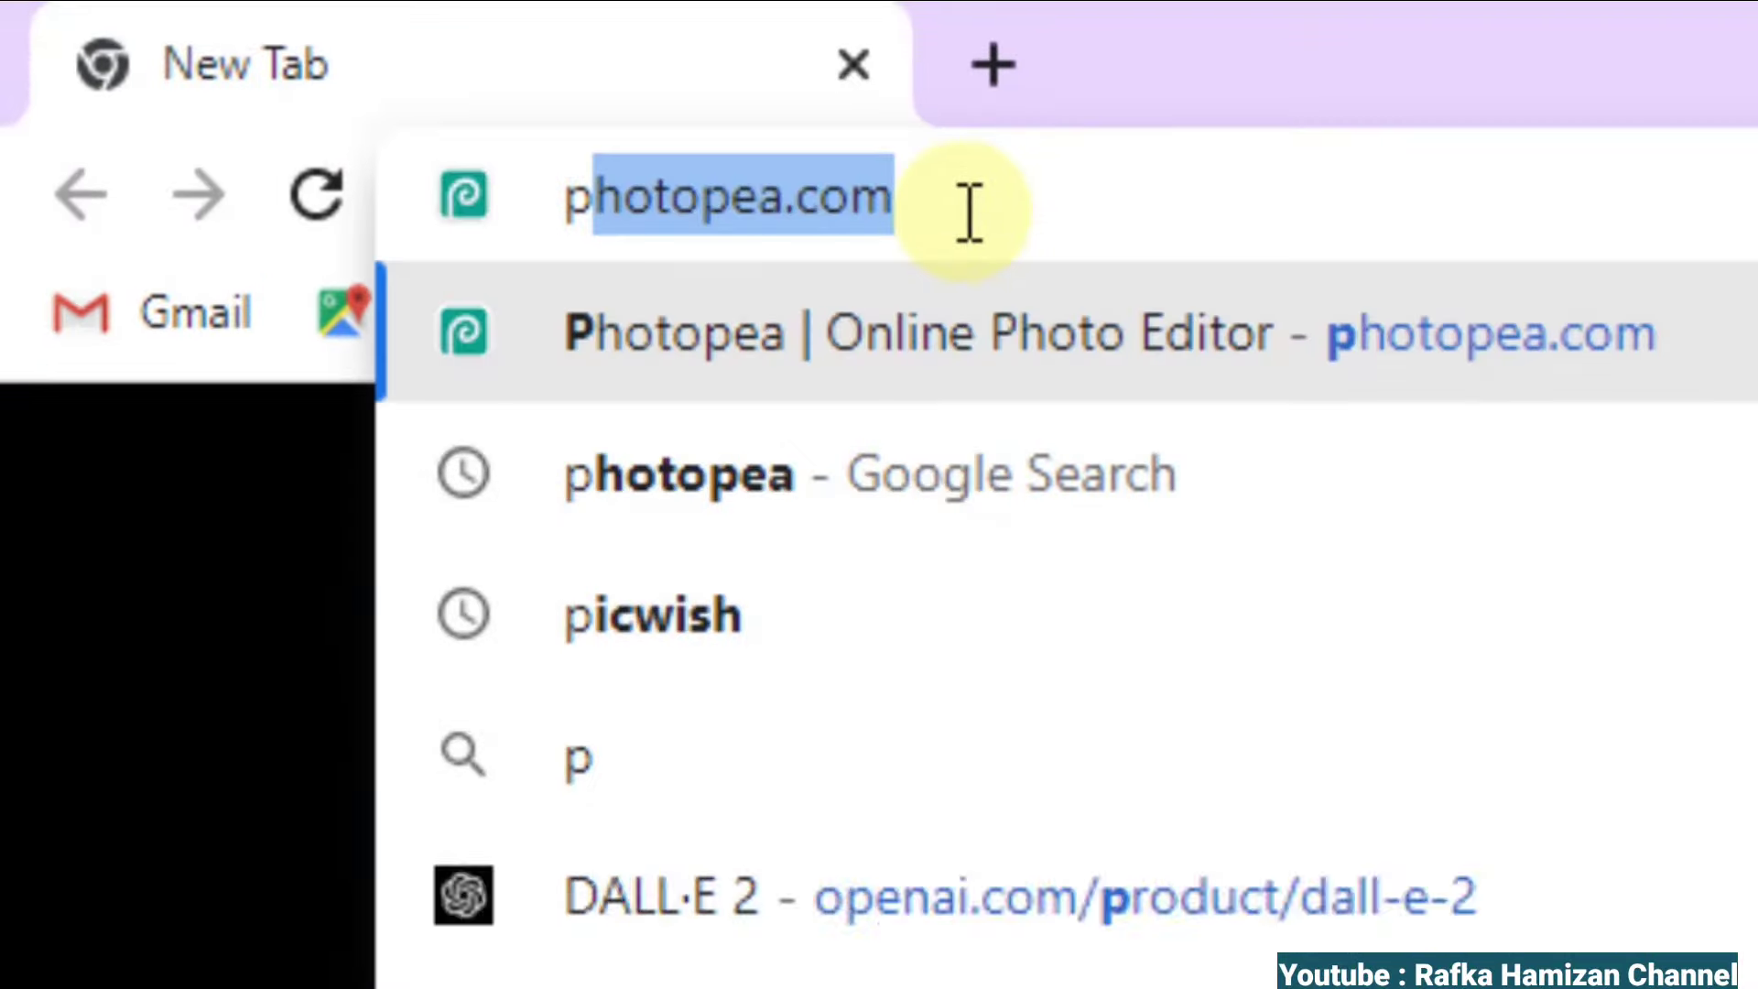
{"action": "type", "text": "hotopea."}
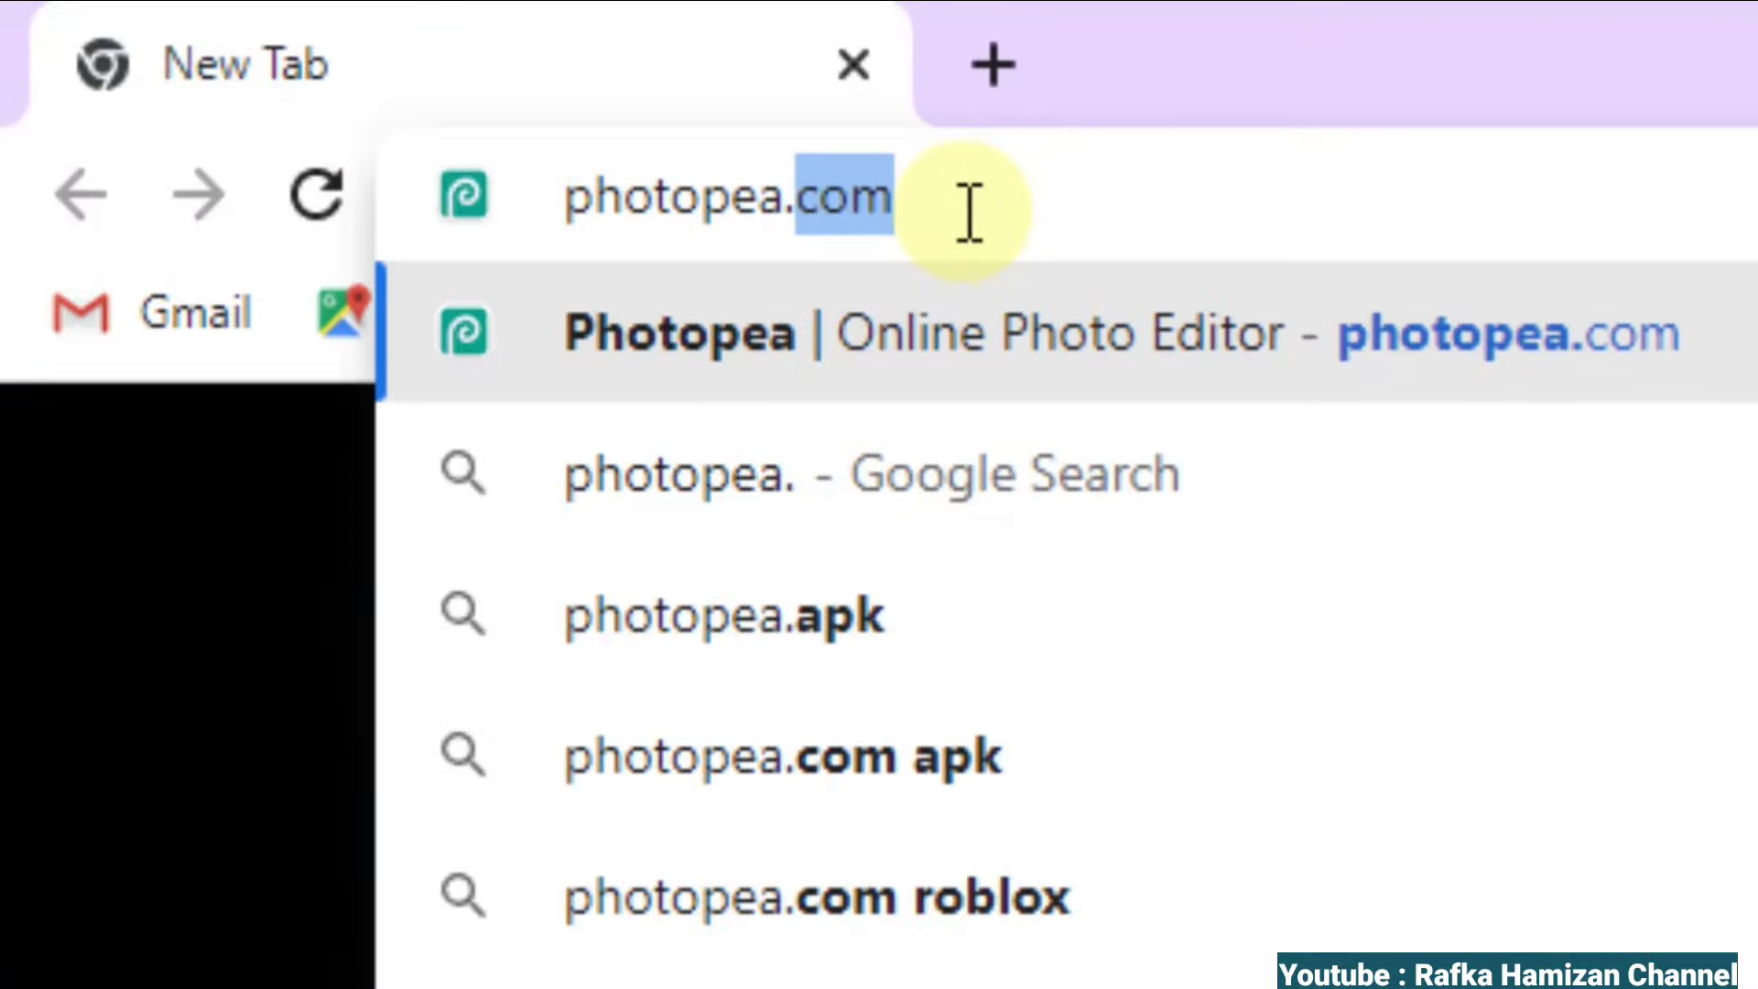
{"action": "type", "text": "com"}
{"action": "key", "text": "Return"}
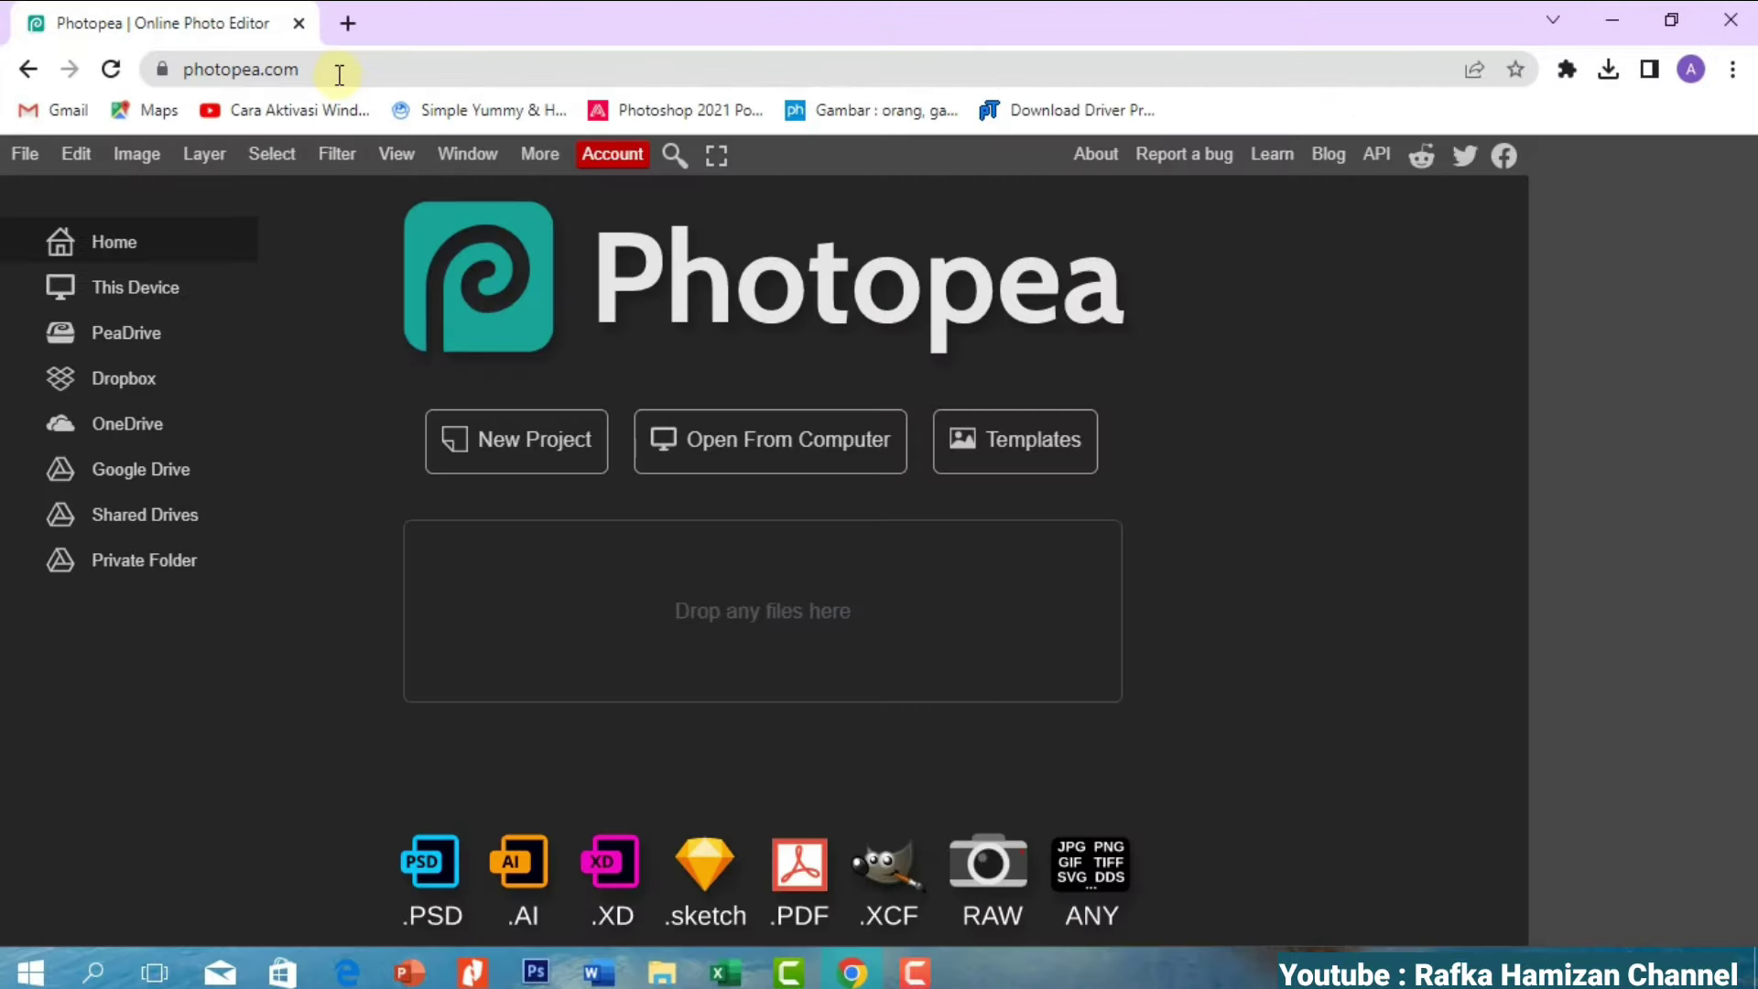
- Open pas foto 2.jpg from the Pictures folder in Photopea
{"action": "left_click", "coordinate": [23, 161]}
{"action": "left_click", "coordinate": [42, 234]}
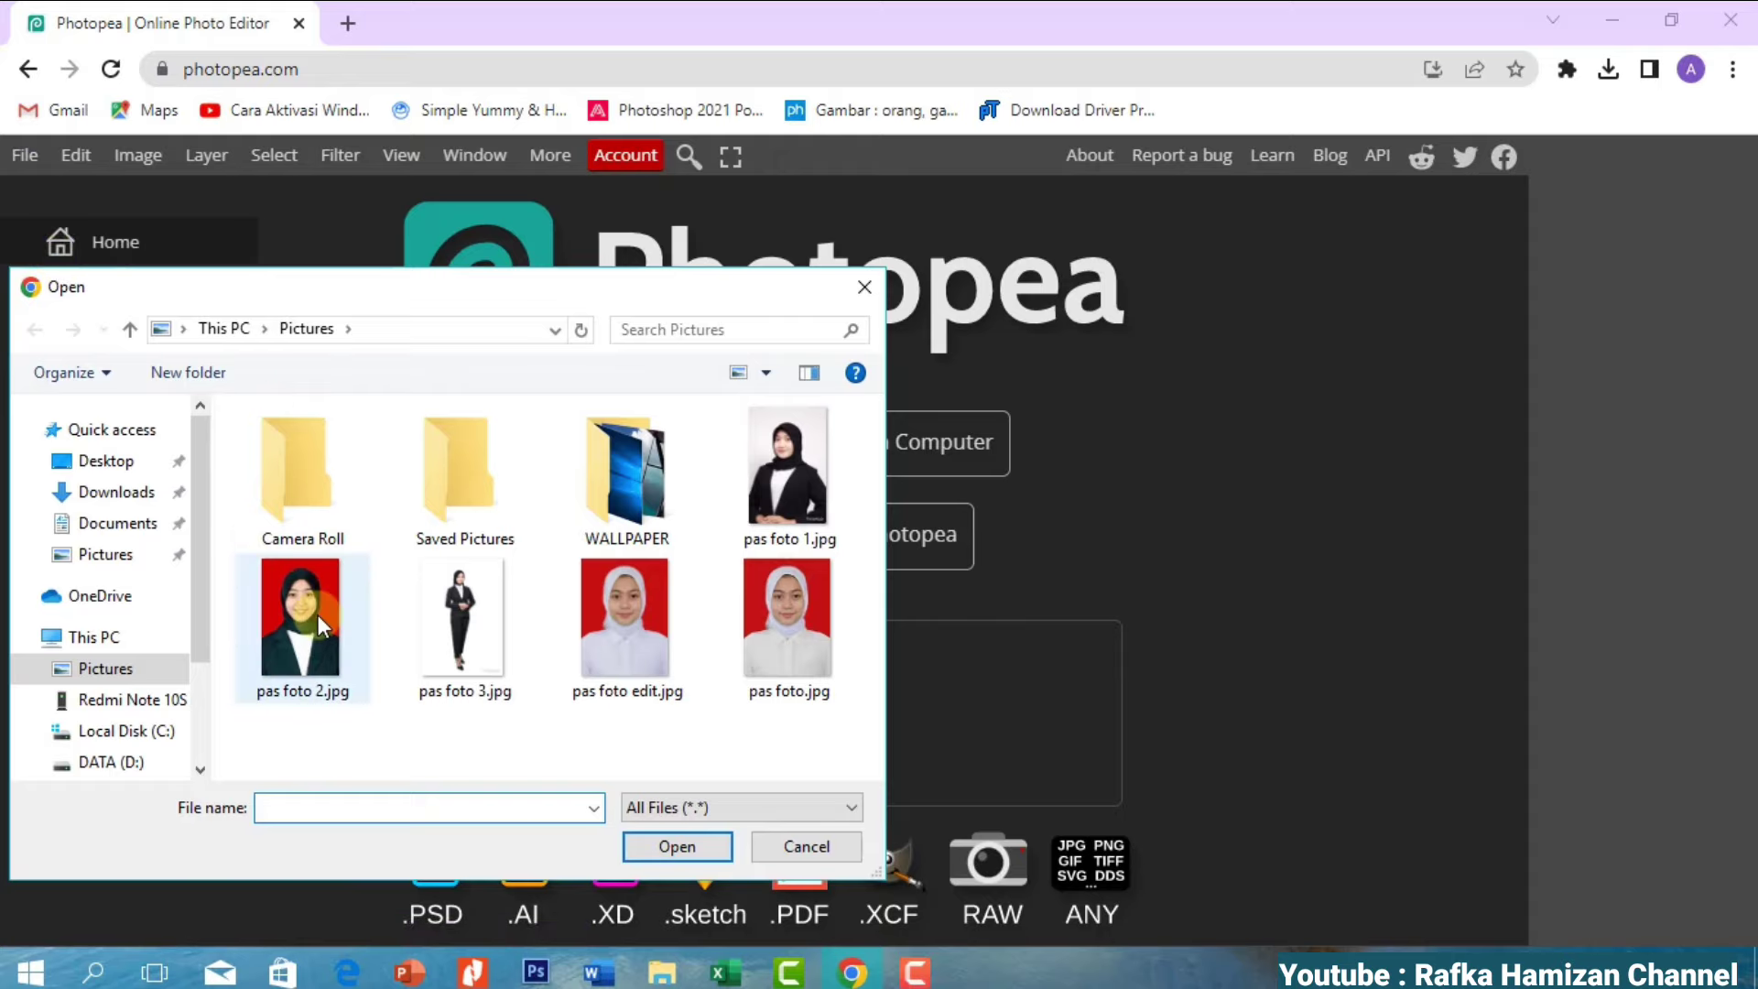
{"action": "left_click", "coordinate": [317, 614]}
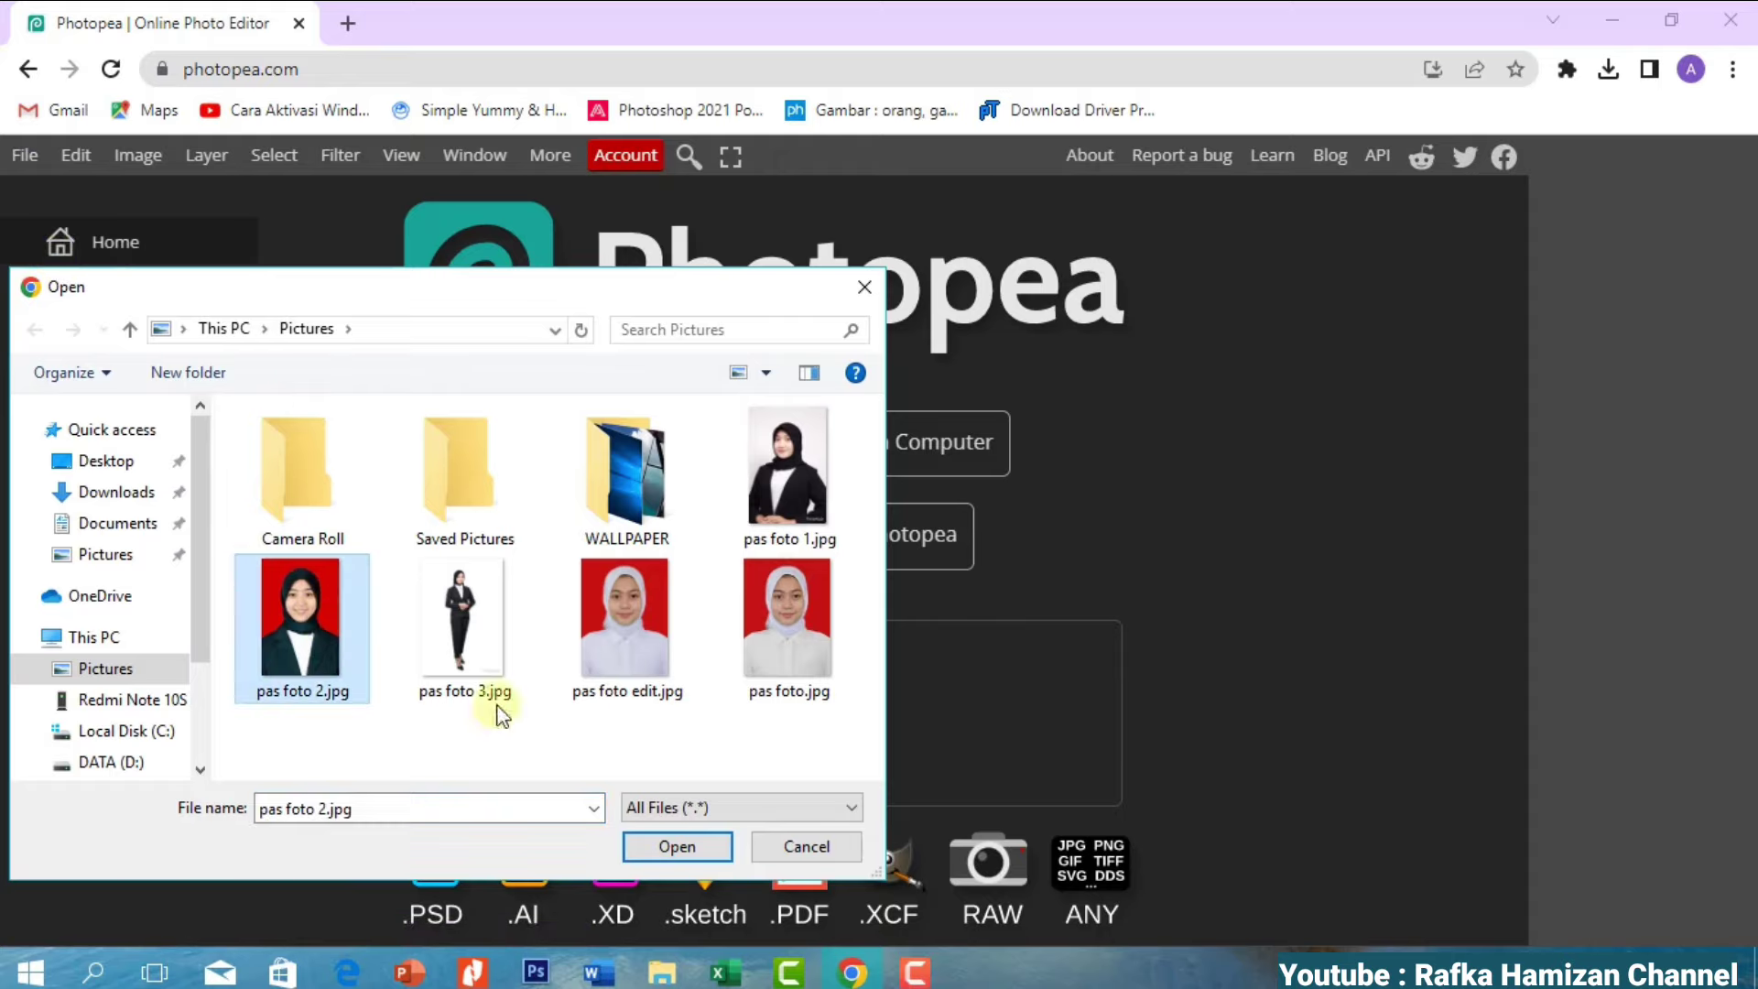
{"action": "left_click", "coordinate": [685, 841]}
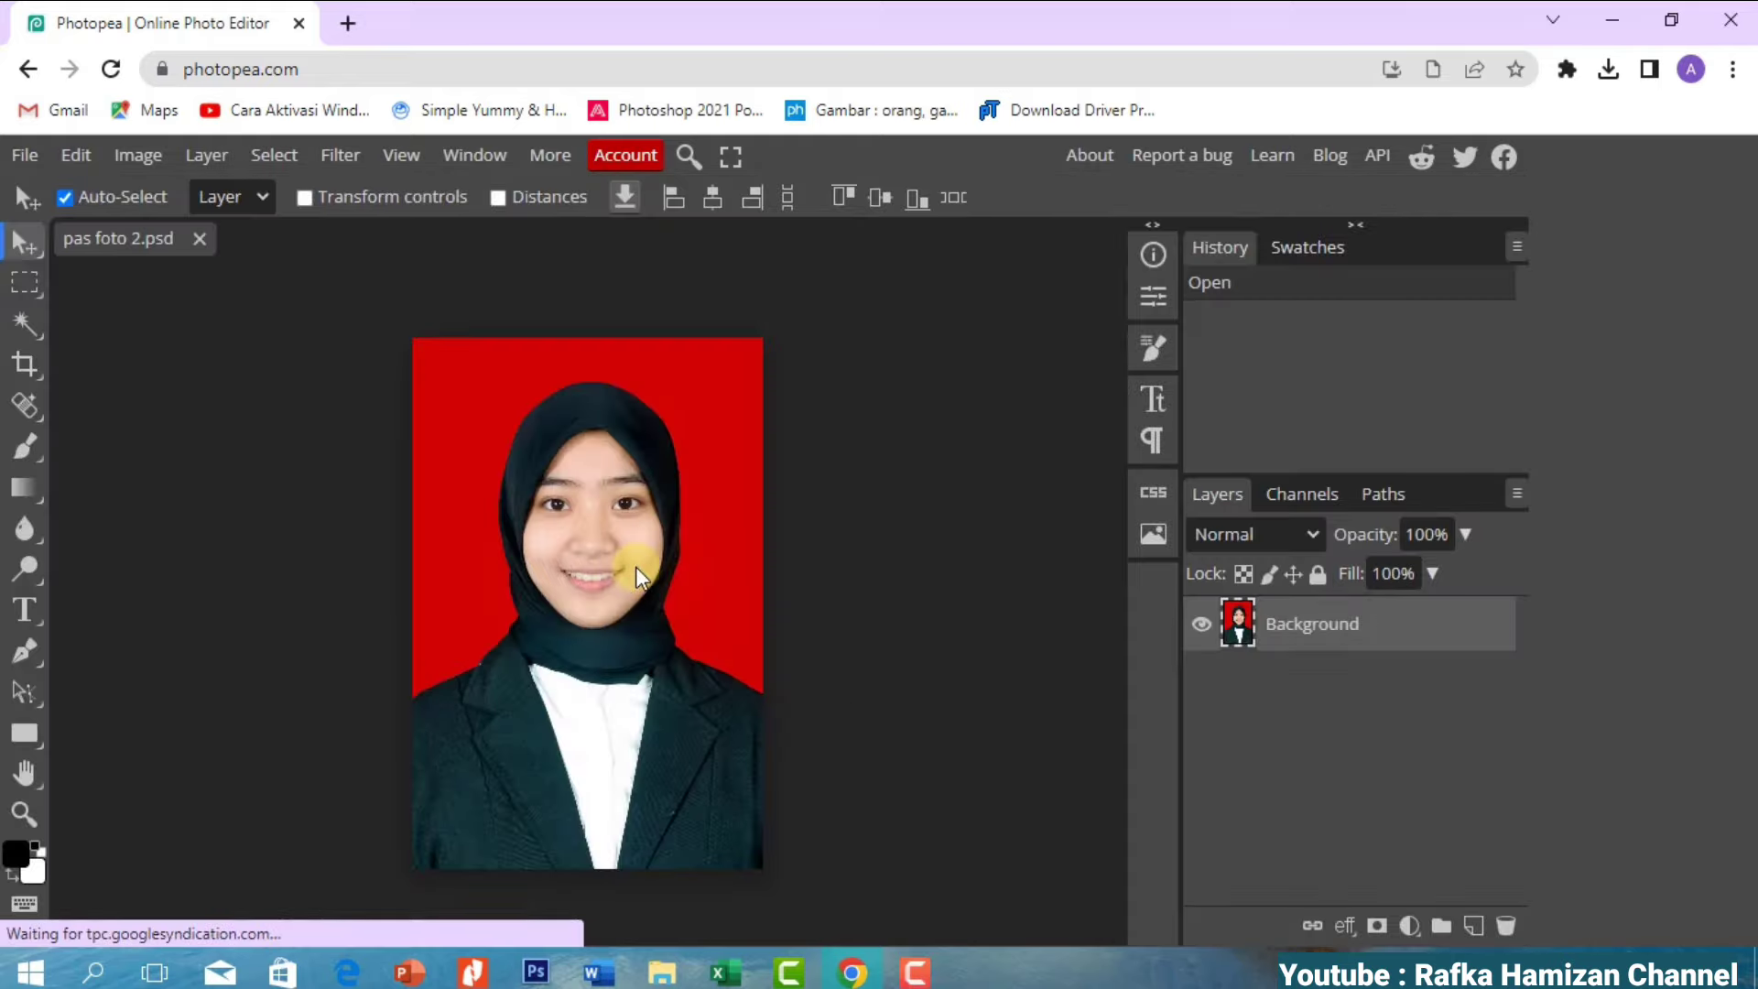
- Quick-select the whole person, then subtract her face from the selection
{"action": "right_click", "coordinate": [22, 322]}
{"action": "left_click", "coordinate": [94, 371]}
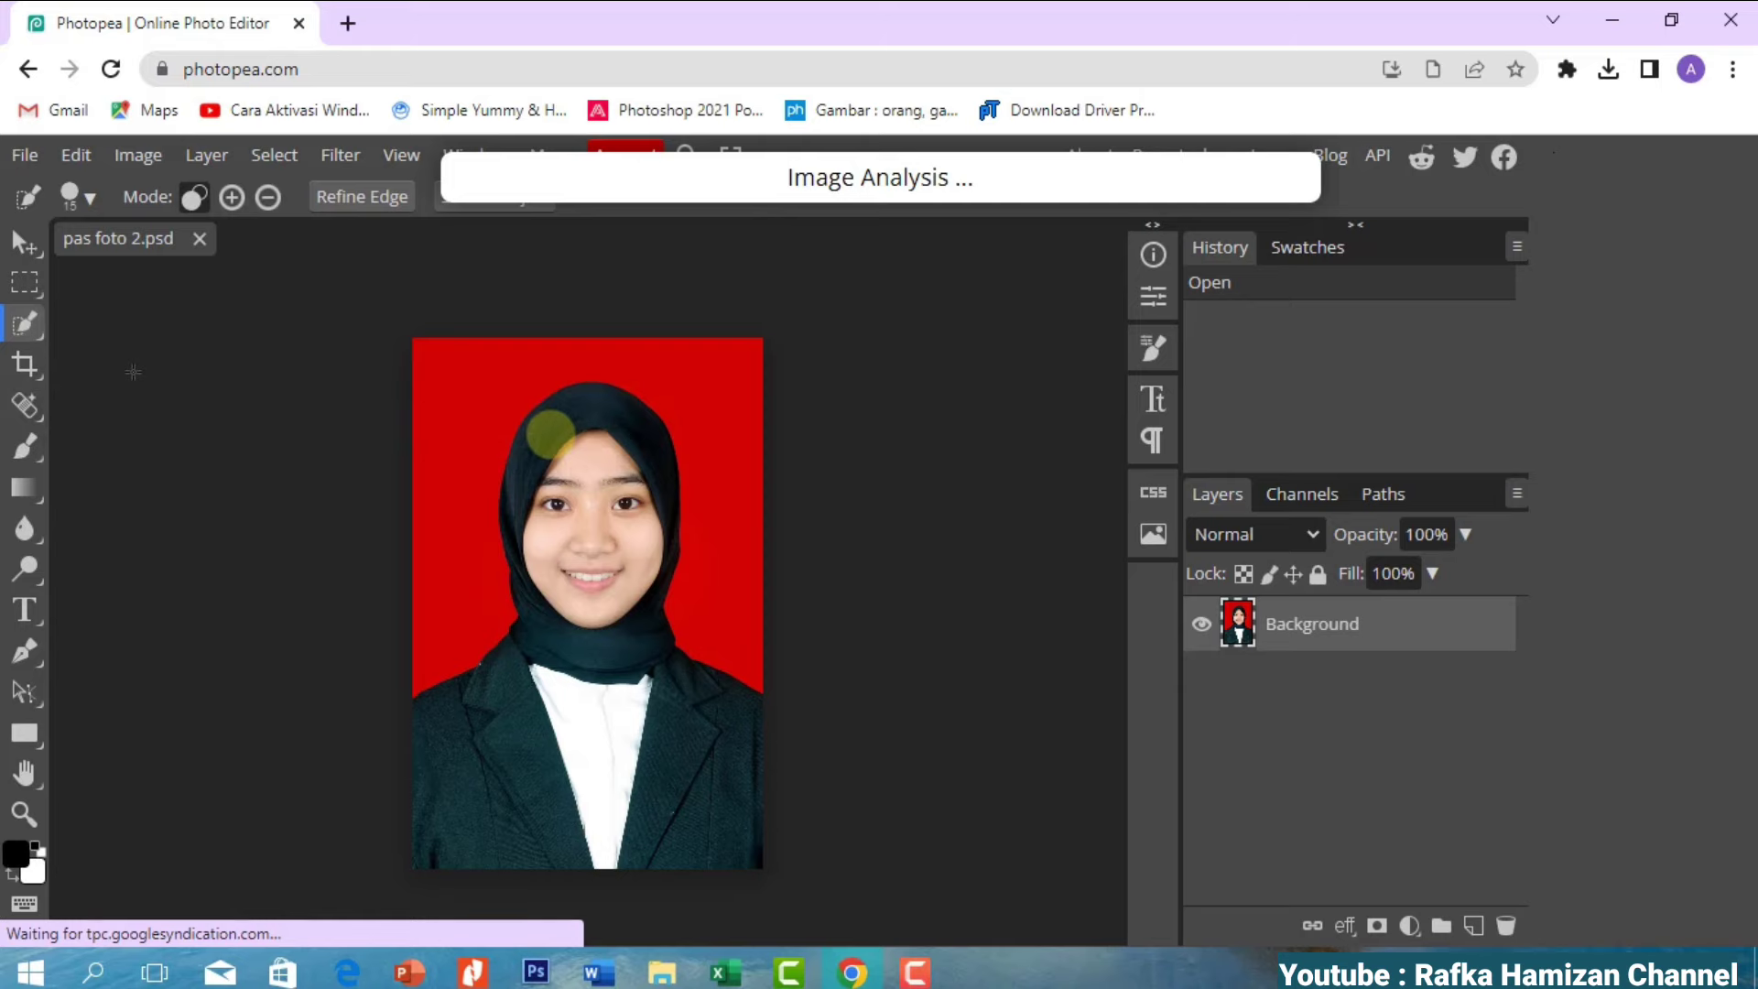
{"action": "left_click", "coordinate": [573, 426]}
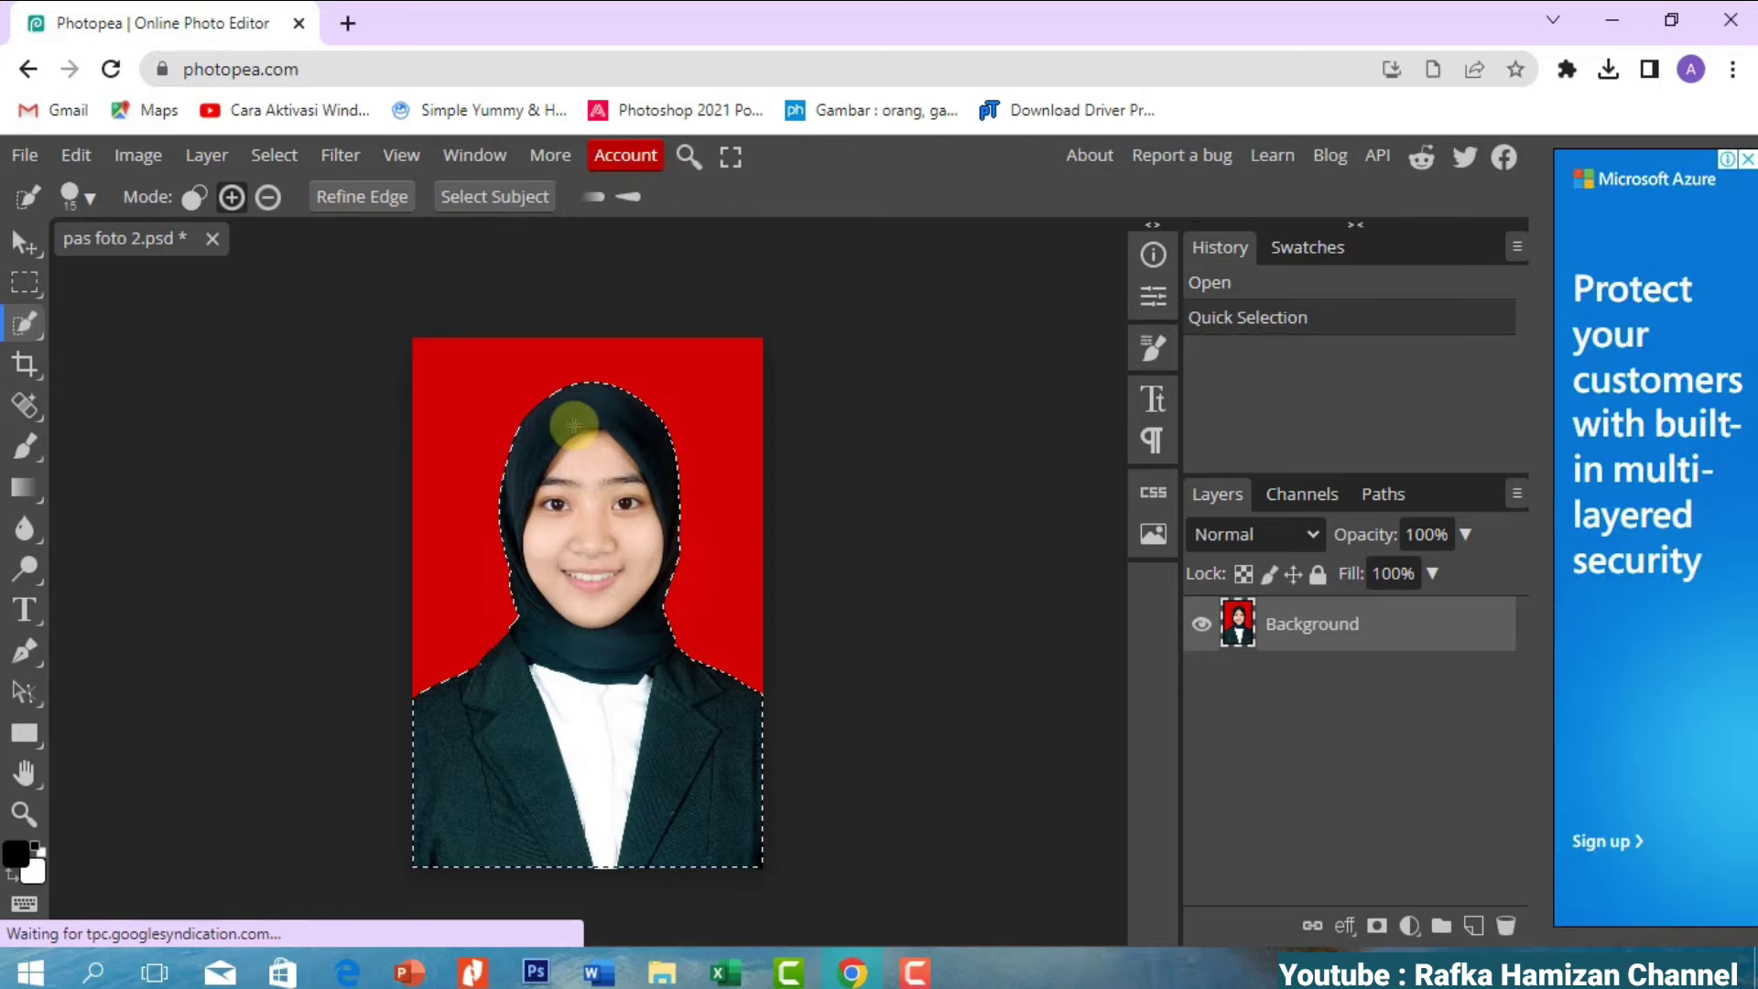
{"action": "left_click", "coordinate": [268, 197]}
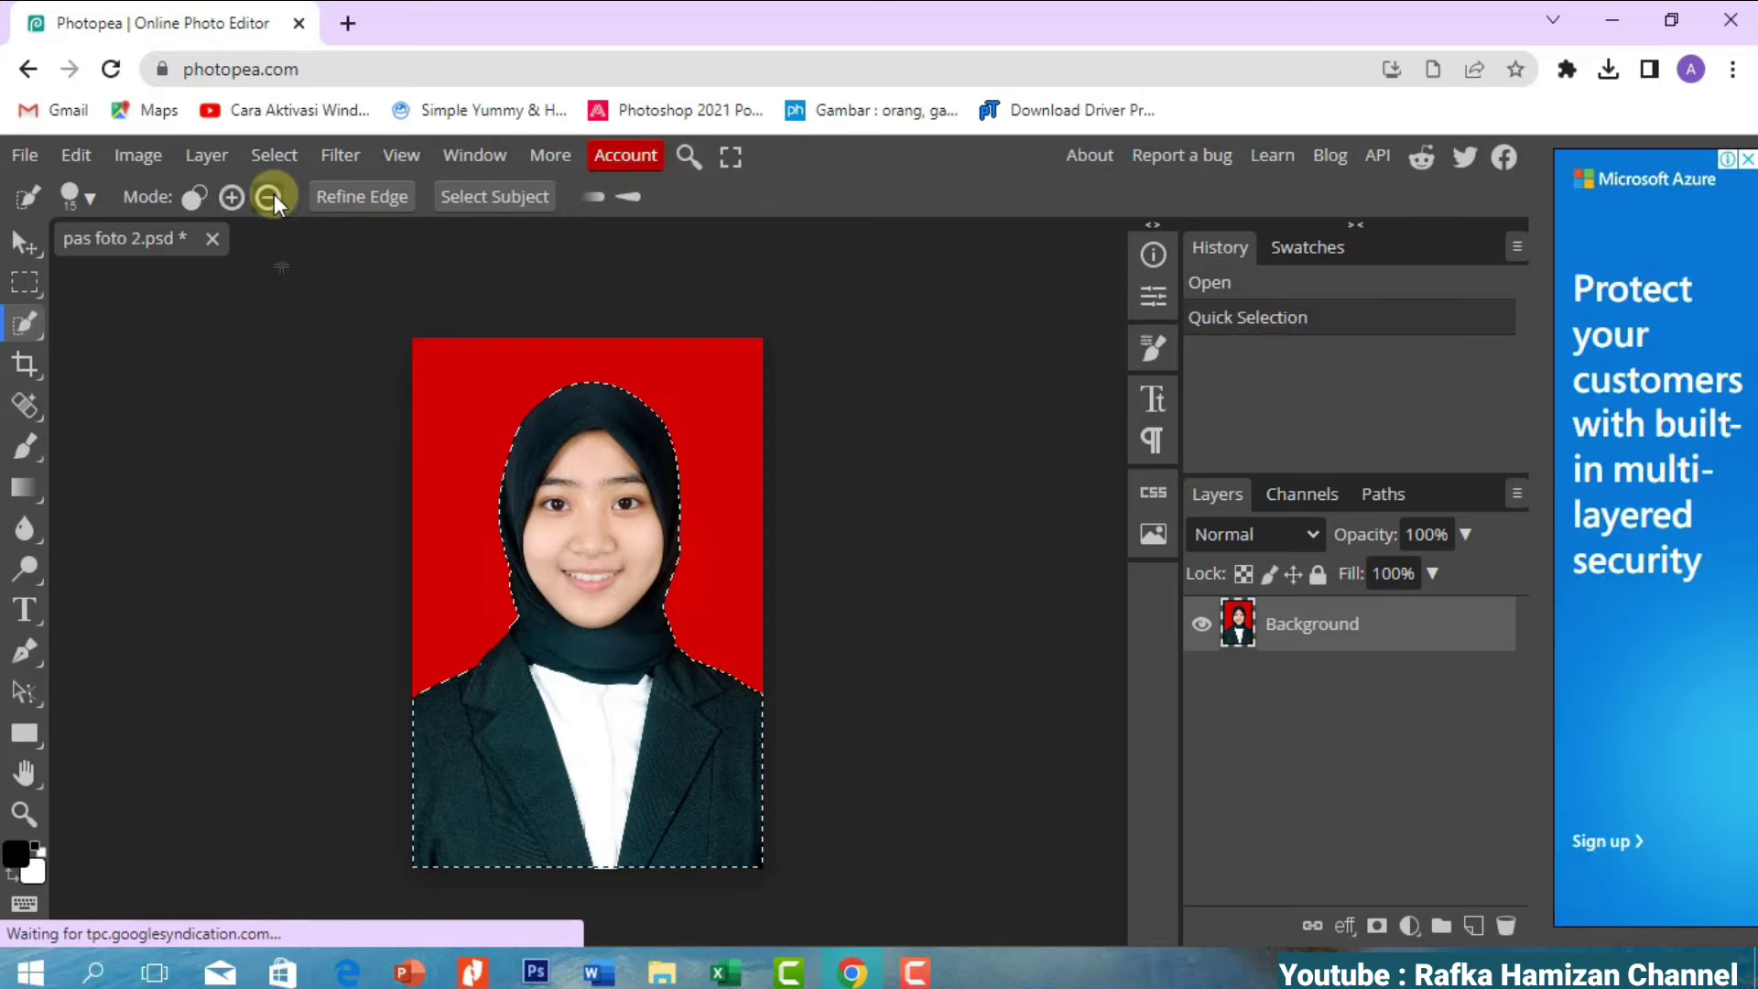
{"action": "left_click", "coordinate": [592, 491]}
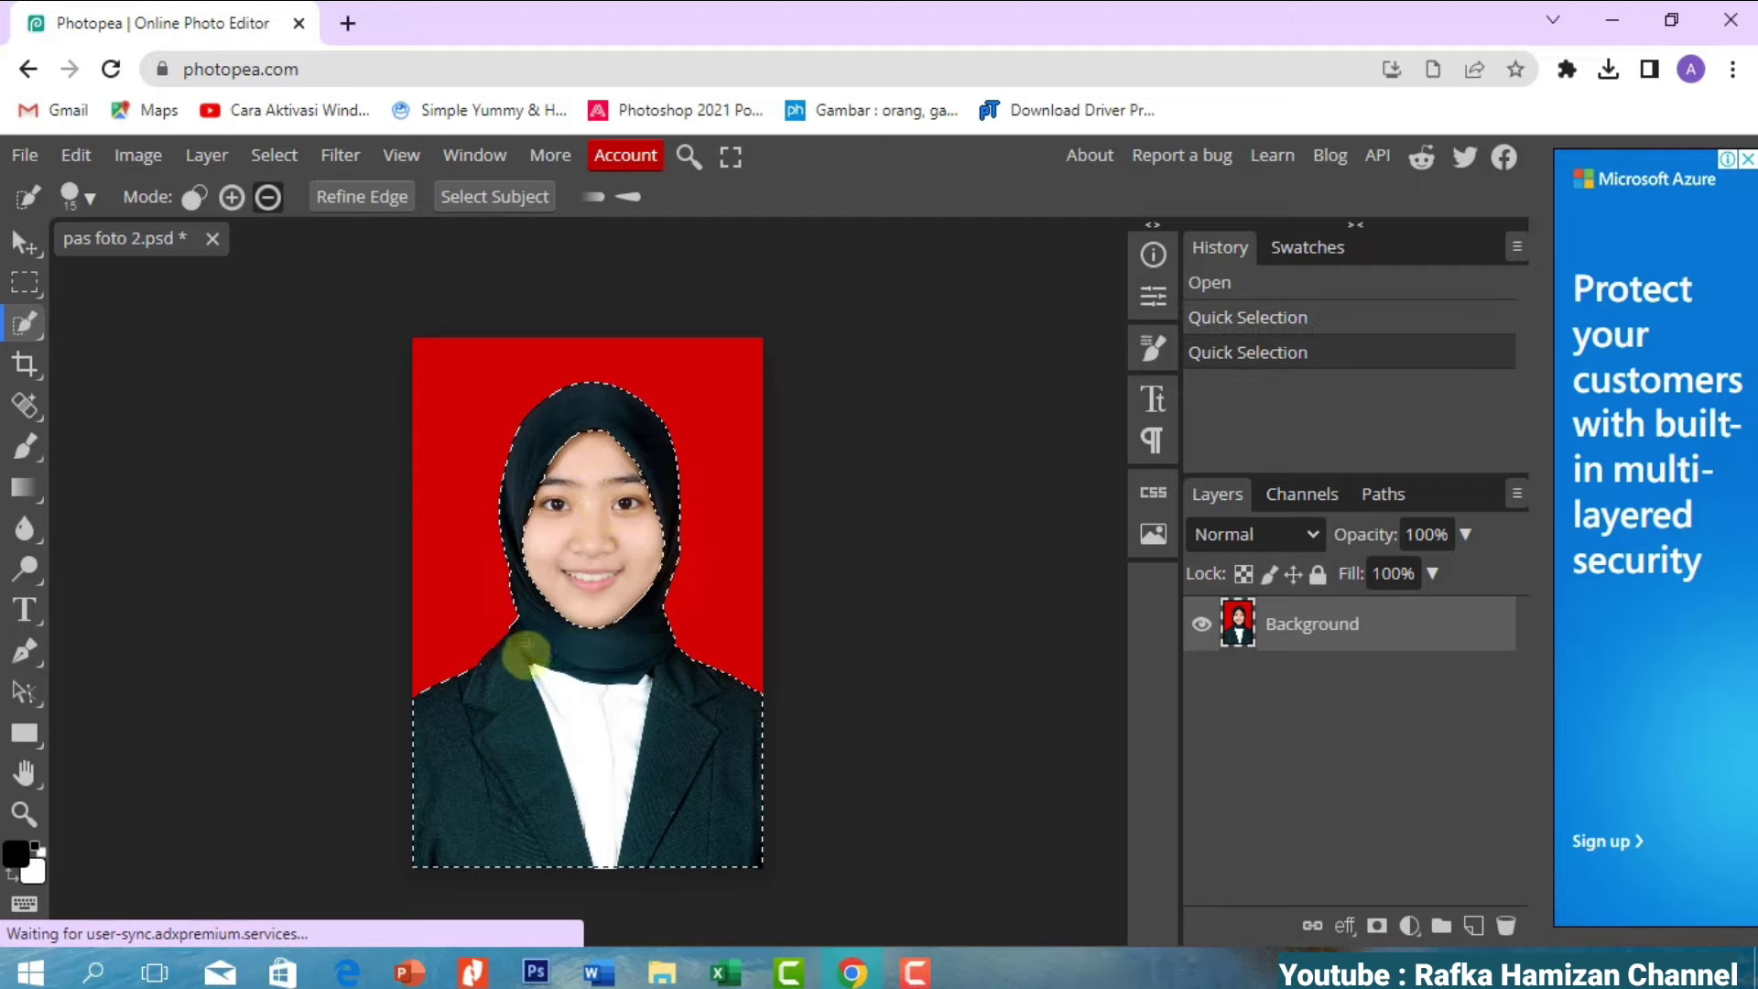
- Use the Polygonal Lasso in Subtract mode to trim the selection along the hairline
{"action": "left_click", "coordinate": [26, 286]}
{"action": "left_click", "coordinate": [119, 406]}
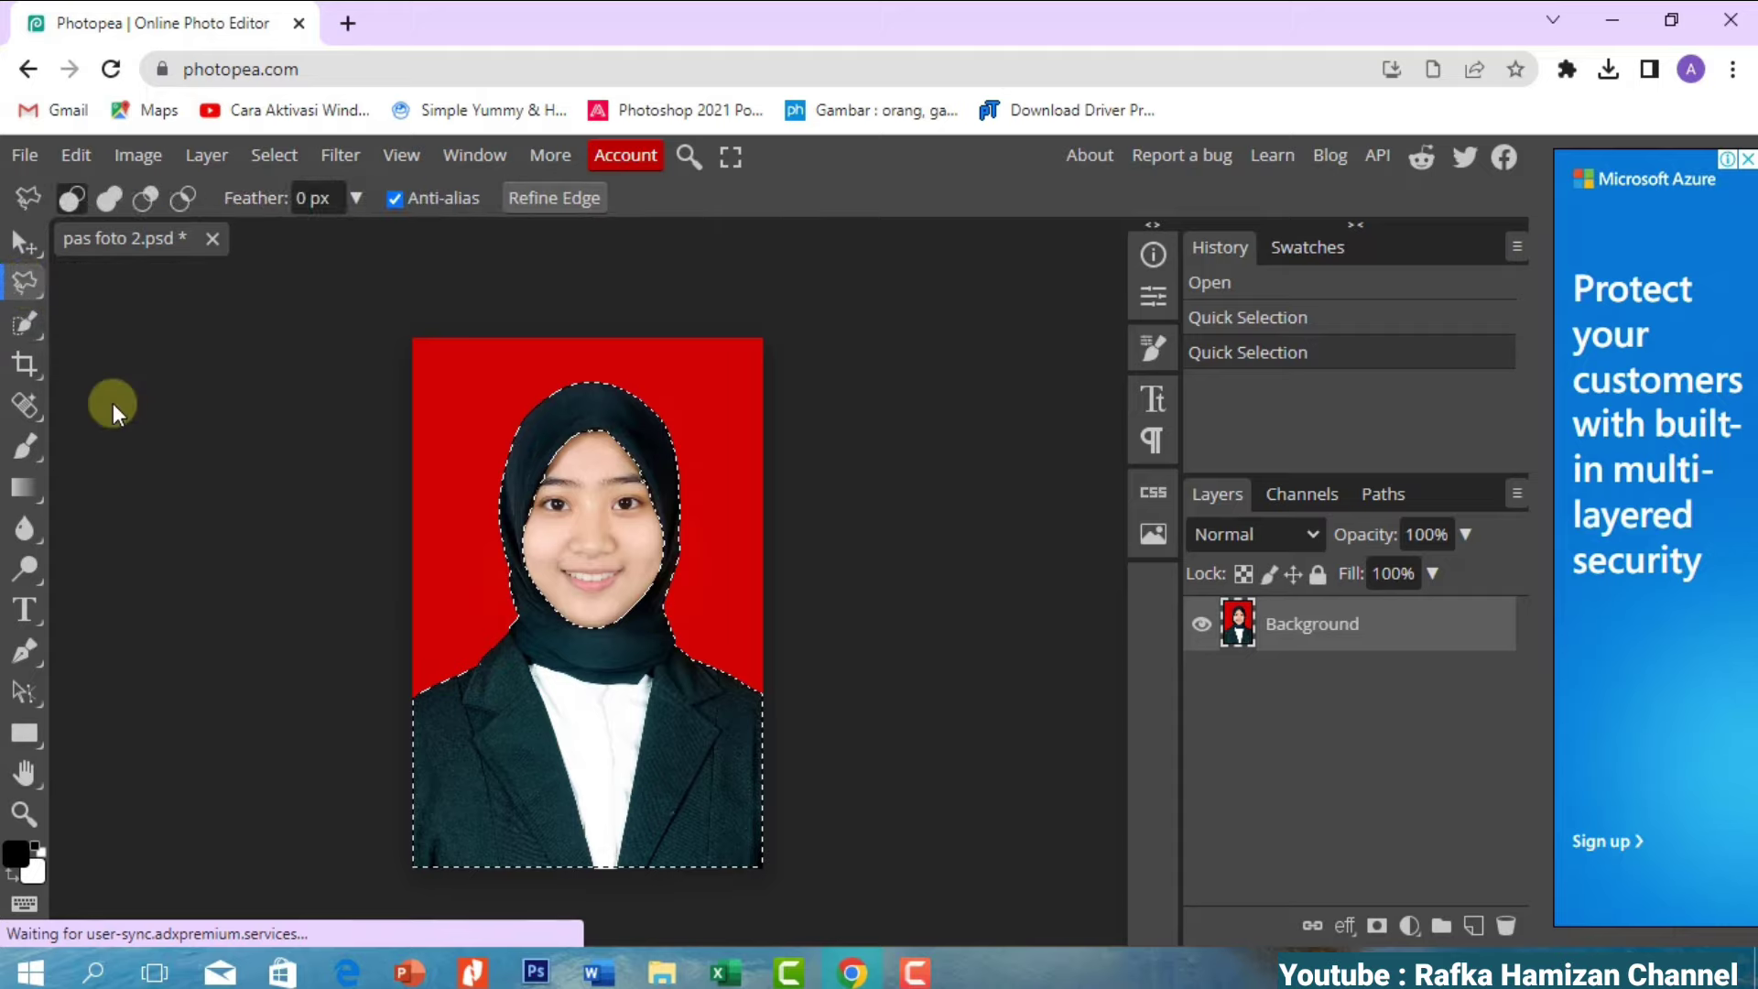
{"action": "left_click", "coordinate": [145, 198]}
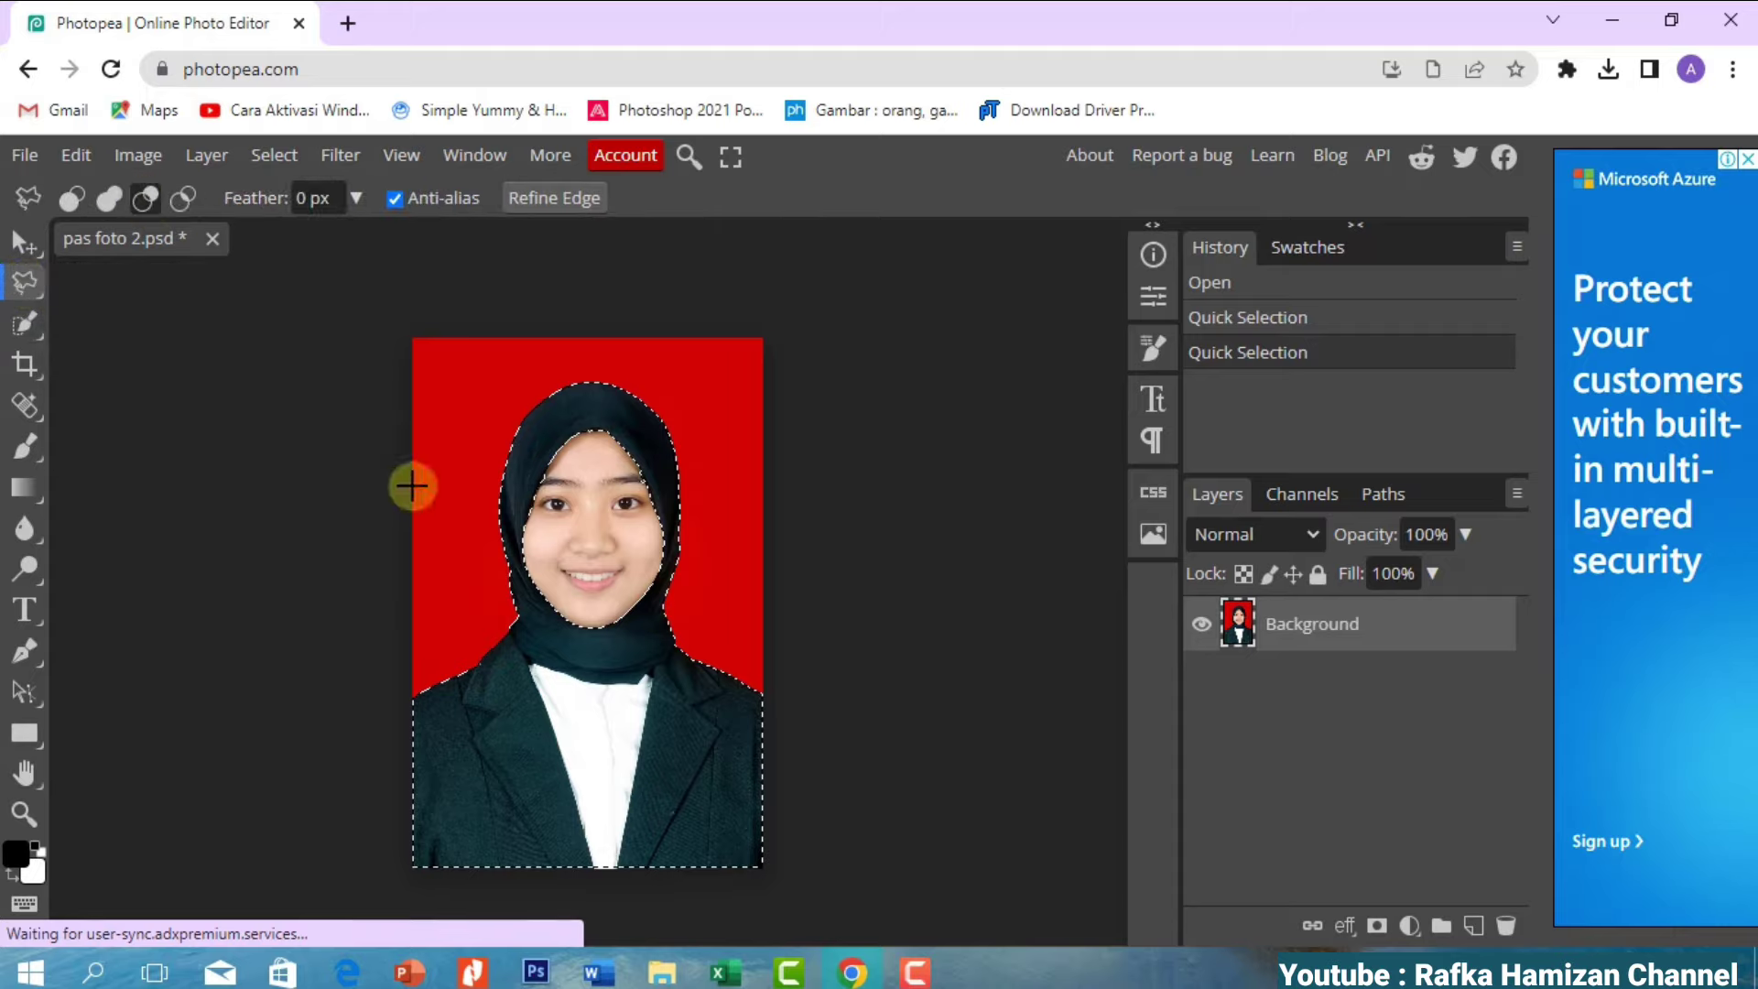
{"action": "scroll", "coordinate": [581, 450], "scroll_direction": "up", "scroll_amount": 2}
{"action": "scroll", "coordinate": [538, 463], "scroll_direction": "up", "scroll_amount": 2}
{"action": "scroll", "coordinate": [518, 495], "scroll_direction": "up", "scroll_amount": 2}
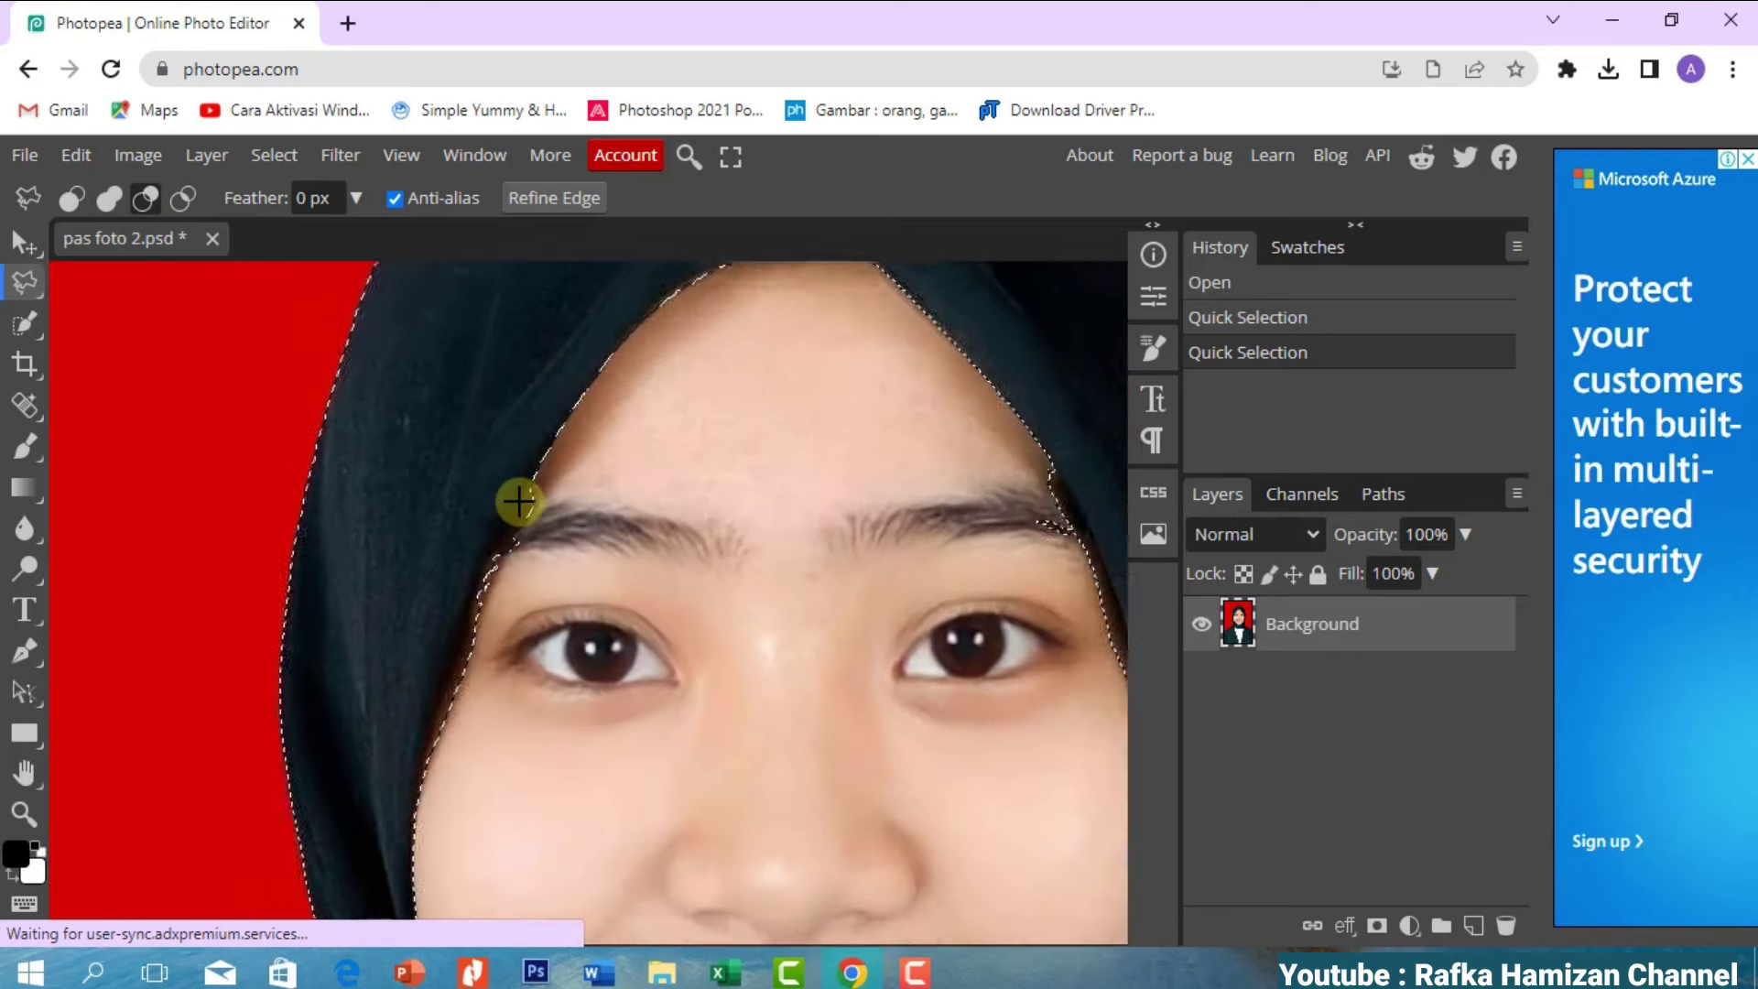
{"action": "scroll", "coordinate": [557, 444], "scroll_direction": "up", "scroll_amount": 2}
{"action": "left_click", "coordinate": [582, 389]}
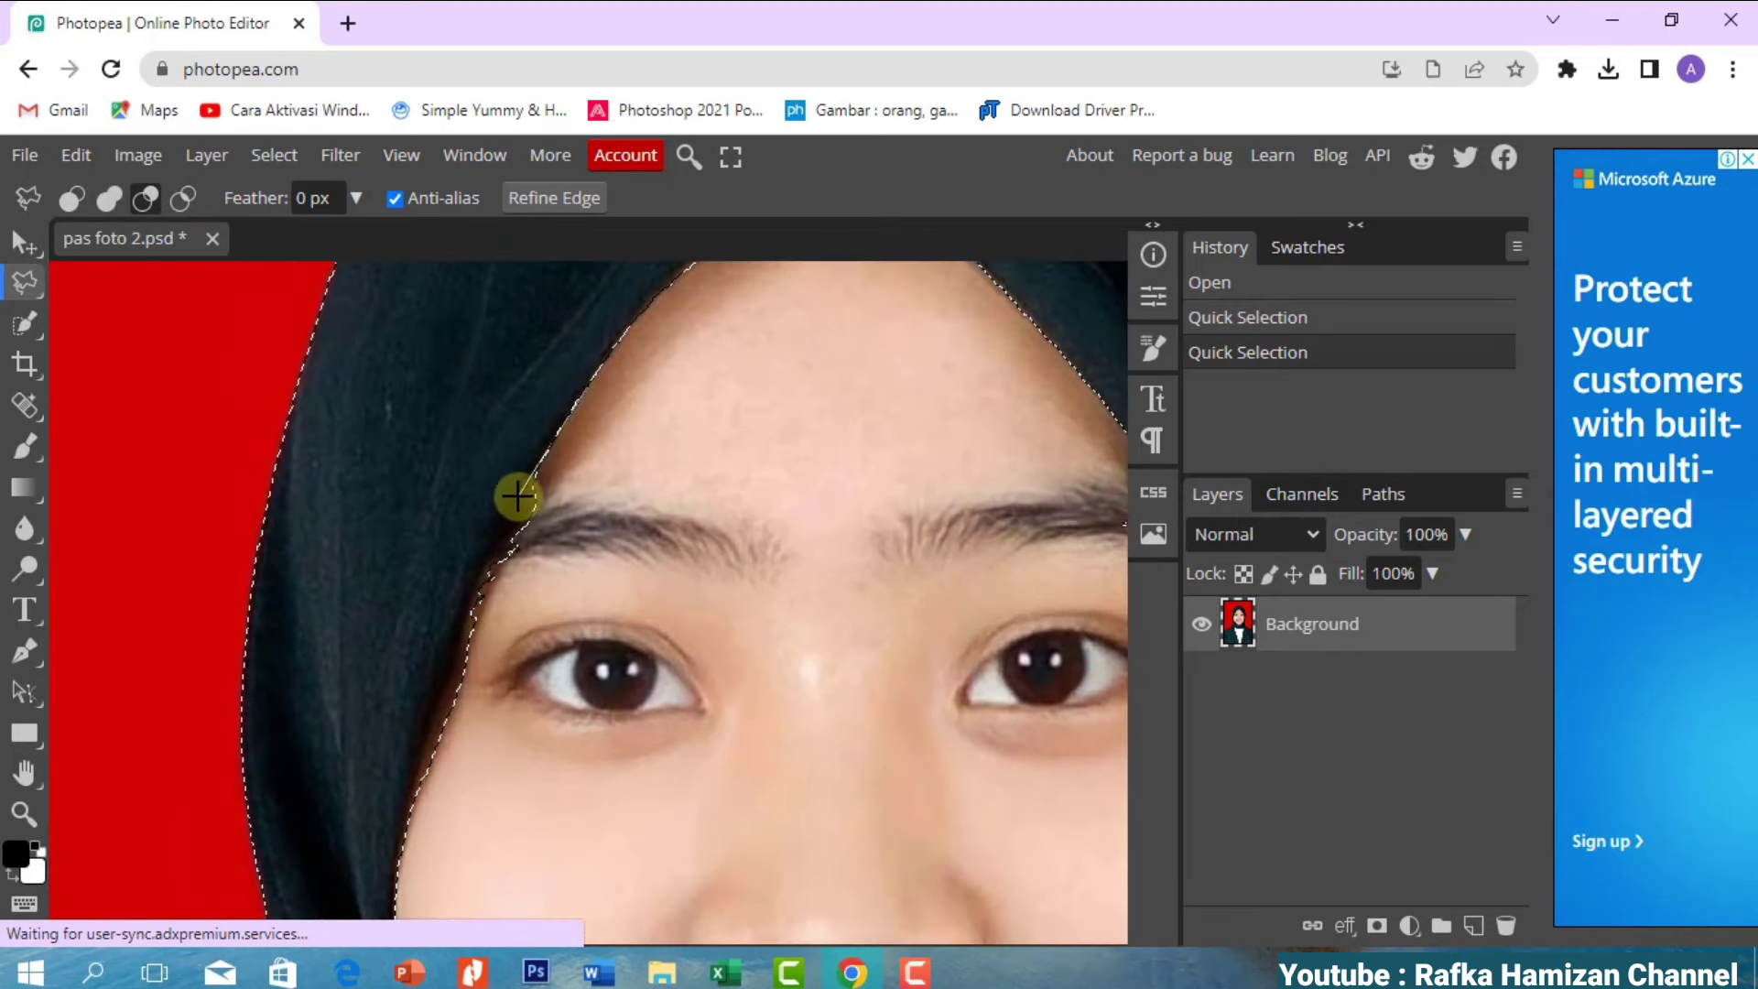
{"action": "mouse_move", "coordinate": [524, 483]}
{"action": "left_mouse_down"}
{"action": "mouse_move", "coordinate": [444, 660]}
{"action": "mouse_move", "coordinate": [394, 847]}
{"action": "mouse_move", "coordinate": [926, 541]}
{"action": "mouse_move", "coordinate": [785, 451]}
{"action": "left_mouse_up"}
- Trim the selection along the forehead hairline and near the eyebrow
{"action": "scroll", "coordinate": [883, 424], "scroll_direction": "up", "scroll_amount": 3}
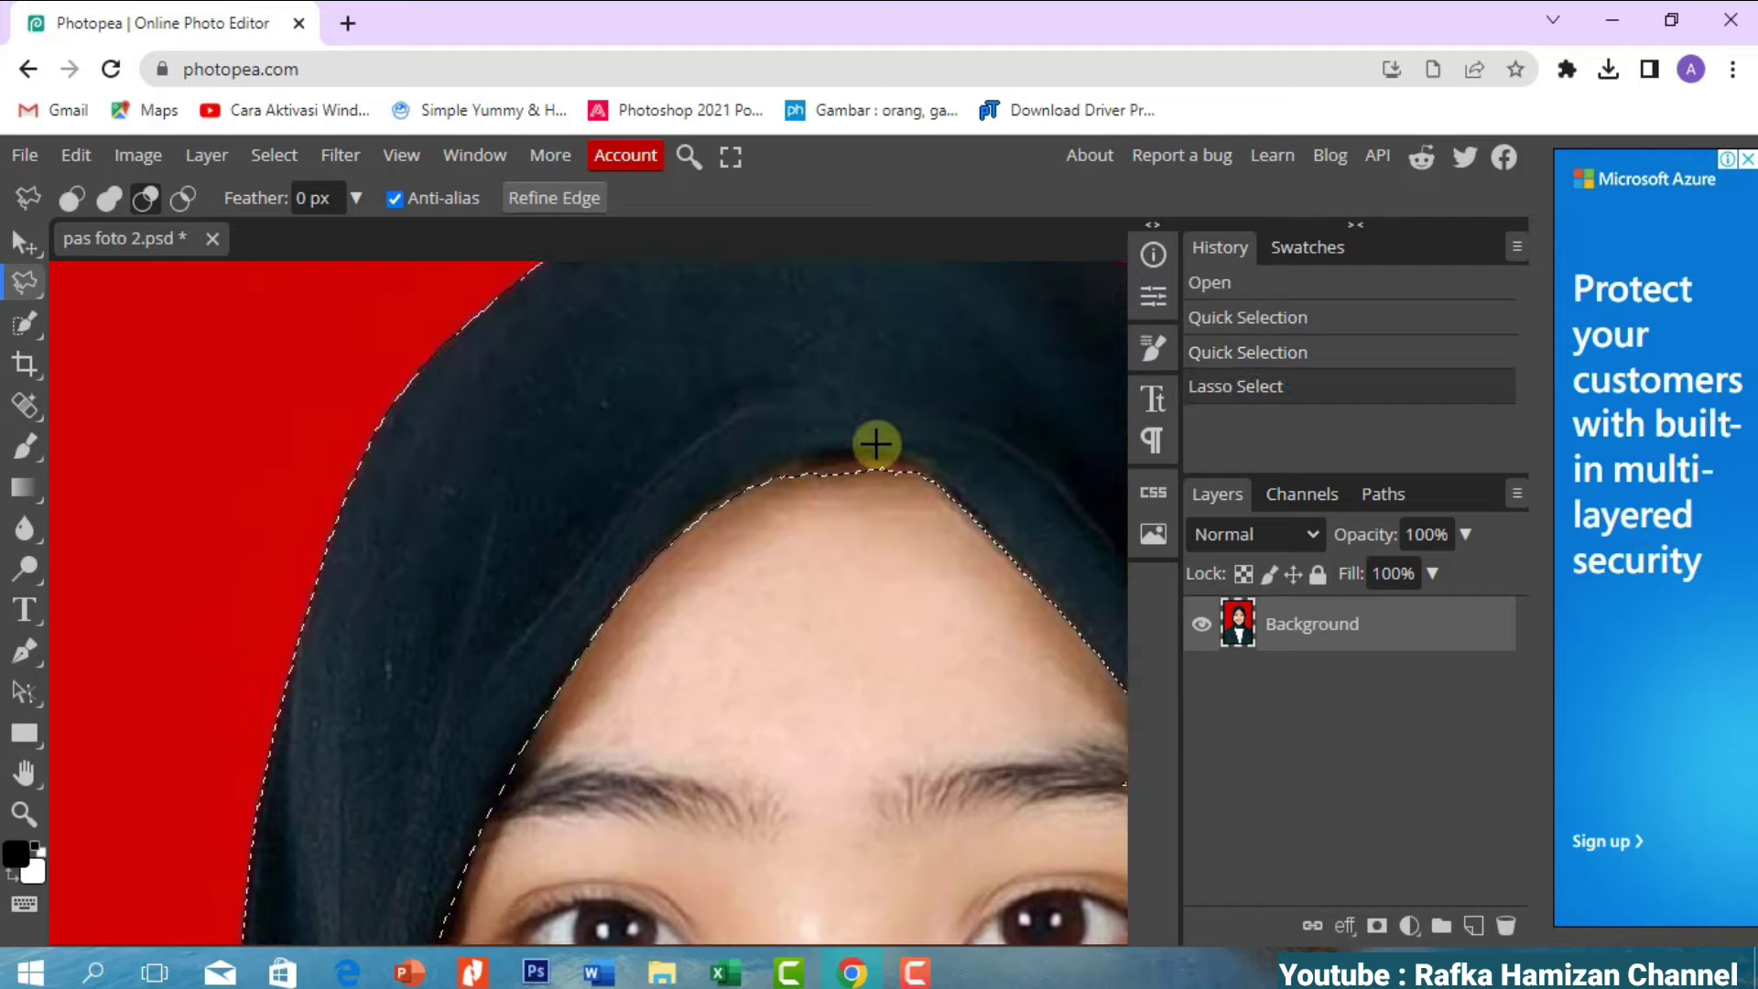
{"action": "scroll", "coordinate": [876, 445], "scroll_direction": "up", "scroll_amount": 1}
{"action": "mouse_move", "coordinate": [981, 514]}
{"action": "left_mouse_down"}
{"action": "mouse_move", "coordinate": [877, 444]}
{"action": "mouse_move", "coordinate": [747, 449]}
{"action": "mouse_move", "coordinate": [573, 549]}
{"action": "mouse_move", "coordinate": [542, 601]}
{"action": "mouse_move", "coordinate": [918, 711]}
{"action": "left_mouse_up"}
{"action": "scroll", "coordinate": [996, 680], "scroll_direction": "down", "scroll_amount": 3}
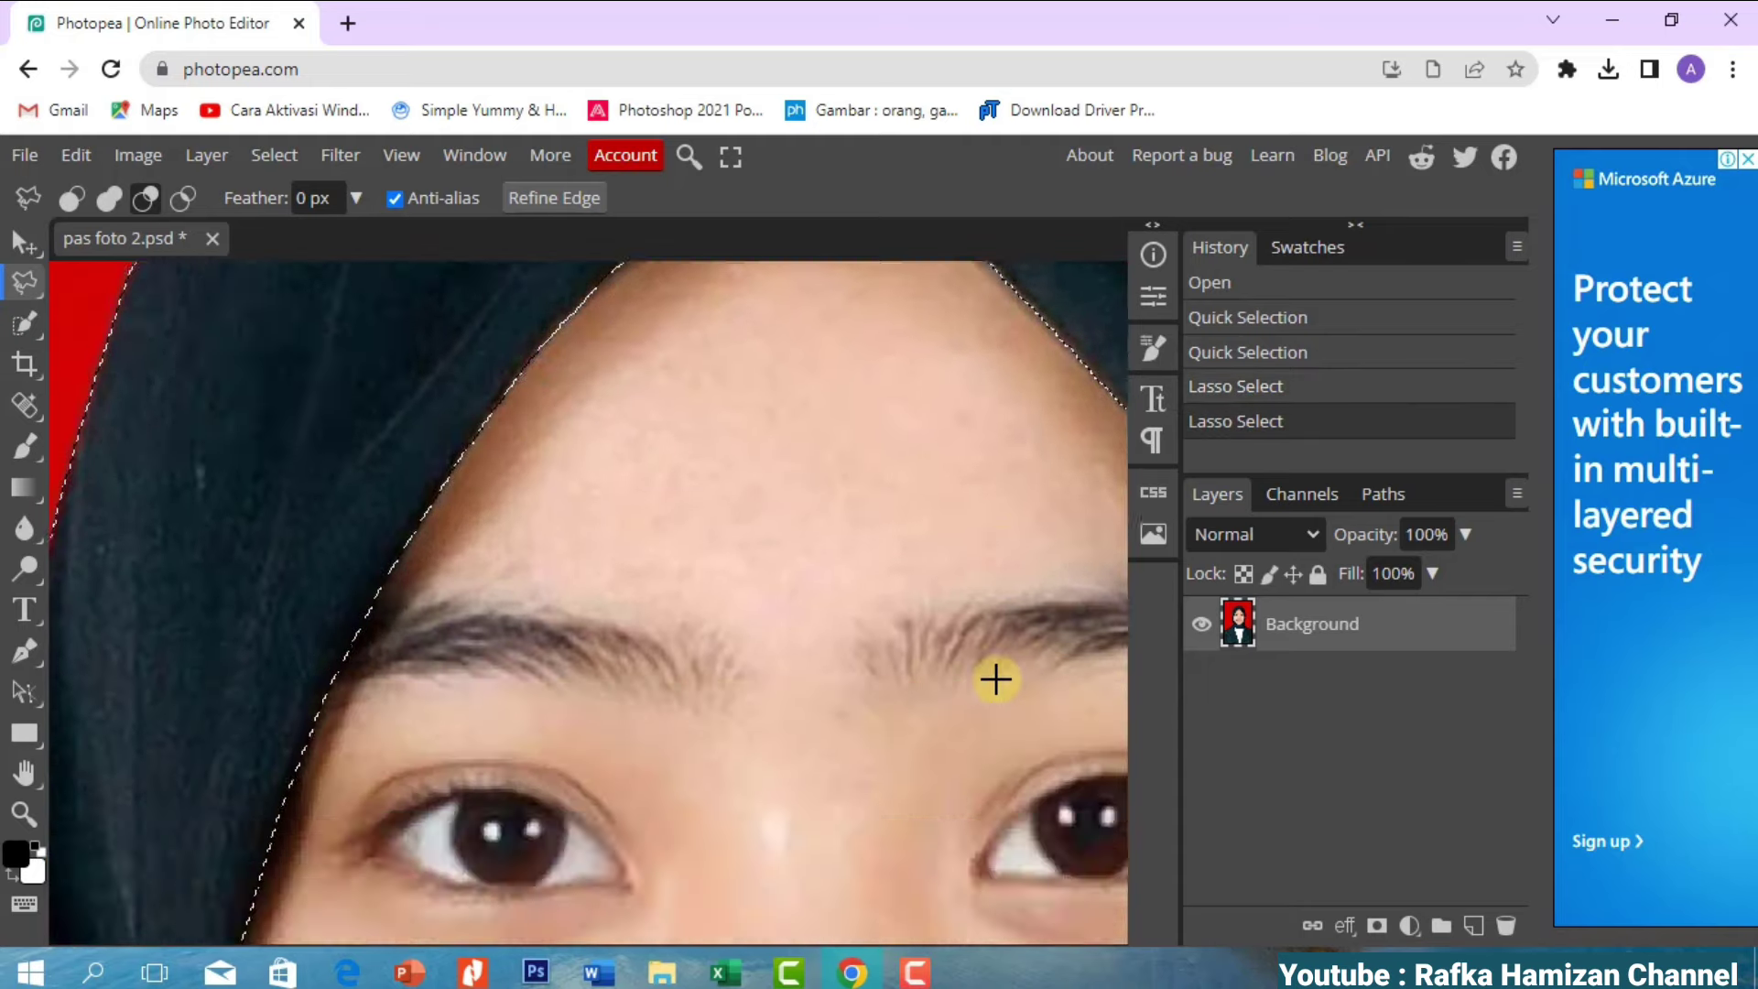
{"action": "scroll", "coordinate": [996, 679], "scroll_direction": "up", "scroll_amount": 1}
{"action": "scroll", "coordinate": [824, 682], "scroll_direction": "right", "scroll_amount": 5}
{"action": "scroll", "coordinate": [699, 687], "scroll_direction": "down", "scroll_amount": 2}
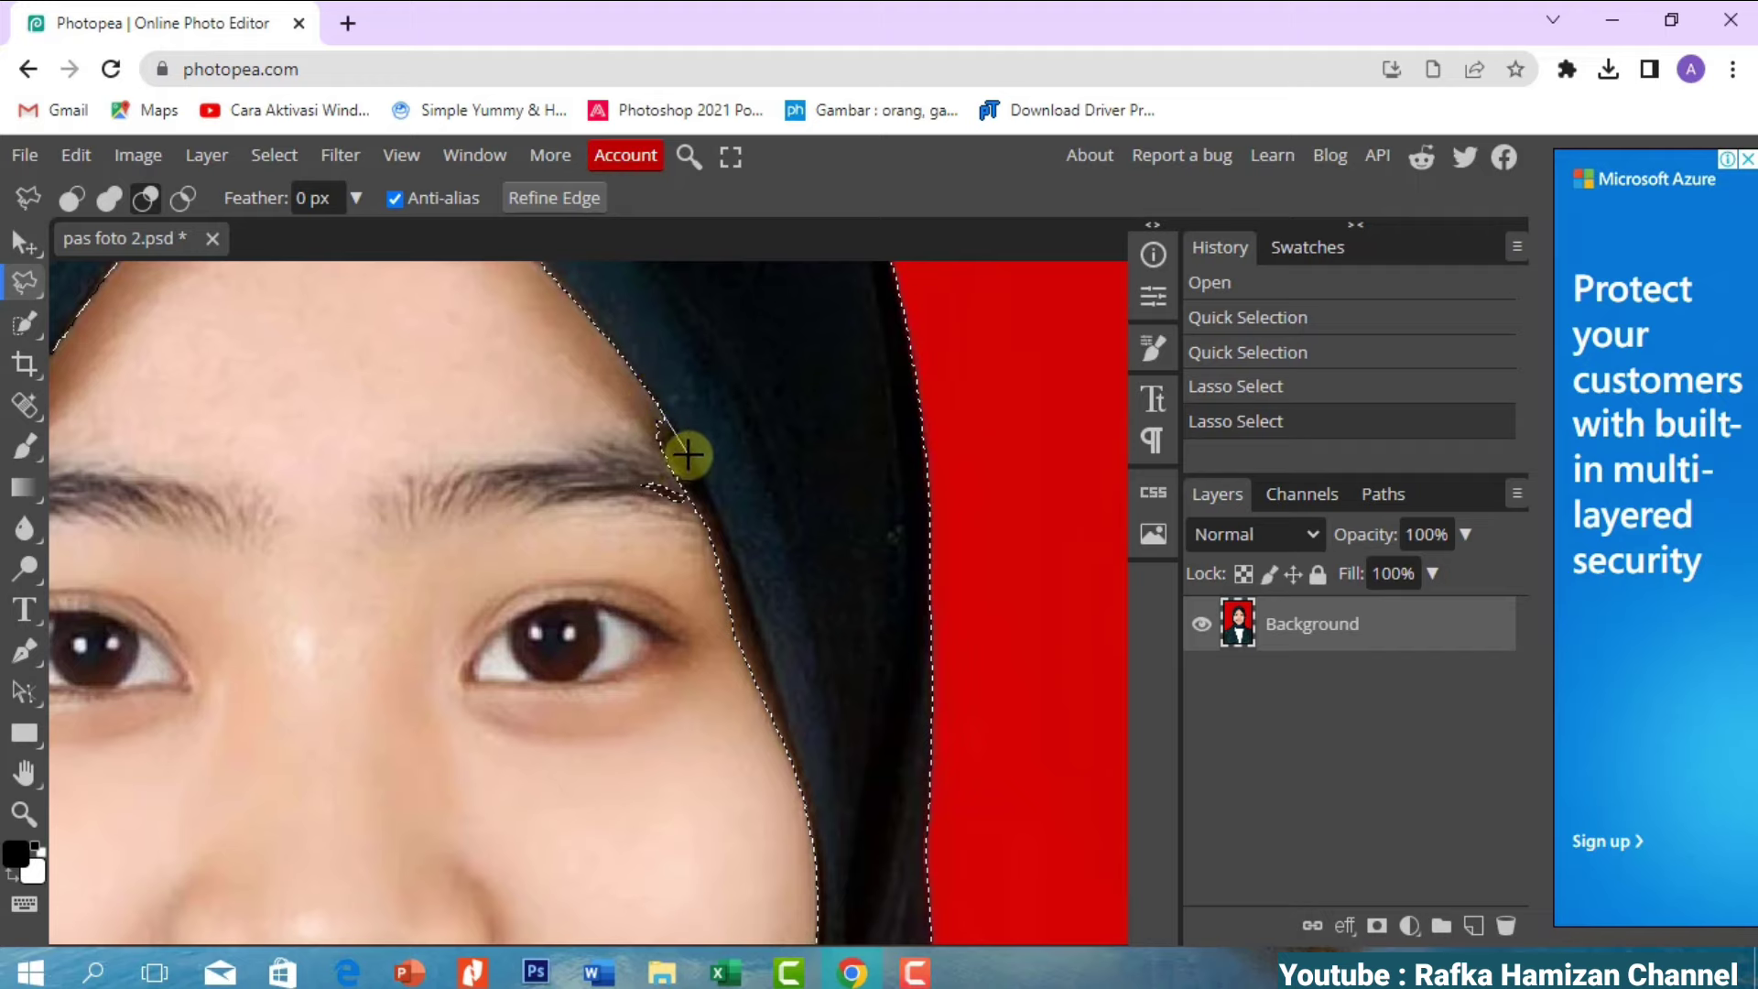
{"action": "mouse_move", "coordinate": [687, 455]}
{"action": "left_mouse_down"}
{"action": "mouse_move", "coordinate": [727, 522]}
{"action": "mouse_move", "coordinate": [815, 894]}
{"action": "mouse_move", "coordinate": [605, 441]}
{"action": "left_mouse_up"}
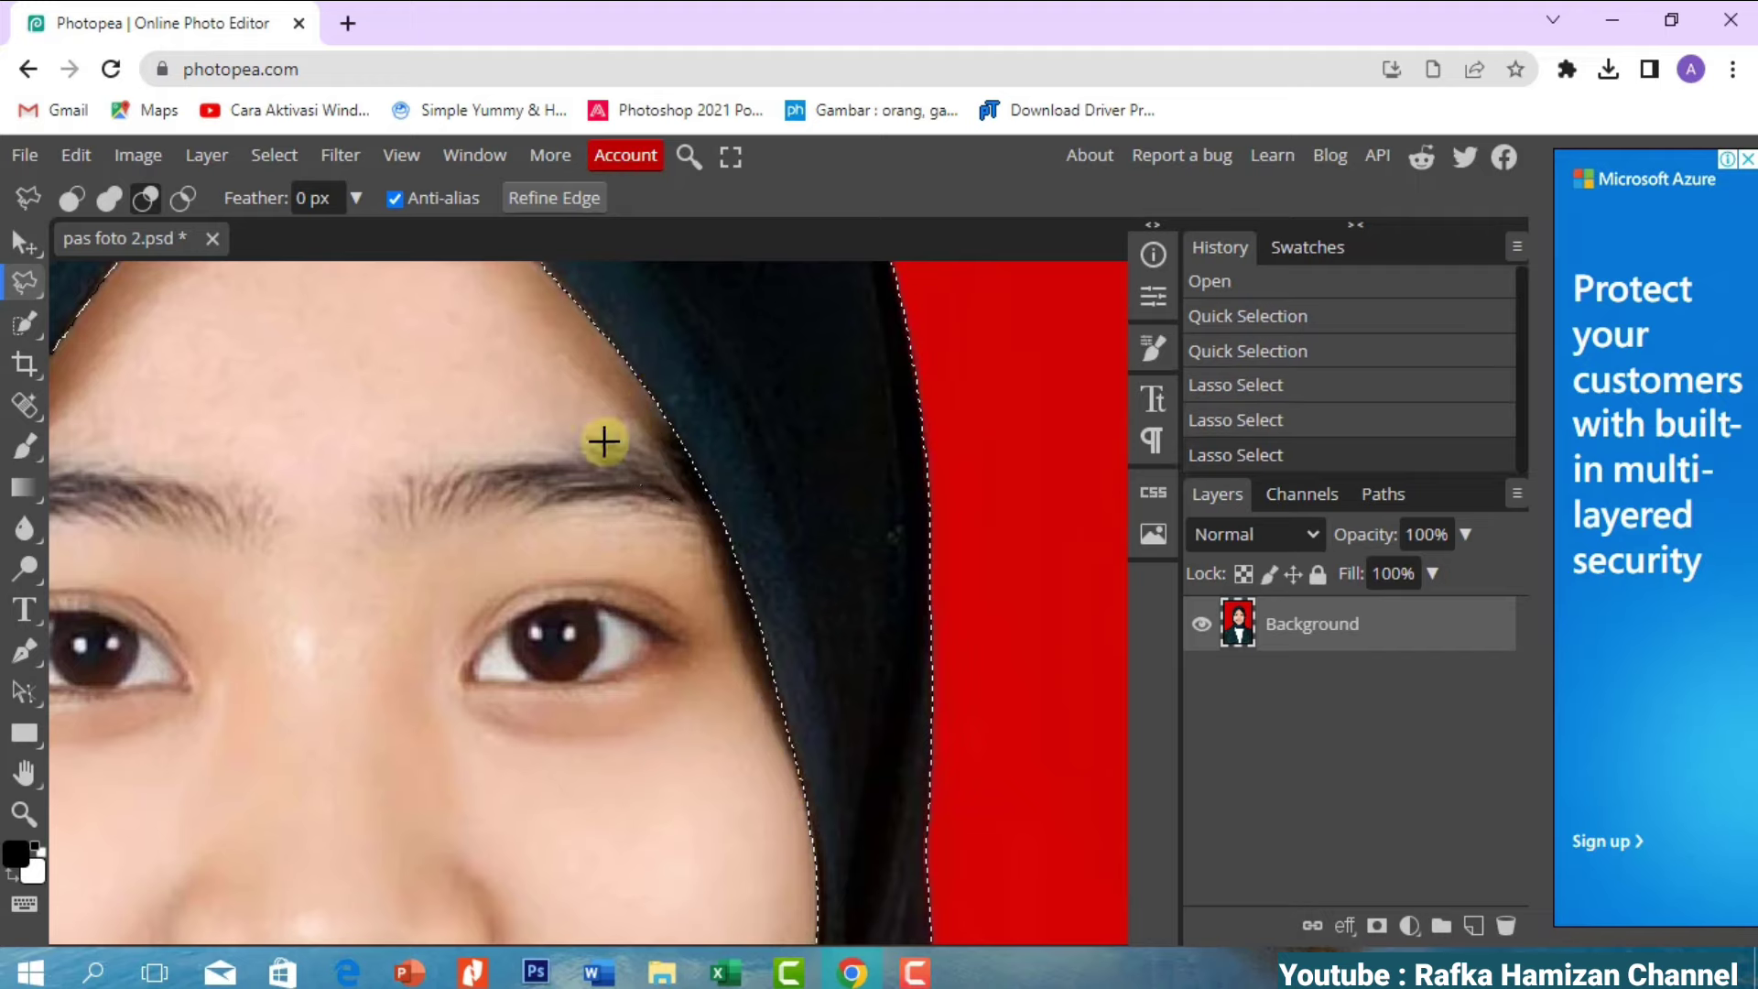
- Trim the hijab's edge down to the white collar
{"action": "scroll", "coordinate": [679, 628], "scroll_direction": "down", "scroll_amount": 5}
{"action": "scroll", "coordinate": [667, 635], "scroll_direction": "left", "scroll_amount": 5}
{"action": "scroll", "coordinate": [718, 608], "scroll_direction": "down", "scroll_amount": 5}
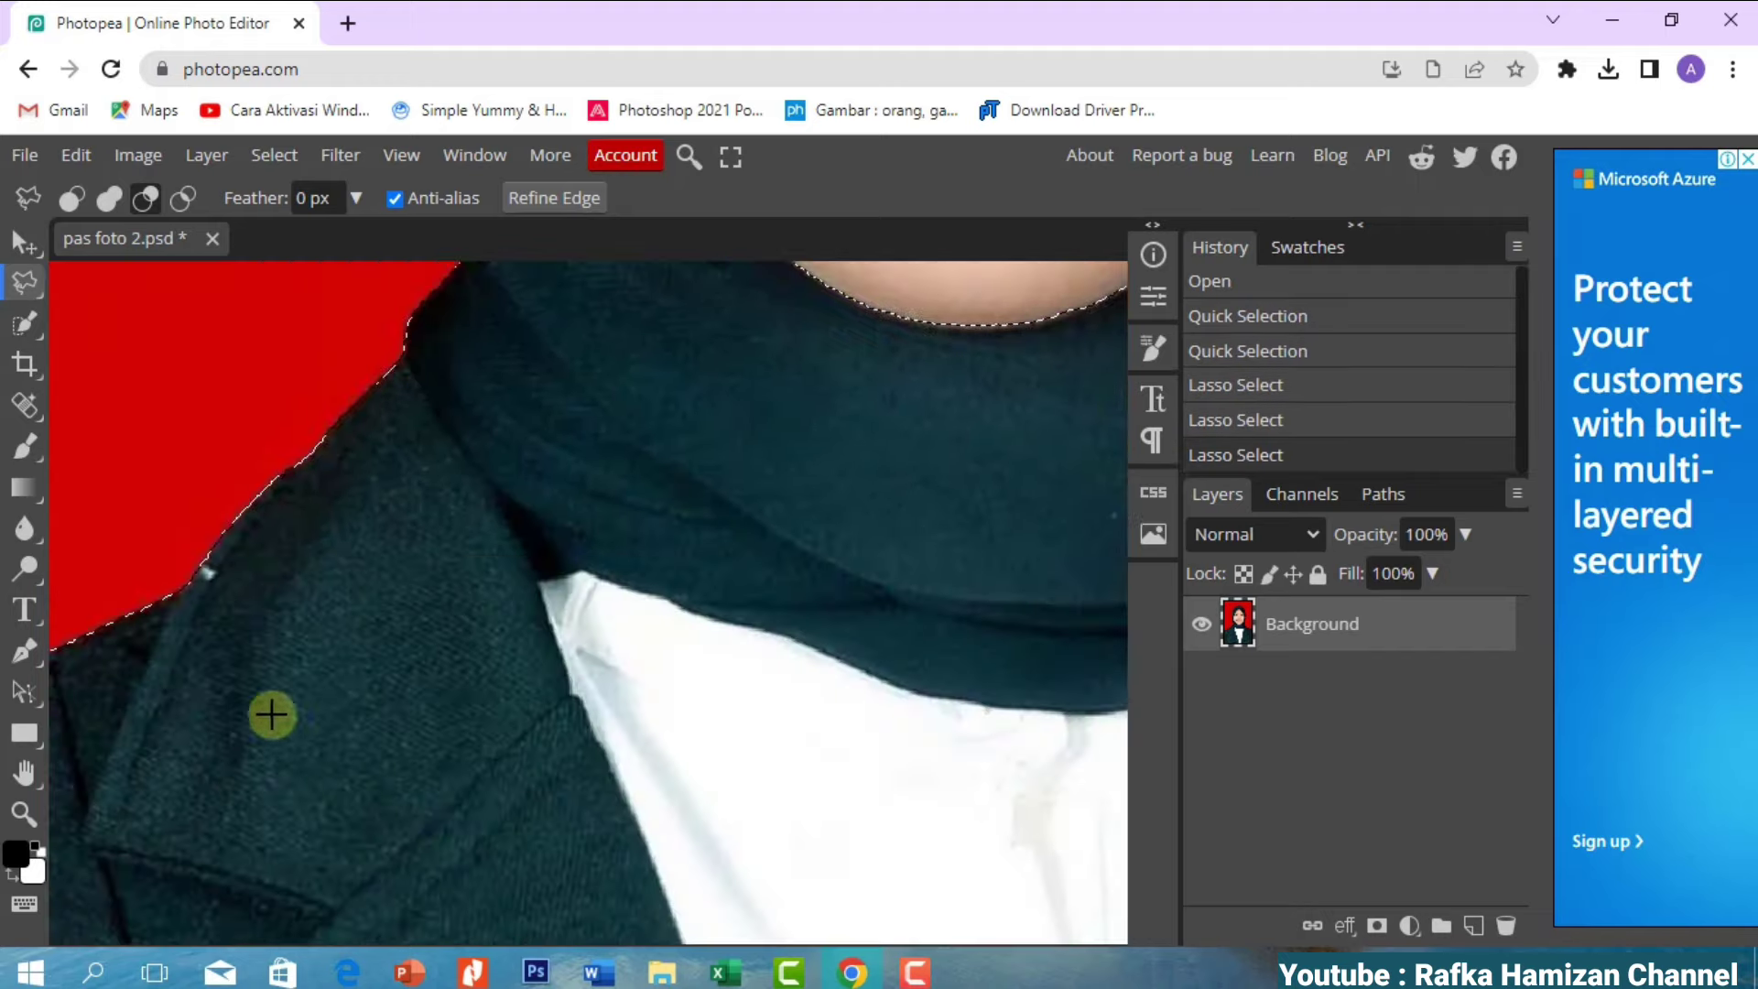
{"action": "scroll", "coordinate": [831, 448], "scroll_direction": "up", "scroll_amount": 5}
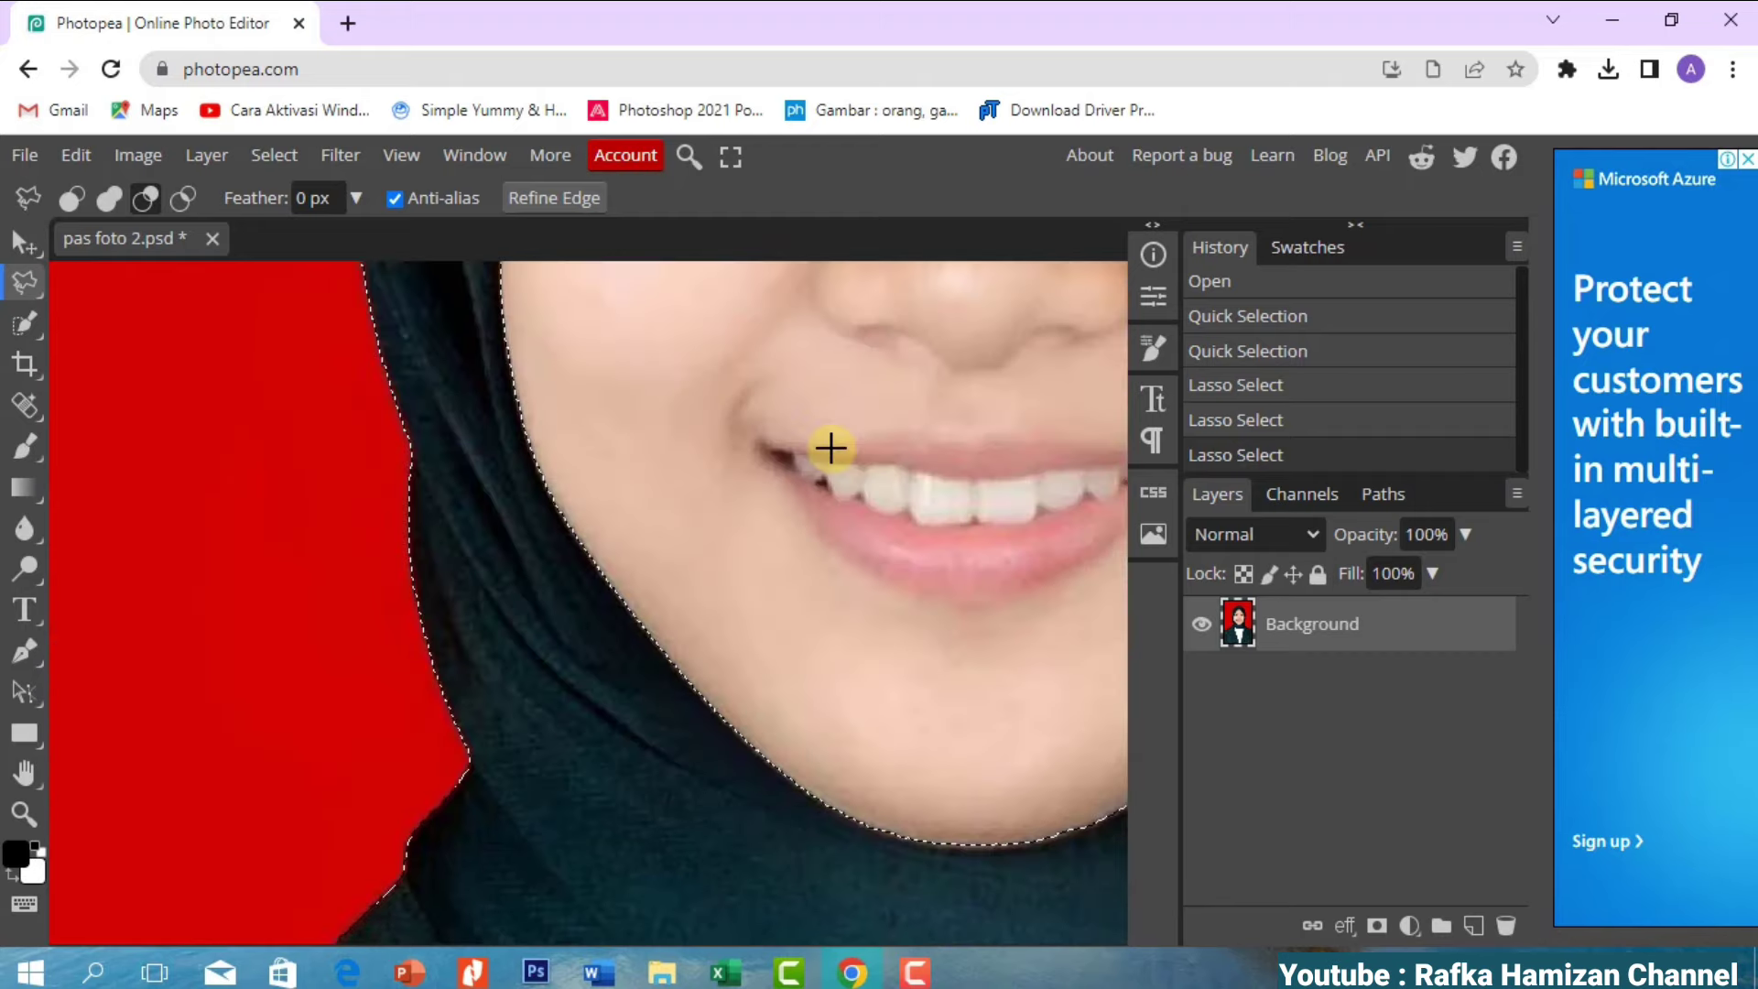
{"action": "scroll", "coordinate": [705, 485], "scroll_direction": "right", "scroll_amount": 5}
{"action": "scroll", "coordinate": [586, 530], "scroll_direction": "down", "scroll_amount": 3}
{"action": "scroll", "coordinate": [513, 550], "scroll_direction": "down", "scroll_amount": 2}
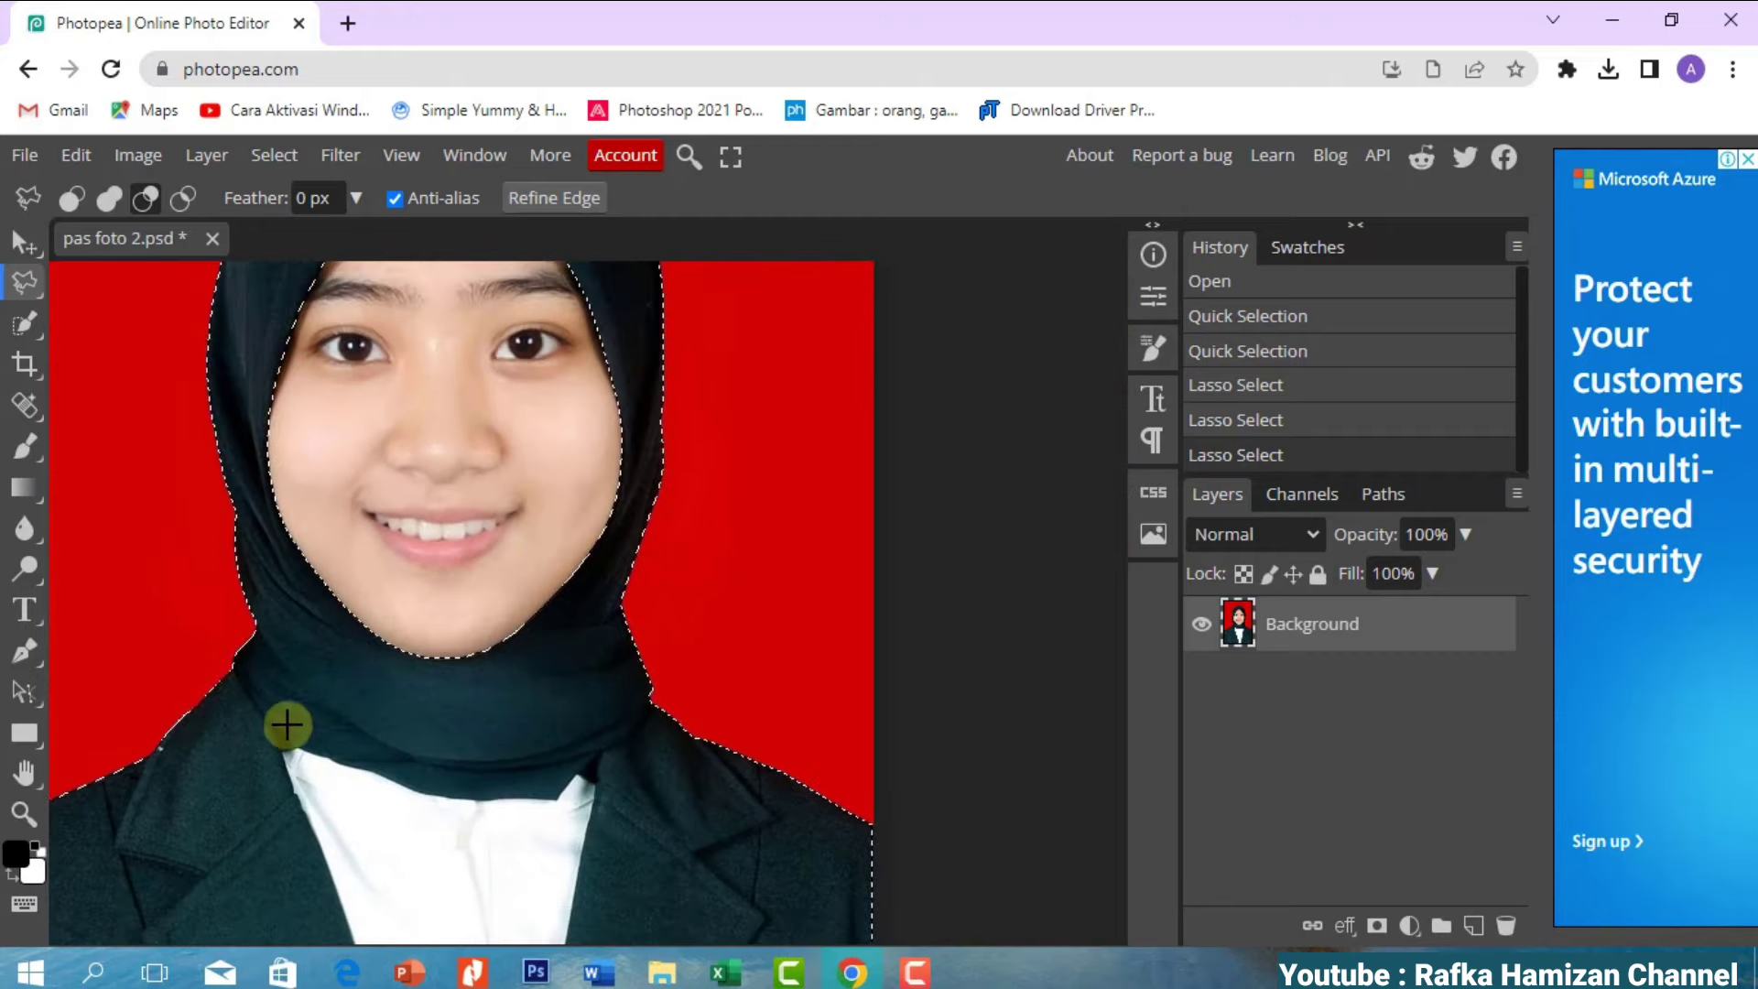
{"action": "scroll", "coordinate": [265, 723], "scroll_direction": "up", "scroll_amount": 3}
{"action": "scroll", "coordinate": [243, 714], "scroll_direction": "down", "scroll_amount": 3}
{"action": "scroll", "coordinate": [245, 710], "scroll_direction": "down", "scroll_amount": 3}
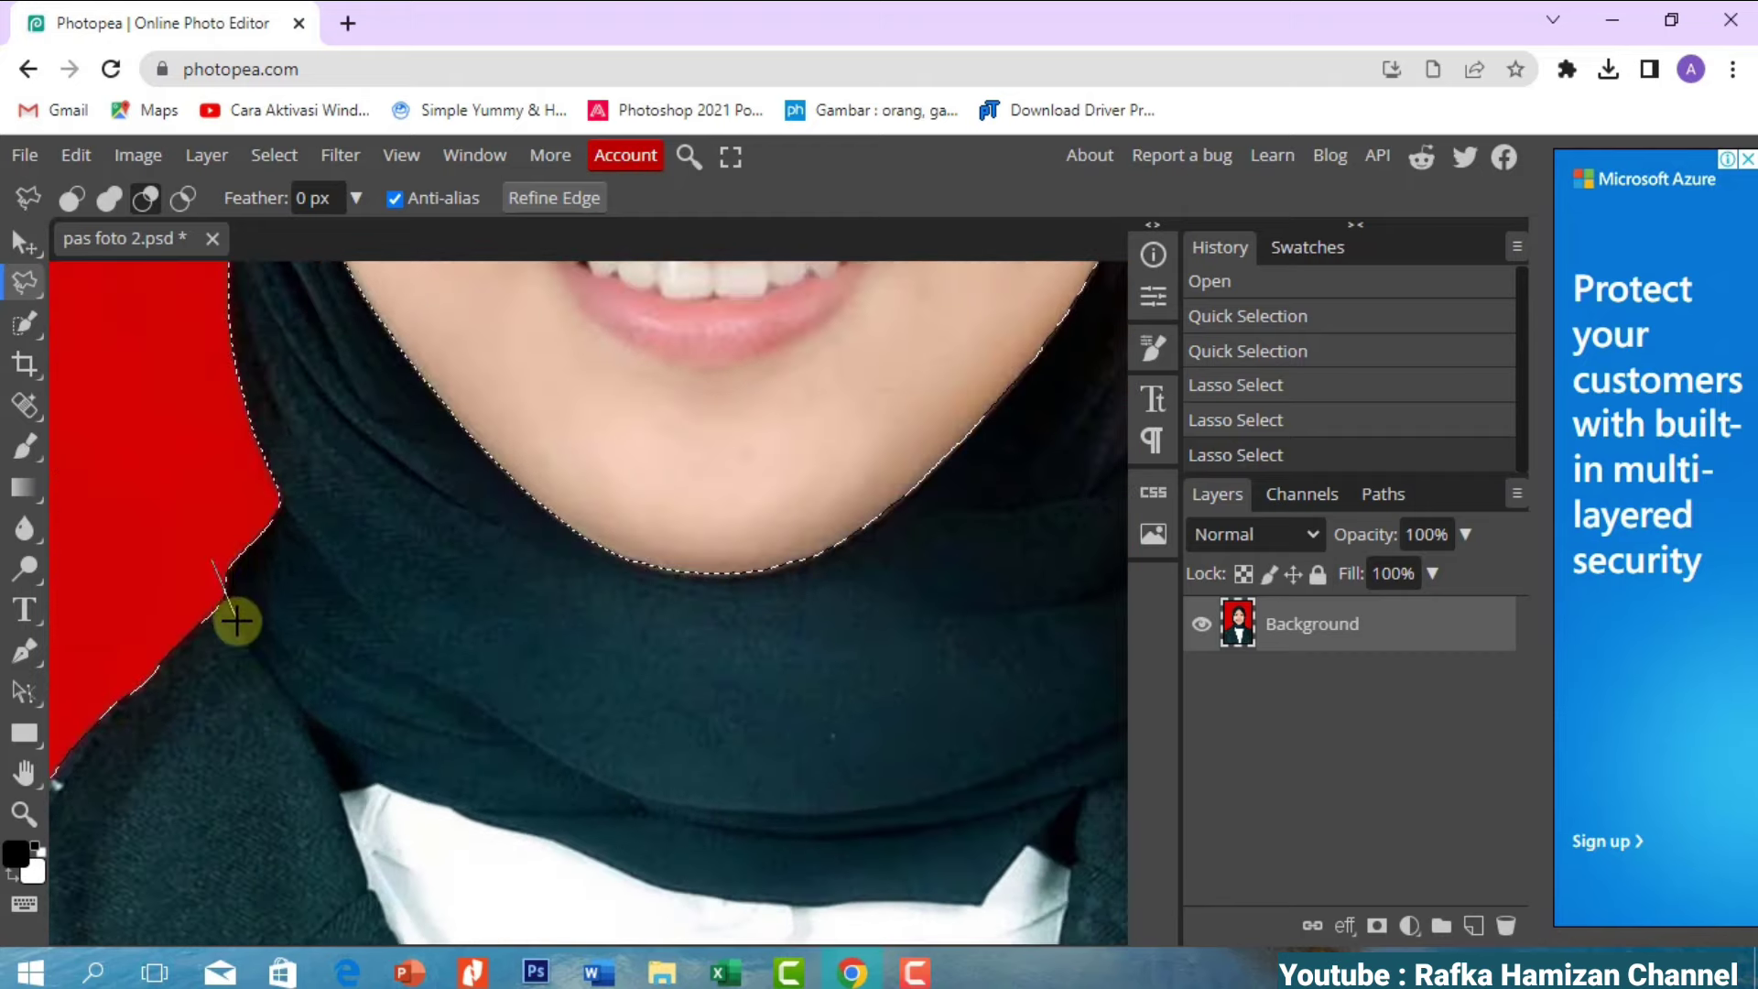
{"action": "mouse_move", "coordinate": [237, 622]}
{"action": "left_mouse_down"}
{"action": "mouse_move", "coordinate": [397, 793]}
{"action": "mouse_move", "coordinate": [615, 862]}
{"action": "left_mouse_up"}
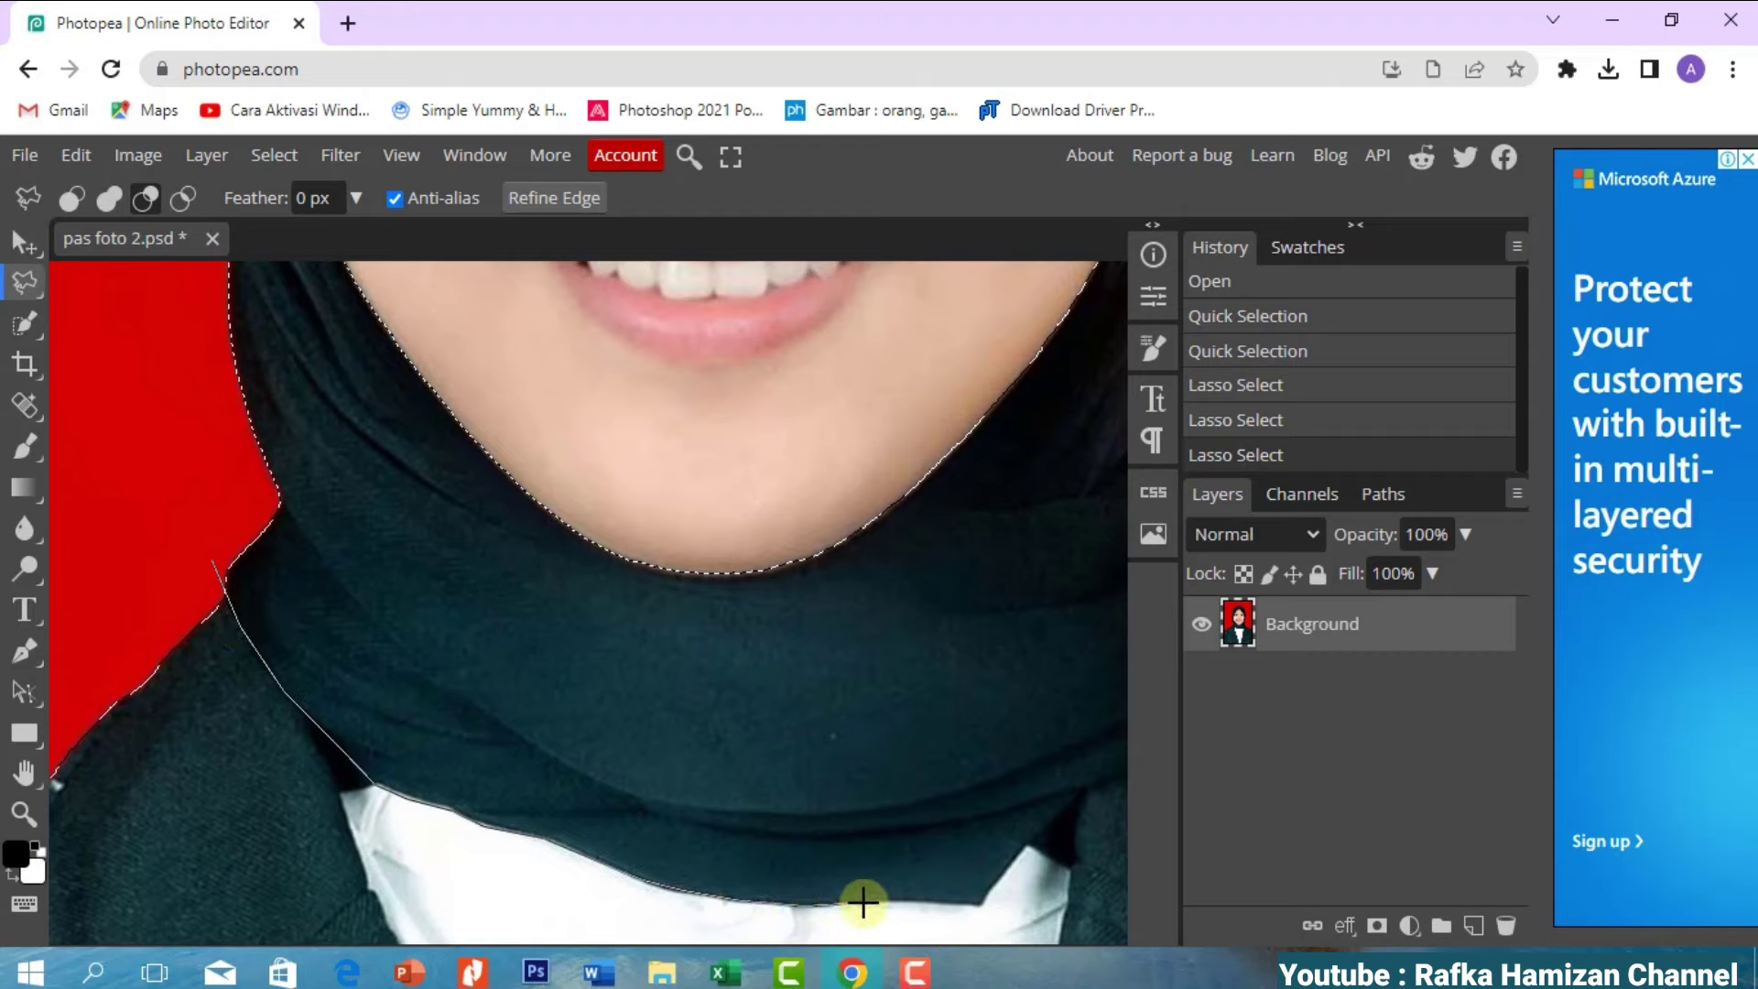
{"action": "mouse_move", "coordinate": [862, 903]}
{"action": "left_mouse_down"}
{"action": "mouse_move", "coordinate": [733, 777]}
{"action": "mouse_move", "coordinate": [586, 921]}
{"action": "left_mouse_up"}
{"action": "scroll", "coordinate": [843, 655], "scroll_direction": "down", "scroll_amount": 5}
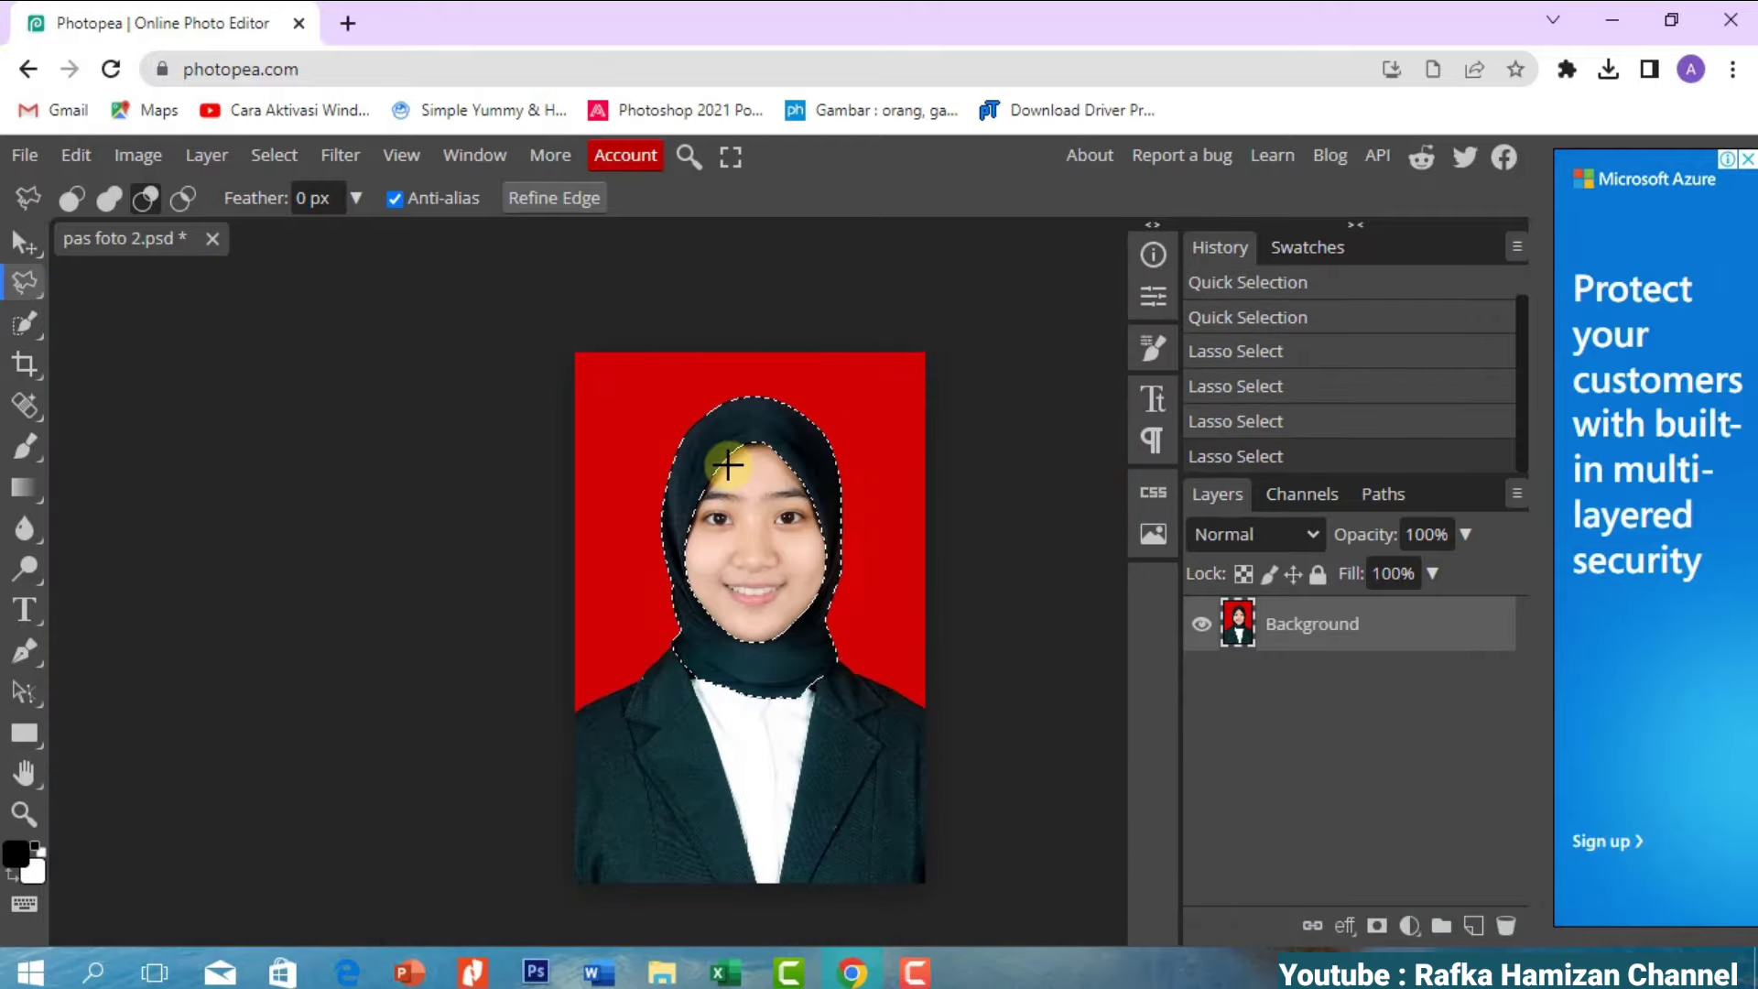
{"action": "scroll", "coordinate": [769, 514], "scroll_direction": "up", "scroll_amount": 3}
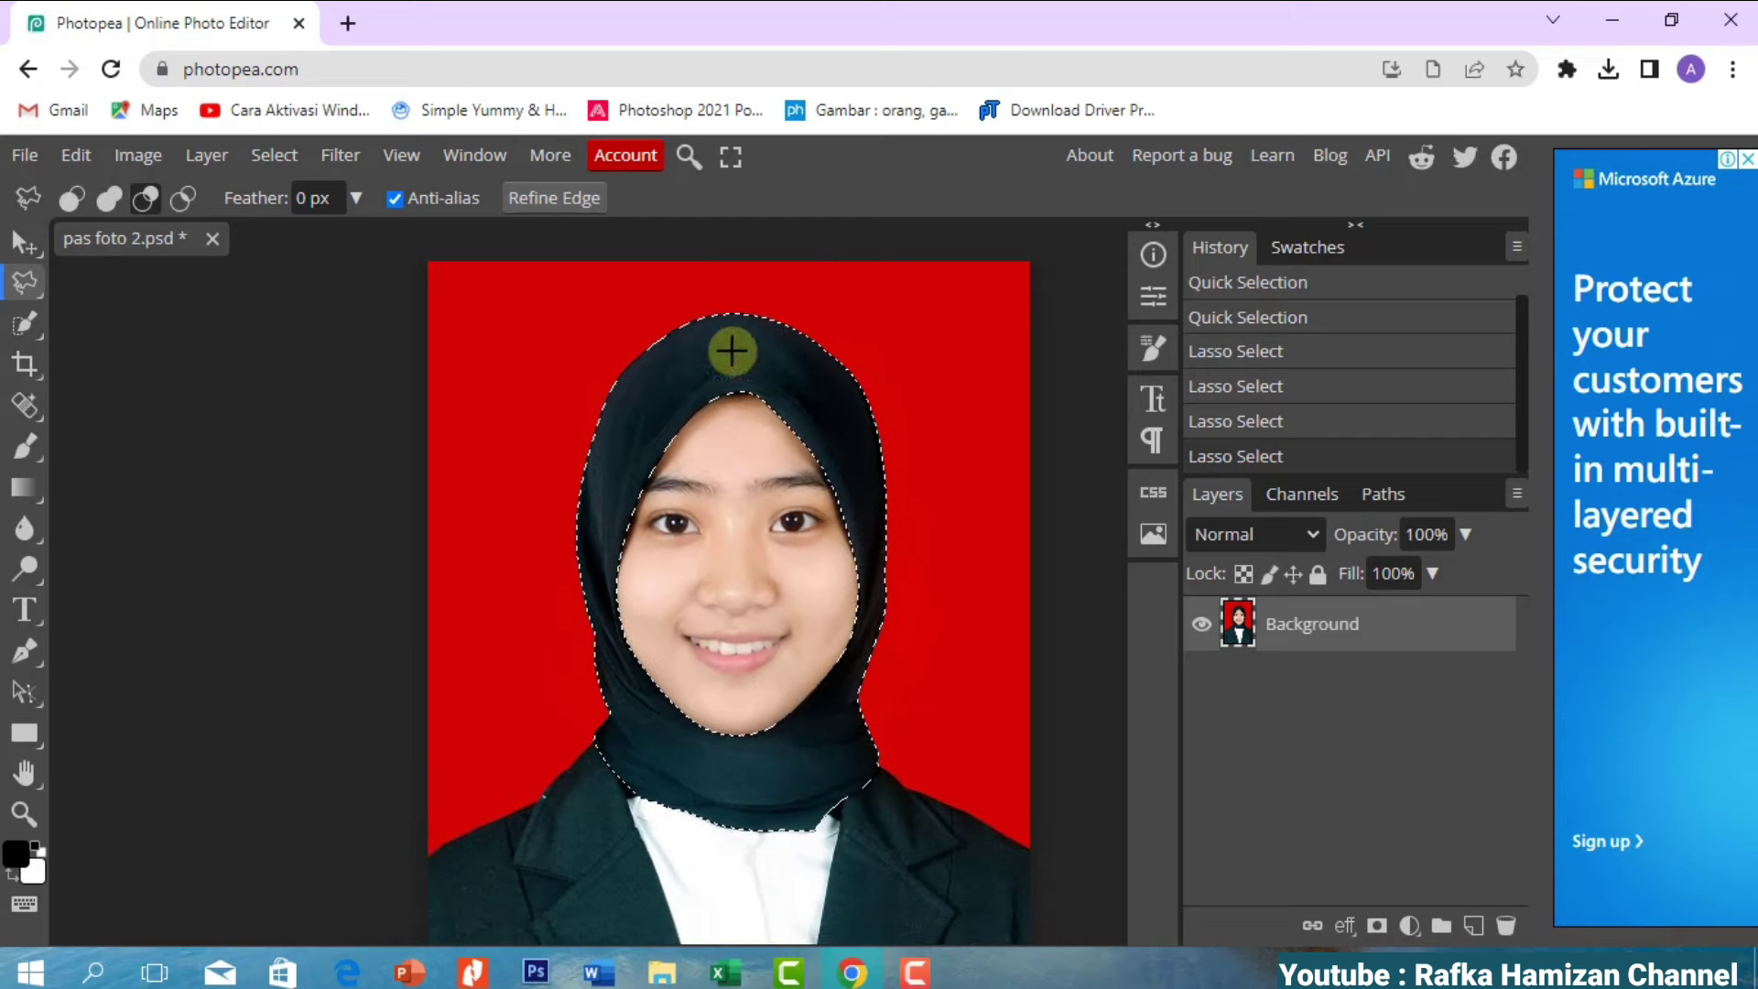
- In Refine Edge, set up a soft round refine brush sized 155 px
{"action": "left_click", "coordinate": [564, 194]}
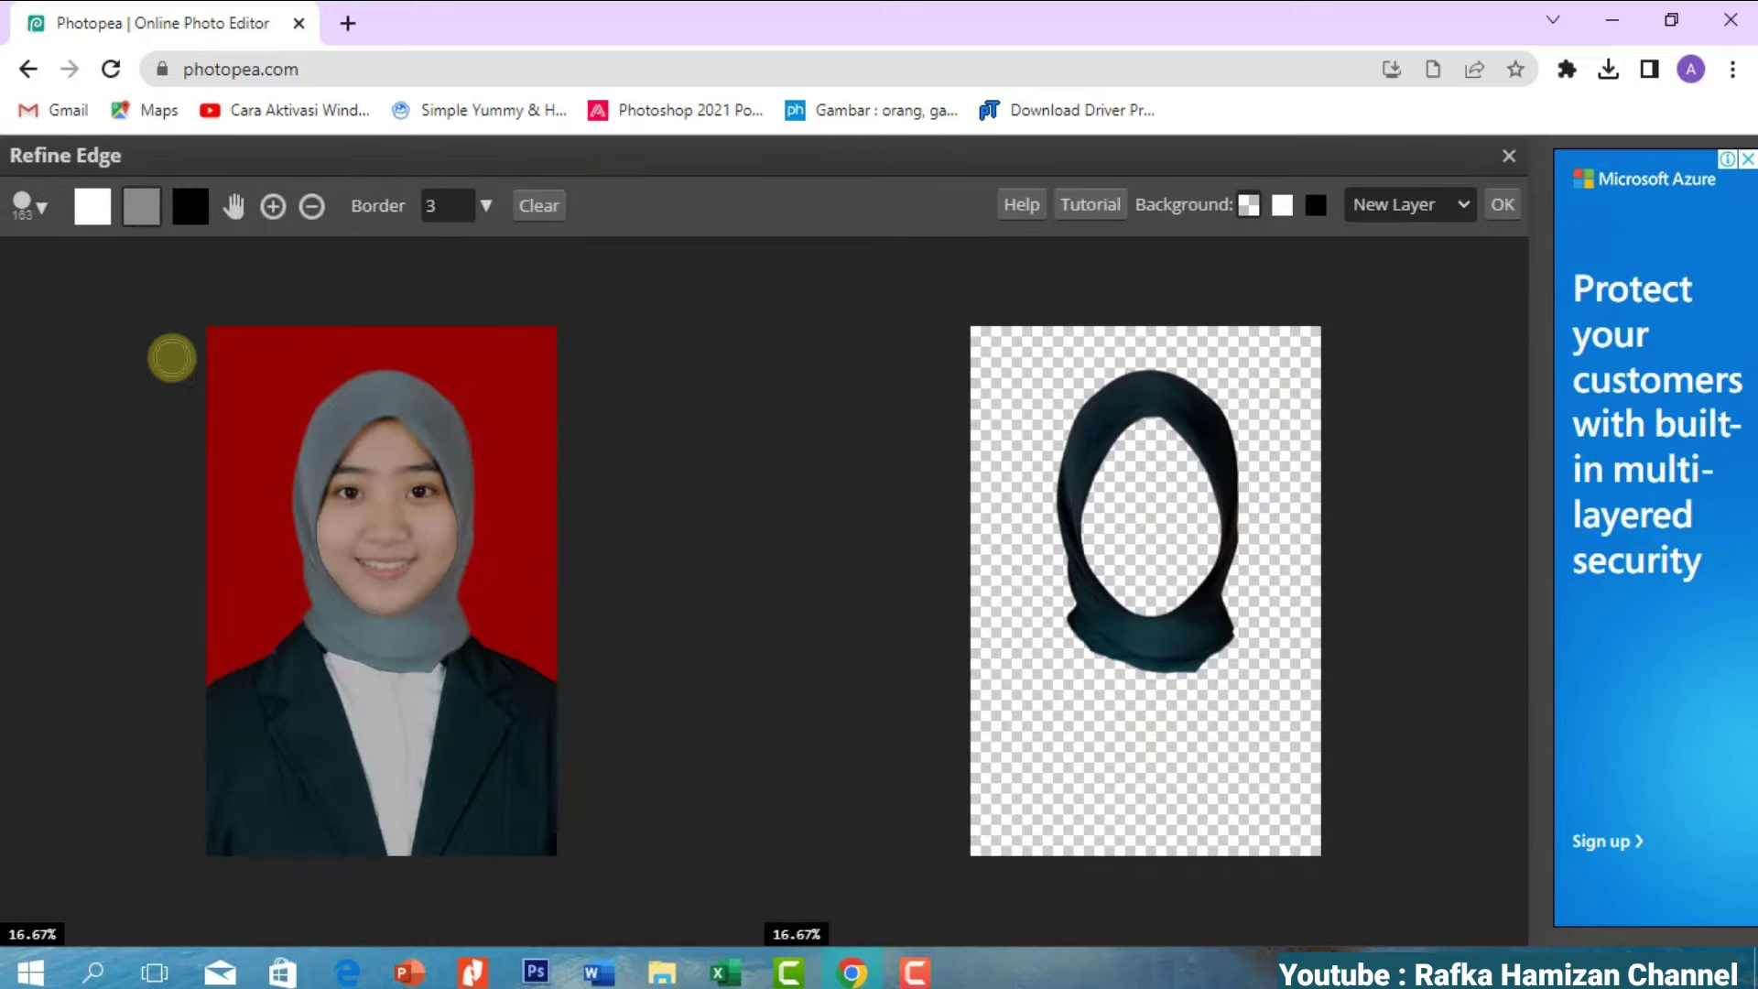
{"action": "left_click", "coordinate": [46, 210]}
{"action": "left_click", "coordinate": [39, 441]}
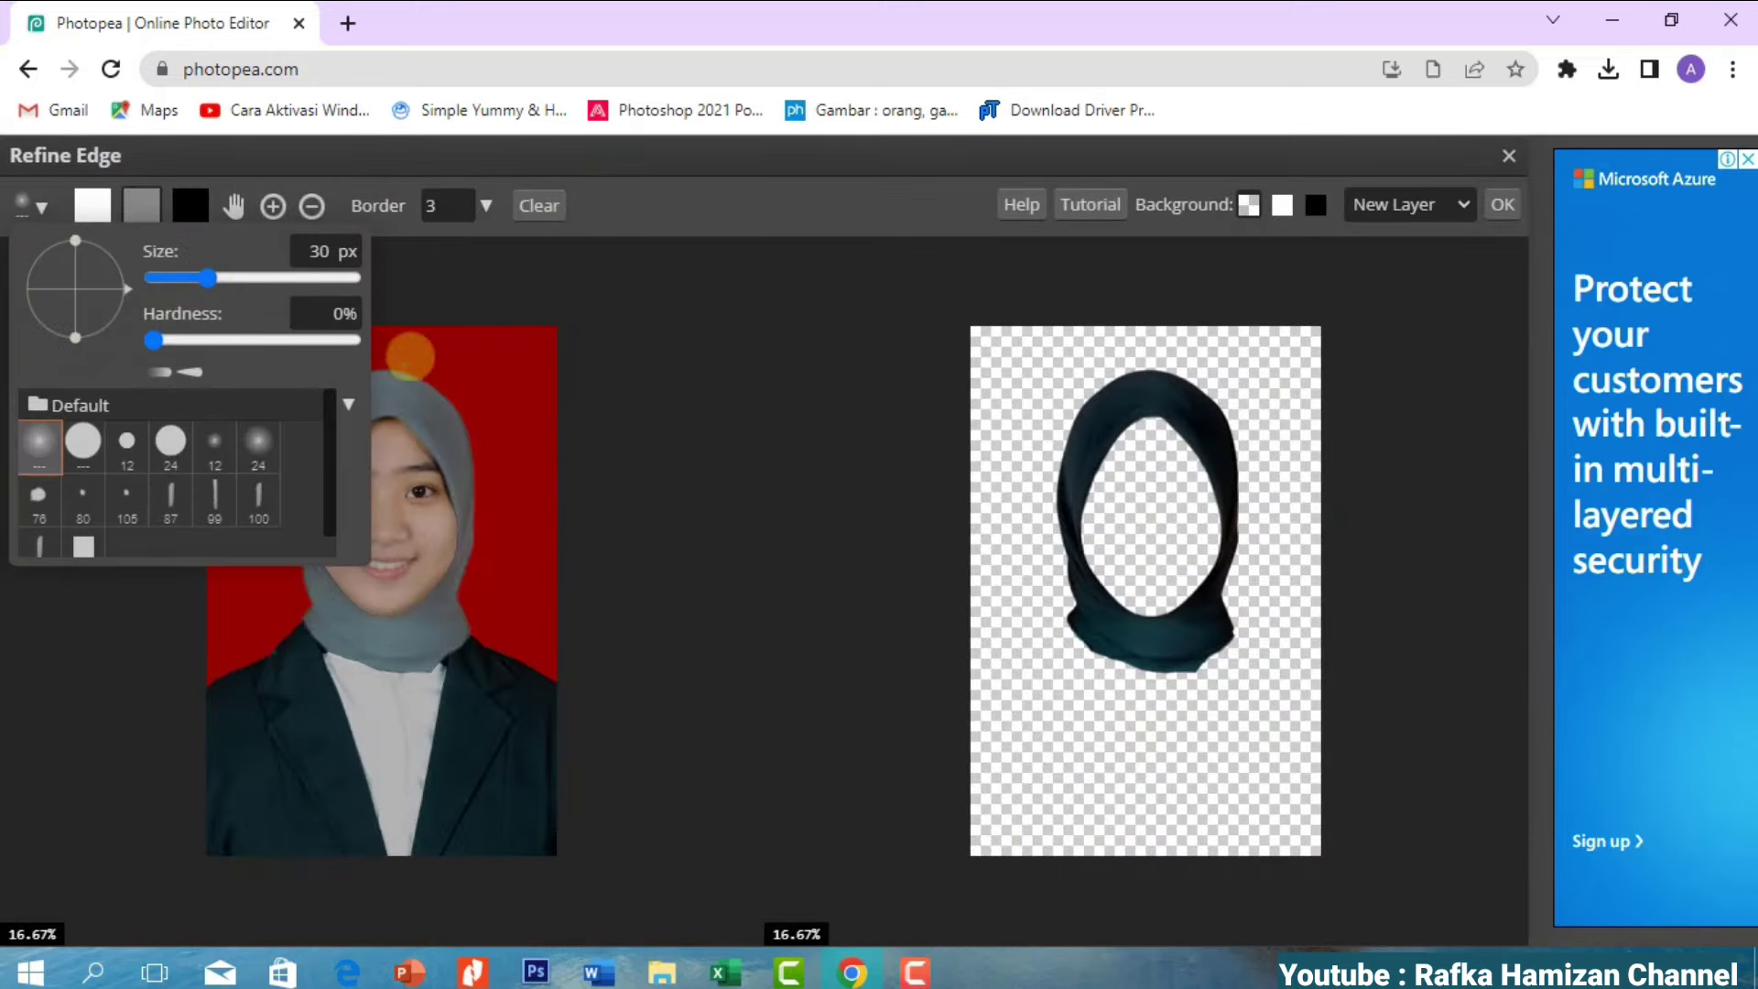
{"action": "left_click_drag", "start_coordinate": [228, 285], "coordinate": [258, 286]}
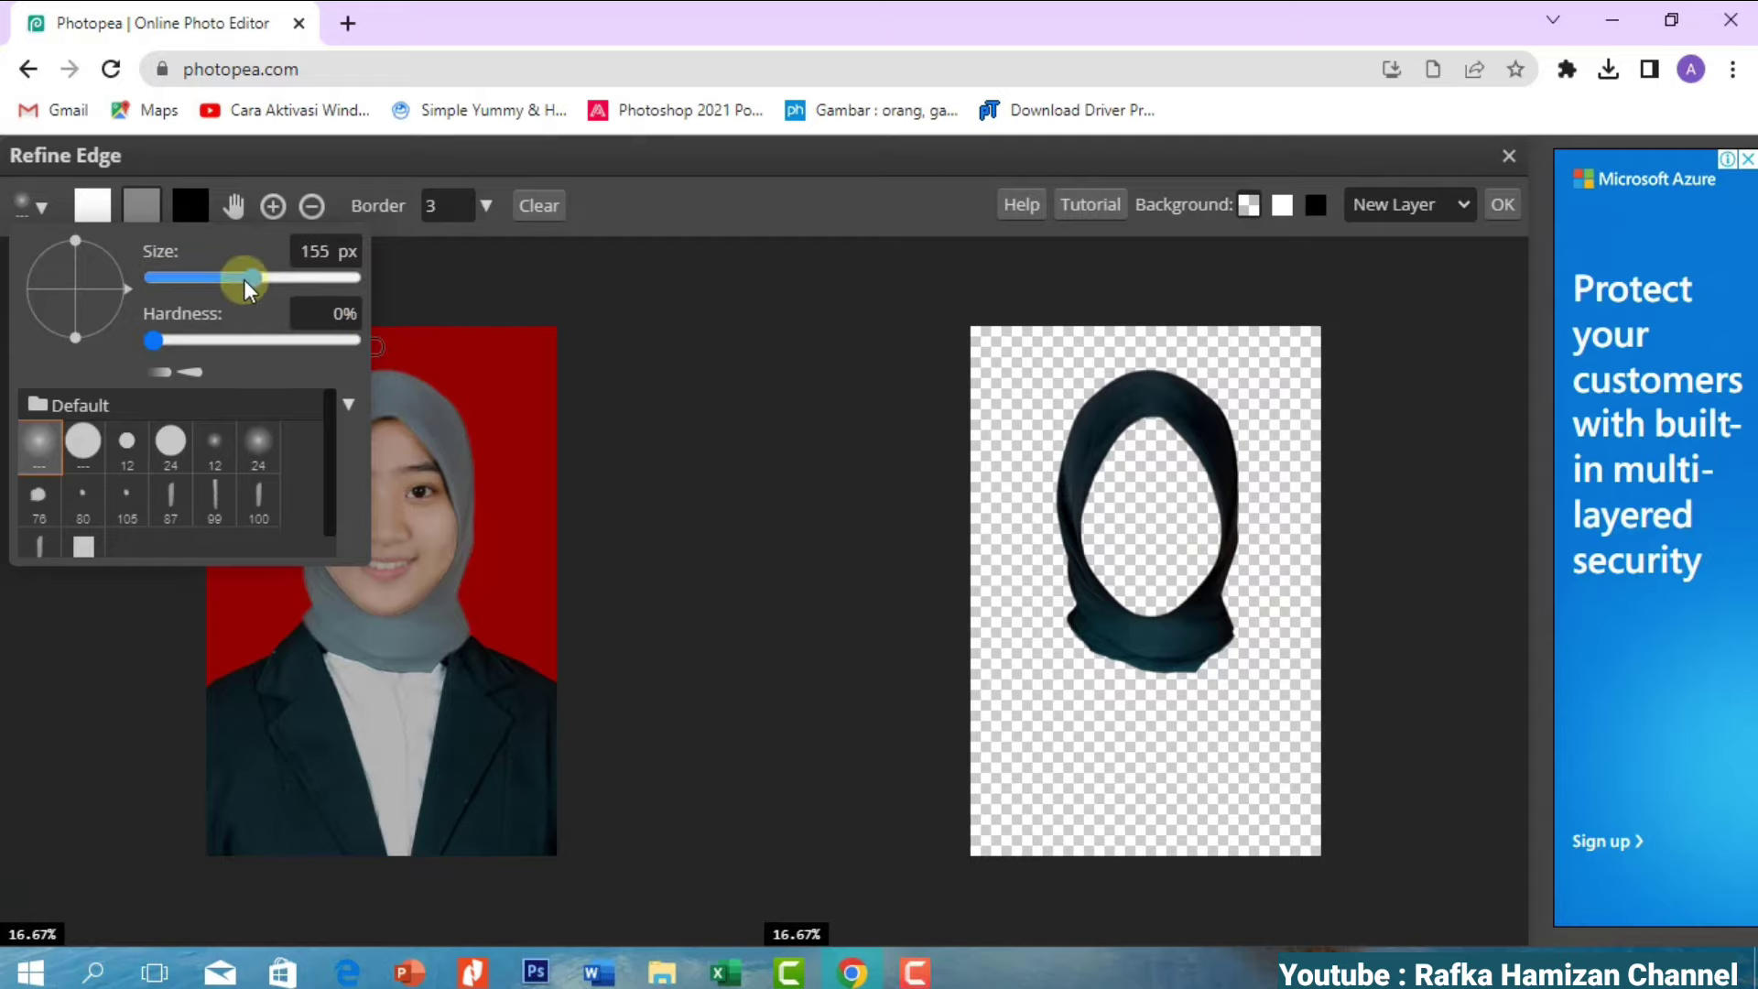
{"action": "left_click", "coordinate": [278, 168]}
{"action": "left_click", "coordinate": [133, 208]}
- Paint refine strokes along the hijab top and forehead, then undo the last two
{"action": "left_click_drag", "start_coordinate": [293, 371], "coordinate": [330, 385]}
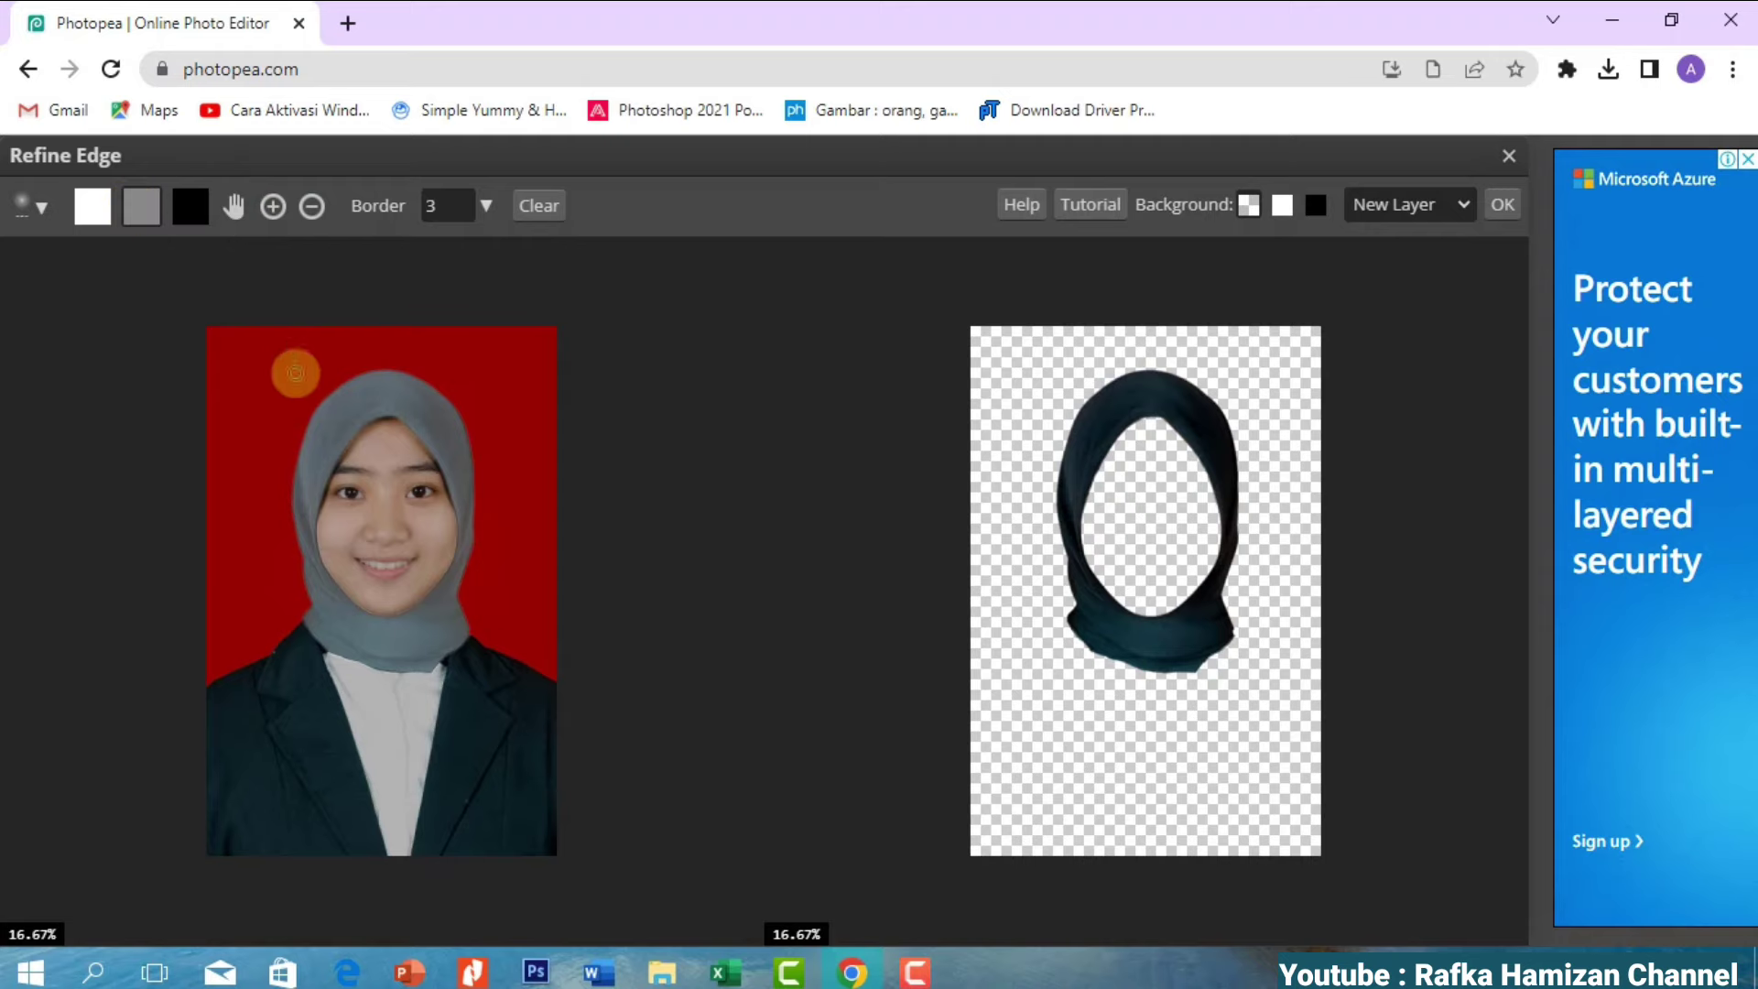
{"action": "scroll", "coordinate": [339, 380], "scroll_direction": "up", "scroll_amount": 3}
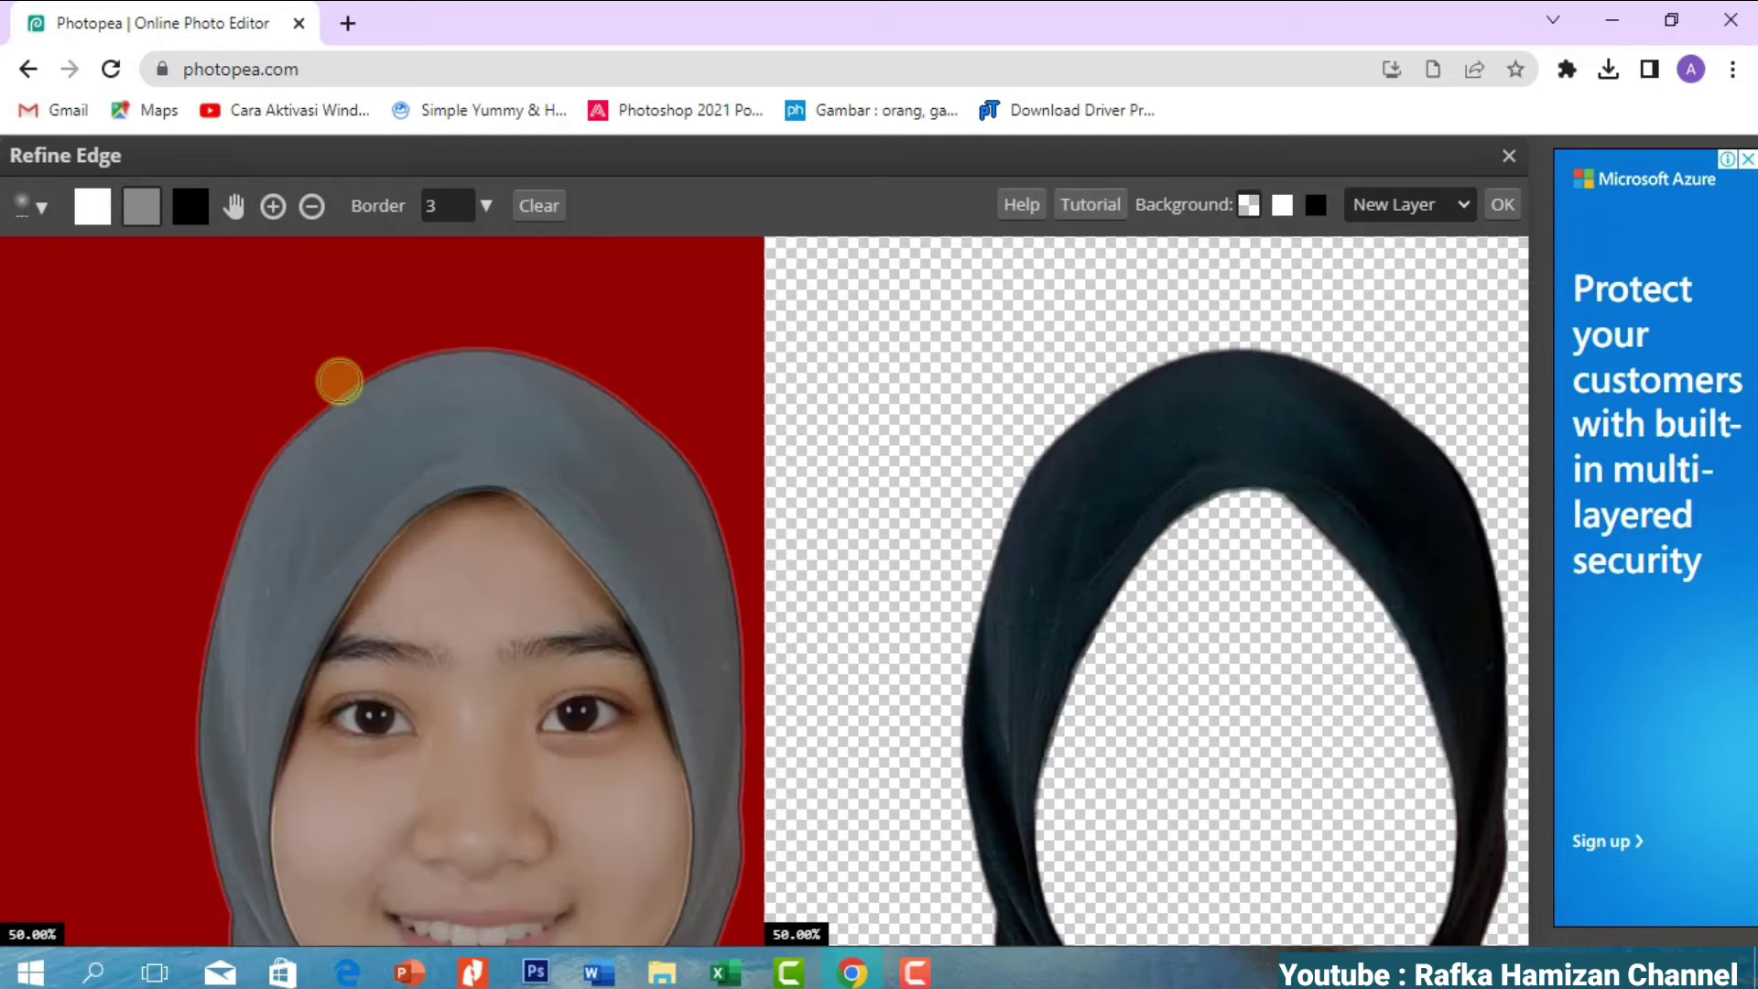
{"action": "scroll", "coordinate": [341, 381], "scroll_direction": "up", "scroll_amount": 1}
{"action": "mouse_move", "coordinate": [443, 324]}
{"action": "left_mouse_down"}
{"action": "mouse_move", "coordinate": [317, 393]}
{"action": "mouse_move", "coordinate": [216, 502]}
{"action": "mouse_move", "coordinate": [143, 707]}
{"action": "mouse_move", "coordinate": [134, 932]}
{"action": "left_mouse_up"}
{"action": "left_click", "coordinate": [169, 618]}
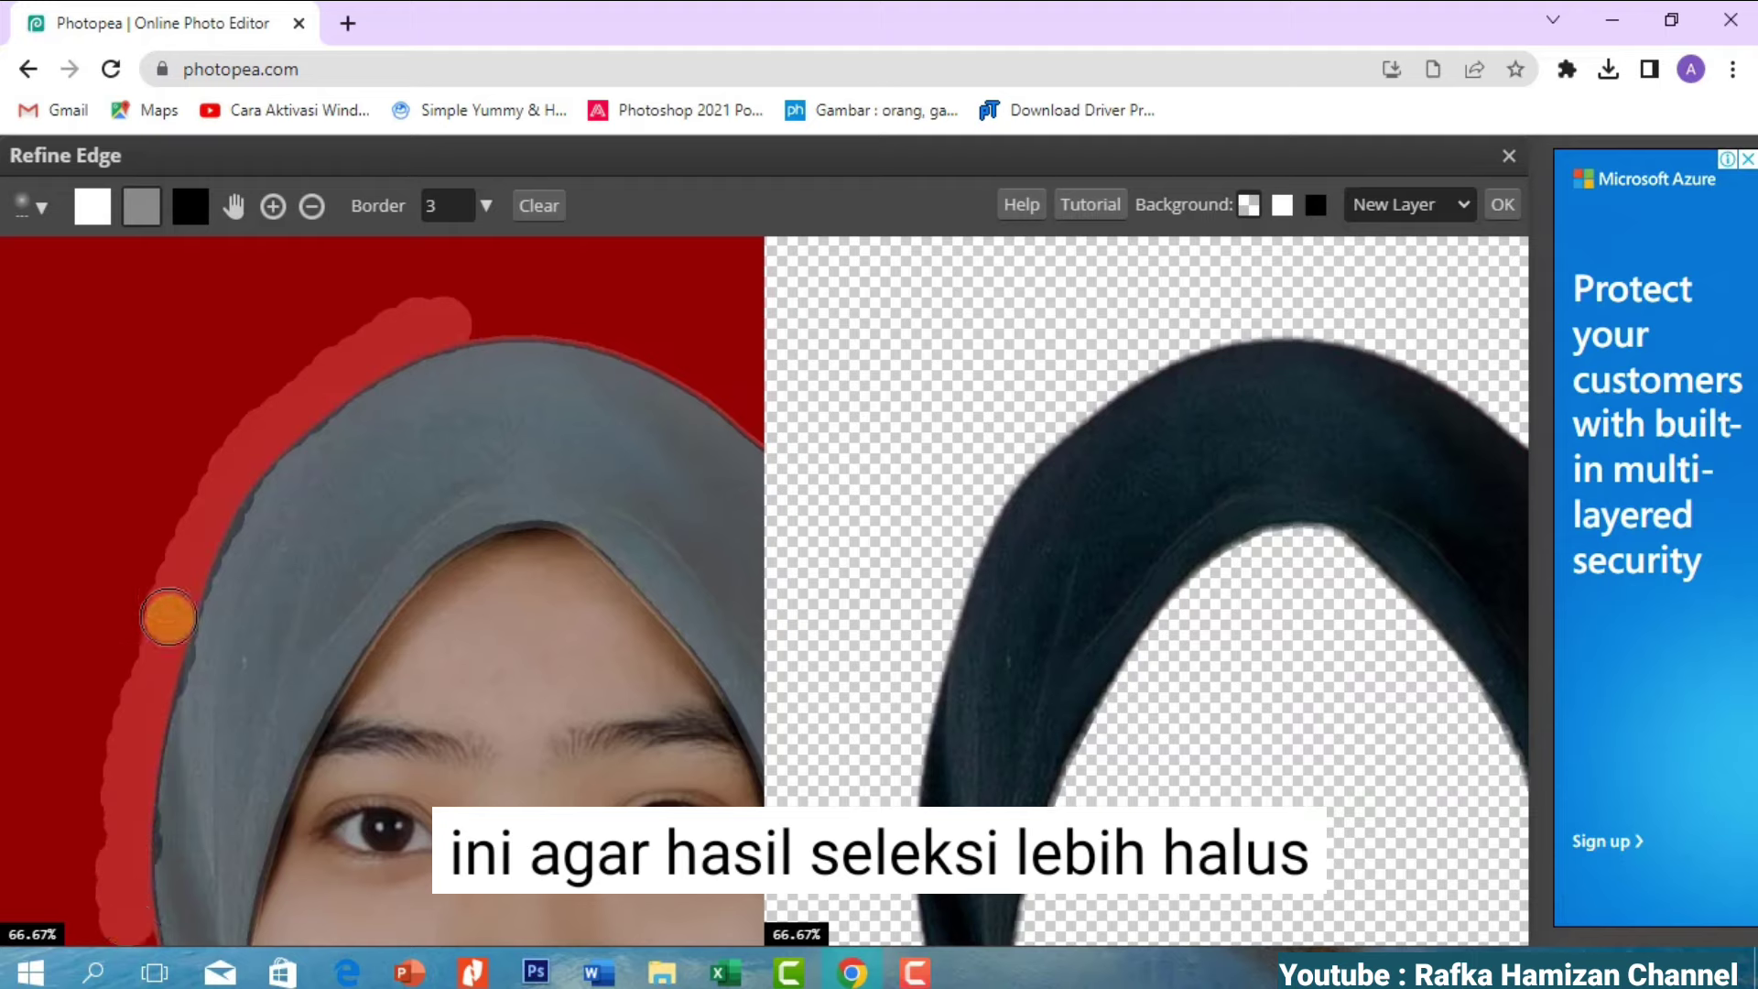
{"action": "mouse_move", "coordinate": [463, 353]}
{"action": "left_mouse_down"}
{"action": "mouse_move", "coordinate": [471, 321]}
{"action": "mouse_move", "coordinate": [565, 314]}
{"action": "mouse_move", "coordinate": [766, 413]}
{"action": "left_mouse_up"}
{"action": "mouse_move", "coordinate": [749, 711]}
{"action": "left_mouse_down"}
{"action": "mouse_move", "coordinate": [706, 773]}
{"action": "mouse_move", "coordinate": [690, 706]}
{"action": "mouse_move", "coordinate": [580, 573]}
{"action": "mouse_move", "coordinate": [522, 549]}
{"action": "mouse_move", "coordinate": [475, 565]}
{"action": "mouse_move", "coordinate": [369, 675]}
{"action": "mouse_move", "coordinate": [283, 875]}
{"action": "mouse_move", "coordinate": [280, 927]}
{"action": "left_mouse_up"}
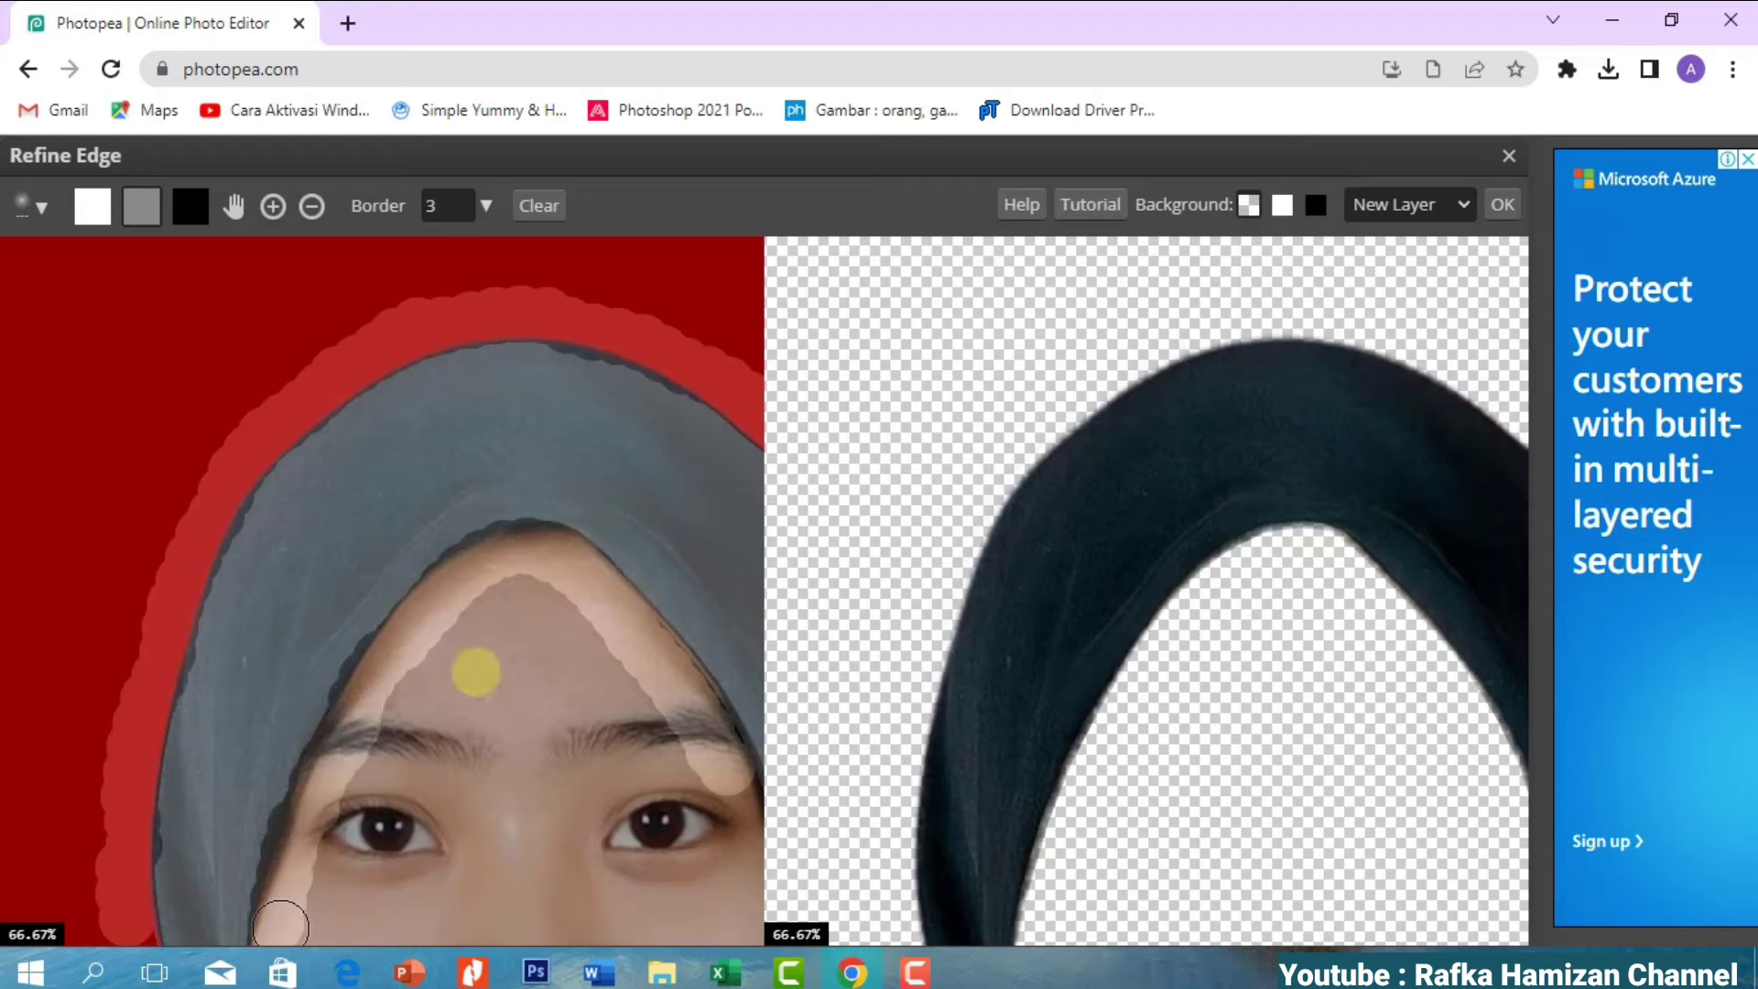
{"action": "left_click_drag", "start_coordinate": [343, 812], "coordinate": [699, 525]}
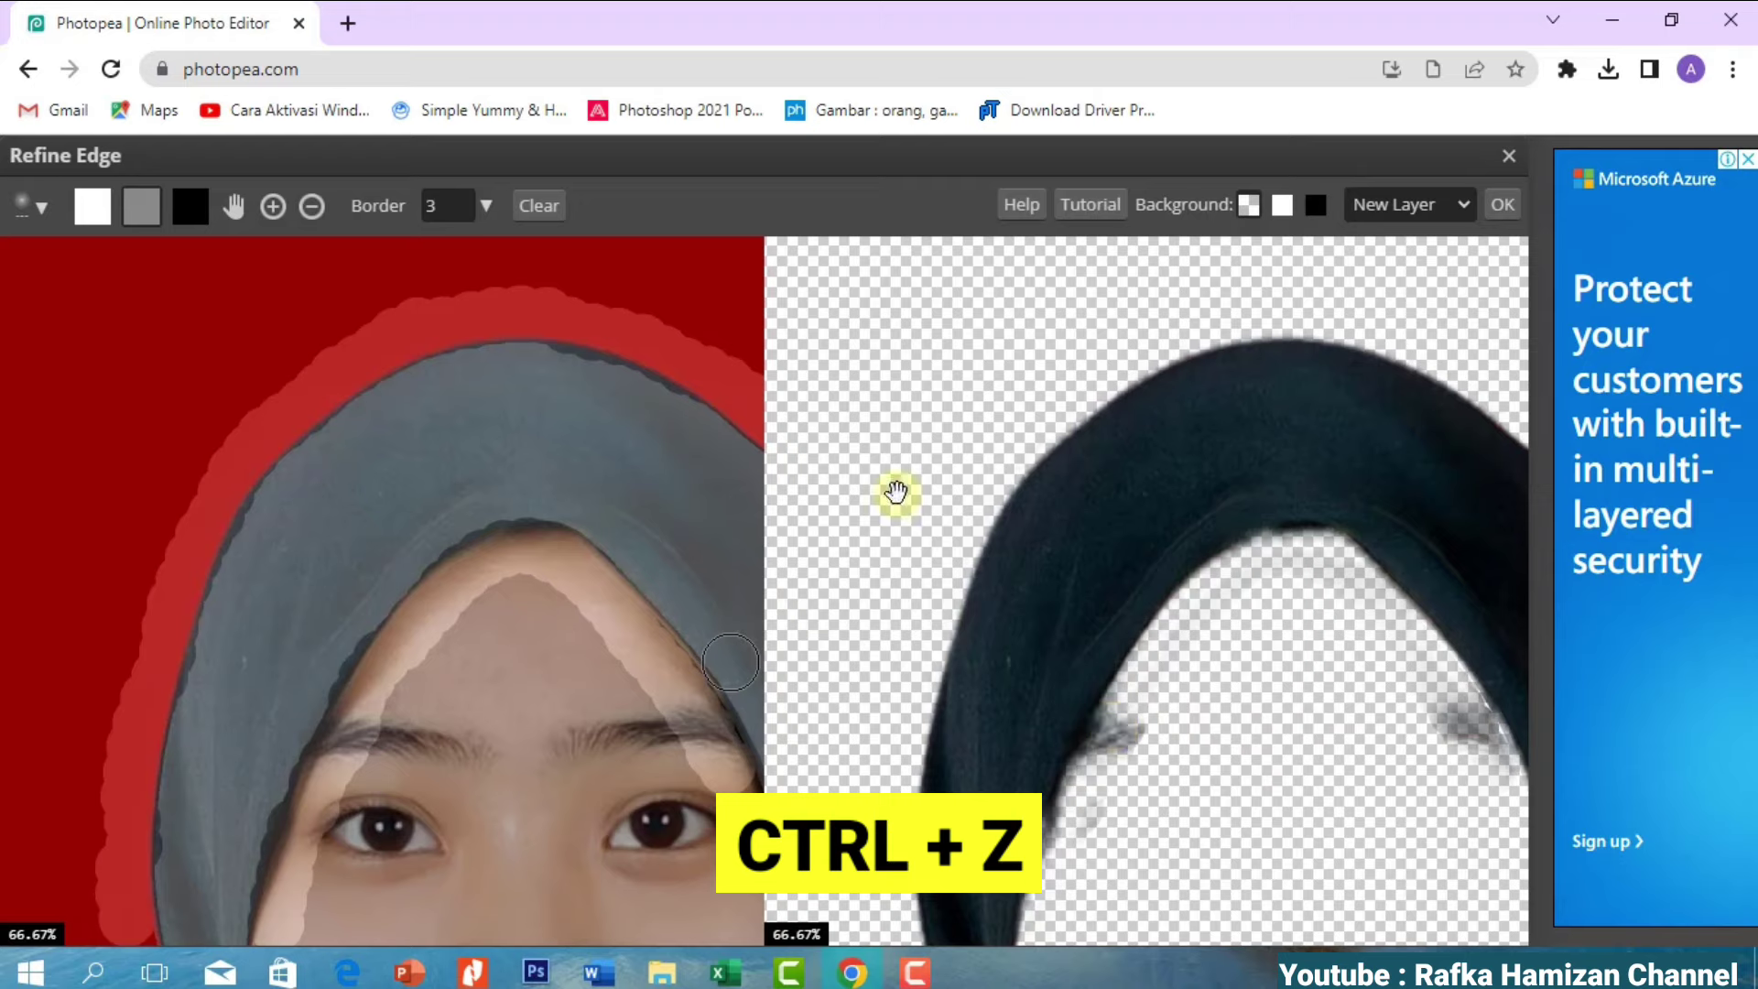
{"action": "key", "text": "ctrl+z"}
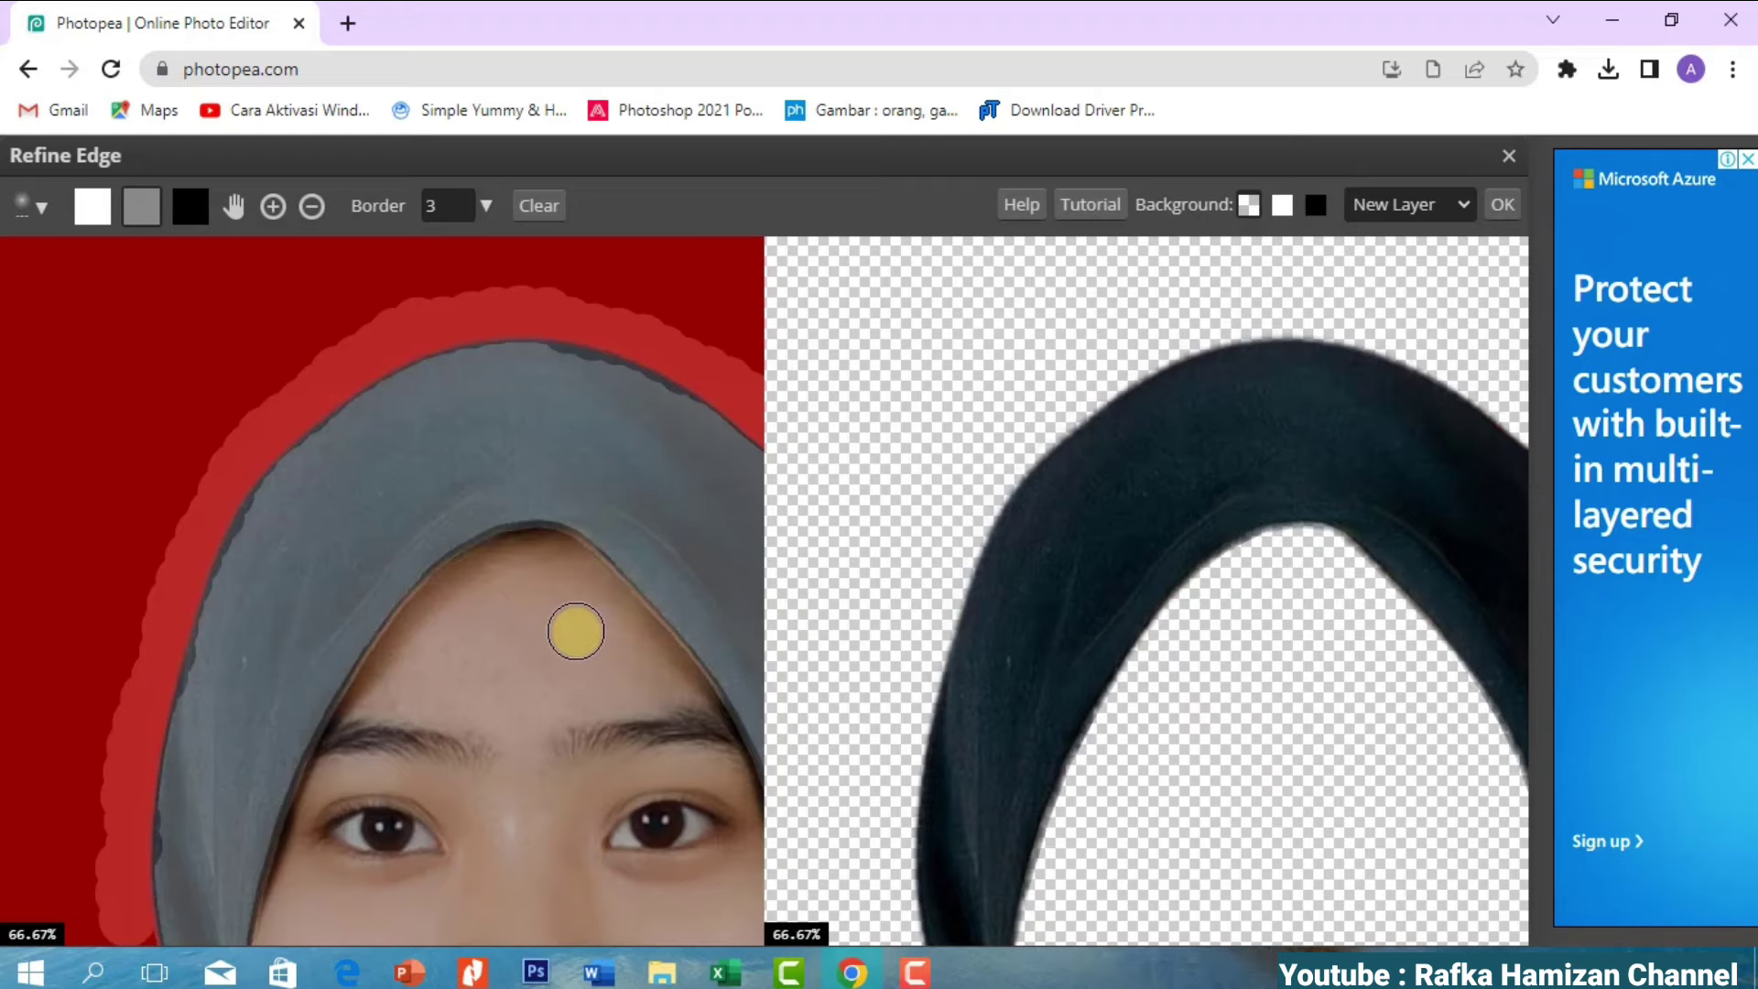
{"action": "key", "text": "ctrl+z"}
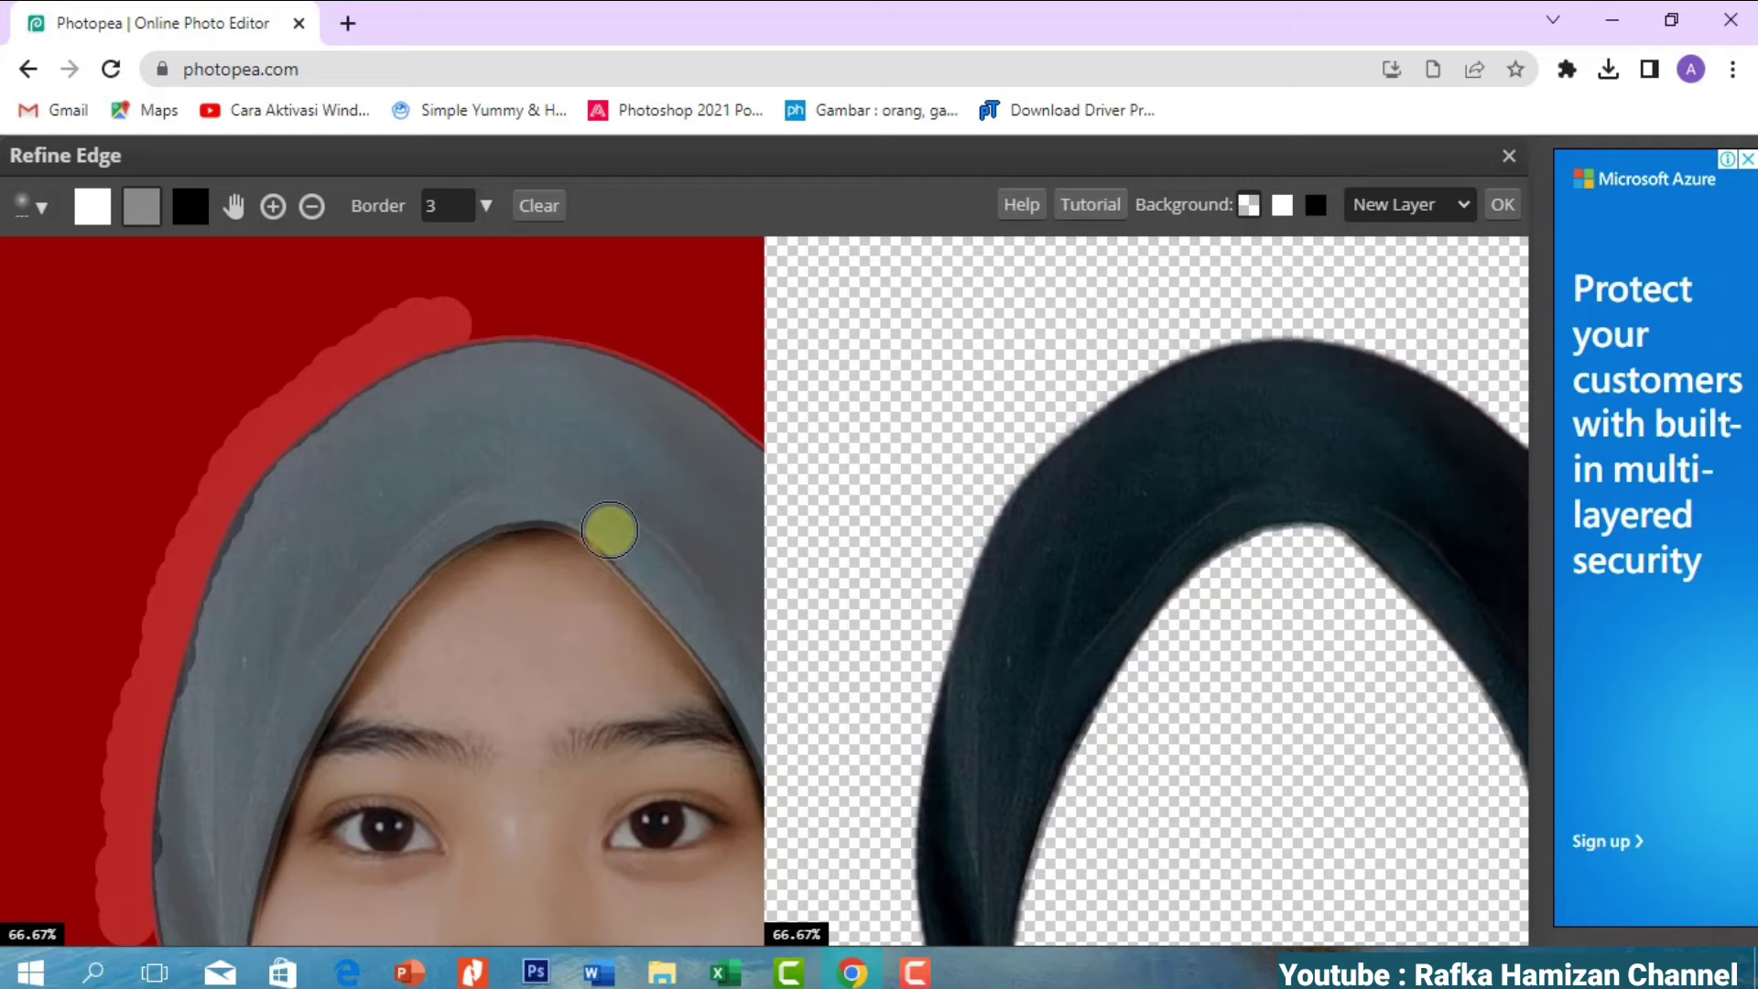
- Refine the hijab's top and side edges and output the result to a new layer
{"action": "scroll", "coordinate": [654, 595], "scroll_direction": "down", "scroll_amount": 2}
{"action": "scroll", "coordinate": [664, 582], "scroll_direction": "up", "scroll_amount": 1}
{"action": "mouse_move", "coordinate": [504, 380]}
{"action": "left_mouse_down"}
{"action": "mouse_move", "coordinate": [646, 393]}
{"action": "mouse_move", "coordinate": [765, 470]}
{"action": "left_mouse_up"}
{"action": "scroll", "coordinate": [542, 617], "scroll_direction": "down", "scroll_amount": 2}
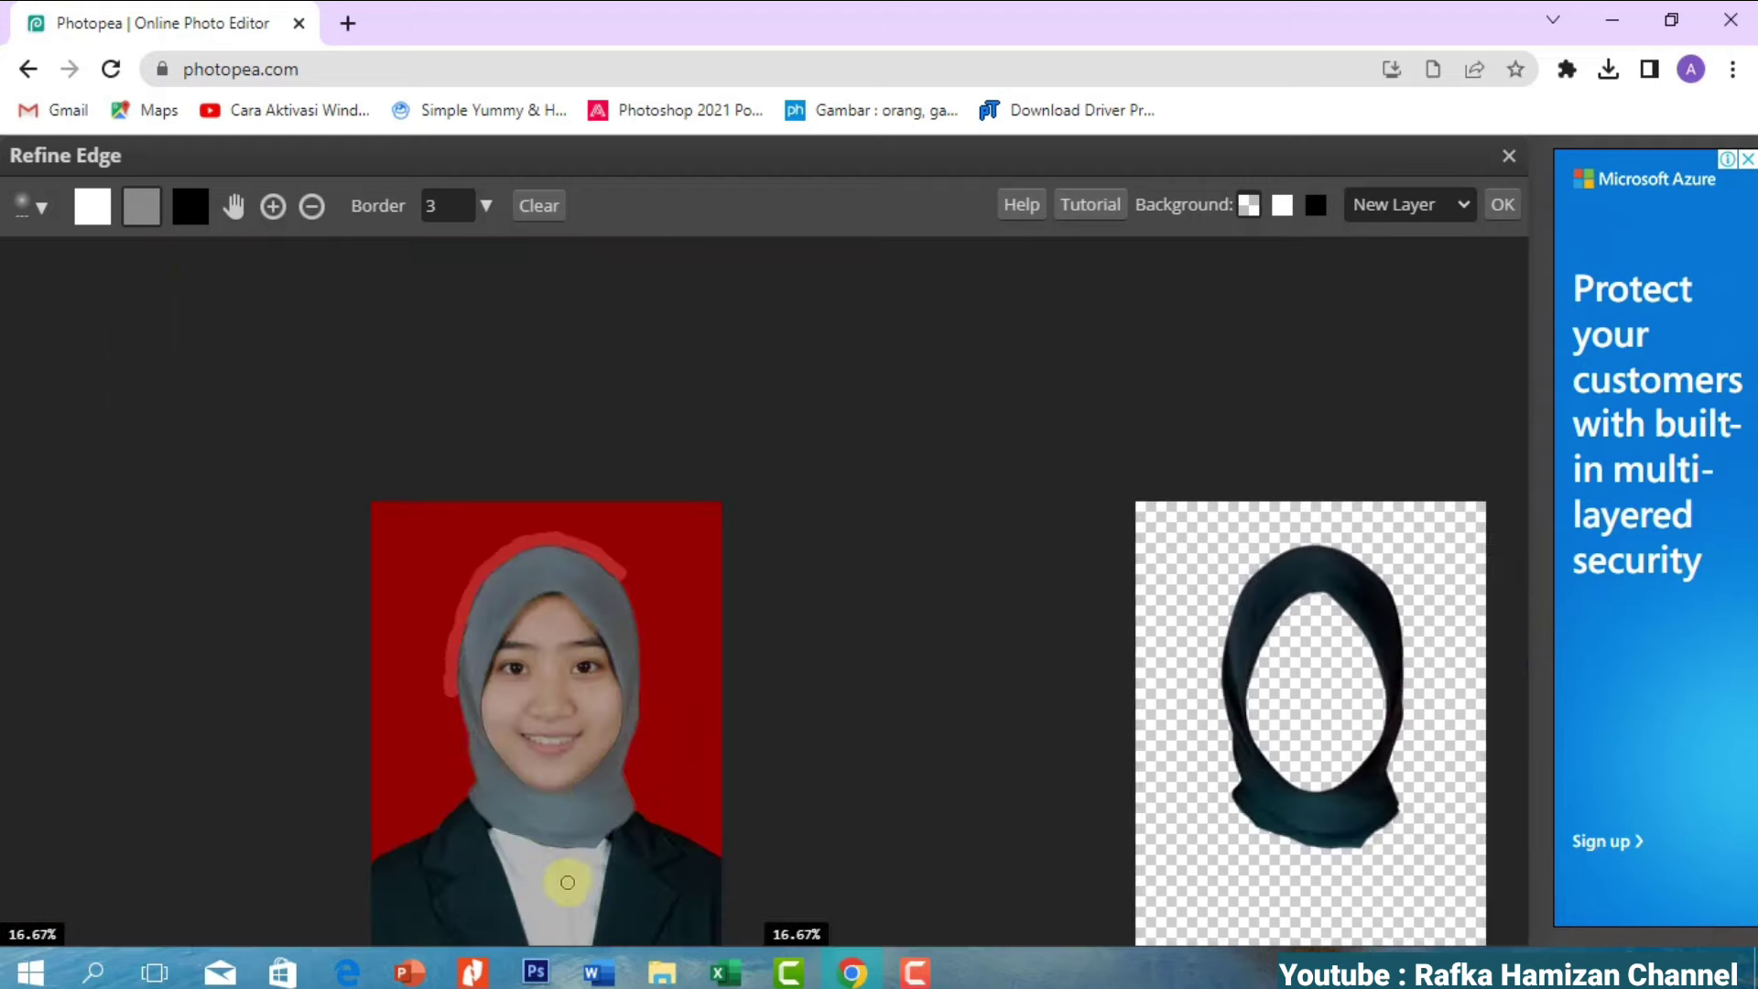
{"action": "scroll", "coordinate": [573, 870], "scroll_direction": "up", "scroll_amount": 1}
{"action": "mouse_move", "coordinate": [692, 267]}
{"action": "left_mouse_down"}
{"action": "mouse_move", "coordinate": [726, 365]}
{"action": "mouse_move", "coordinate": [696, 650]}
{"action": "mouse_move", "coordinate": [716, 707]}
{"action": "left_mouse_up"}
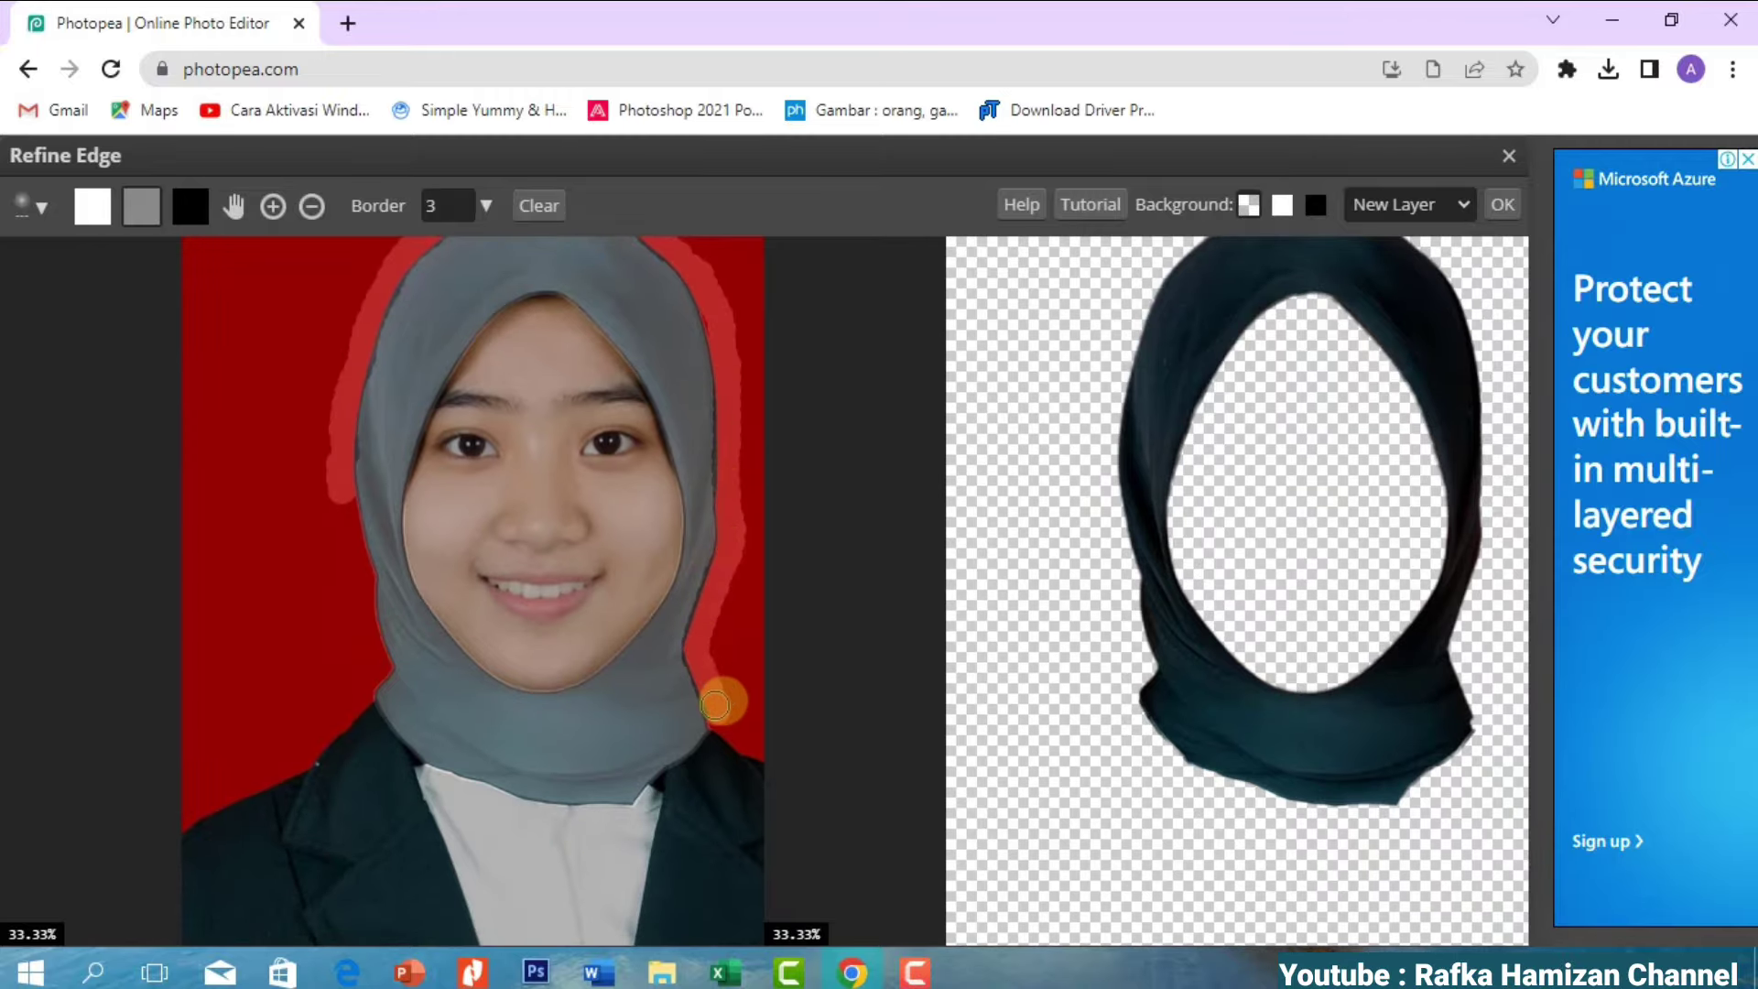
{"action": "left_click_drag", "start_coordinate": [341, 499], "coordinate": [376, 656]}
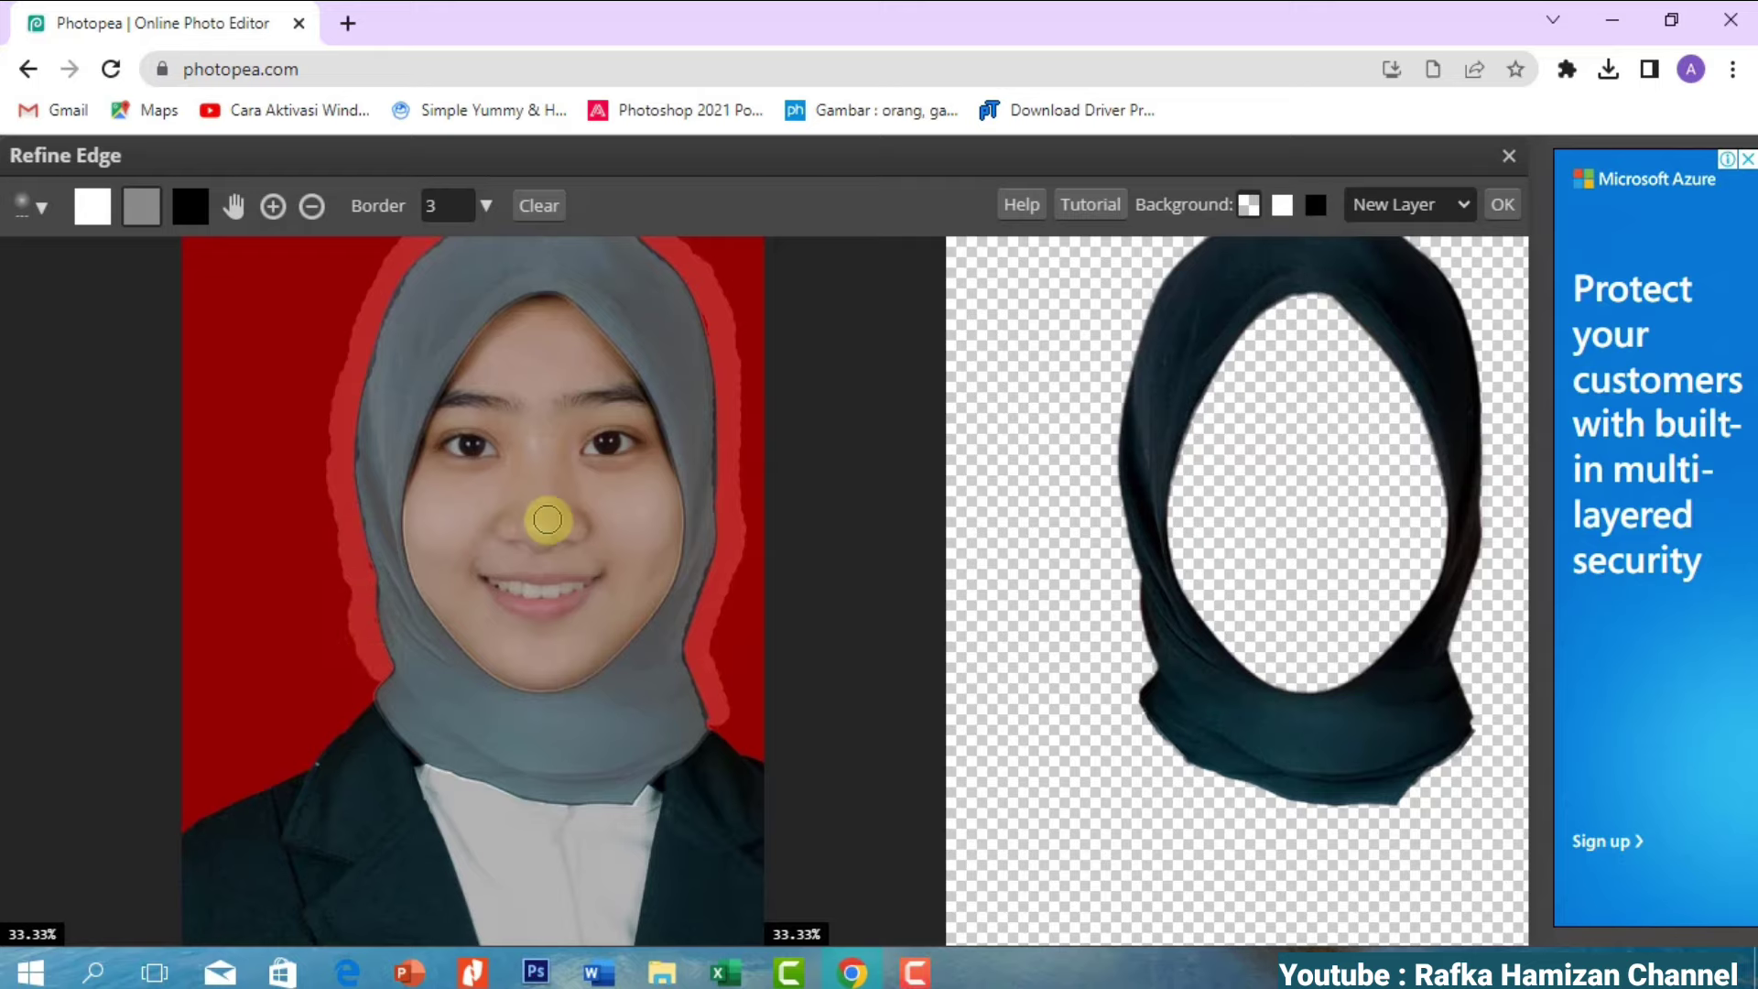
{"action": "left_click", "coordinate": [1502, 203]}
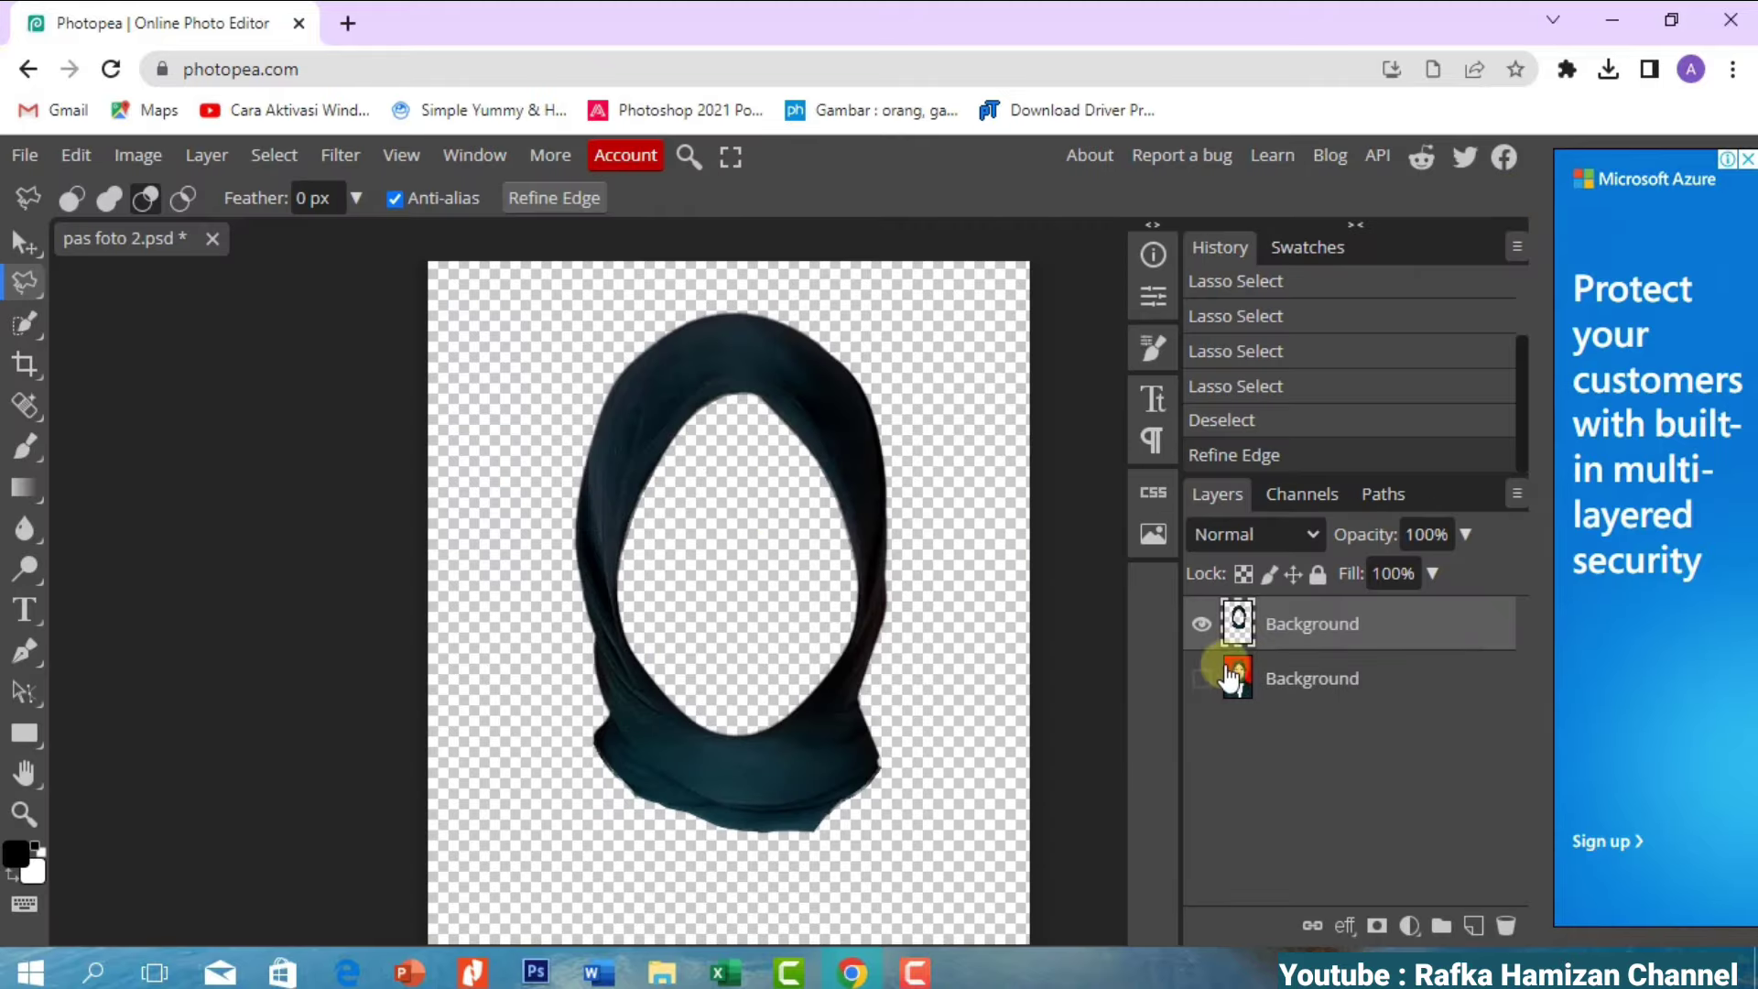
- Show the original Background layer and add a 615f5f grey Color Fill layer
{"action": "left_click", "coordinate": [1209, 685]}
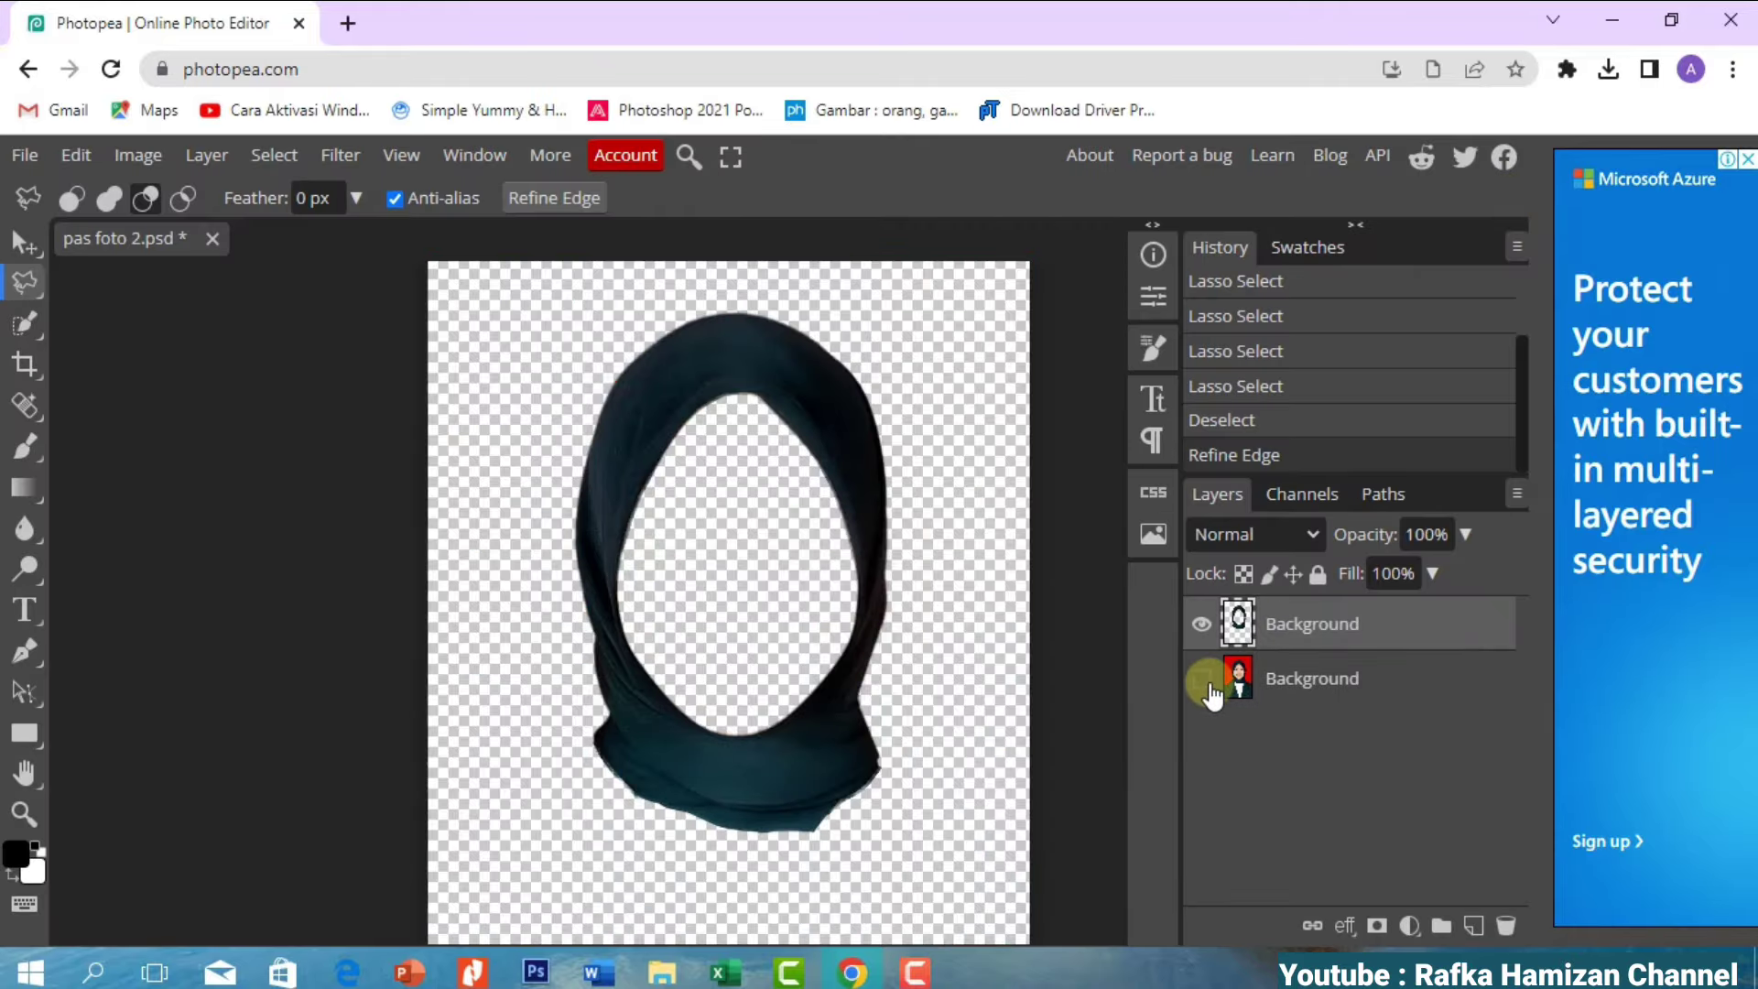
{"action": "left_click", "coordinate": [1207, 685]}
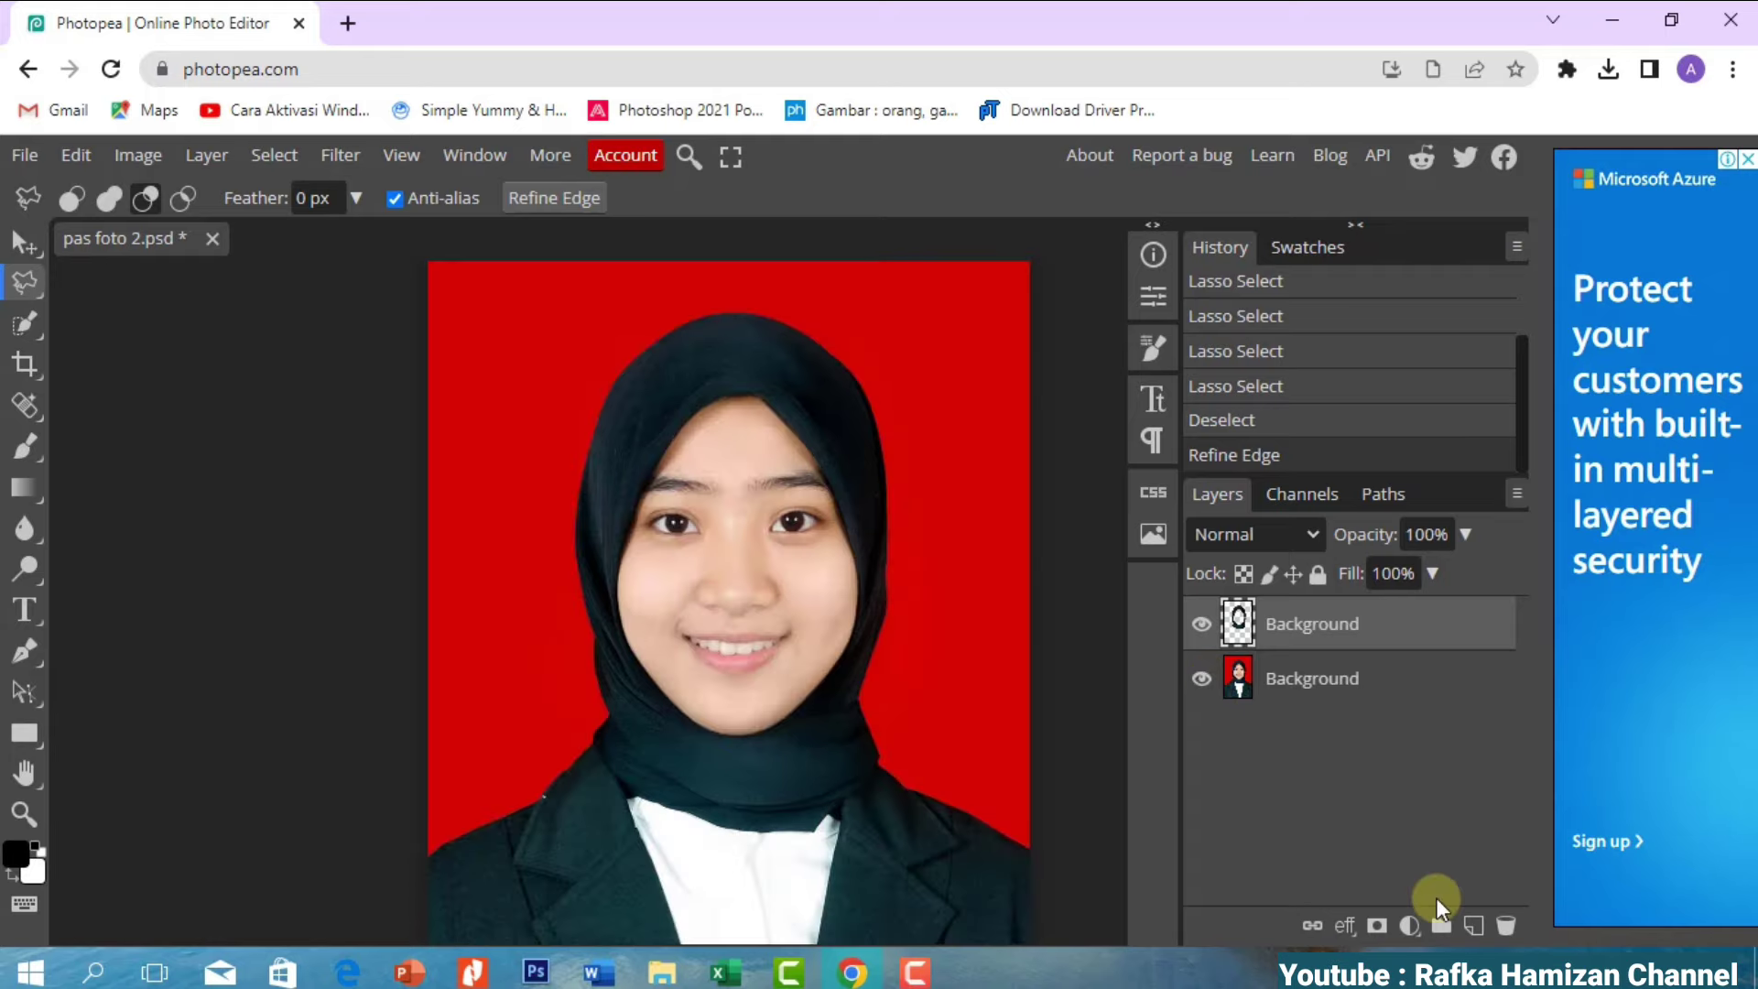
{"action": "left_click", "coordinate": [1409, 927]}
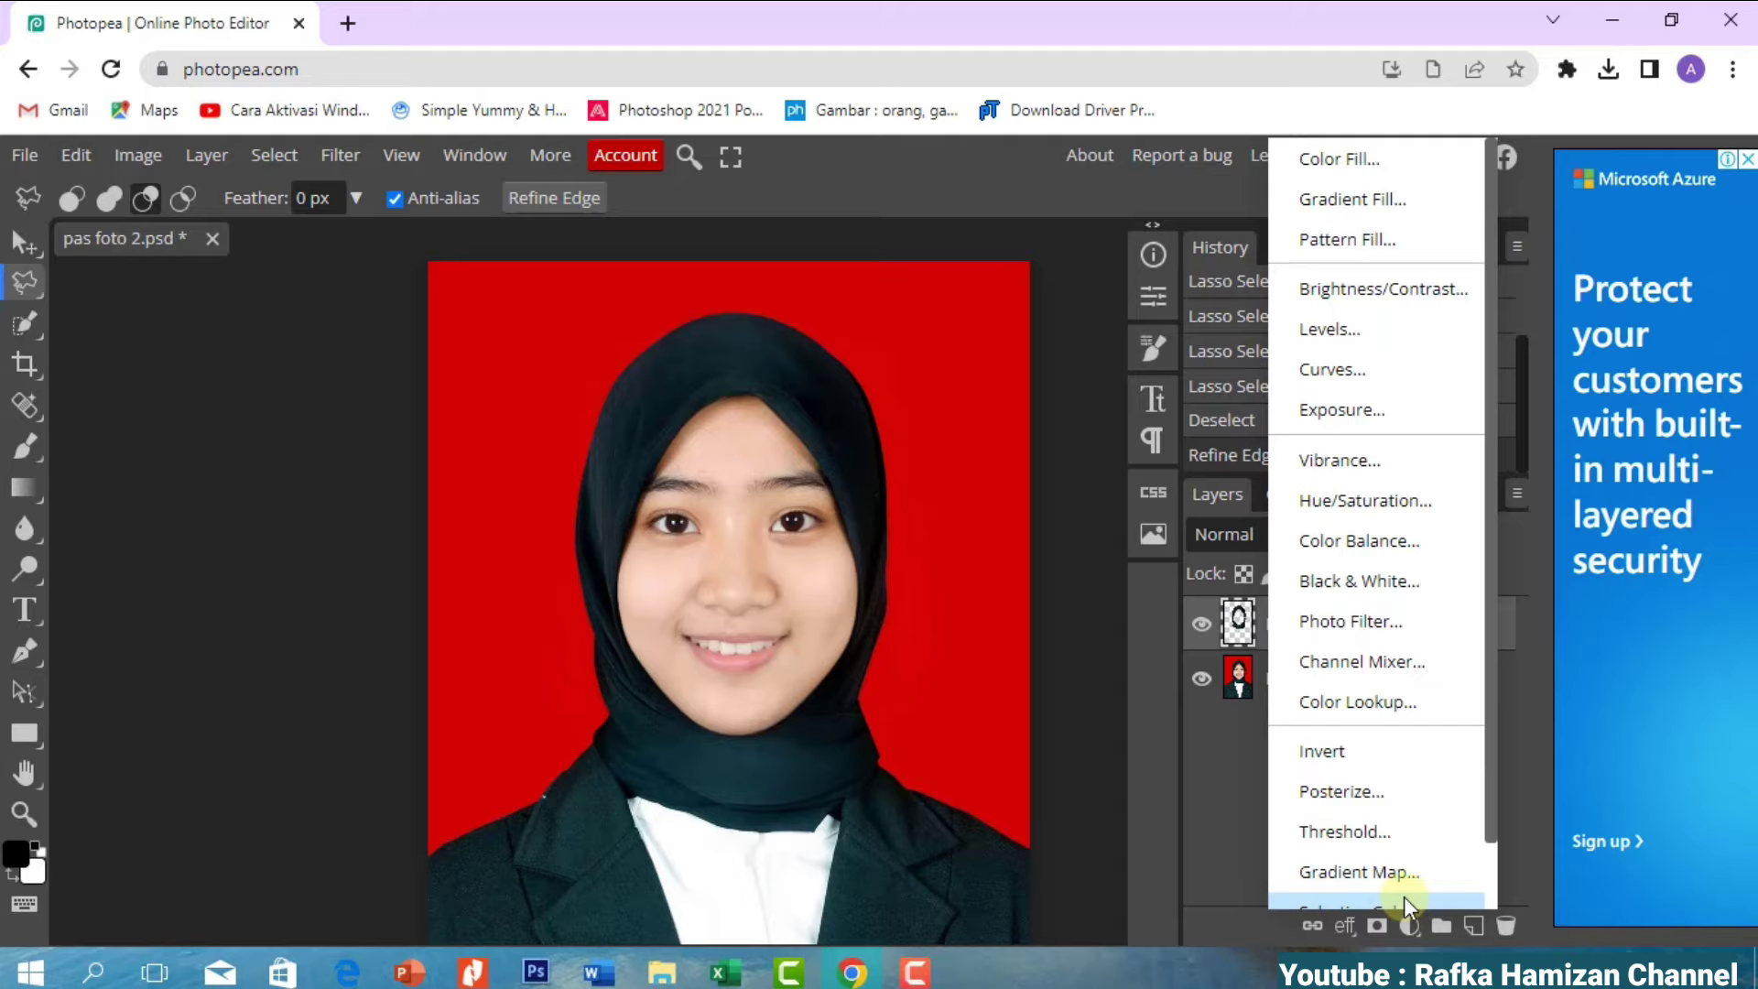
{"action": "left_click", "coordinate": [1337, 159]}
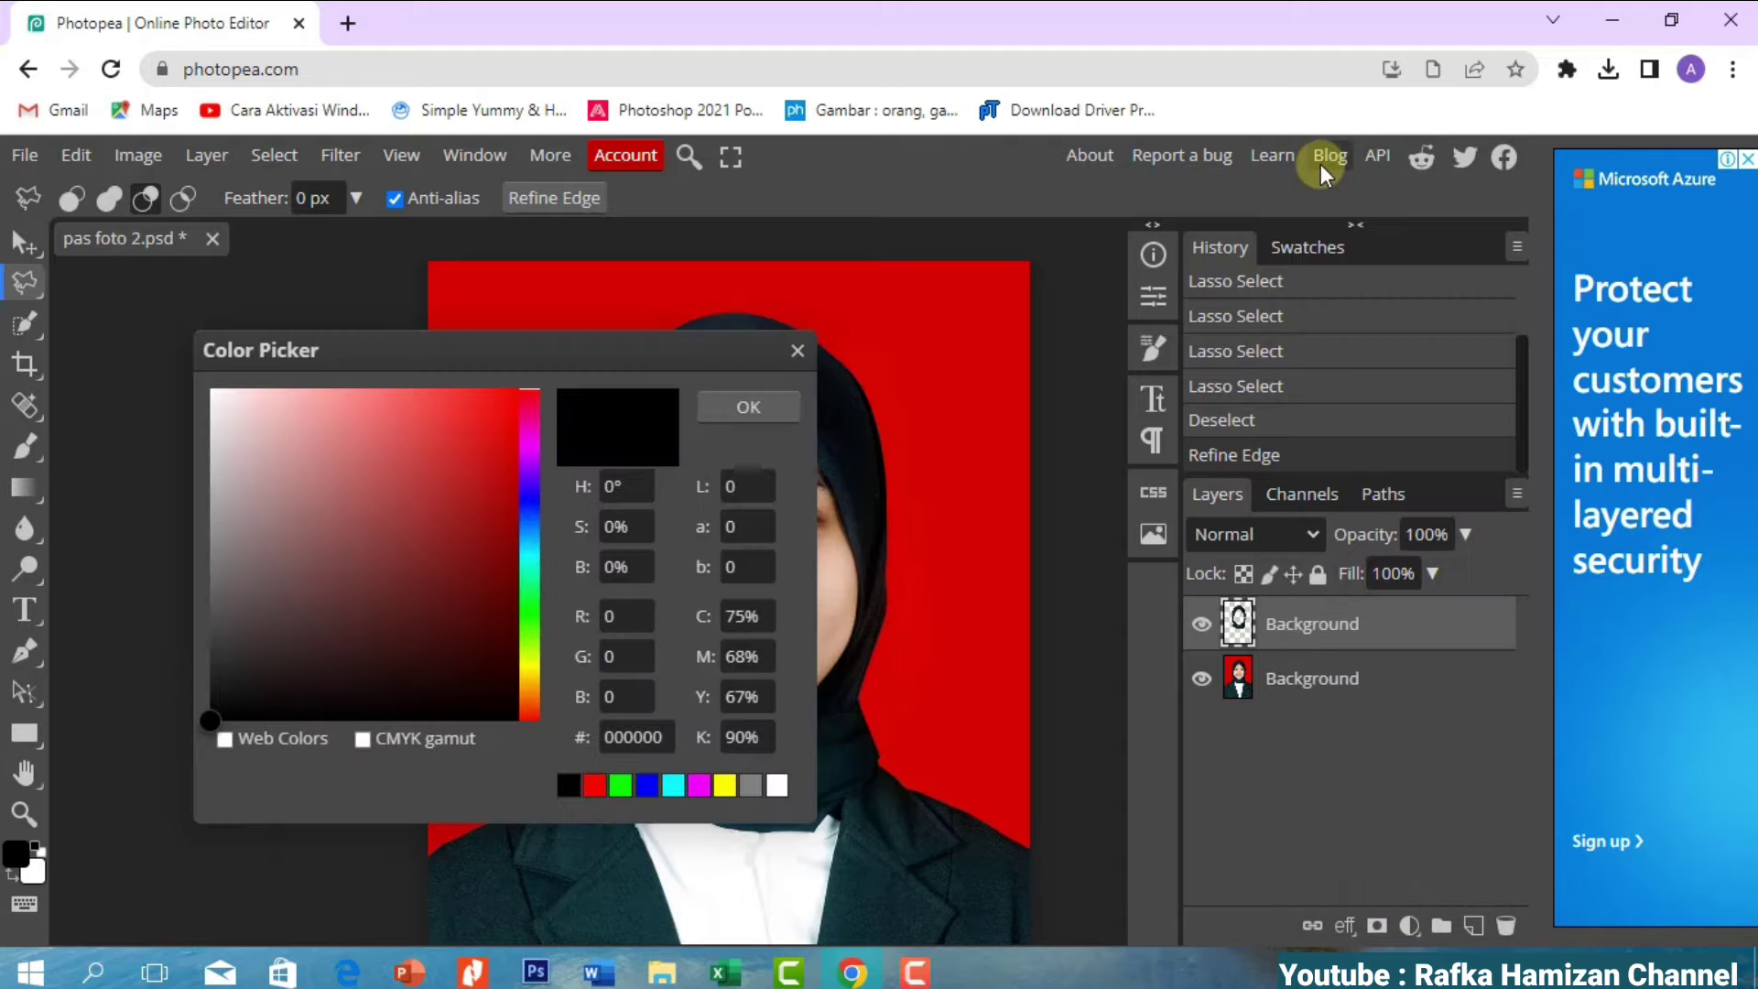
{"action": "left_click", "coordinate": [216, 596]}
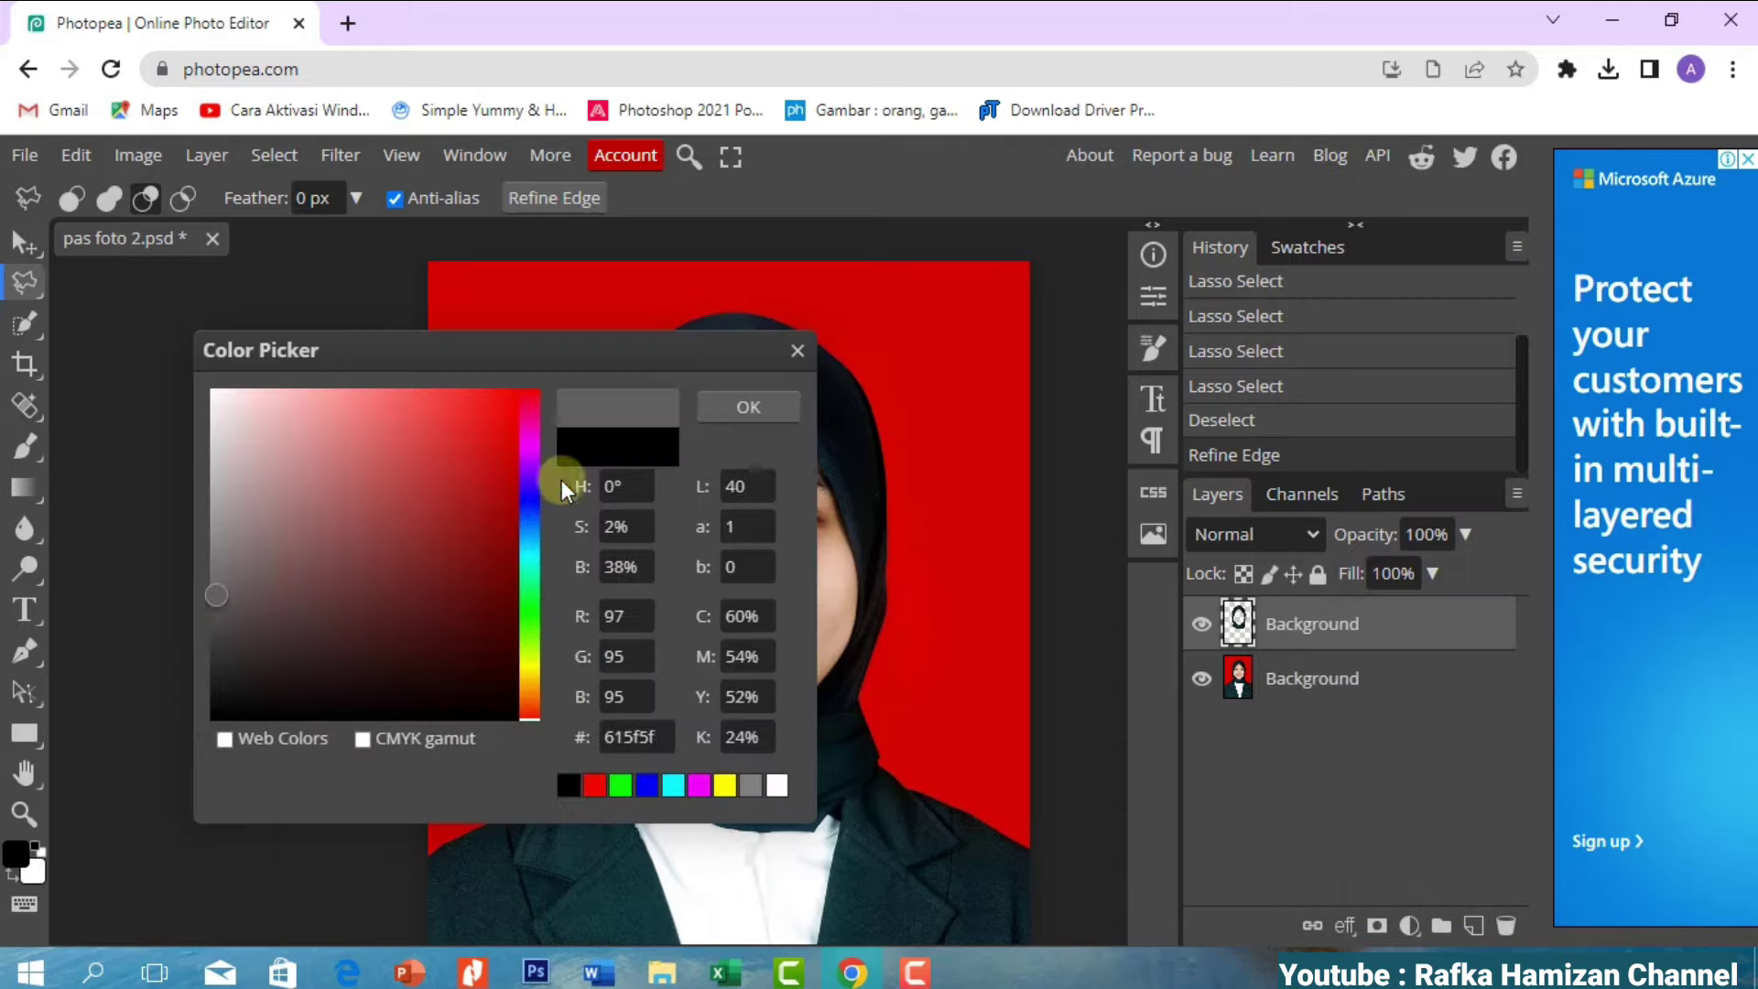
{"action": "left_click", "coordinate": [728, 406]}
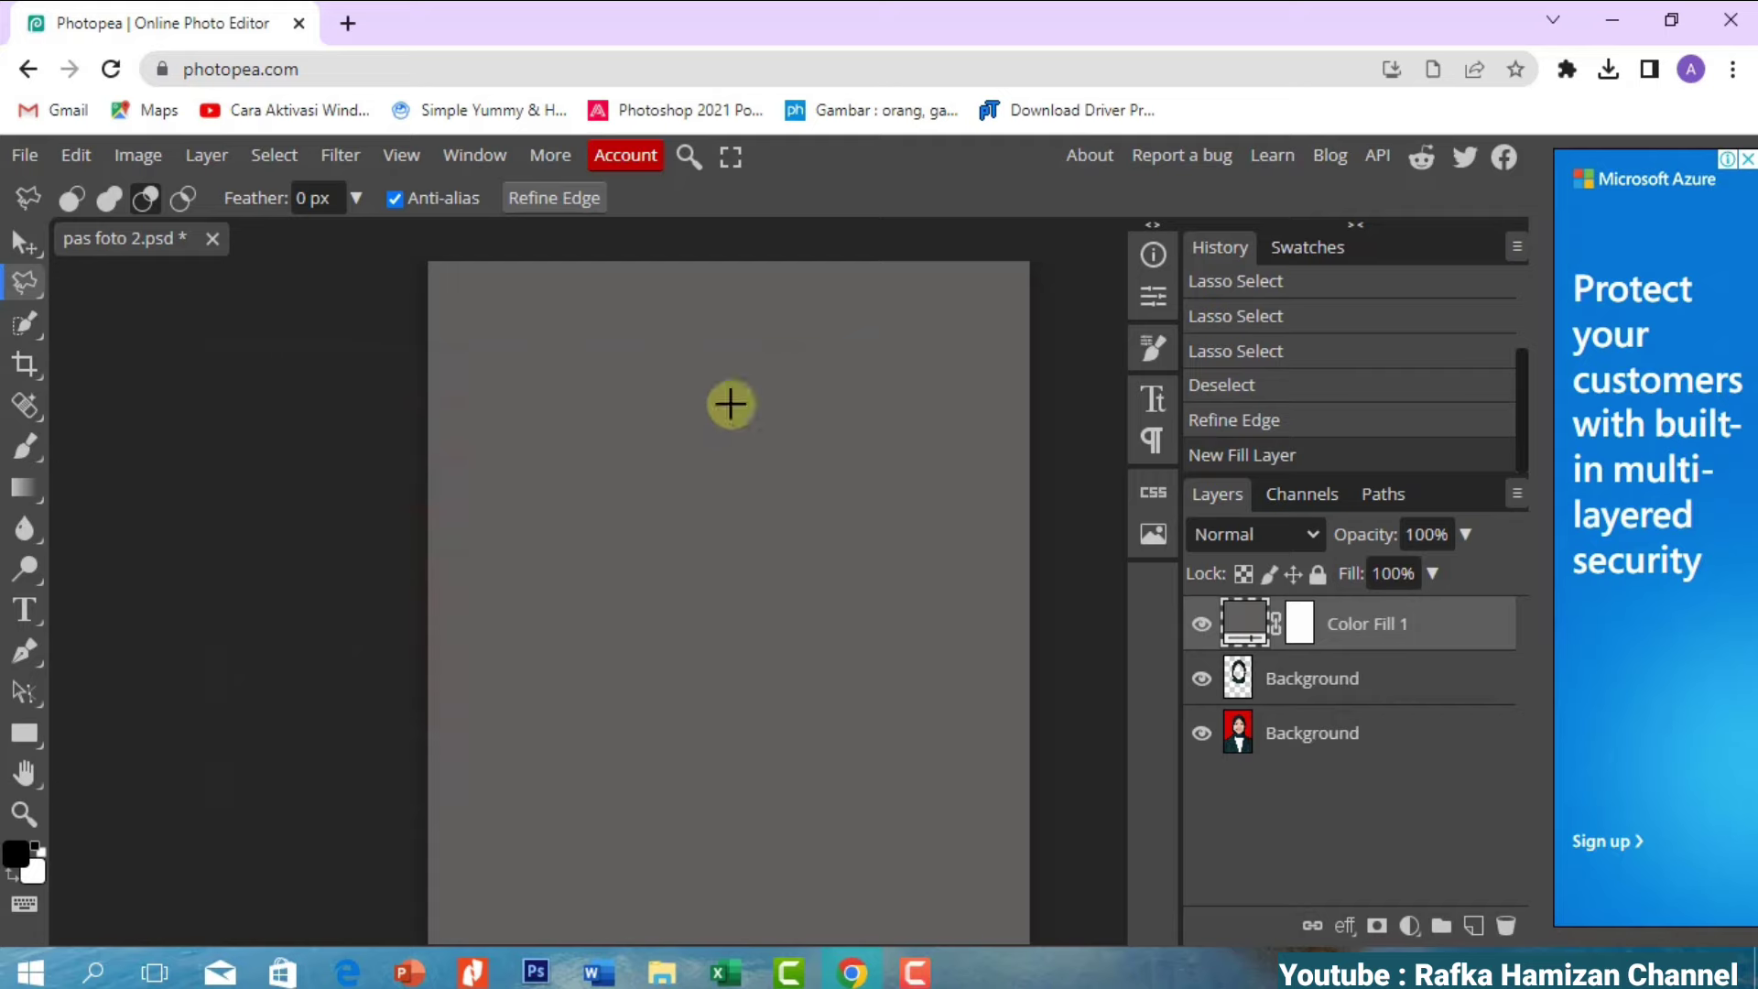
- Clip the Color Fill to the hijab layer and set its blend mode to Divide
{"action": "right_click", "coordinate": [1387, 632]}
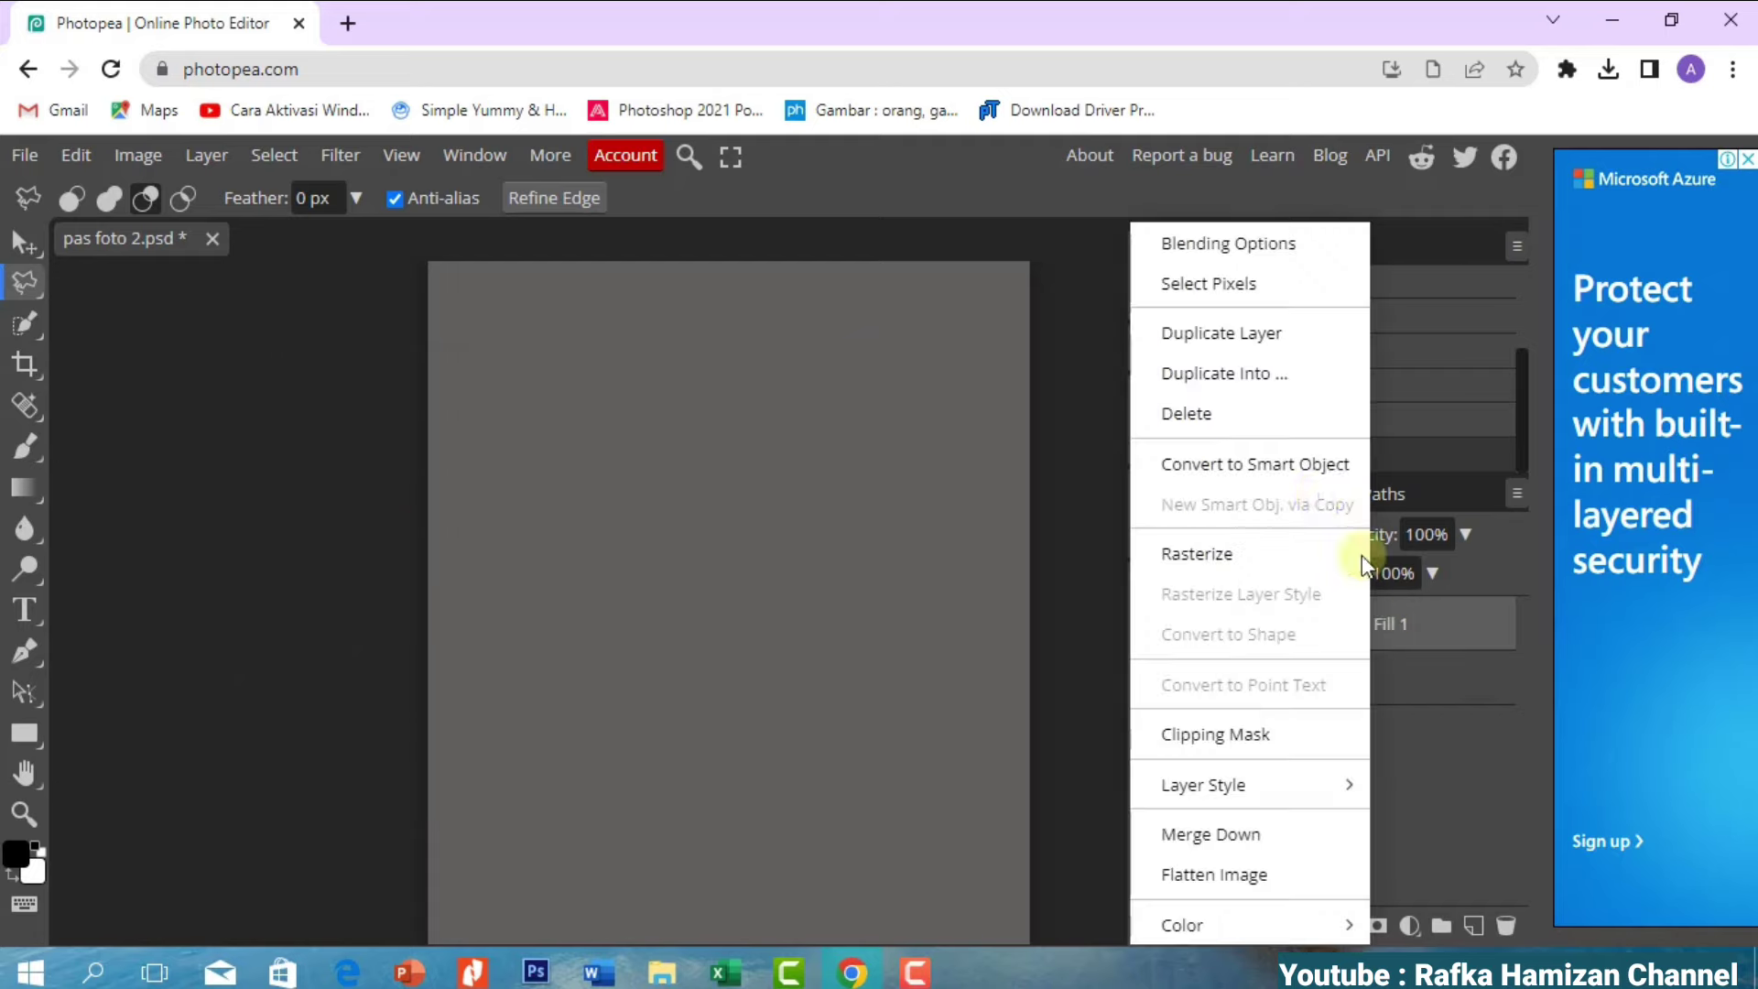
{"action": "left_click", "coordinate": [1244, 731]}
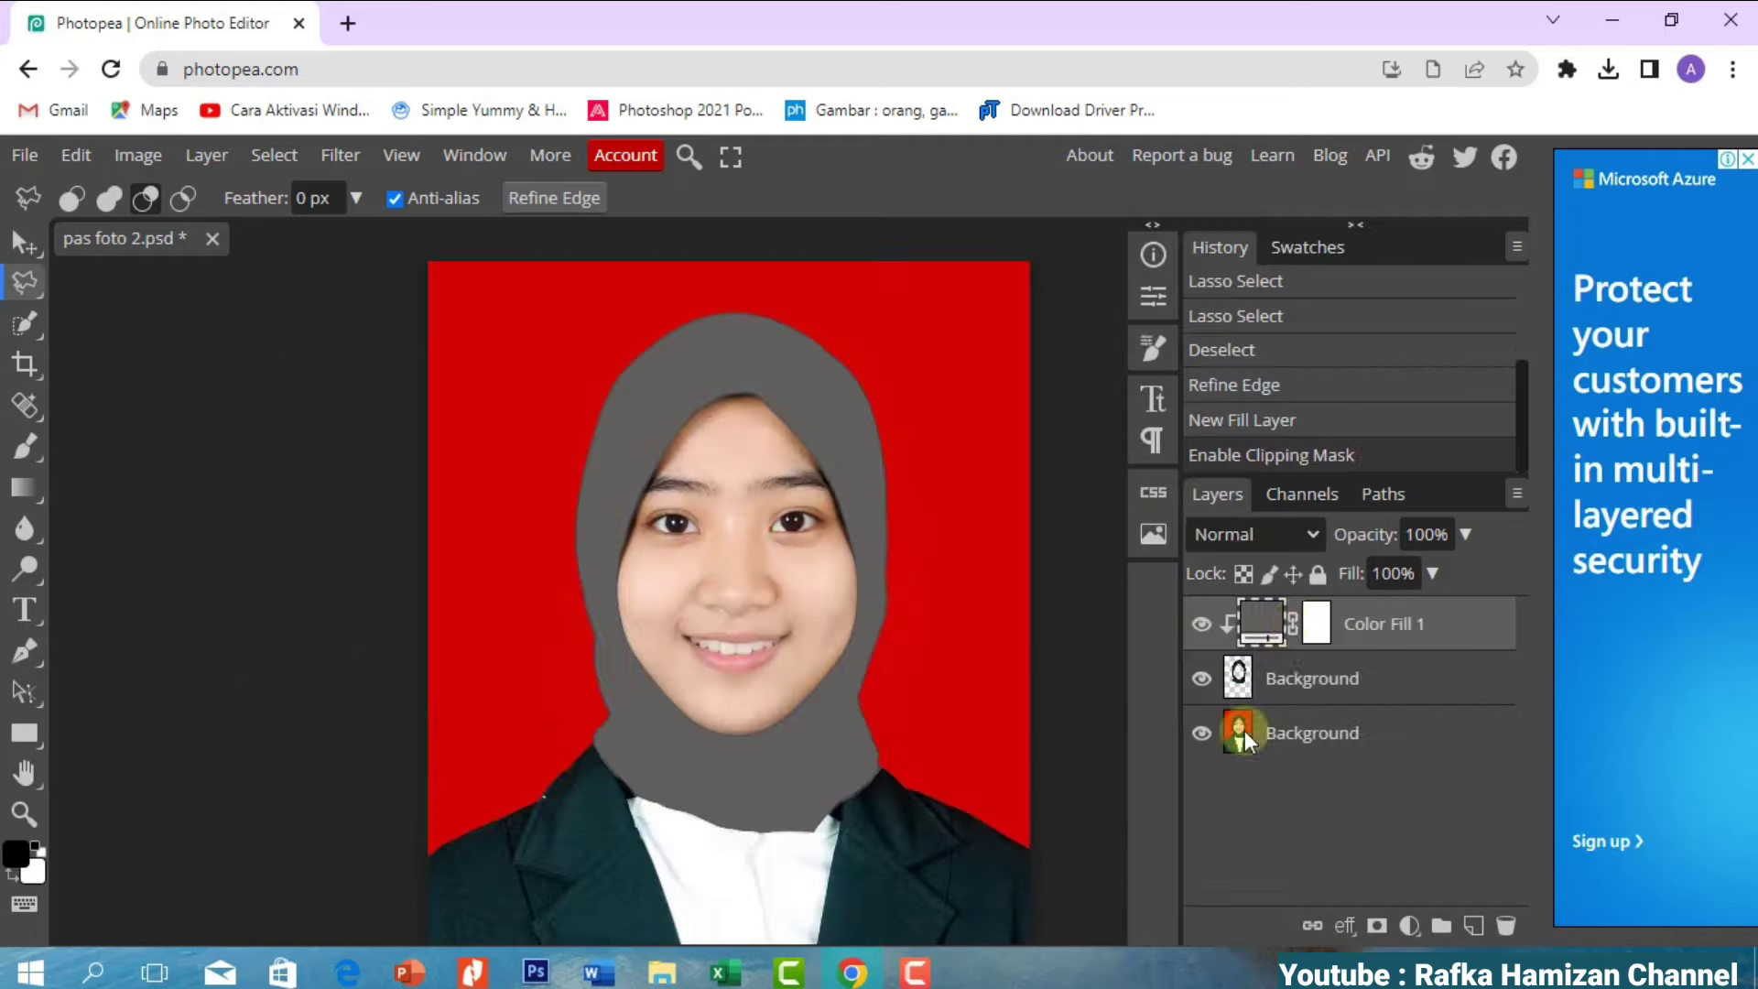
{"action": "left_click", "coordinate": [1260, 532]}
{"action": "scroll", "coordinate": [1207, 377], "scroll_direction": "down", "scroll_amount": 3}
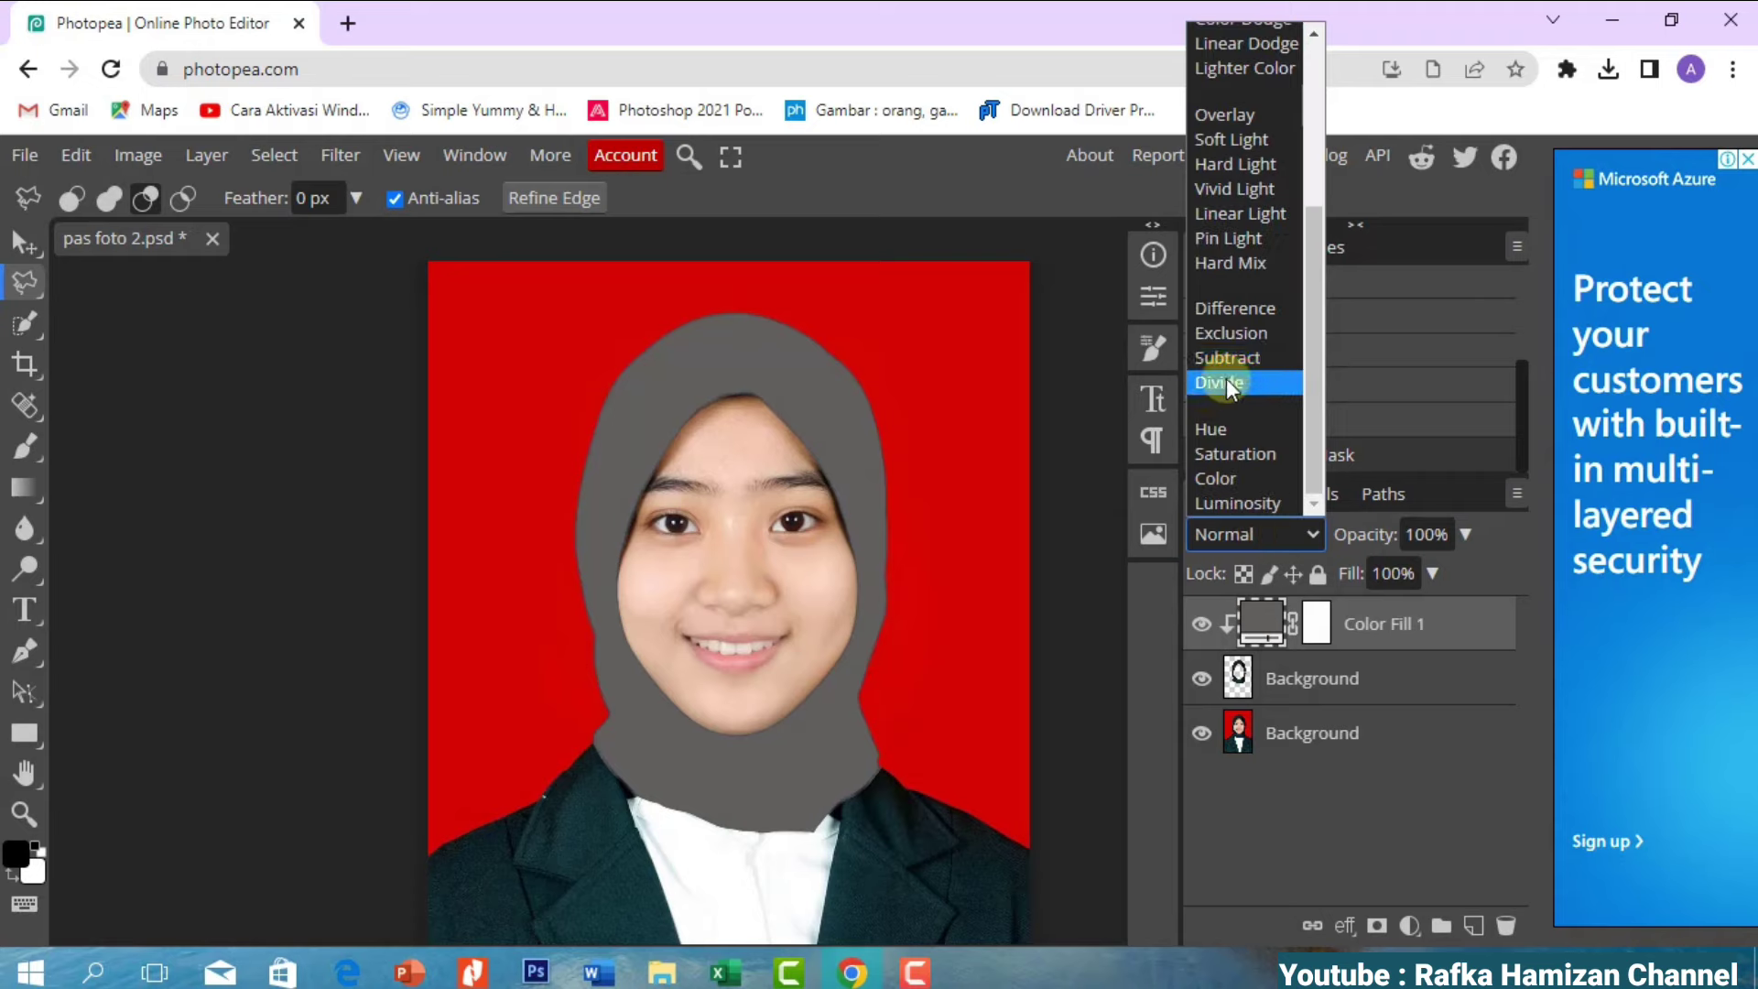
{"action": "left_click", "coordinate": [1225, 381]}
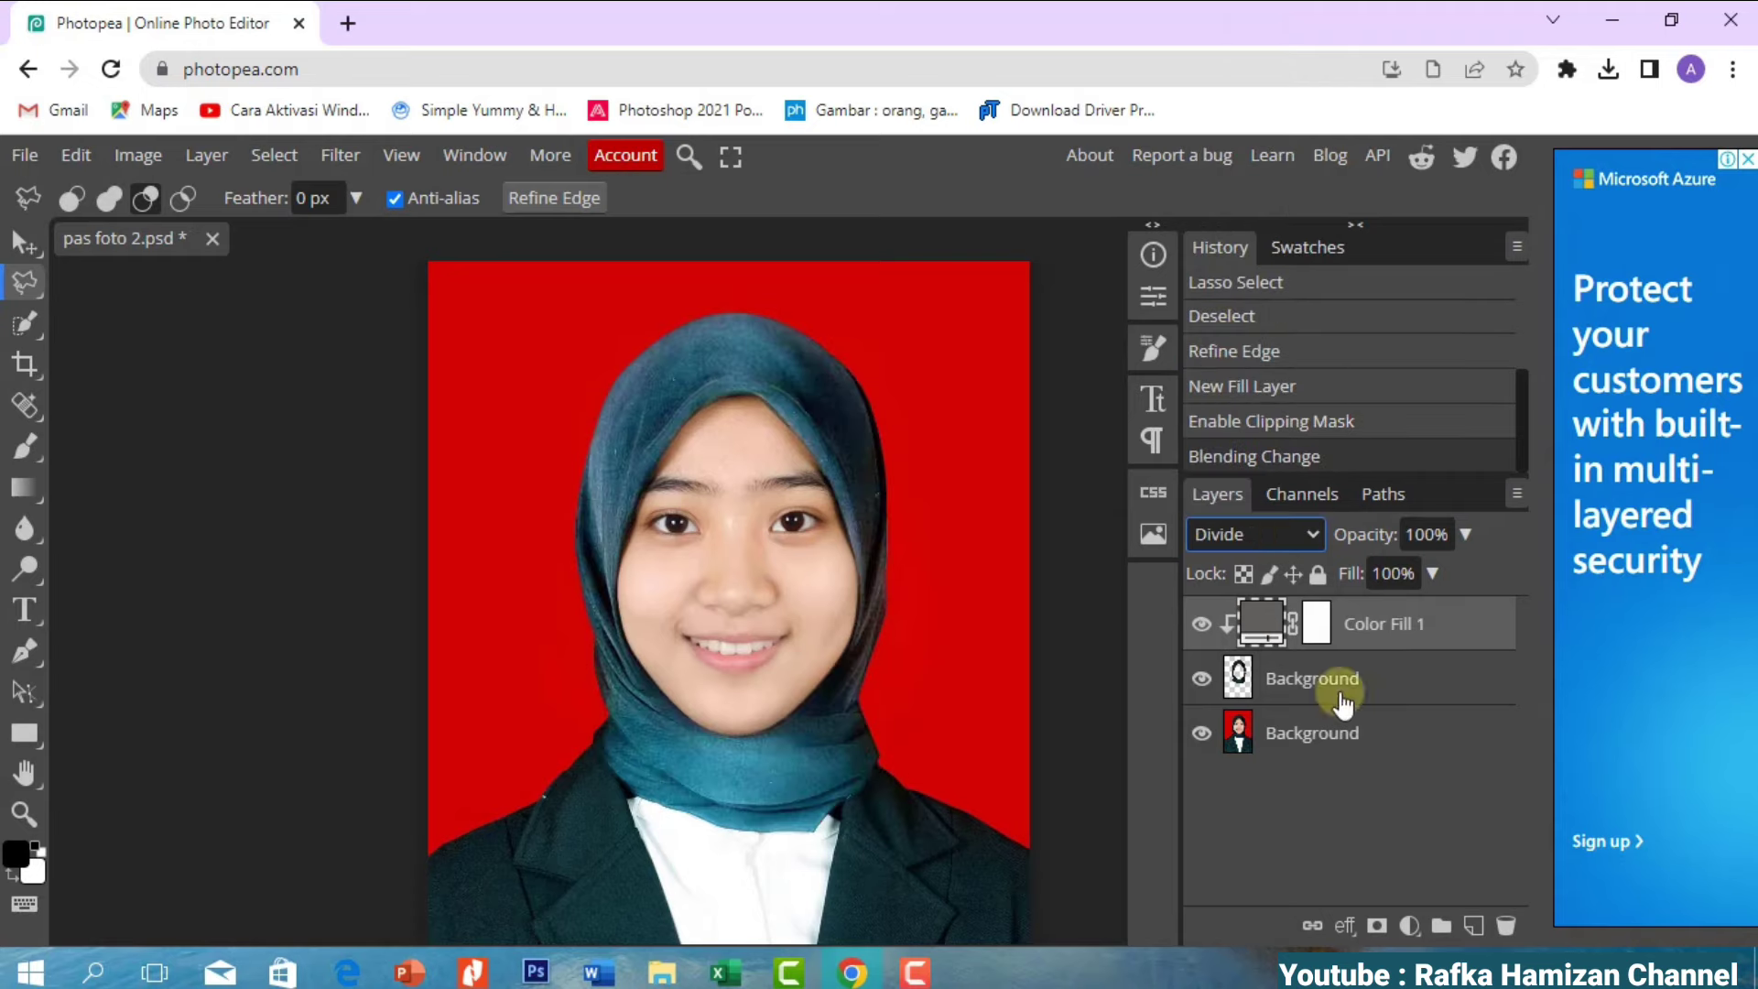
- Add a clipped Levels layer with midtone 3.76 and output black 188
{"action": "left_click", "coordinate": [1410, 927]}
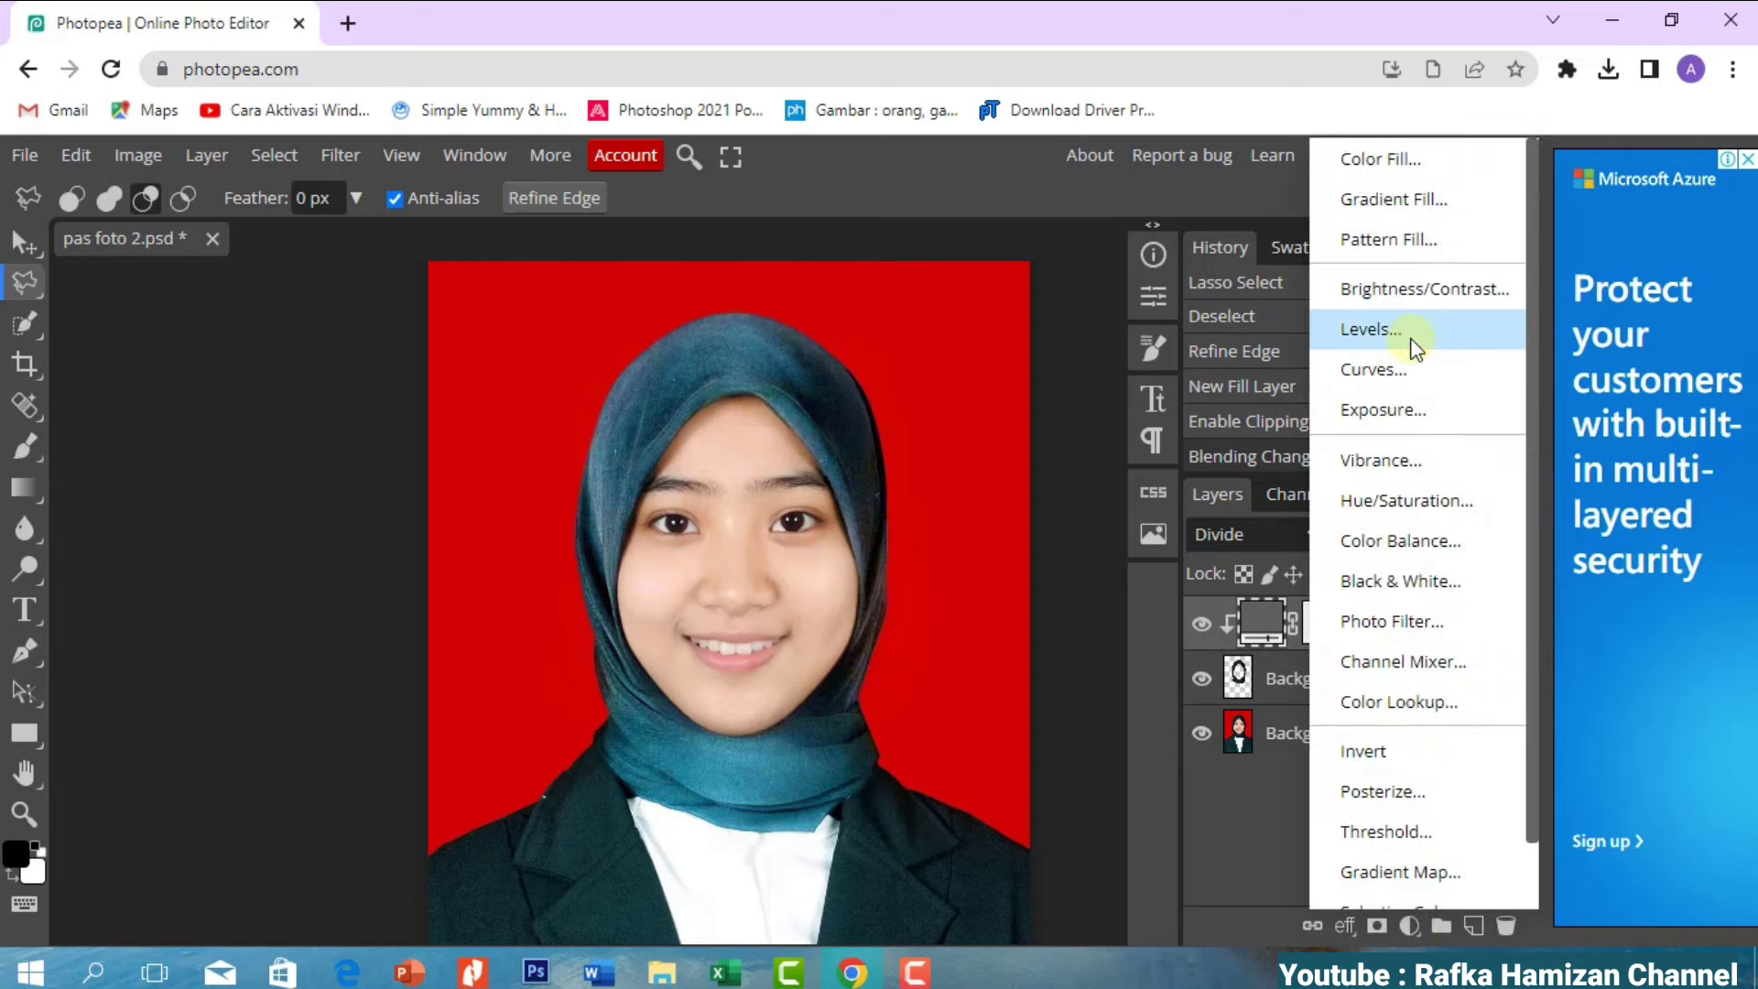
{"action": "left_click", "coordinate": [1371, 329]}
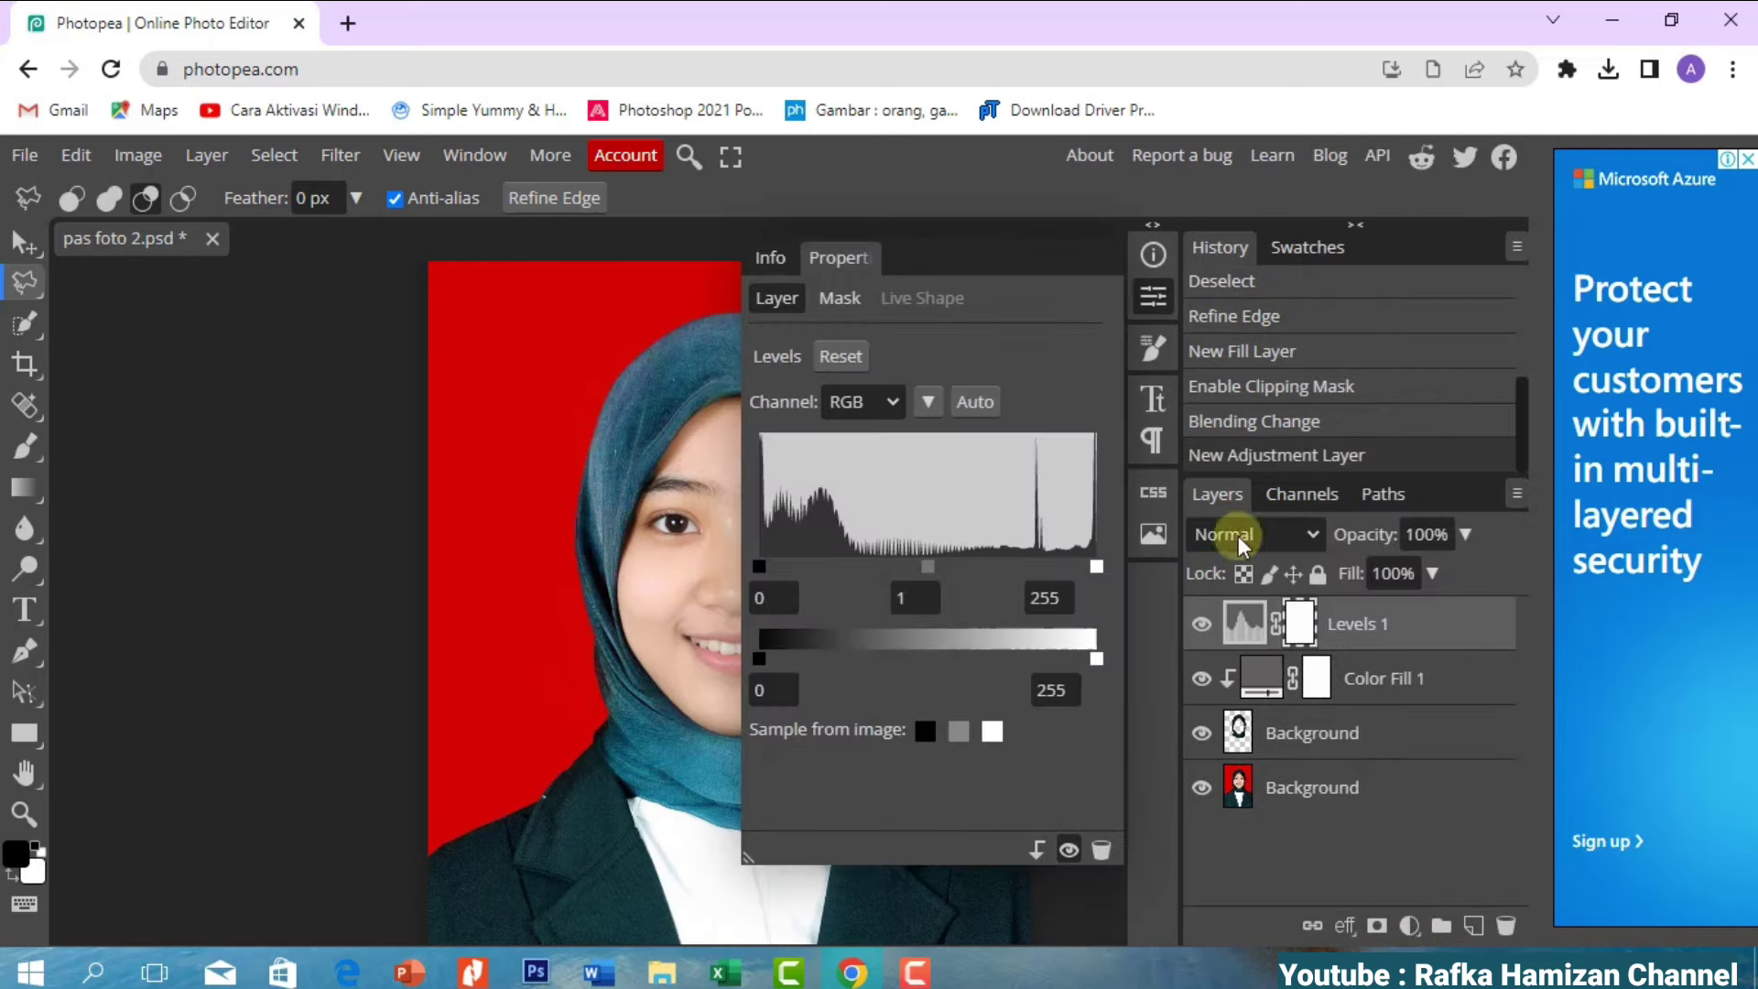
{"action": "left_click", "coordinate": [1040, 850]}
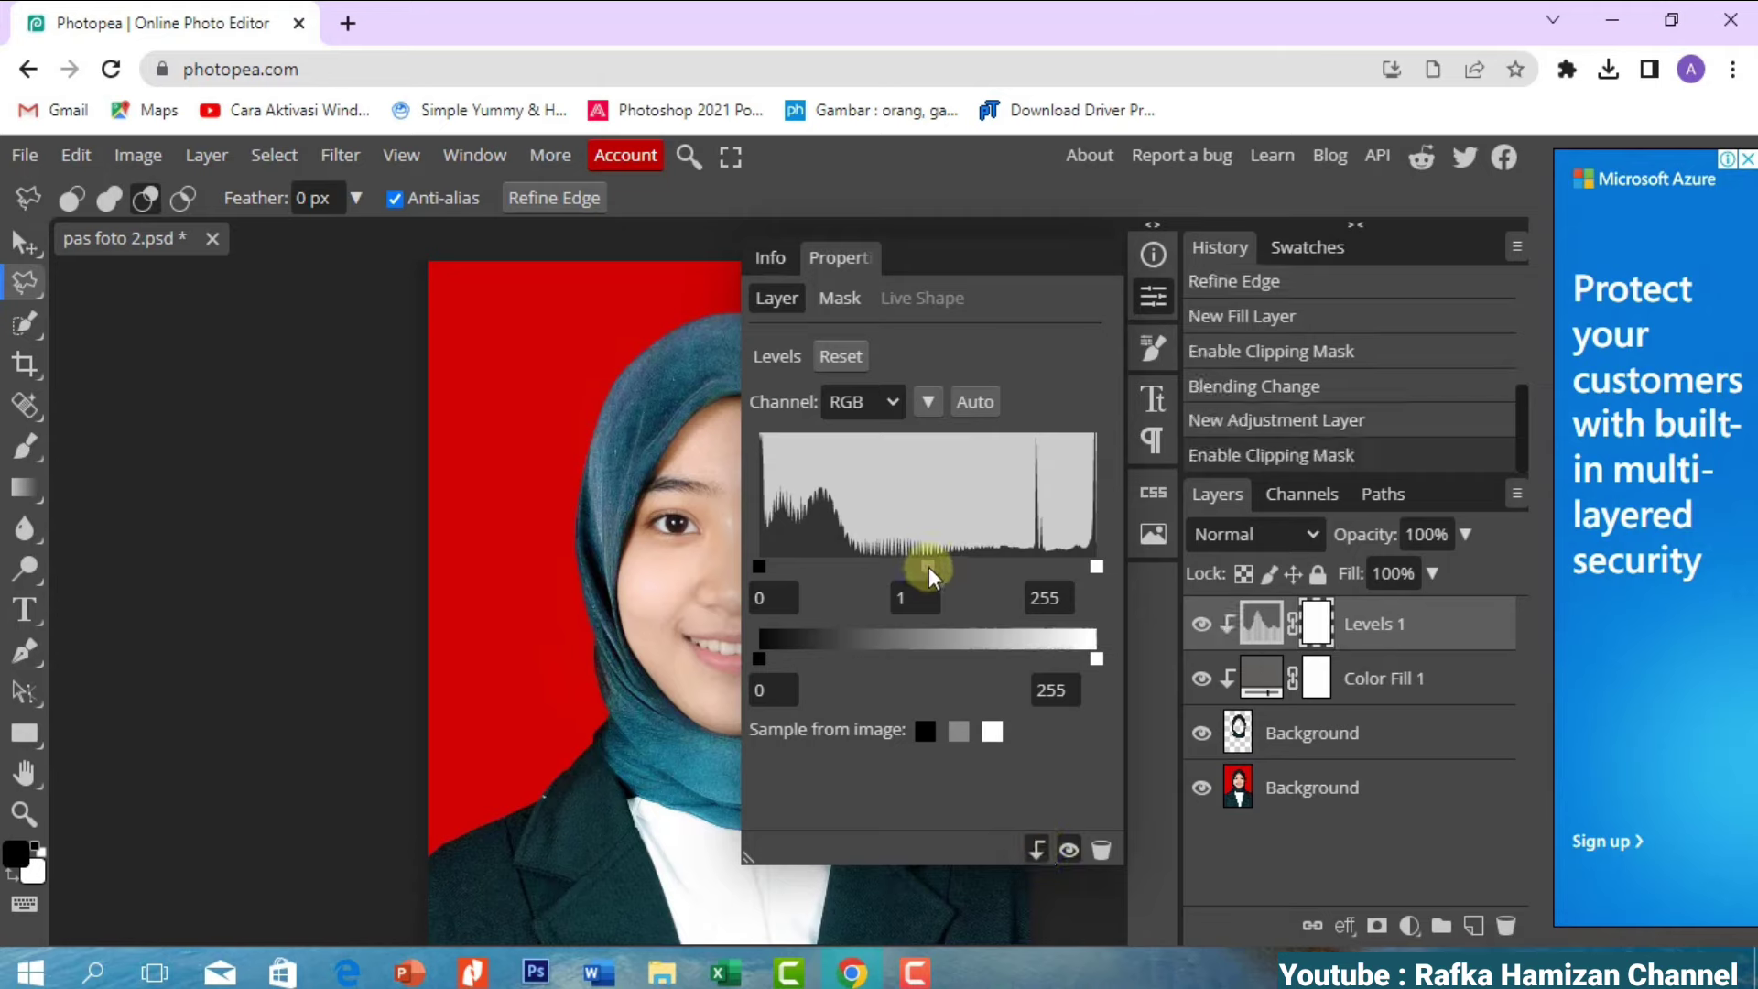
{"action": "mouse_move", "coordinate": [928, 568]}
{"action": "left_mouse_down"}
{"action": "mouse_move", "coordinate": [844, 556]}
{"action": "mouse_move", "coordinate": [835, 591]}
{"action": "left_mouse_up"}
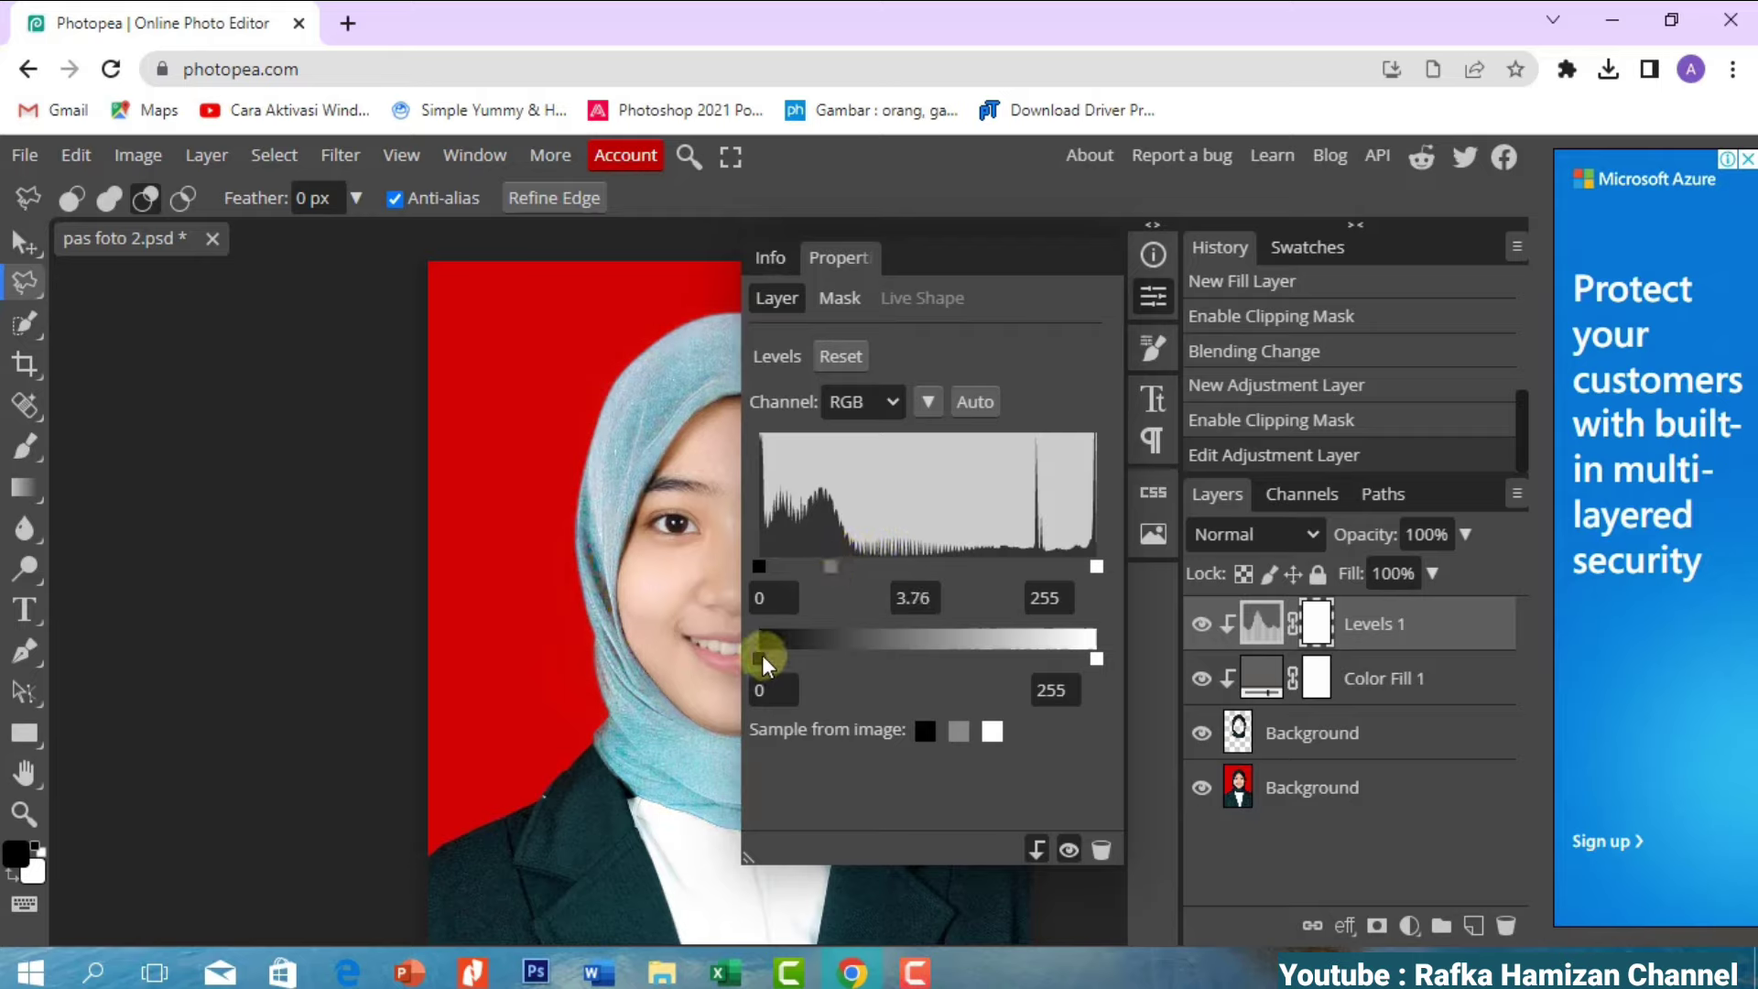
{"action": "left_click_drag", "start_coordinate": [762, 655], "coordinate": [958, 655]}
{"action": "left_click", "coordinate": [1153, 296]}
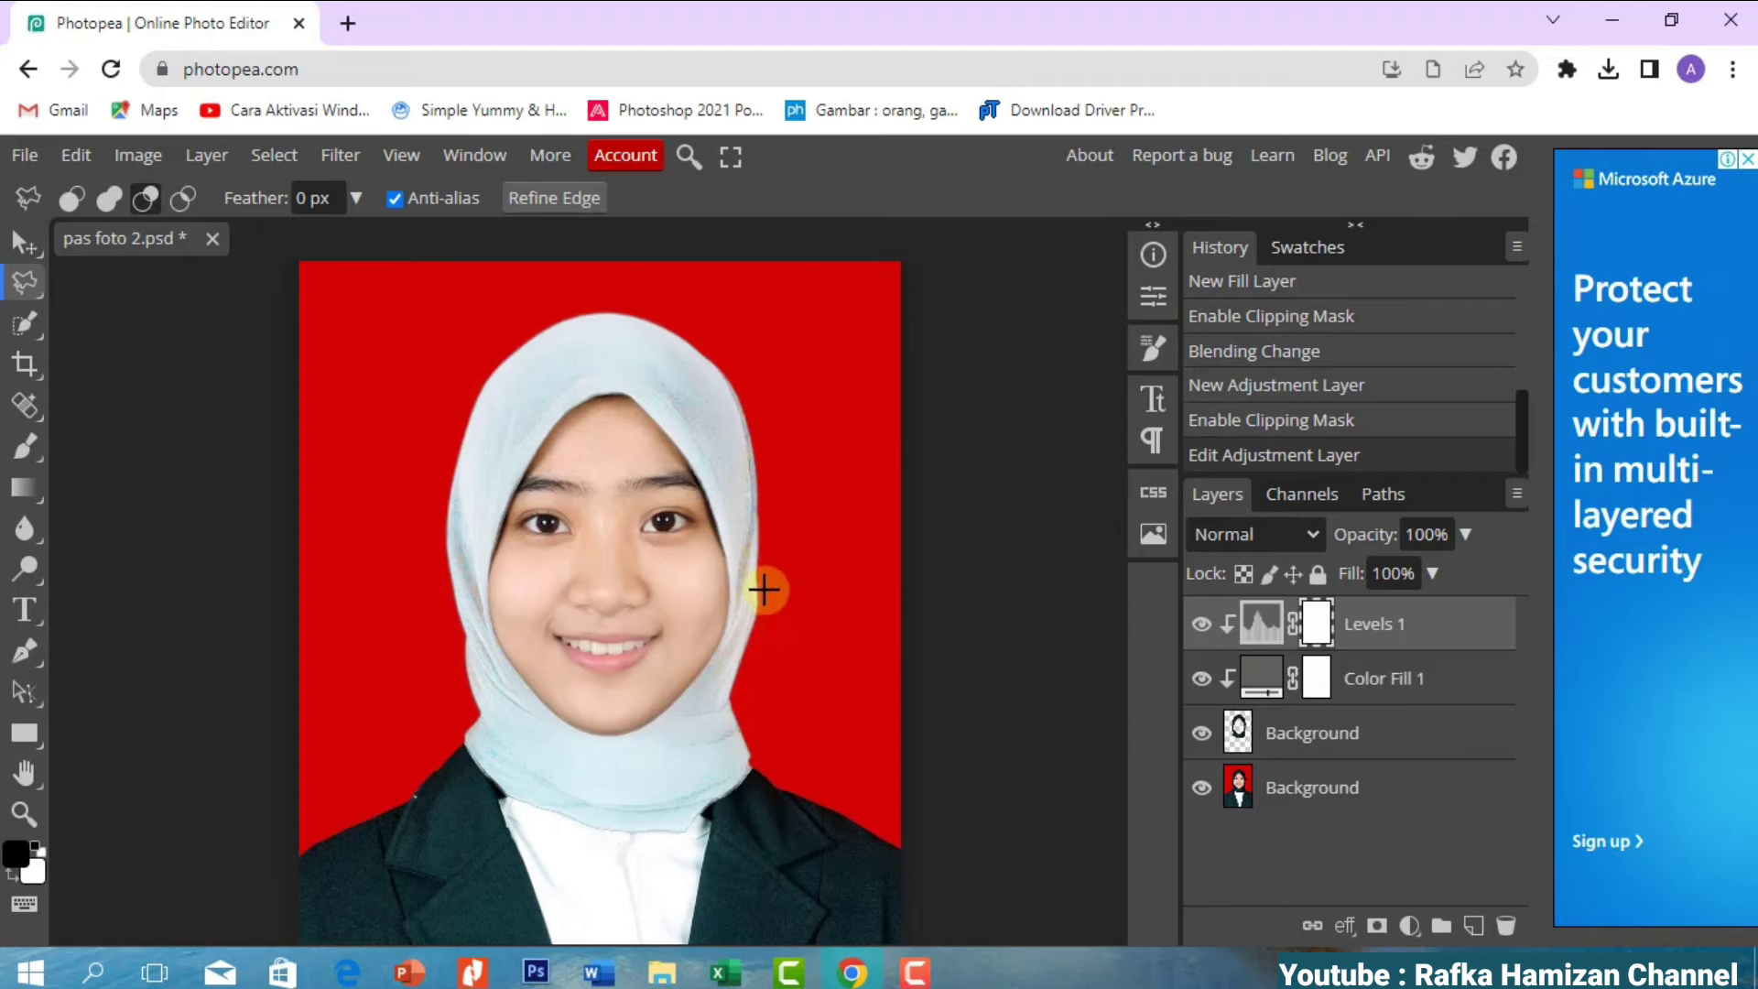
{"action": "double_click", "coordinate": [1259, 624]}
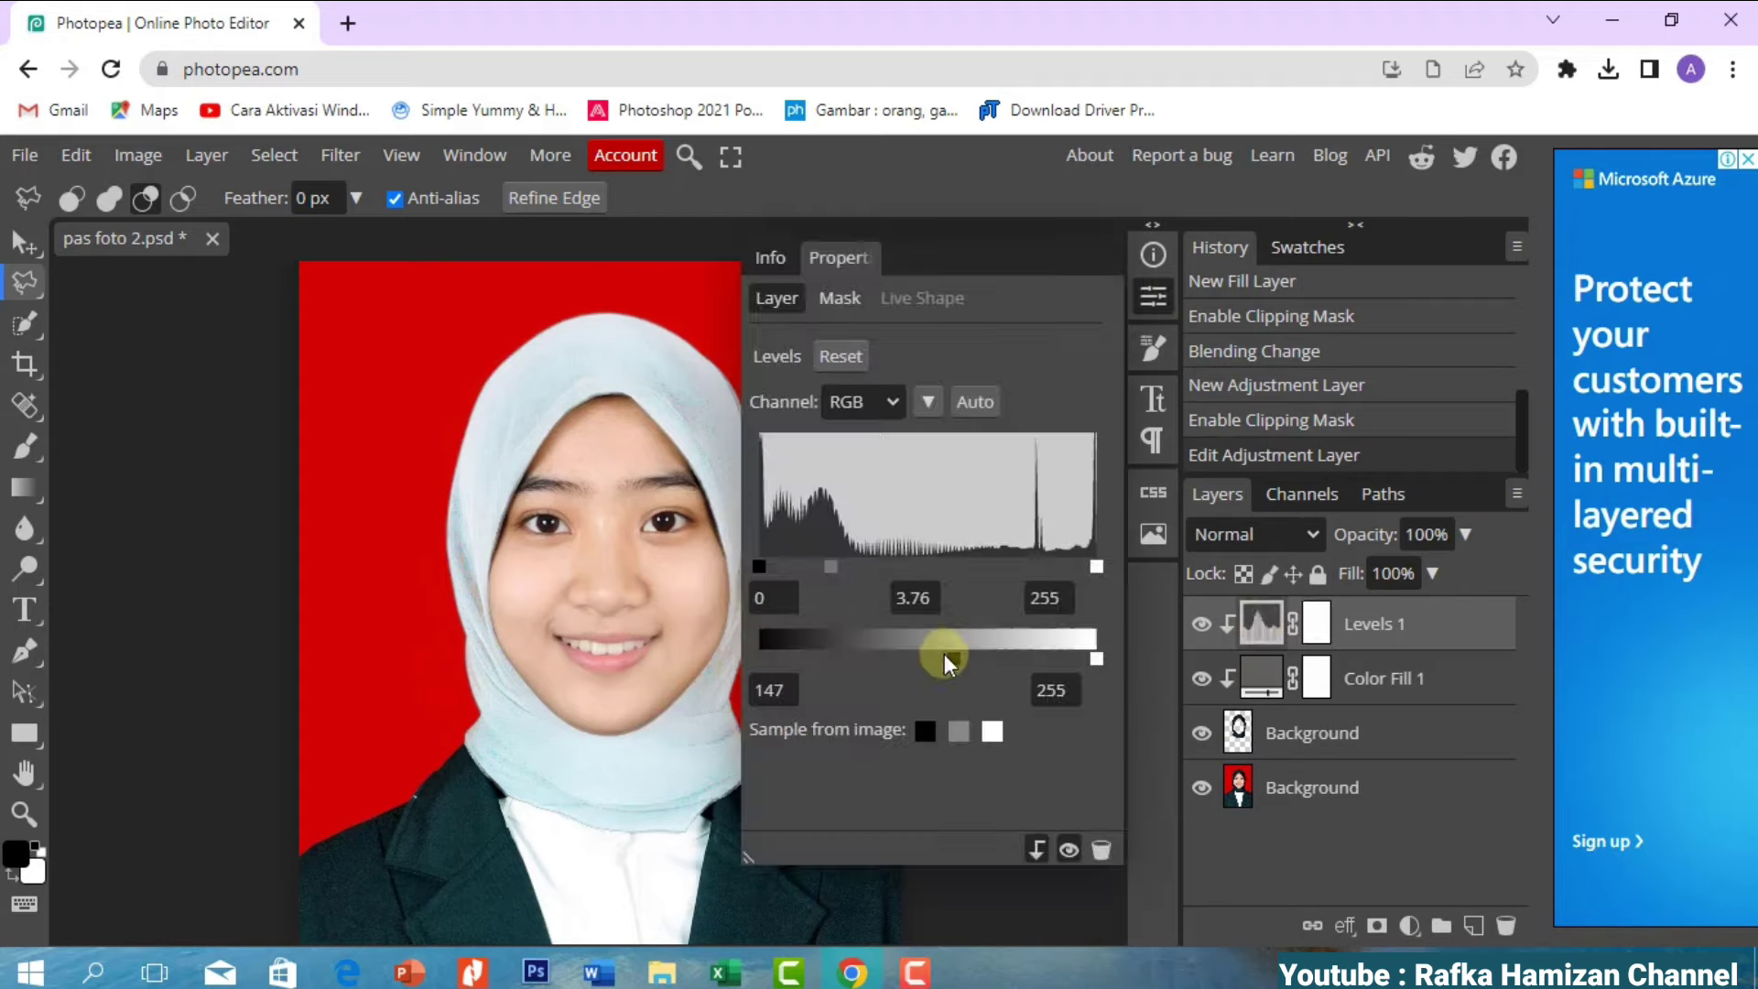
{"action": "left_click_drag", "start_coordinate": [943, 654], "coordinate": [1012, 668]}
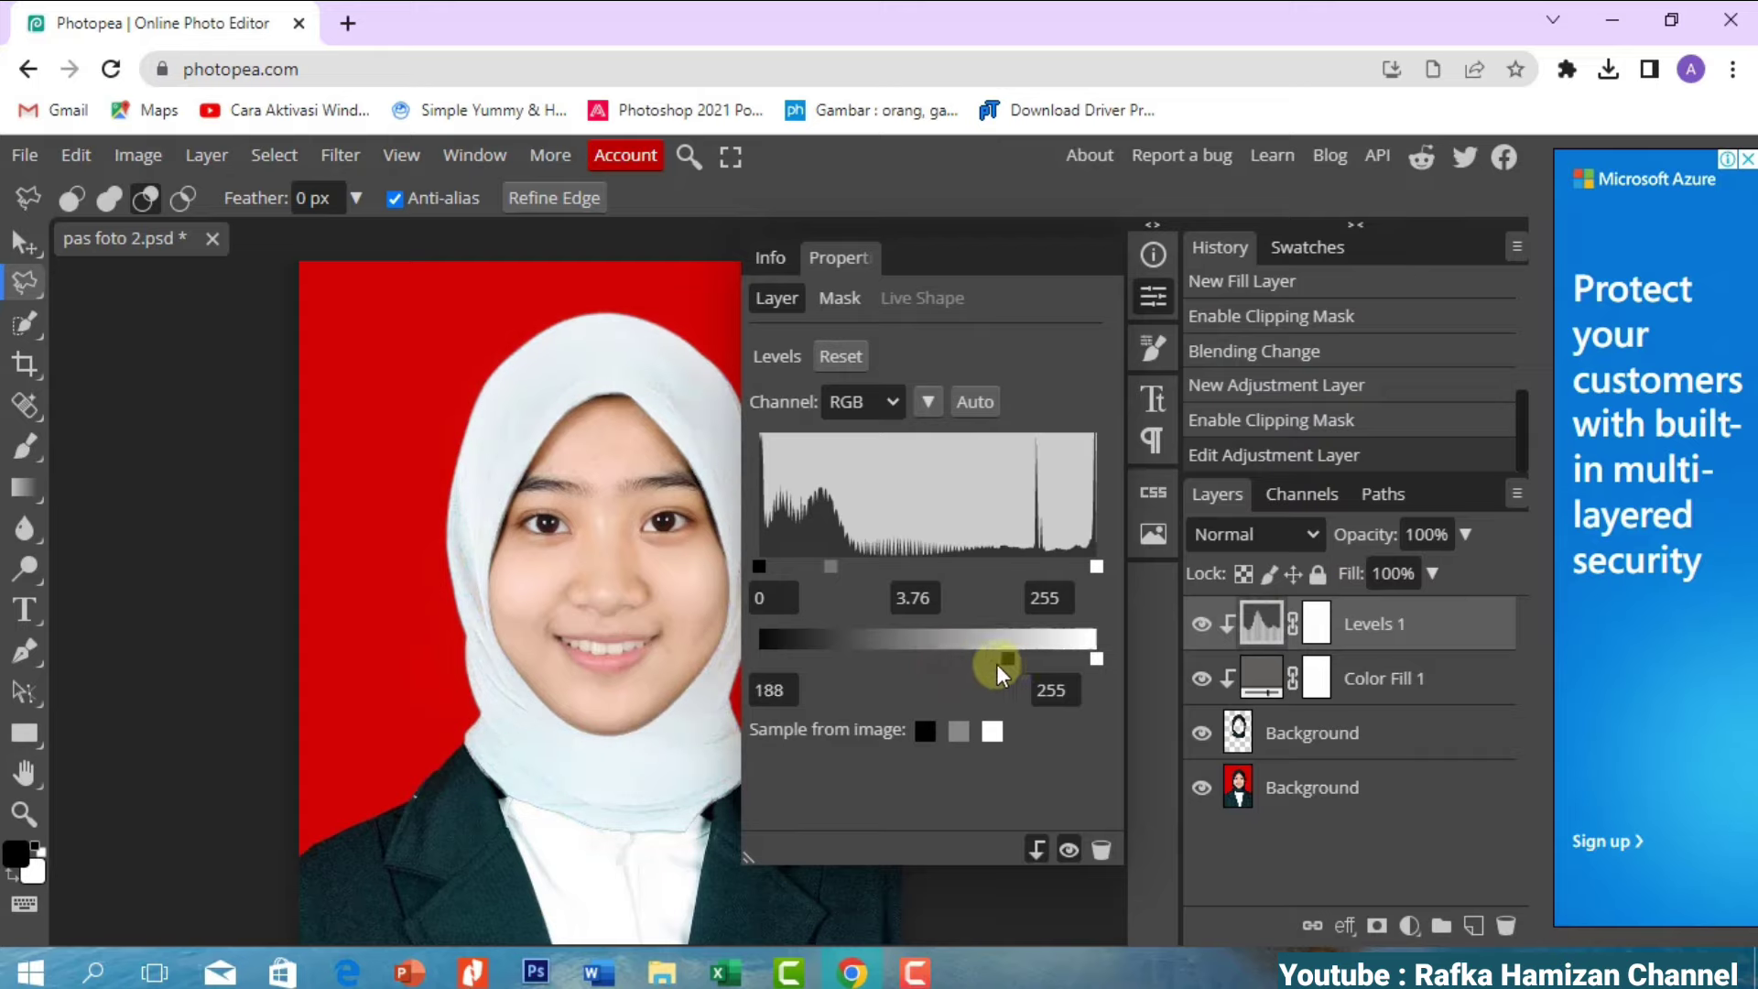
{"action": "left_click", "coordinate": [1153, 294]}
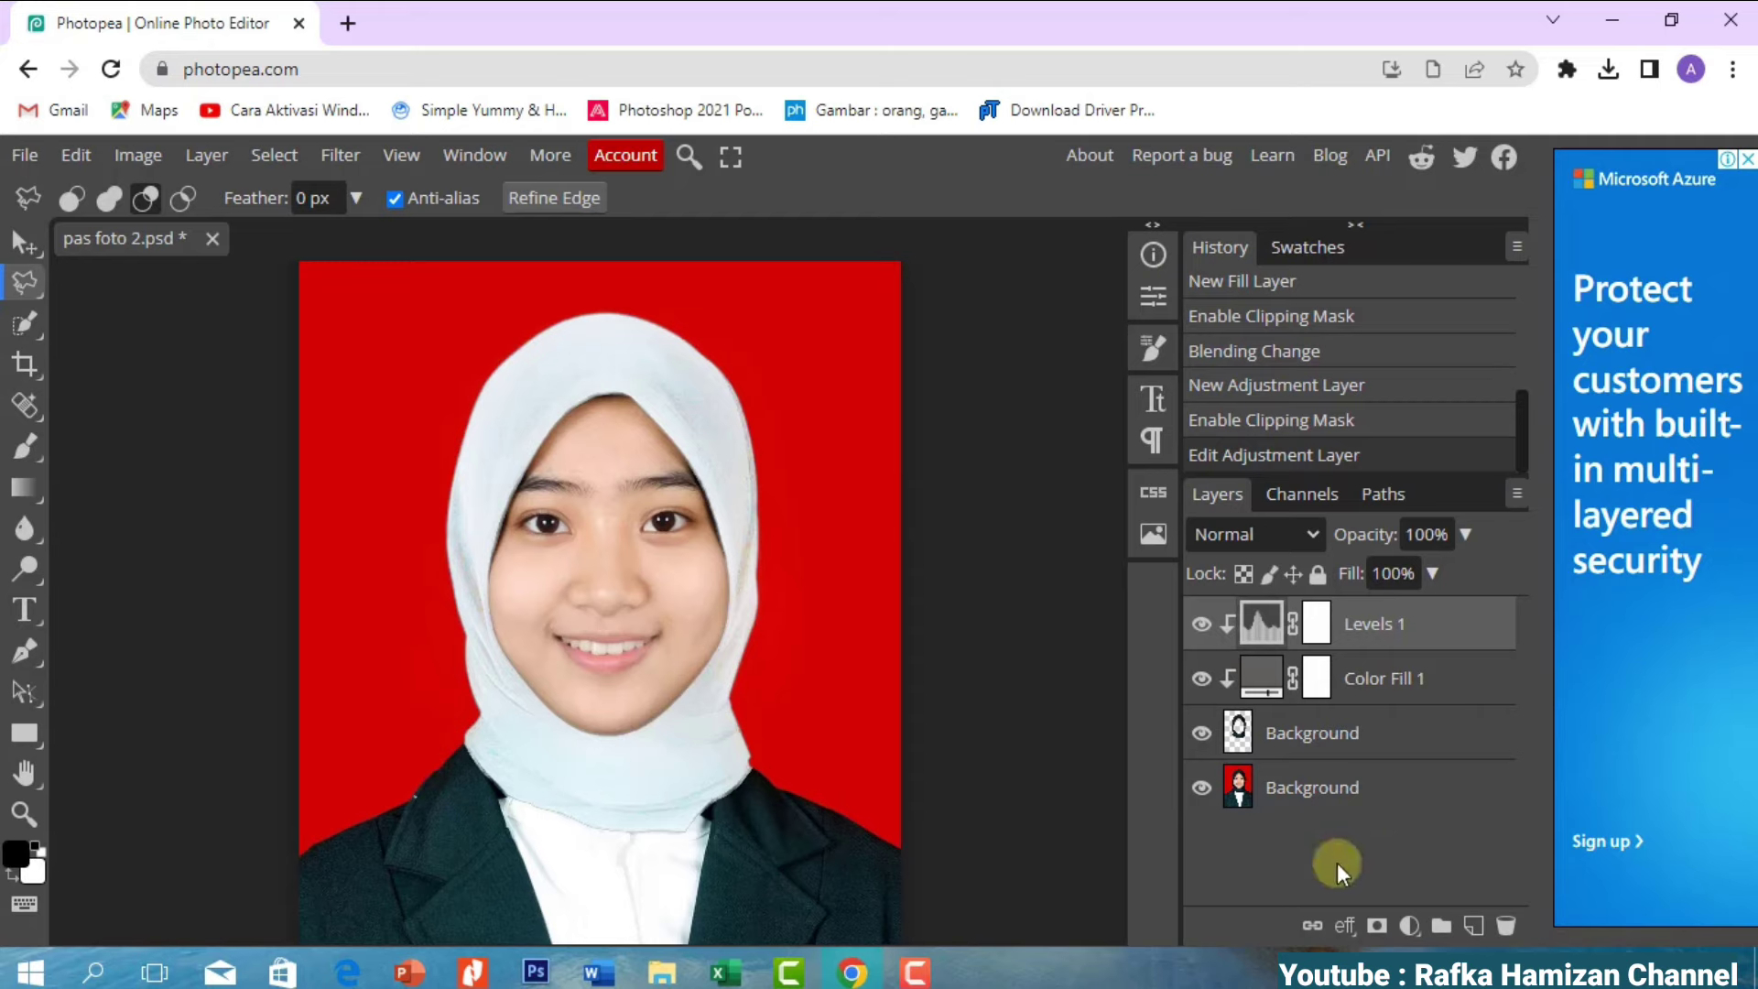
{"action": "left_click", "coordinate": [1411, 926]}
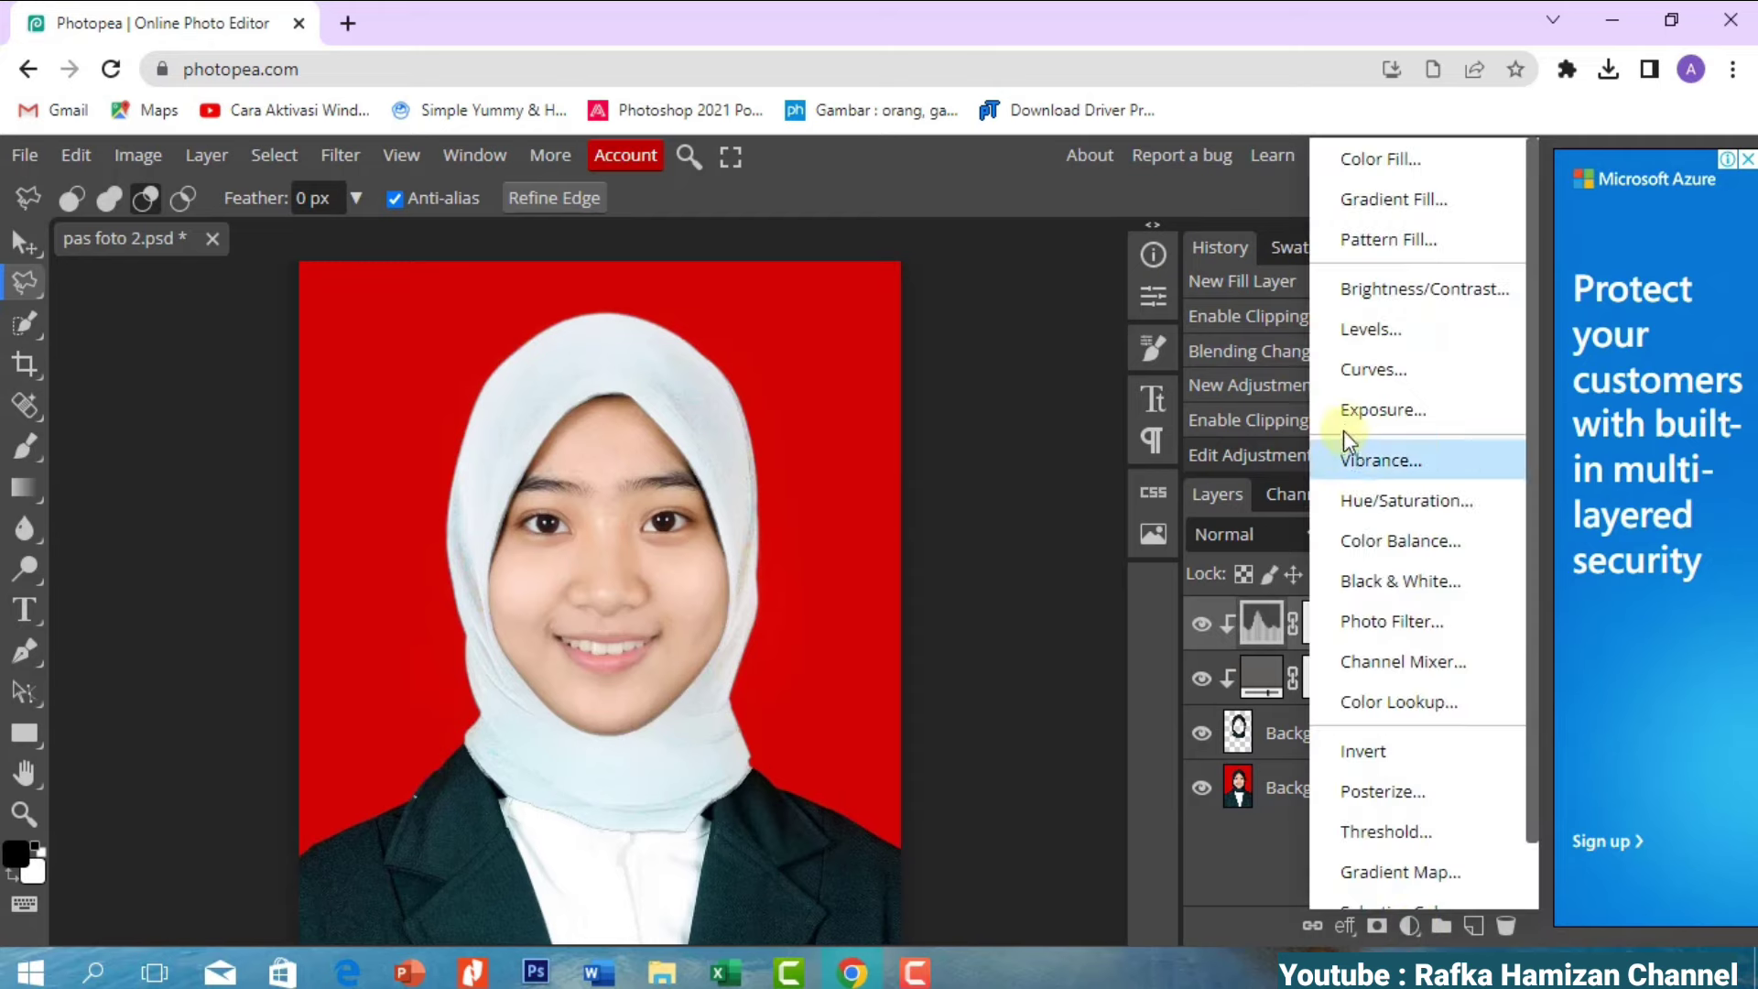
- Add a clipped Curves layer and pull the blue channel curve down
{"action": "left_click", "coordinate": [1355, 371]}
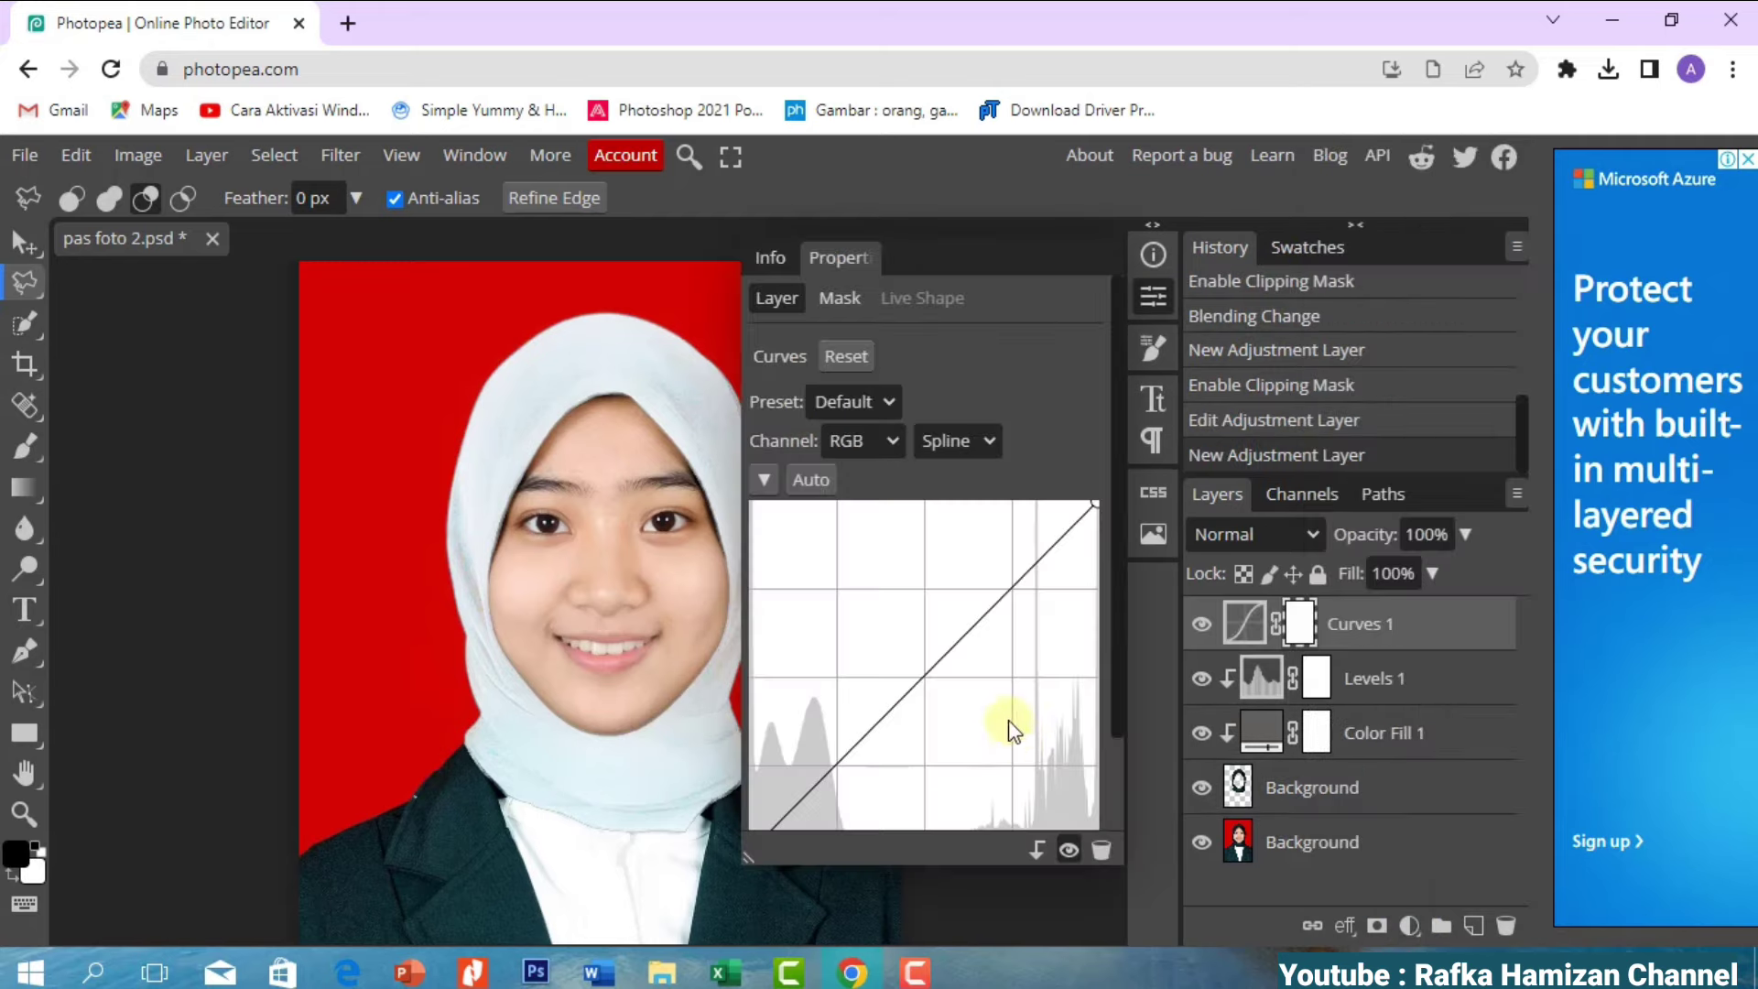
{"action": "left_click", "coordinate": [1037, 850]}
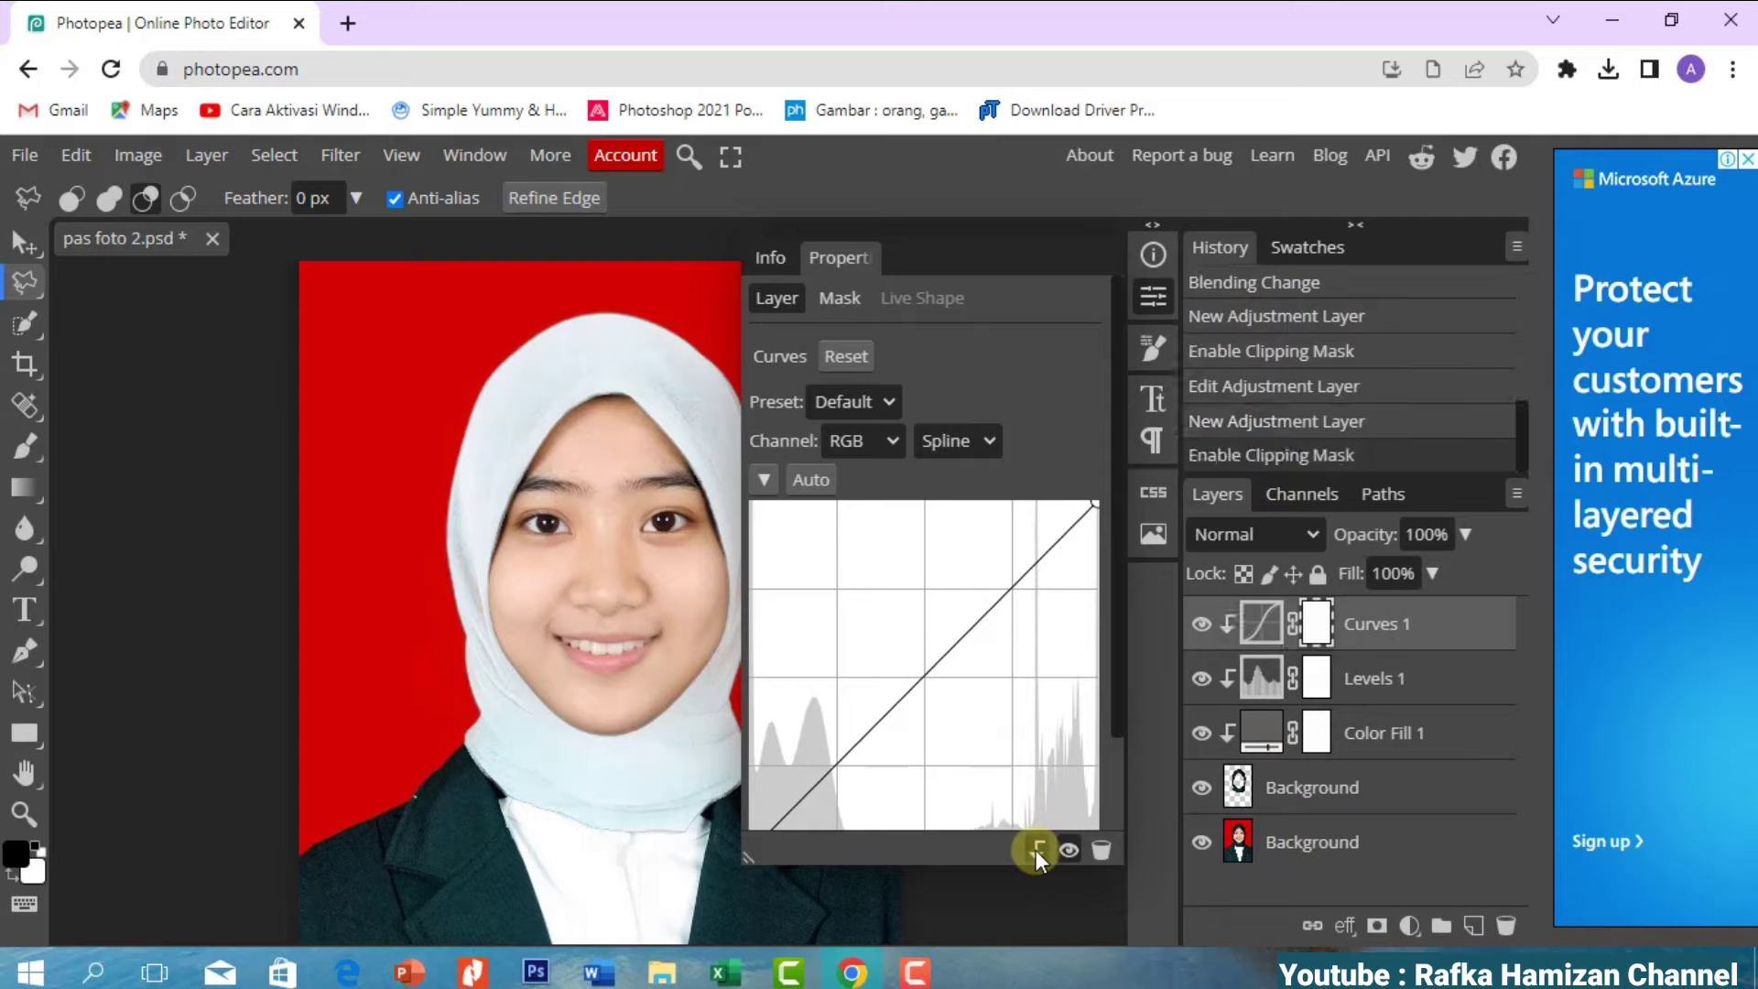
{"action": "left_click", "coordinate": [881, 443]}
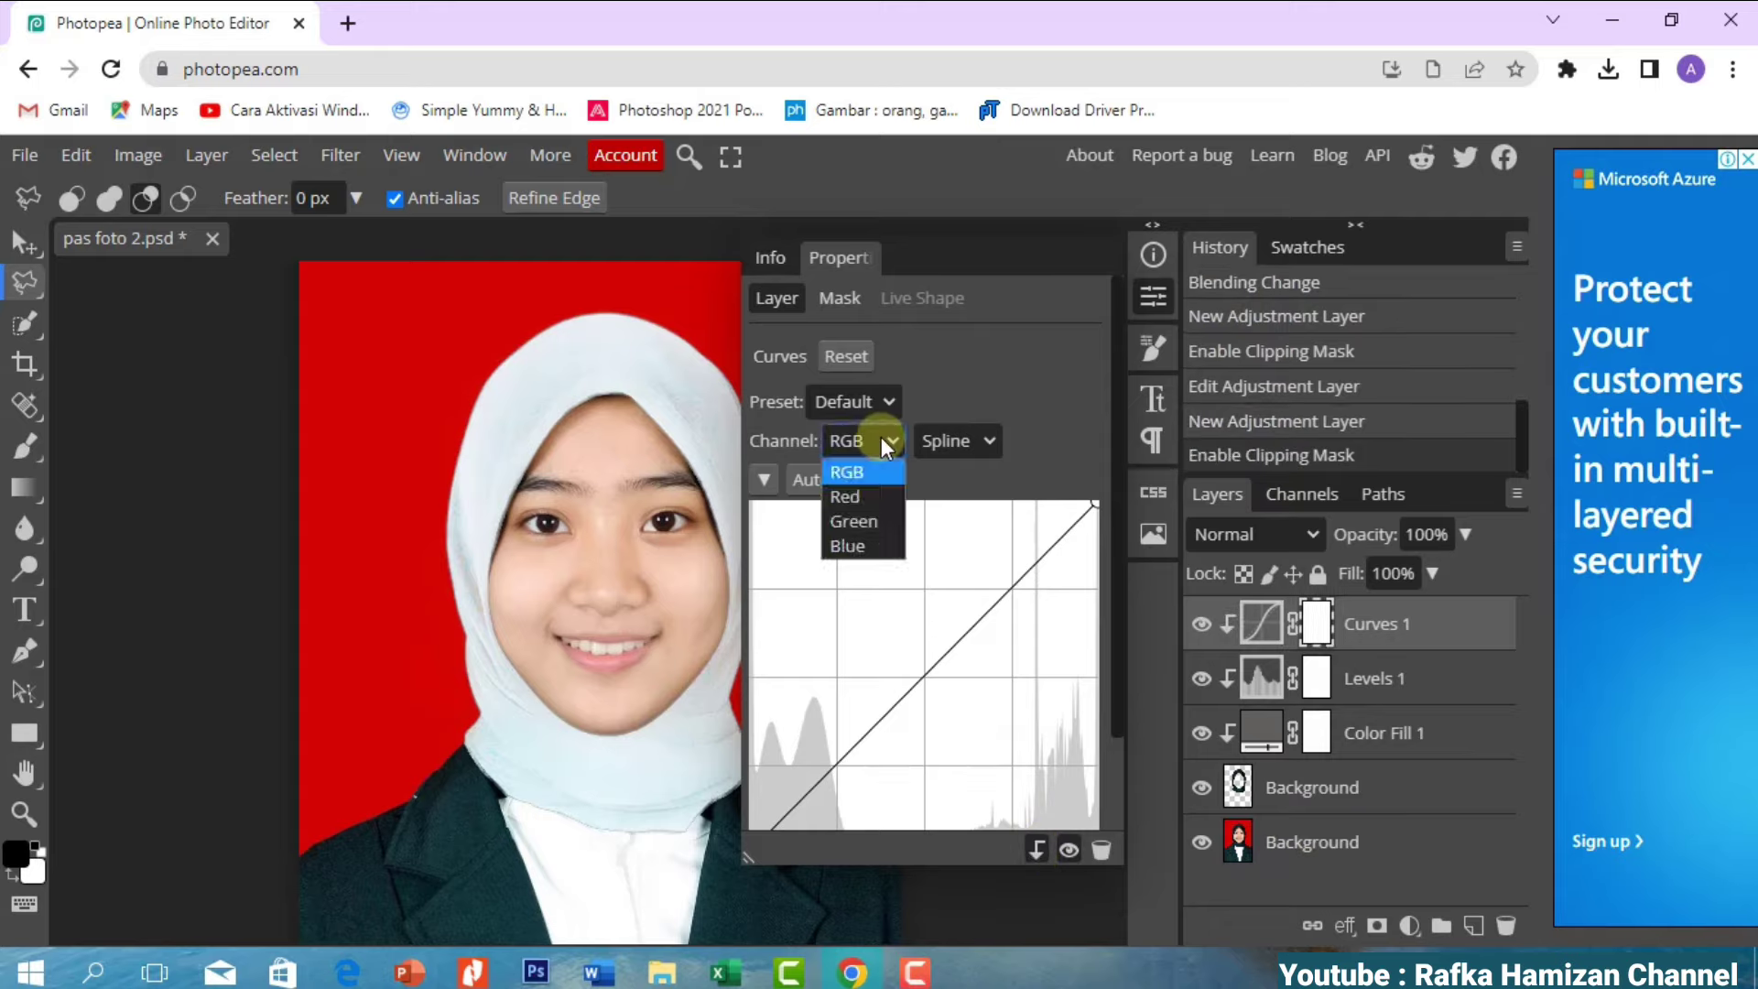
{"action": "left_click", "coordinate": [875, 546]}
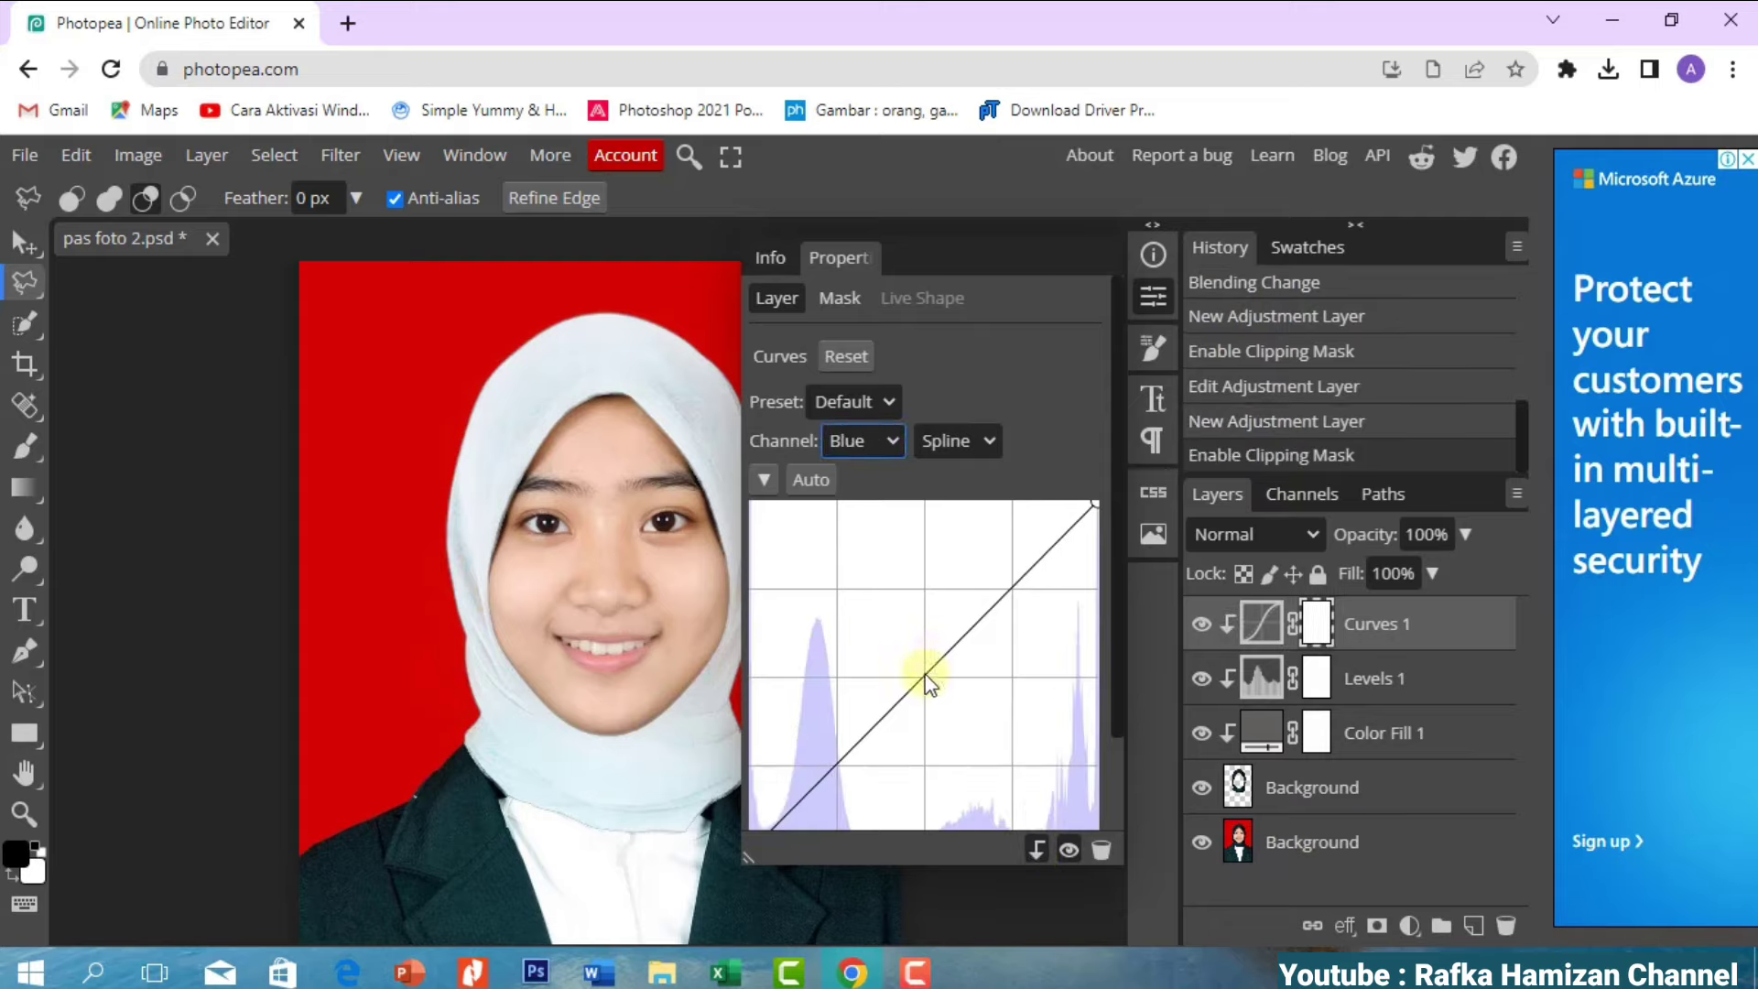
{"action": "left_click_drag", "start_coordinate": [924, 678], "coordinate": [932, 696]}
- Lower the green curve slightly and raise the red curve to whiten the hijab
{"action": "left_click", "coordinate": [884, 443]}
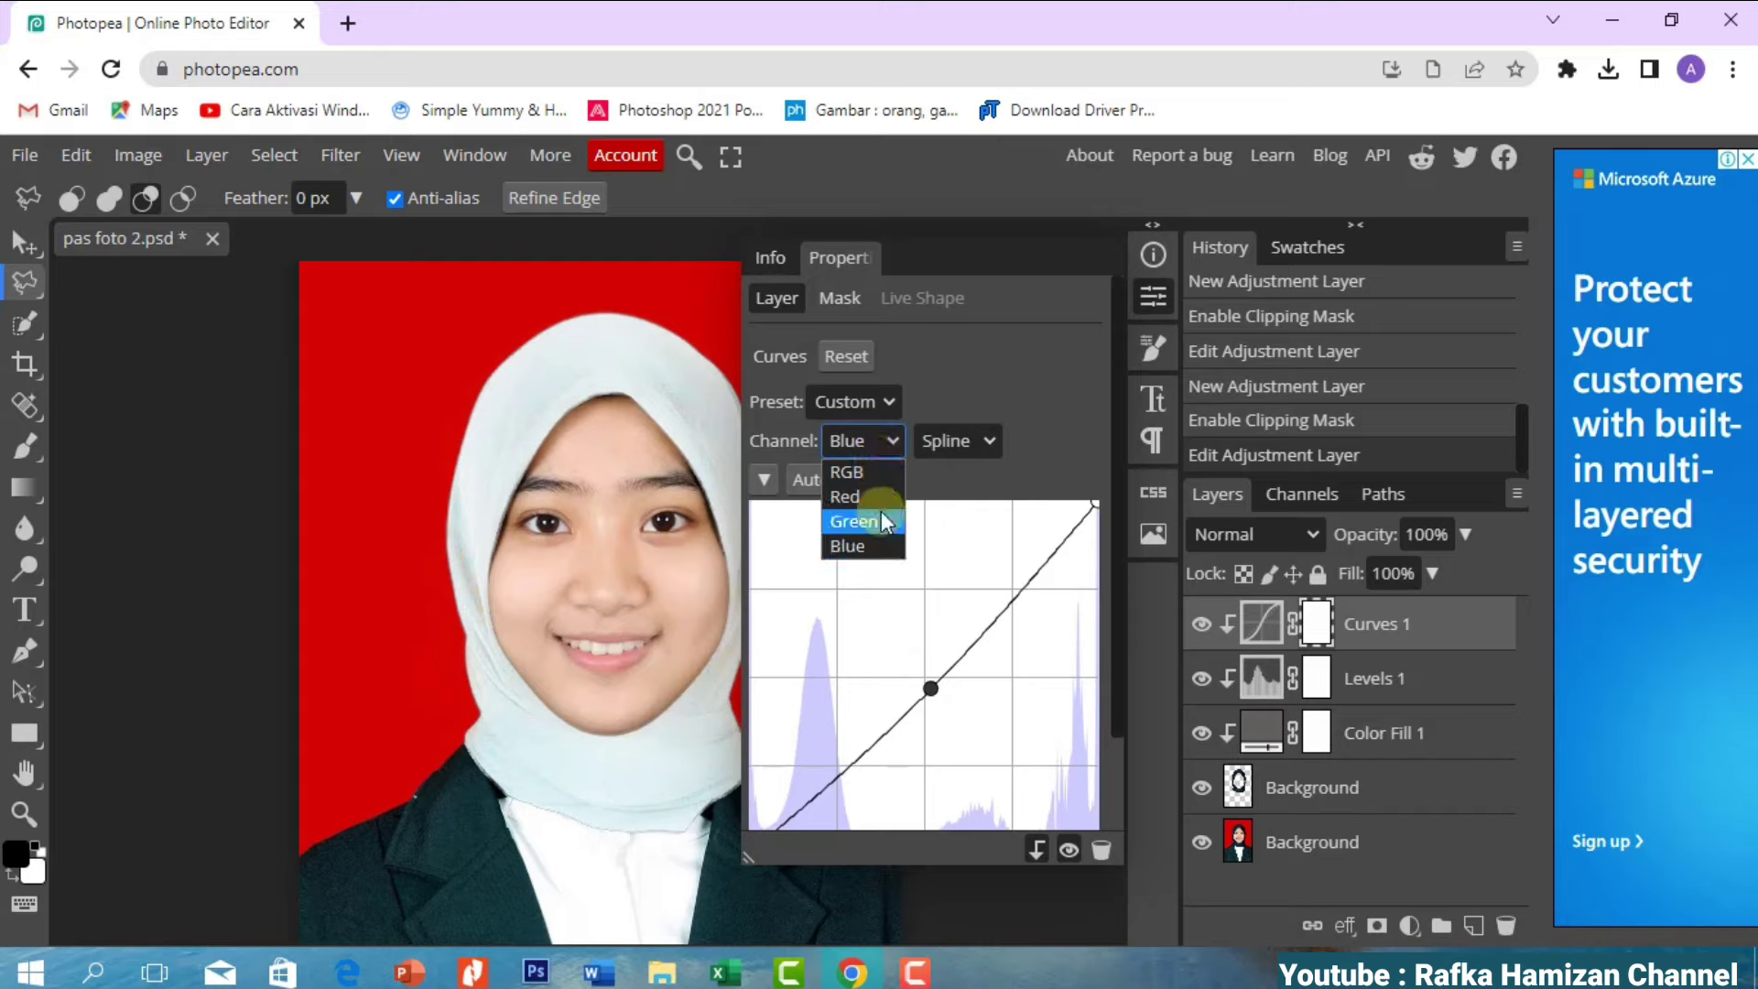
{"action": "left_click", "coordinate": [883, 523]}
{"action": "left_click_drag", "start_coordinate": [923, 678], "coordinate": [939, 696]}
{"action": "left_click", "coordinate": [883, 459]}
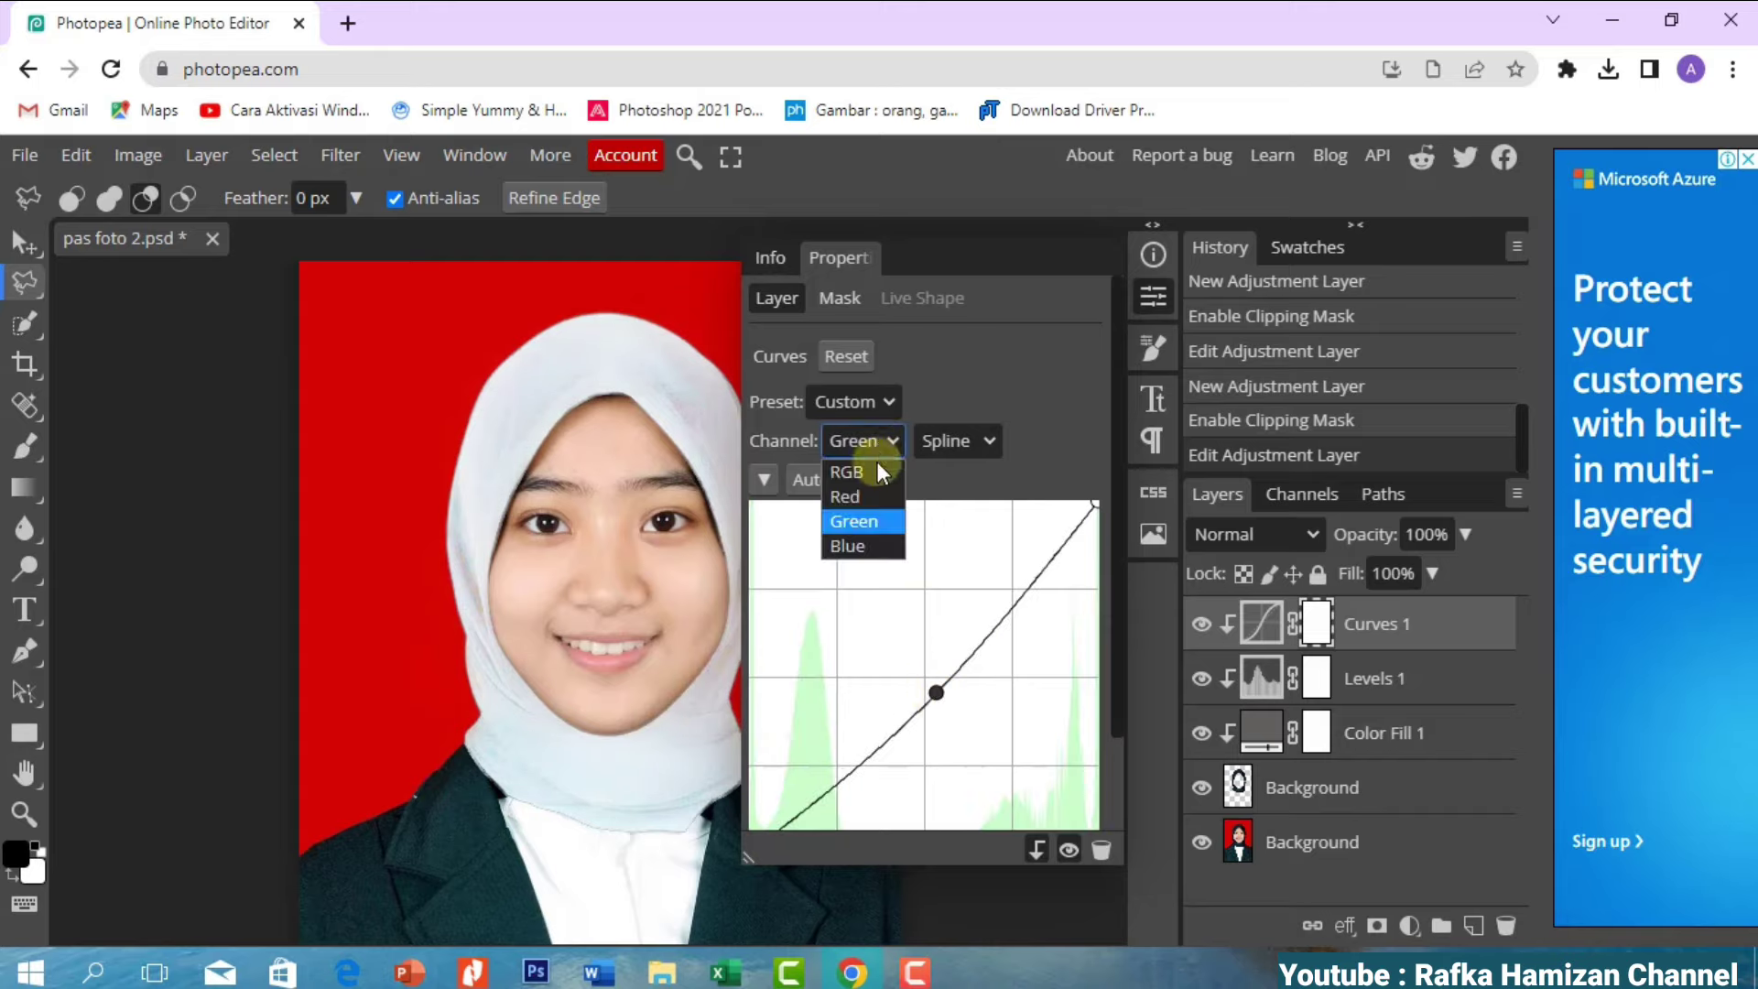
{"action": "left_click", "coordinate": [881, 496]}
{"action": "mouse_move", "coordinate": [928, 679]}
{"action": "left_mouse_down"}
{"action": "mouse_move", "coordinate": [907, 657]}
{"action": "mouse_move", "coordinate": [863, 784]}
{"action": "mouse_move", "coordinate": [993, 652]}
{"action": "mouse_move", "coordinate": [969, 699]}
{"action": "mouse_move", "coordinate": [937, 693]}
{"action": "left_mouse_up"}
{"action": "left_click", "coordinate": [888, 443]}
{"action": "left_click", "coordinate": [856, 514]}
{"action": "left_click", "coordinate": [1153, 296]}
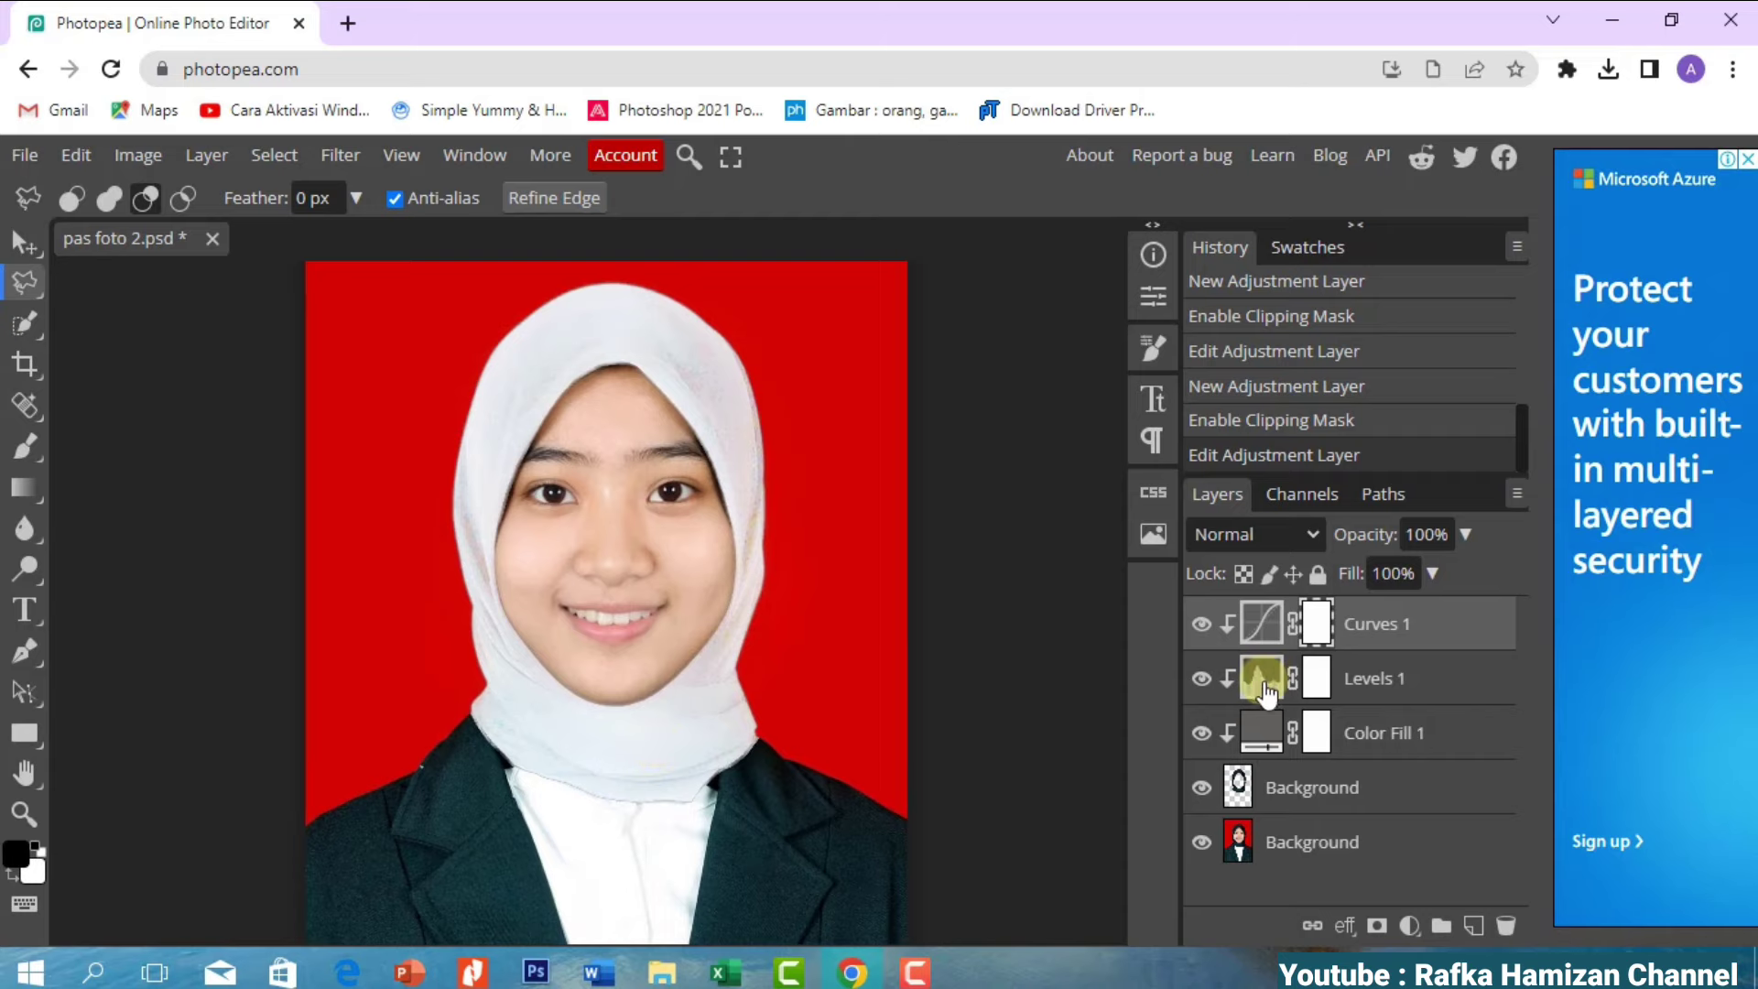
{"action": "left_click", "coordinate": [1410, 926]}
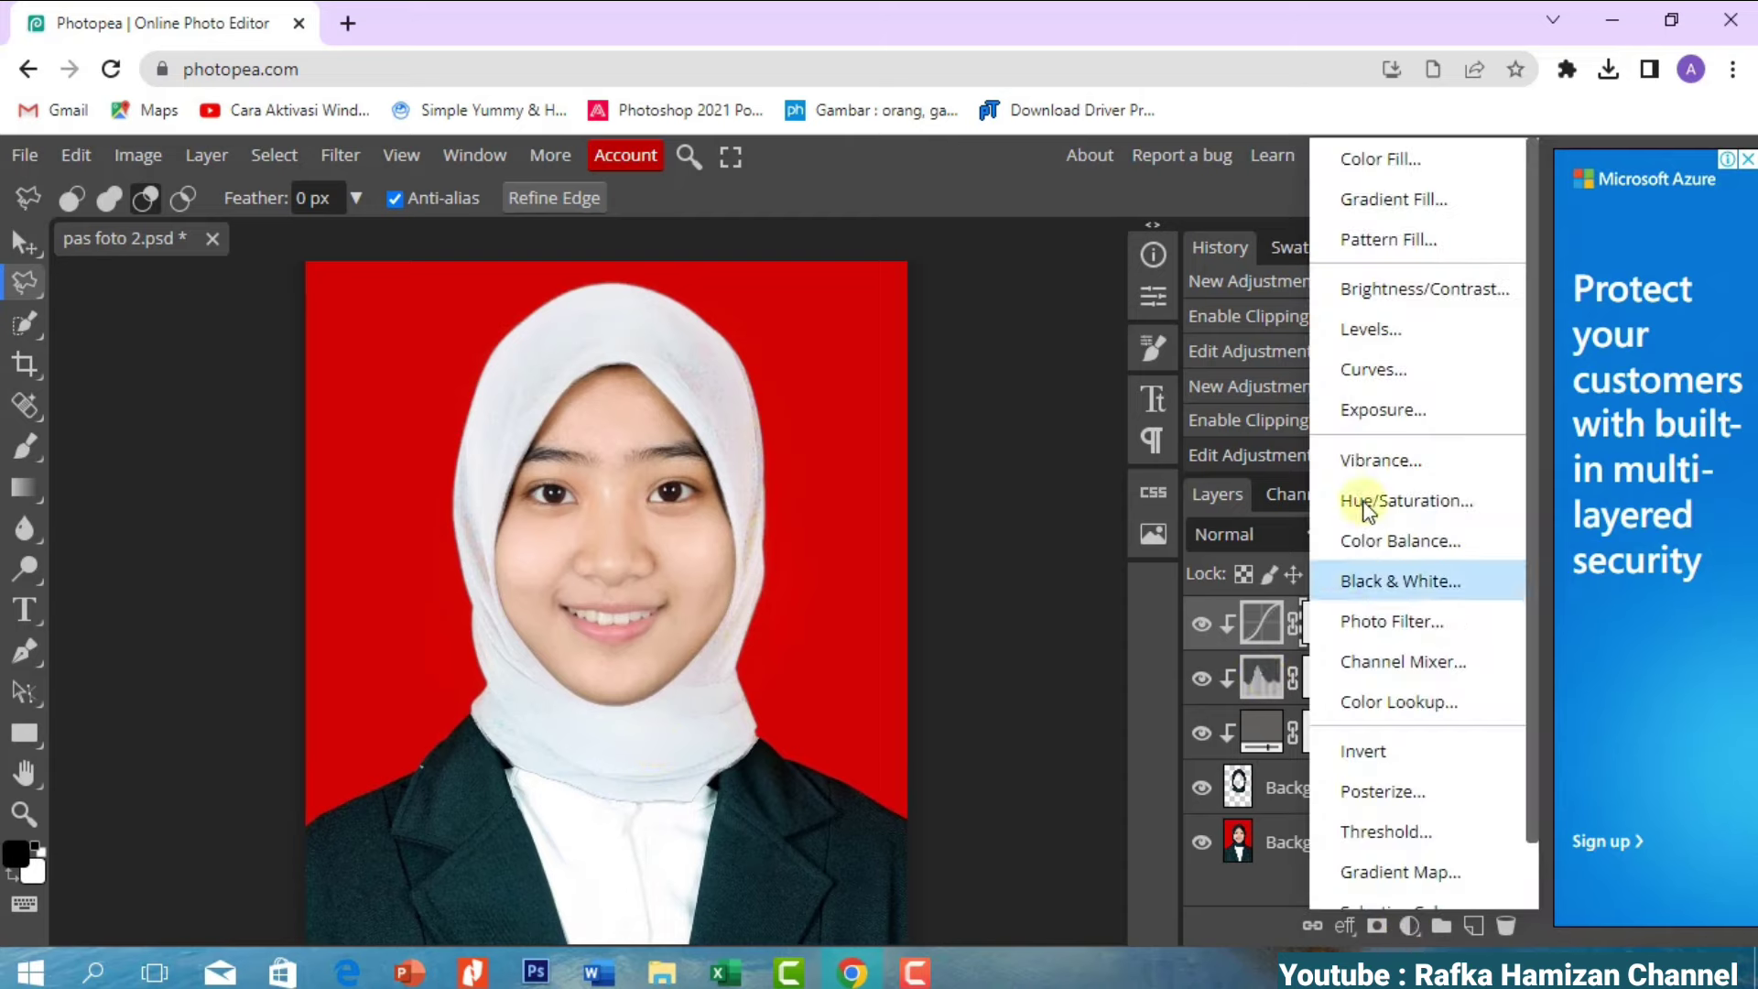
- Add a clipped Exposure layer with exposure 0.06, offset 0.04 and gamma 1.00
{"action": "left_click", "coordinate": [1378, 411]}
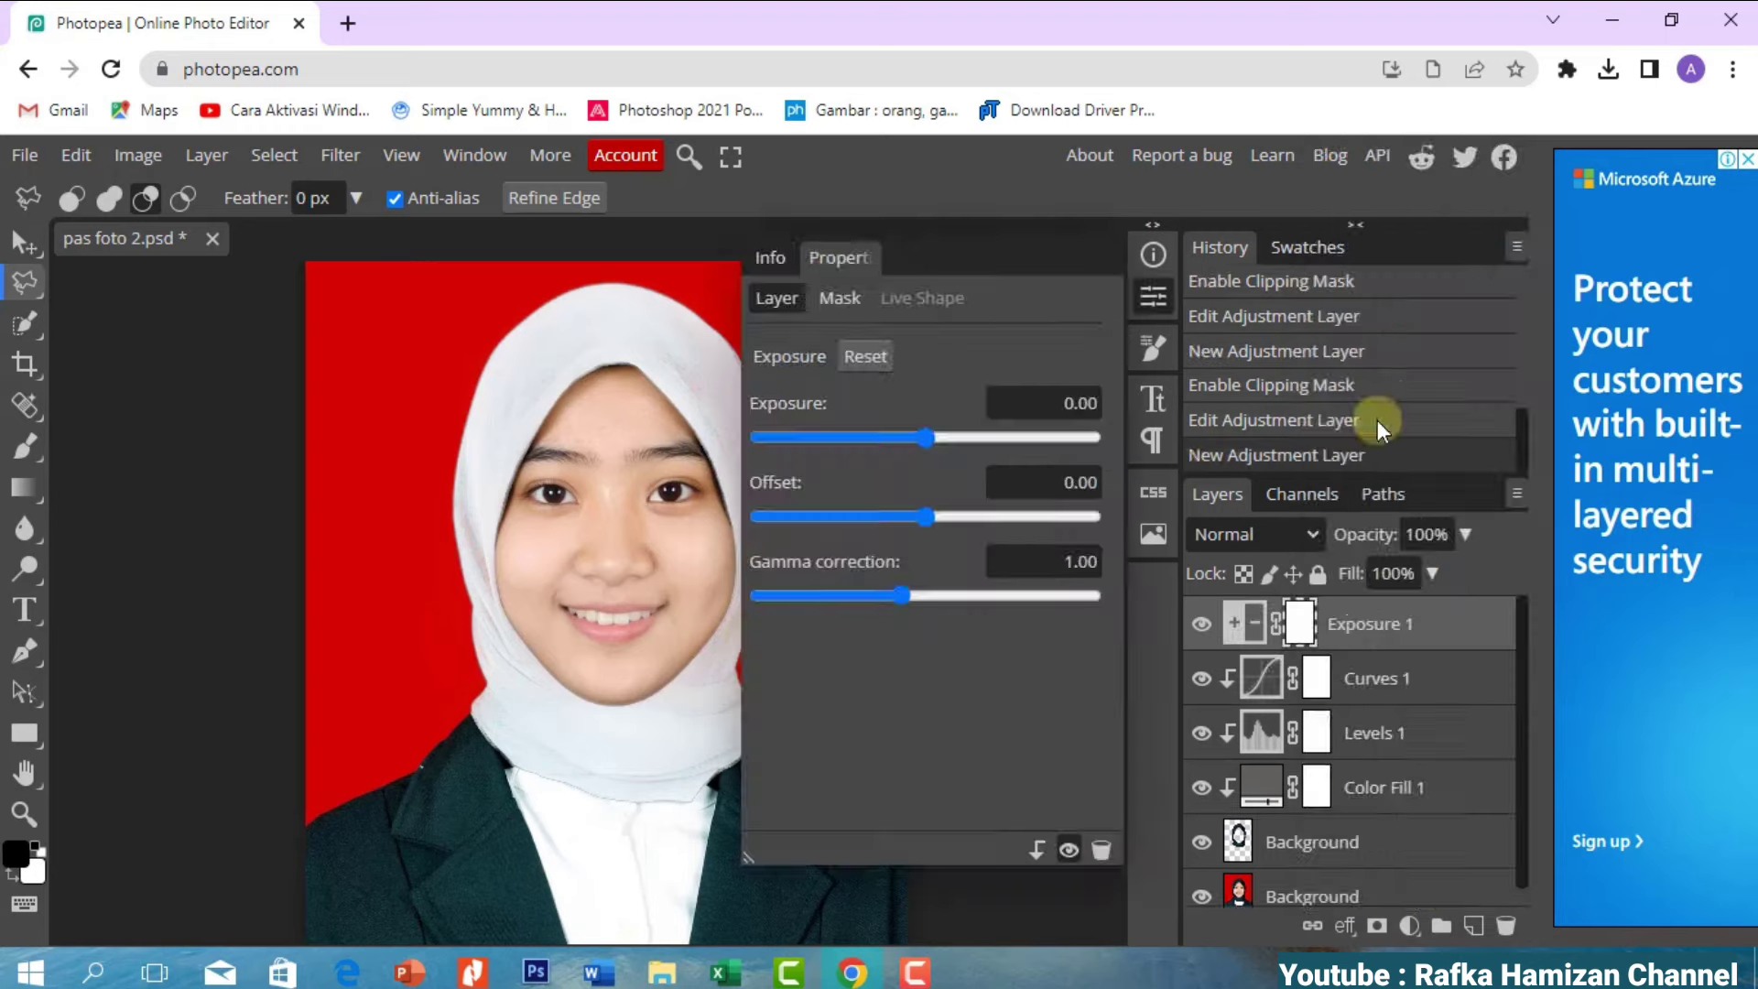
{"action": "left_click", "coordinate": [1034, 843]}
{"action": "left_click", "coordinate": [927, 439]}
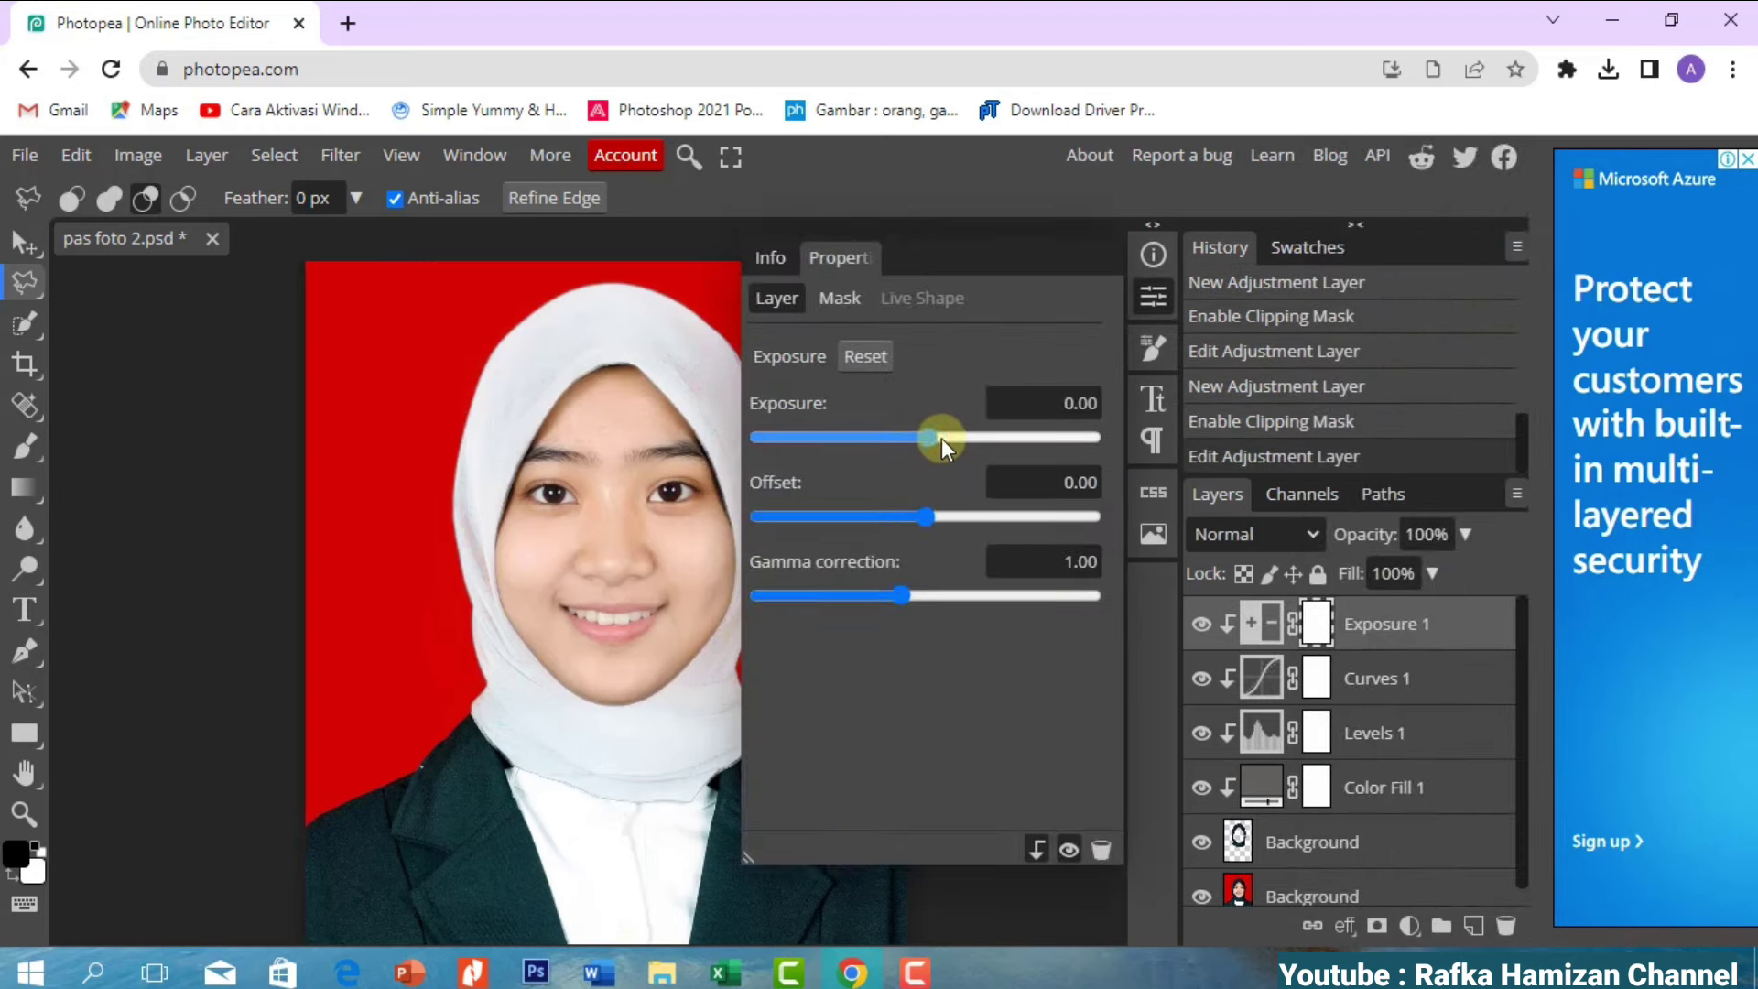
{"action": "mouse_move", "coordinate": [941, 438]}
{"action": "left_mouse_down"}
{"action": "mouse_move", "coordinate": [959, 437]}
{"action": "mouse_move", "coordinate": [945, 440]}
{"action": "left_mouse_up"}
{"action": "mouse_move", "coordinate": [926, 516]}
{"action": "left_mouse_down"}
{"action": "mouse_move", "coordinate": [966, 520]}
{"action": "mouse_move", "coordinate": [940, 520]}
{"action": "left_mouse_up"}
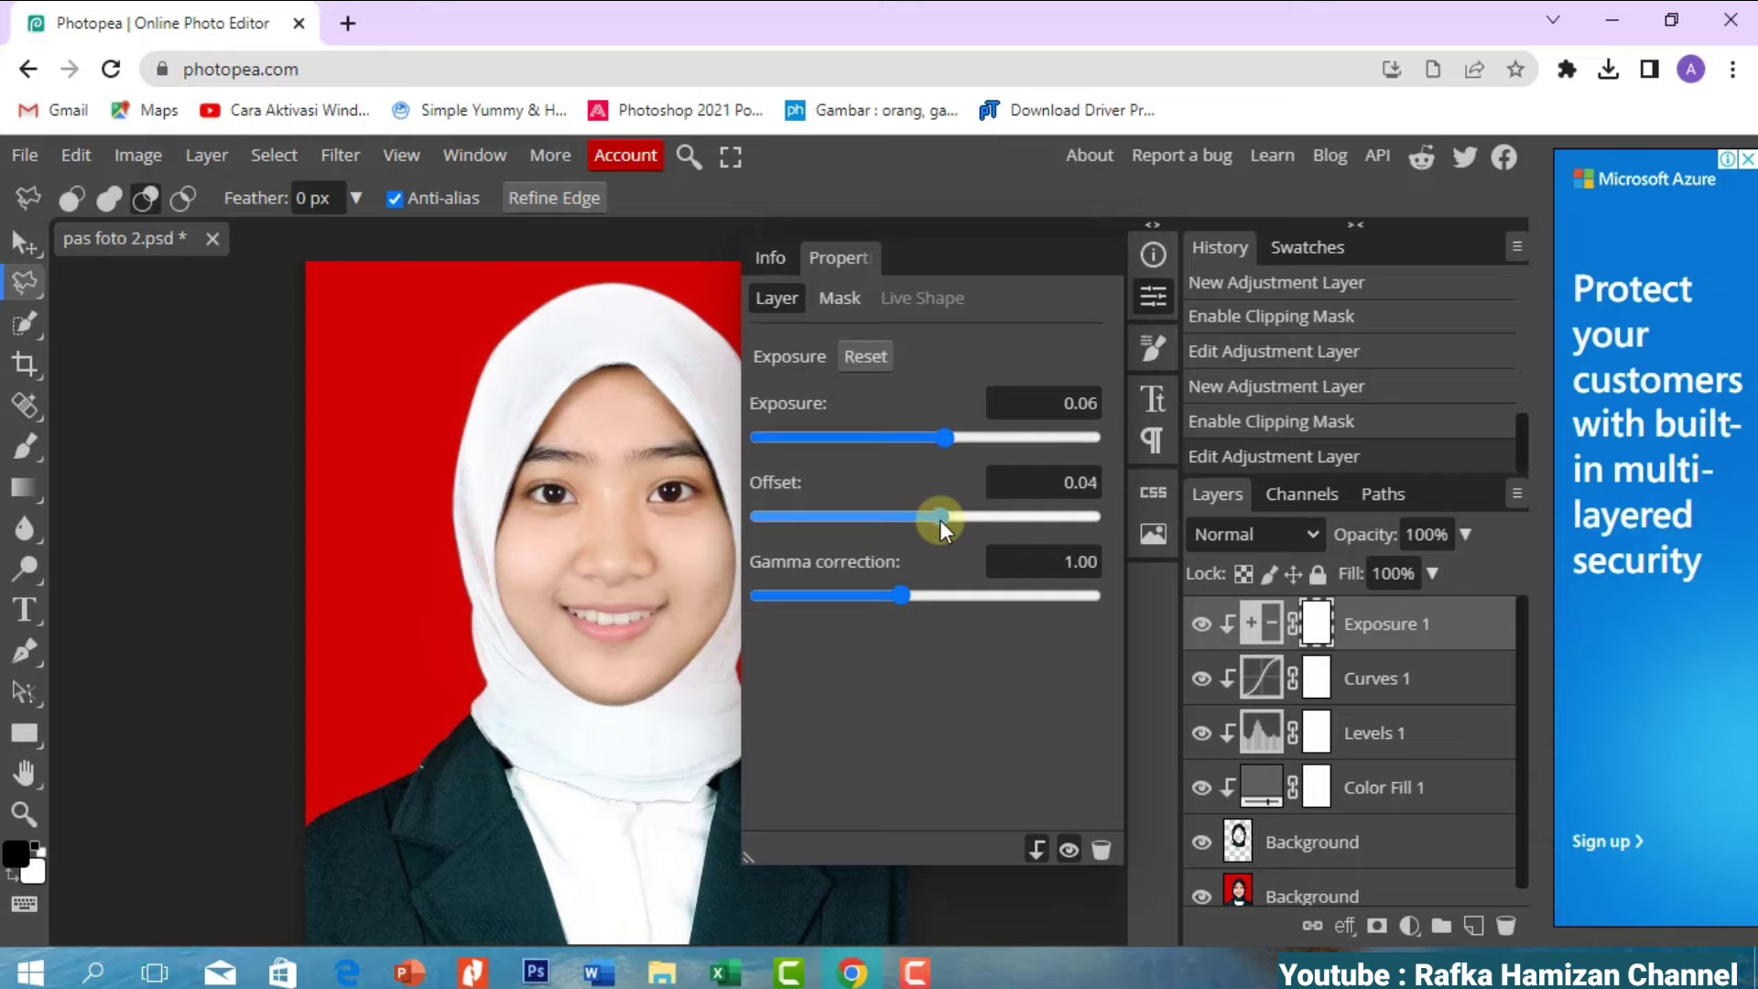
{"action": "mouse_move", "coordinate": [903, 596]}
{"action": "left_mouse_down"}
{"action": "mouse_move", "coordinate": [844, 591]}
{"action": "mouse_move", "coordinate": [901, 591]}
{"action": "left_mouse_up"}
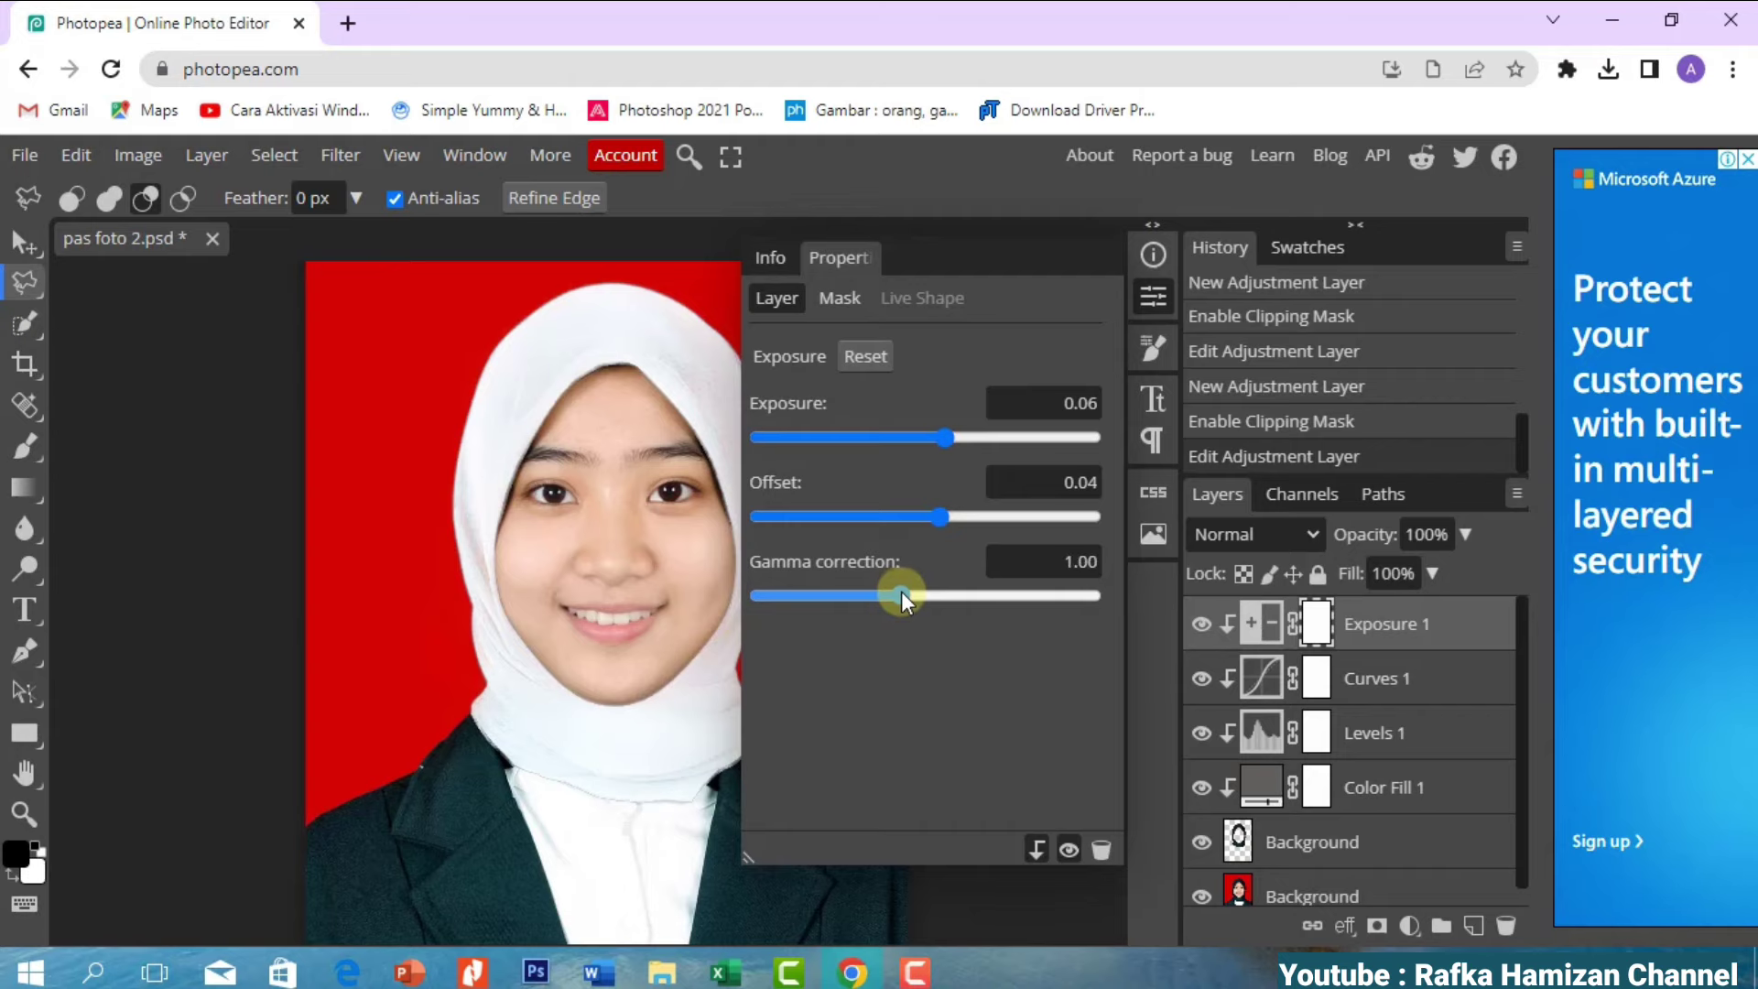
{"action": "left_click", "coordinate": [1153, 302]}
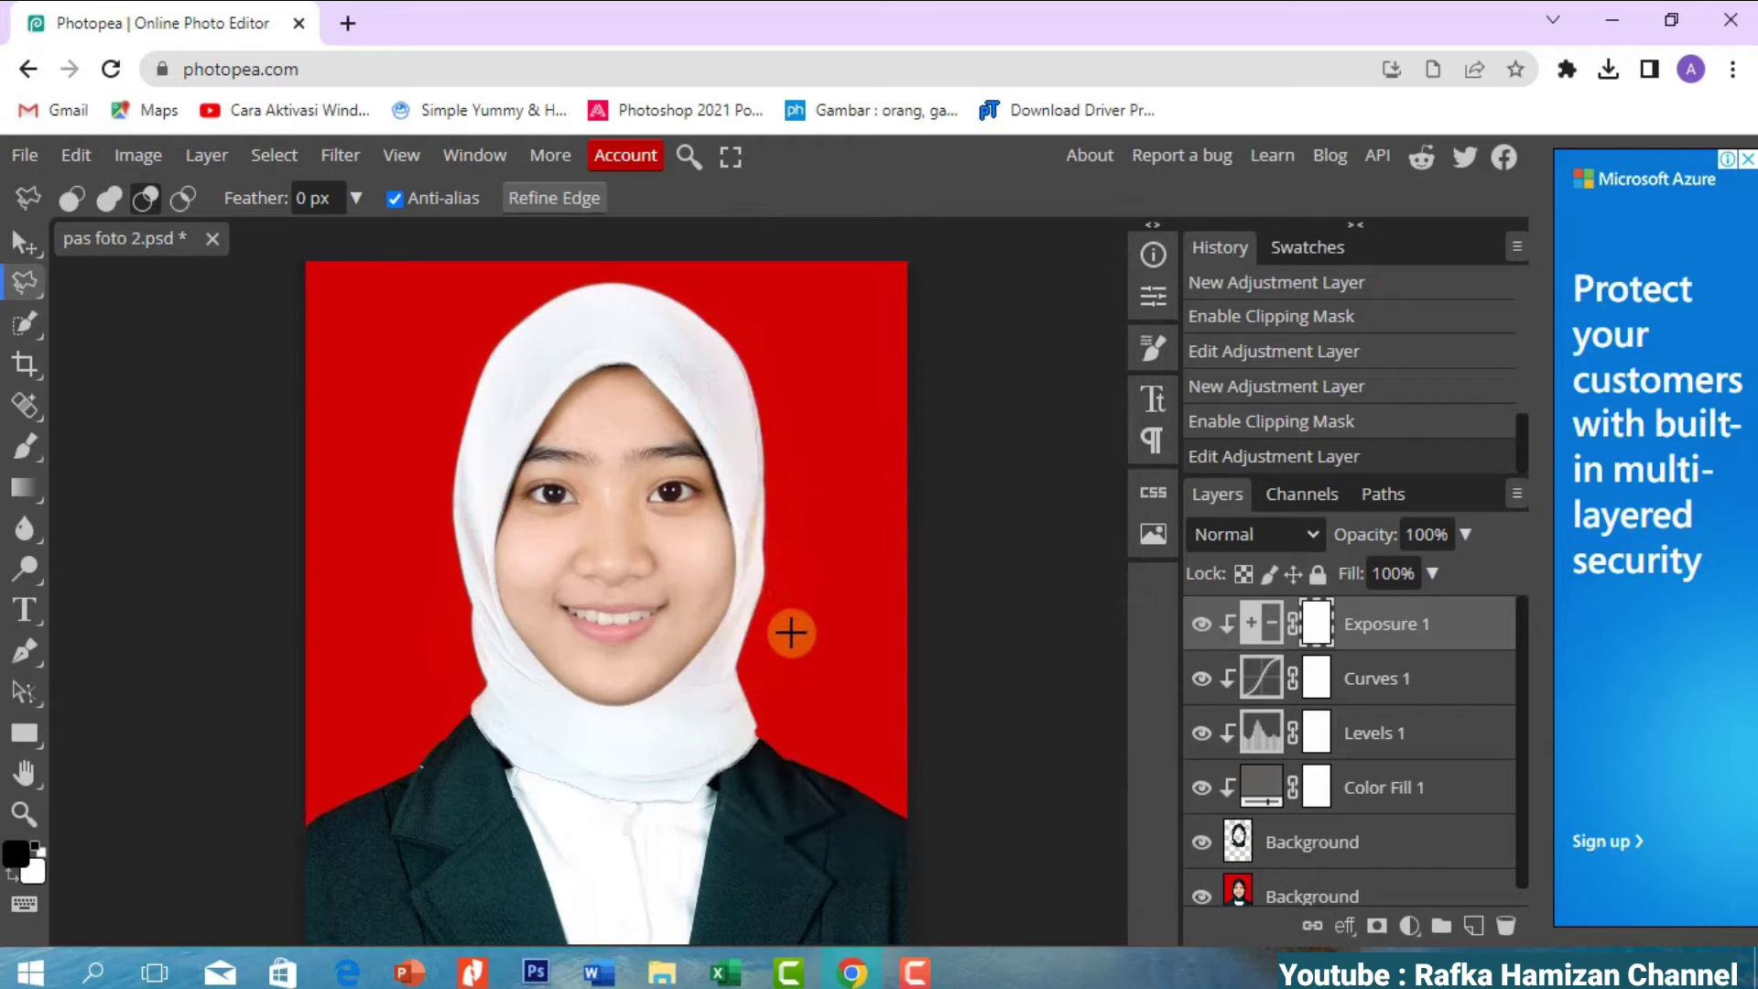
- Lower and reshape the blue channel curve of Curves 1
{"action": "scroll", "coordinate": [791, 633], "scroll_direction": "down", "scroll_amount": 2}
{"action": "scroll", "coordinate": [750, 699], "scroll_direction": "down", "scroll_amount": 1}
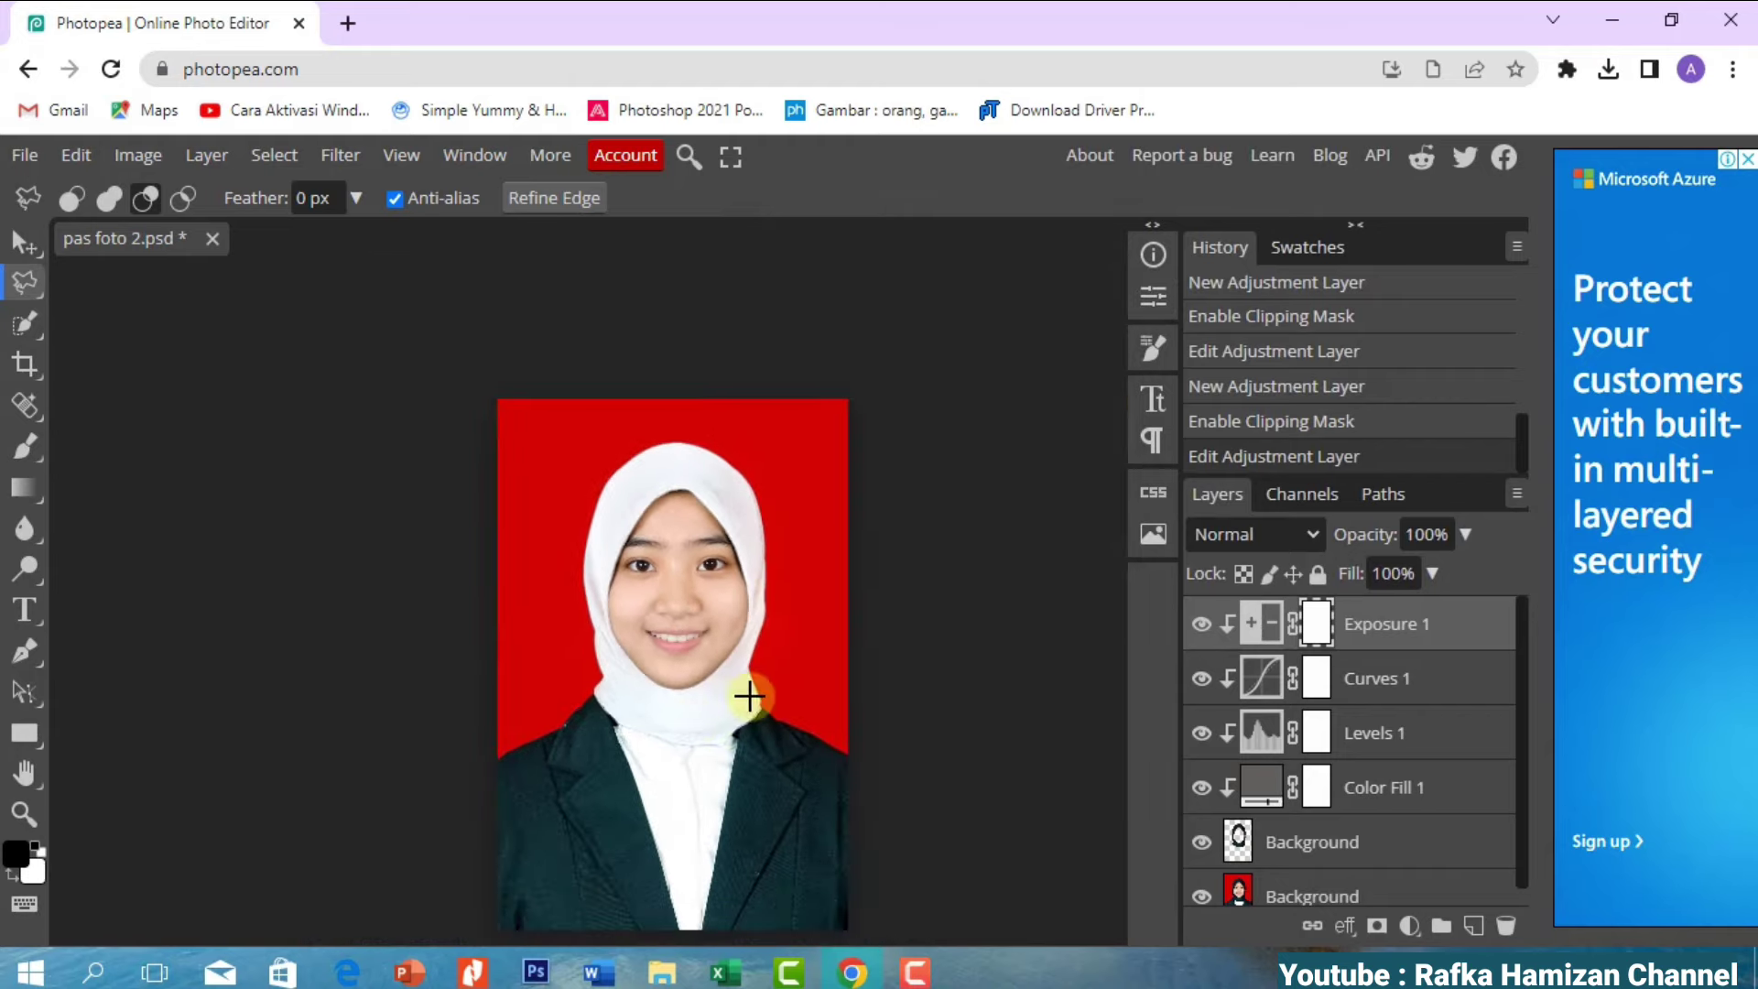
{"action": "scroll", "coordinate": [749, 685], "scroll_direction": "up", "scroll_amount": 2}
{"action": "left_click", "coordinate": [1255, 677]}
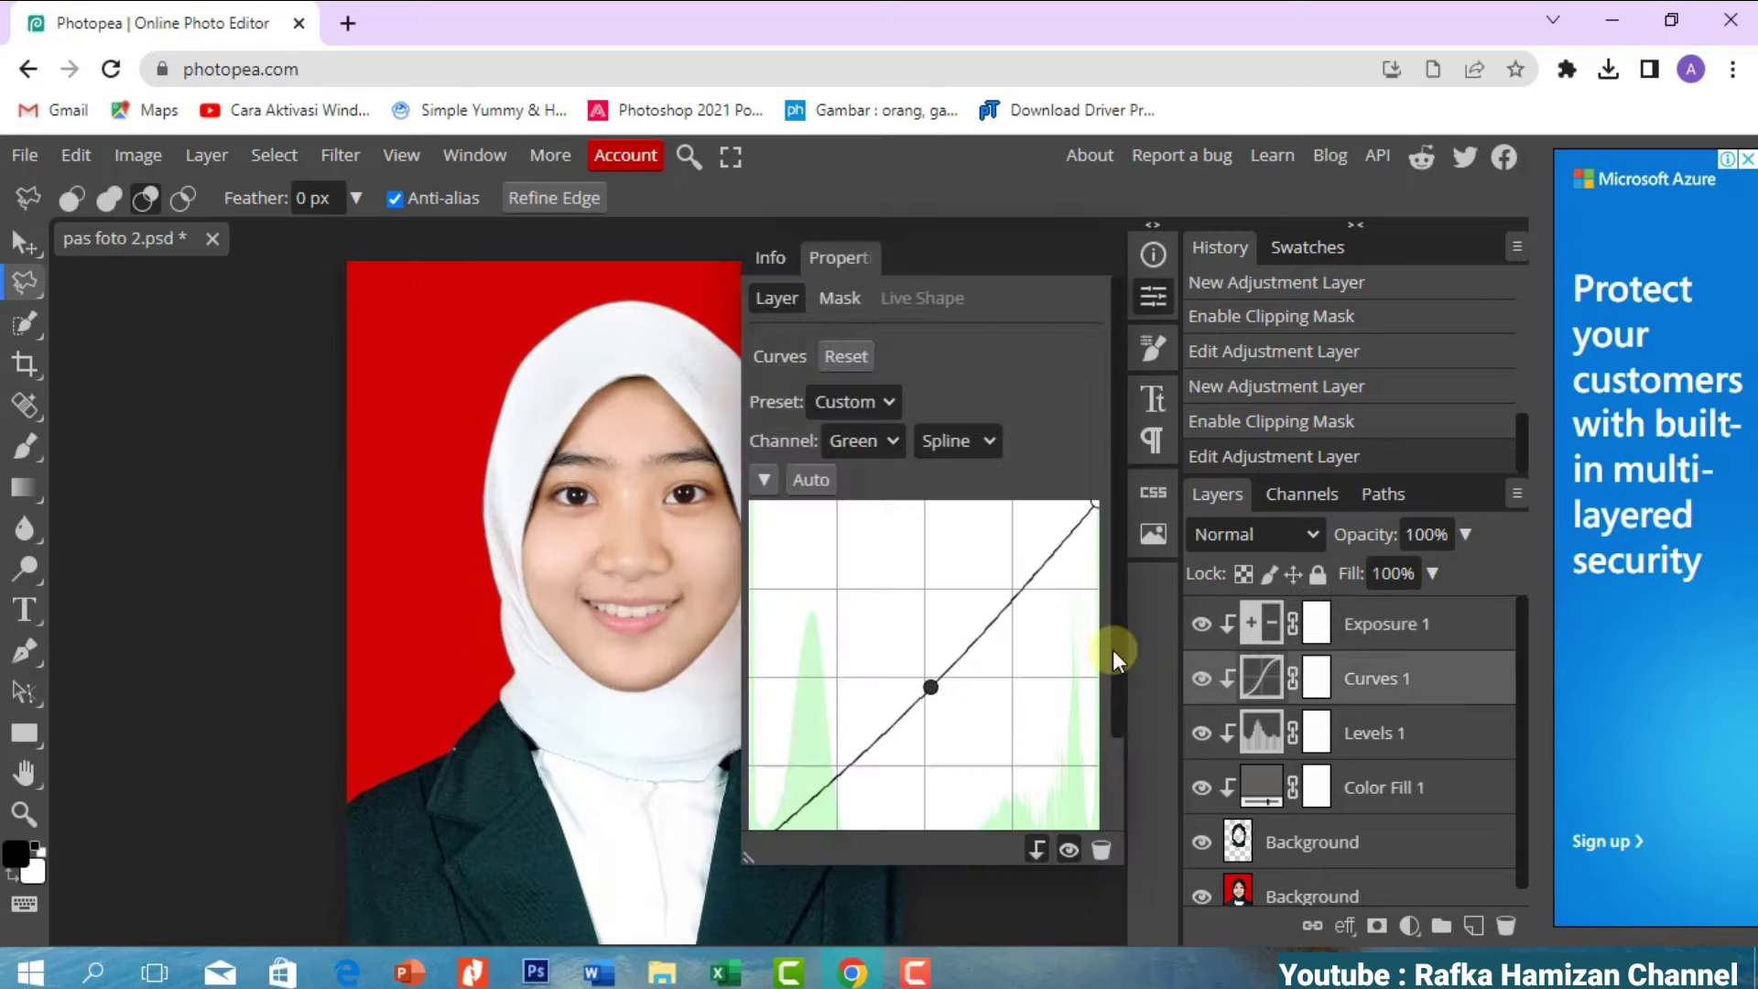
{"action": "left_click", "coordinate": [879, 449]}
{"action": "left_click", "coordinate": [865, 542]}
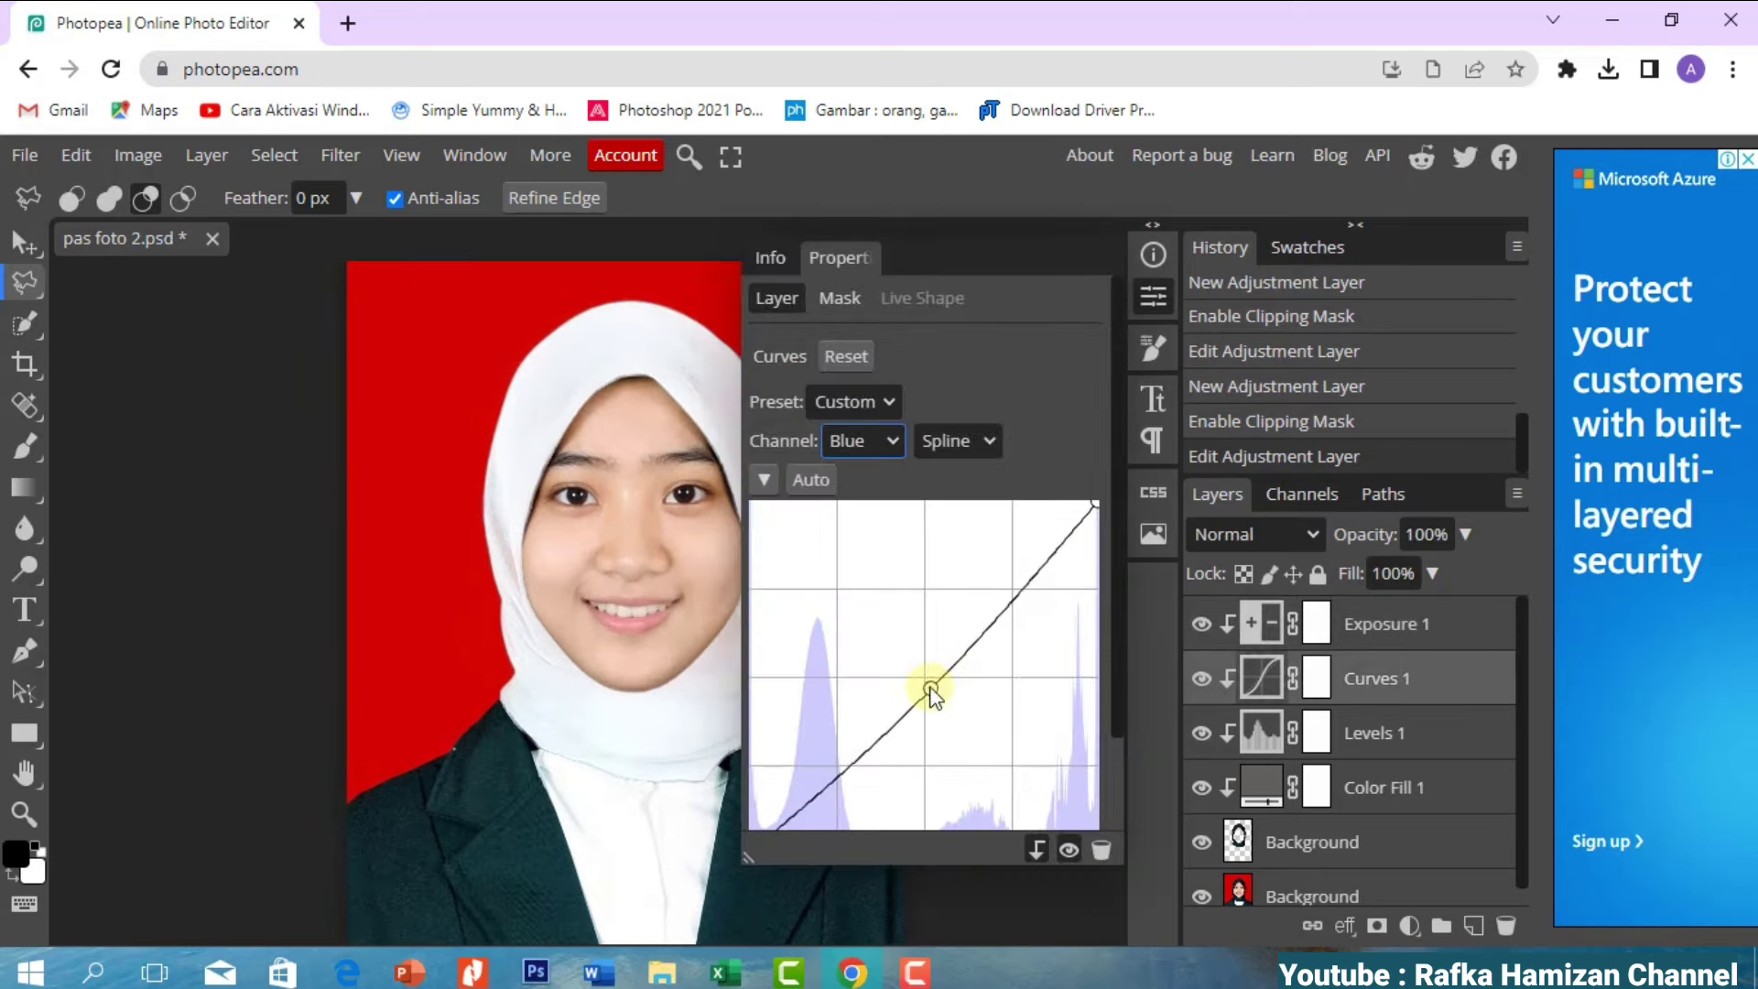
{"action": "mouse_move", "coordinate": [930, 687]}
{"action": "left_mouse_down"}
{"action": "mouse_move", "coordinate": [861, 769]}
{"action": "mouse_move", "coordinate": [874, 783]}
{"action": "left_mouse_up"}
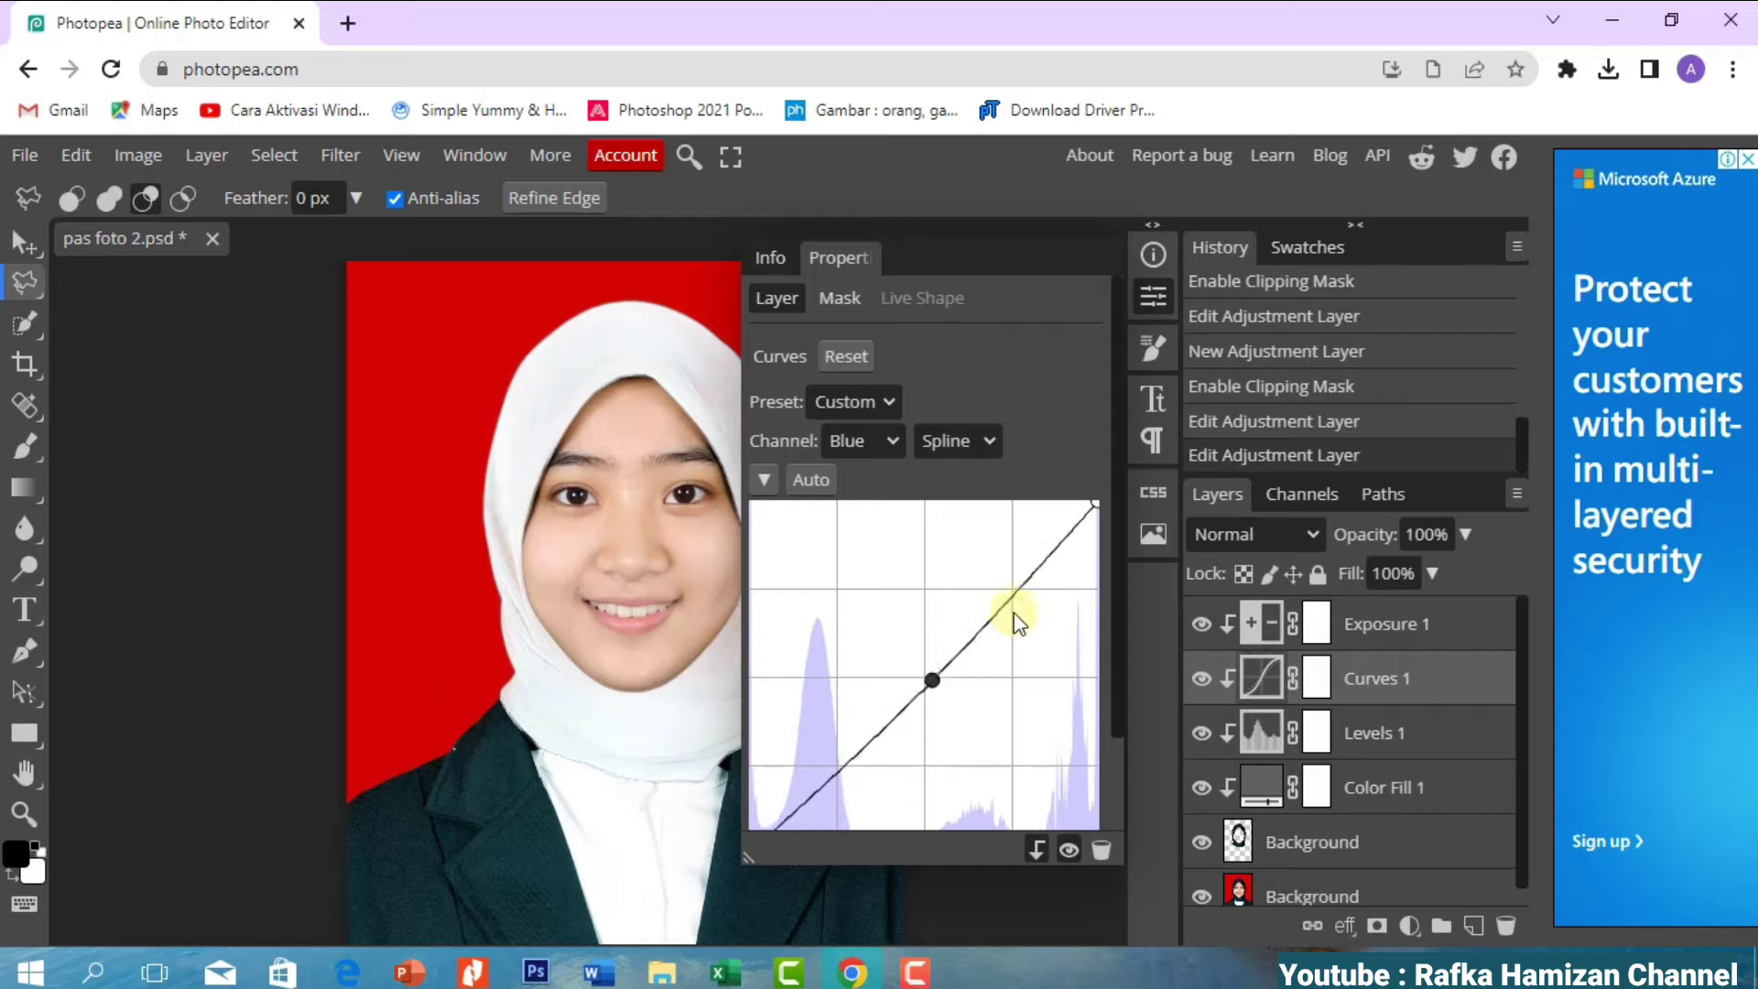
{"action": "mouse_move", "coordinate": [1016, 609]}
{"action": "left_mouse_down"}
{"action": "mouse_move", "coordinate": [919, 793]}
{"action": "mouse_move", "coordinate": [910, 777]}
{"action": "left_mouse_up"}
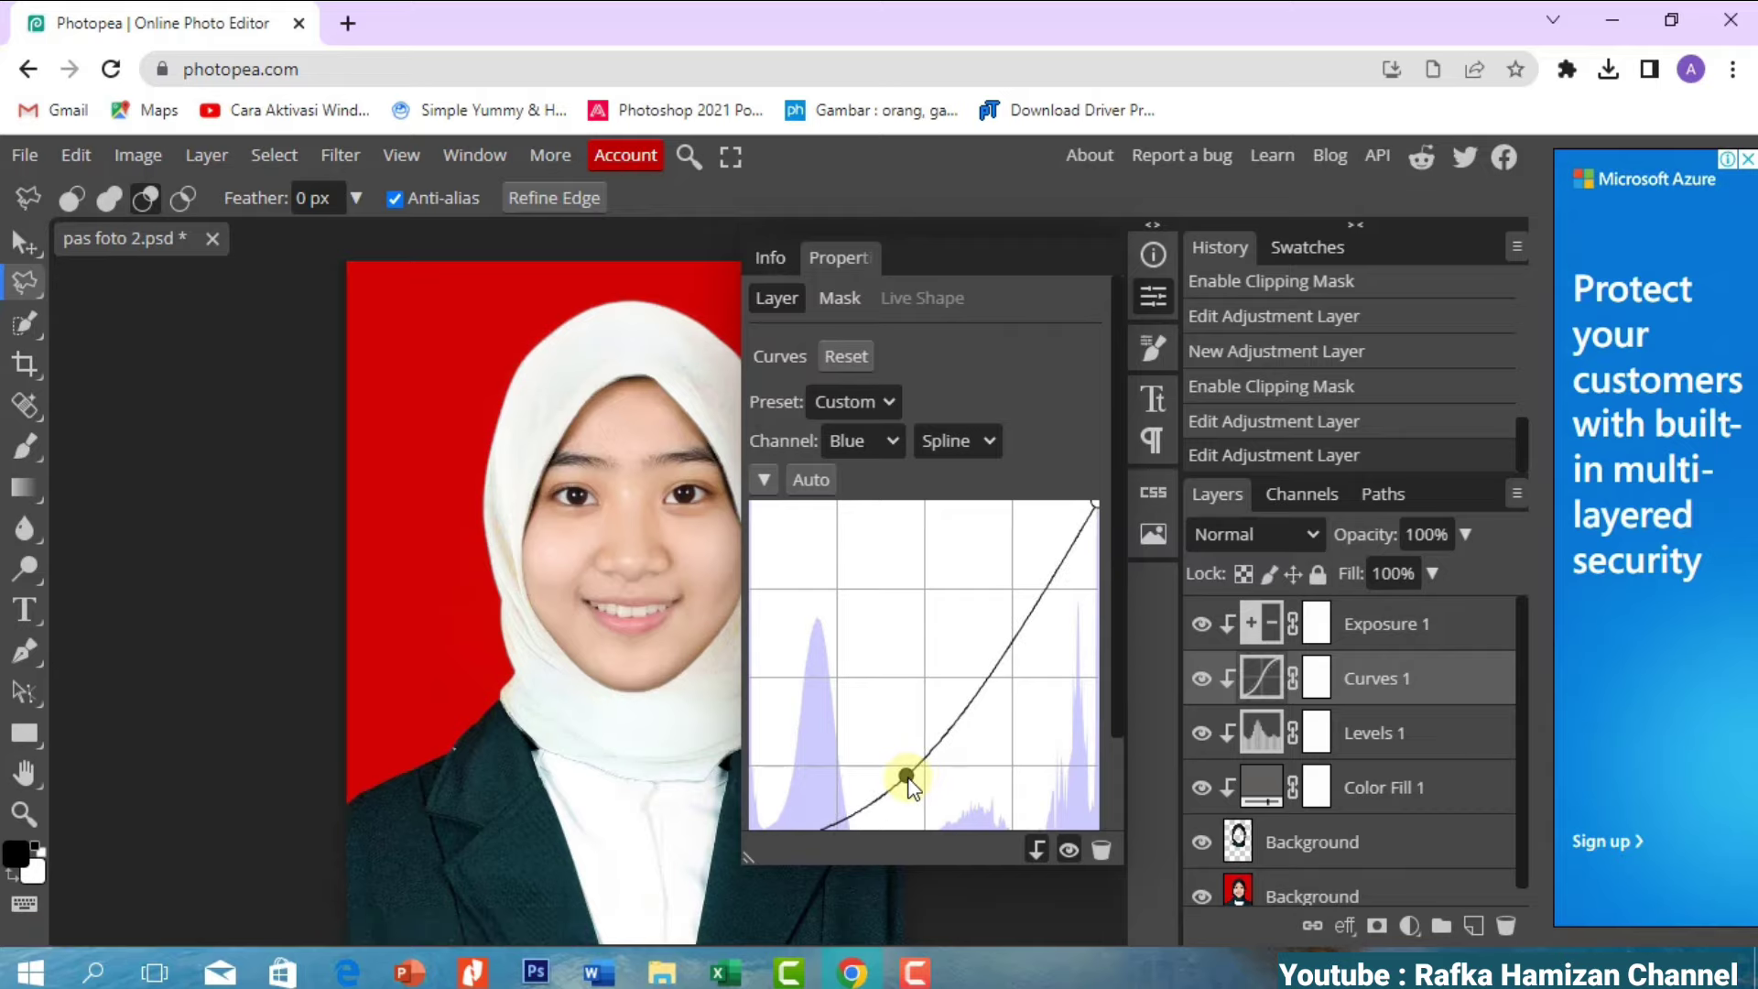
- Raise the red channel curve back near the diagonal, then close the Curves settings
{"action": "left_click", "coordinate": [879, 440]}
{"action": "left_click", "coordinate": [847, 472]}
{"action": "mouse_move", "coordinate": [914, 675]}
{"action": "left_mouse_down"}
{"action": "mouse_move", "coordinate": [832, 729]}
{"action": "mouse_move", "coordinate": [910, 698]}
{"action": "left_mouse_up"}
{"action": "mouse_move", "coordinate": [1019, 608]}
{"action": "left_mouse_down"}
{"action": "mouse_move", "coordinate": [1039, 565]}
{"action": "mouse_move", "coordinate": [1013, 541]}
{"action": "mouse_move", "coordinate": [1020, 573]}
{"action": "left_mouse_up"}
{"action": "left_click", "coordinate": [1152, 295]}
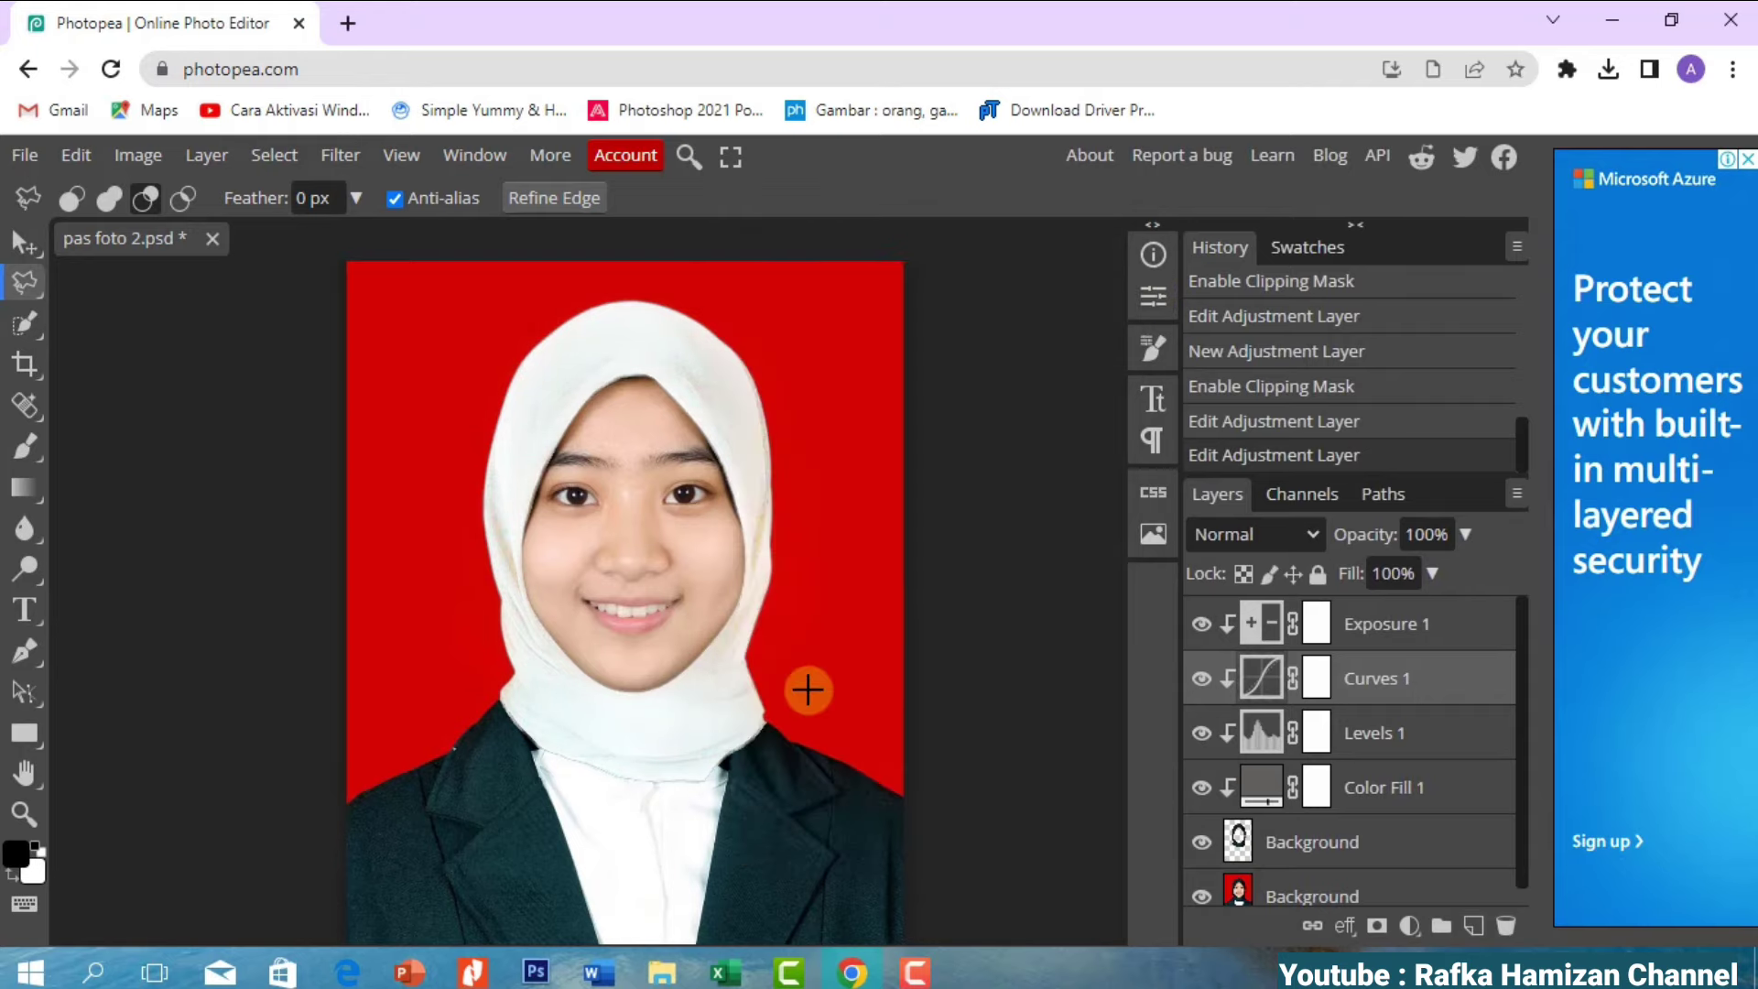
- Compare the white hijab with the original dark one, then make the bottom Background layer active
{"action": "left_click", "coordinate": [1201, 842]}
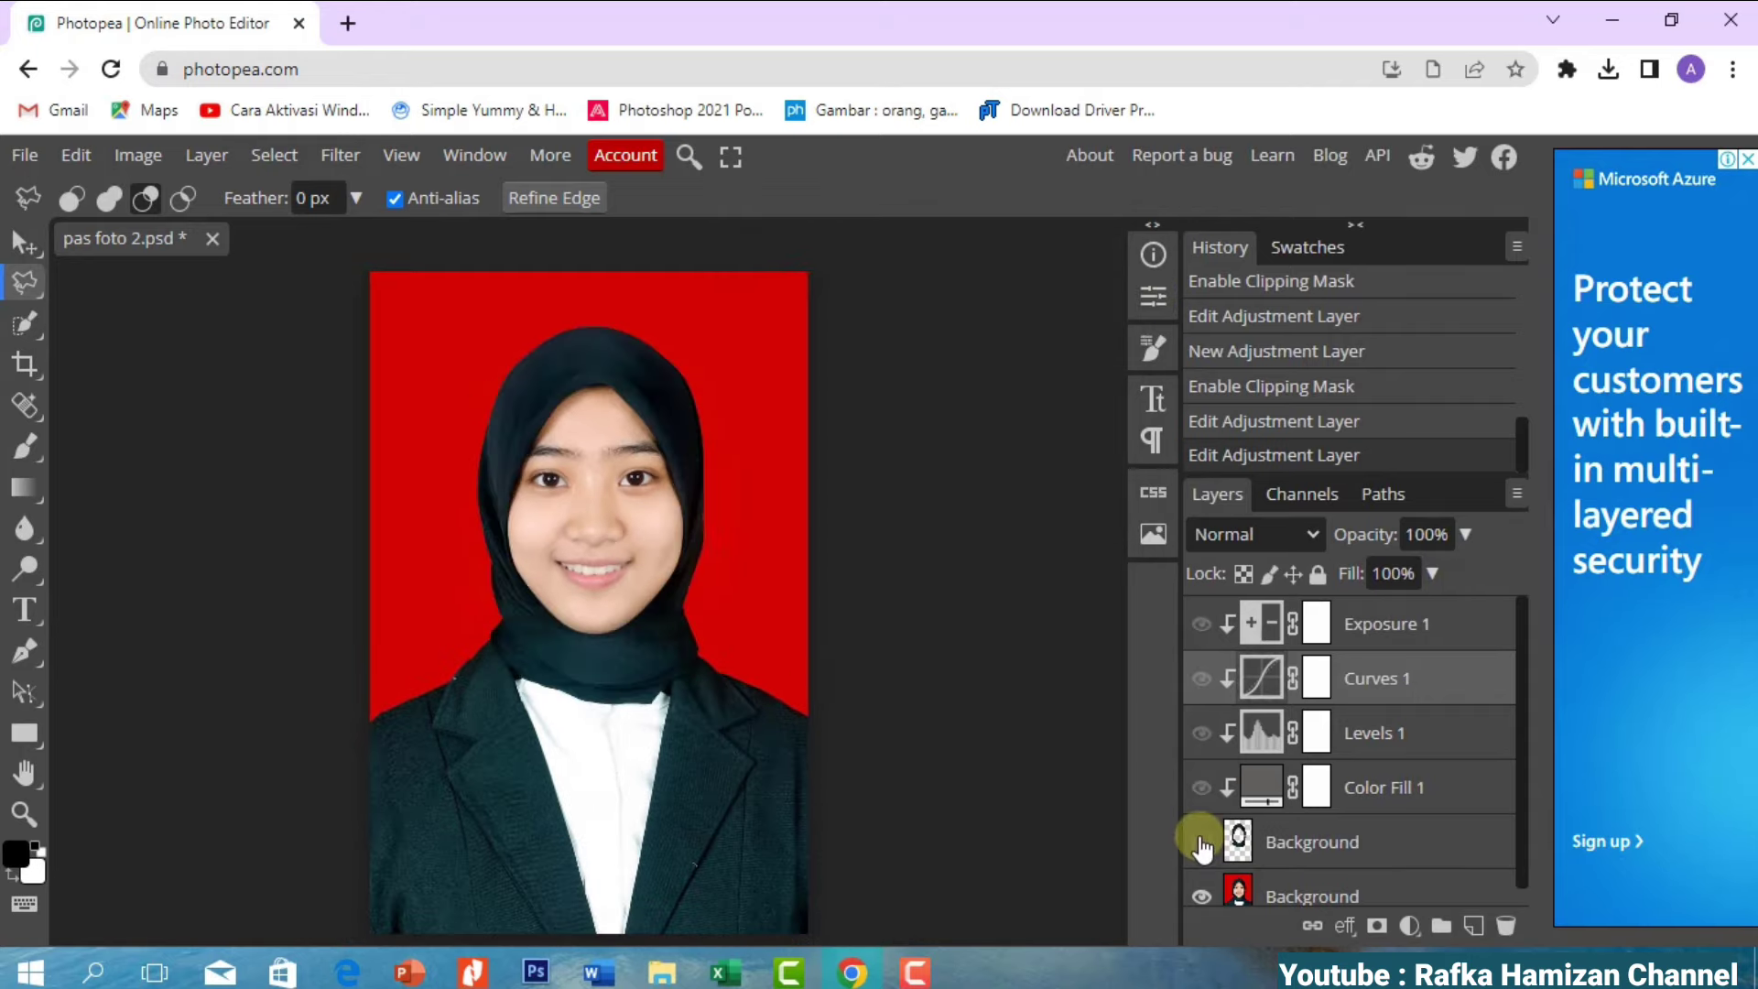
{"action": "left_click", "coordinate": [1202, 842]}
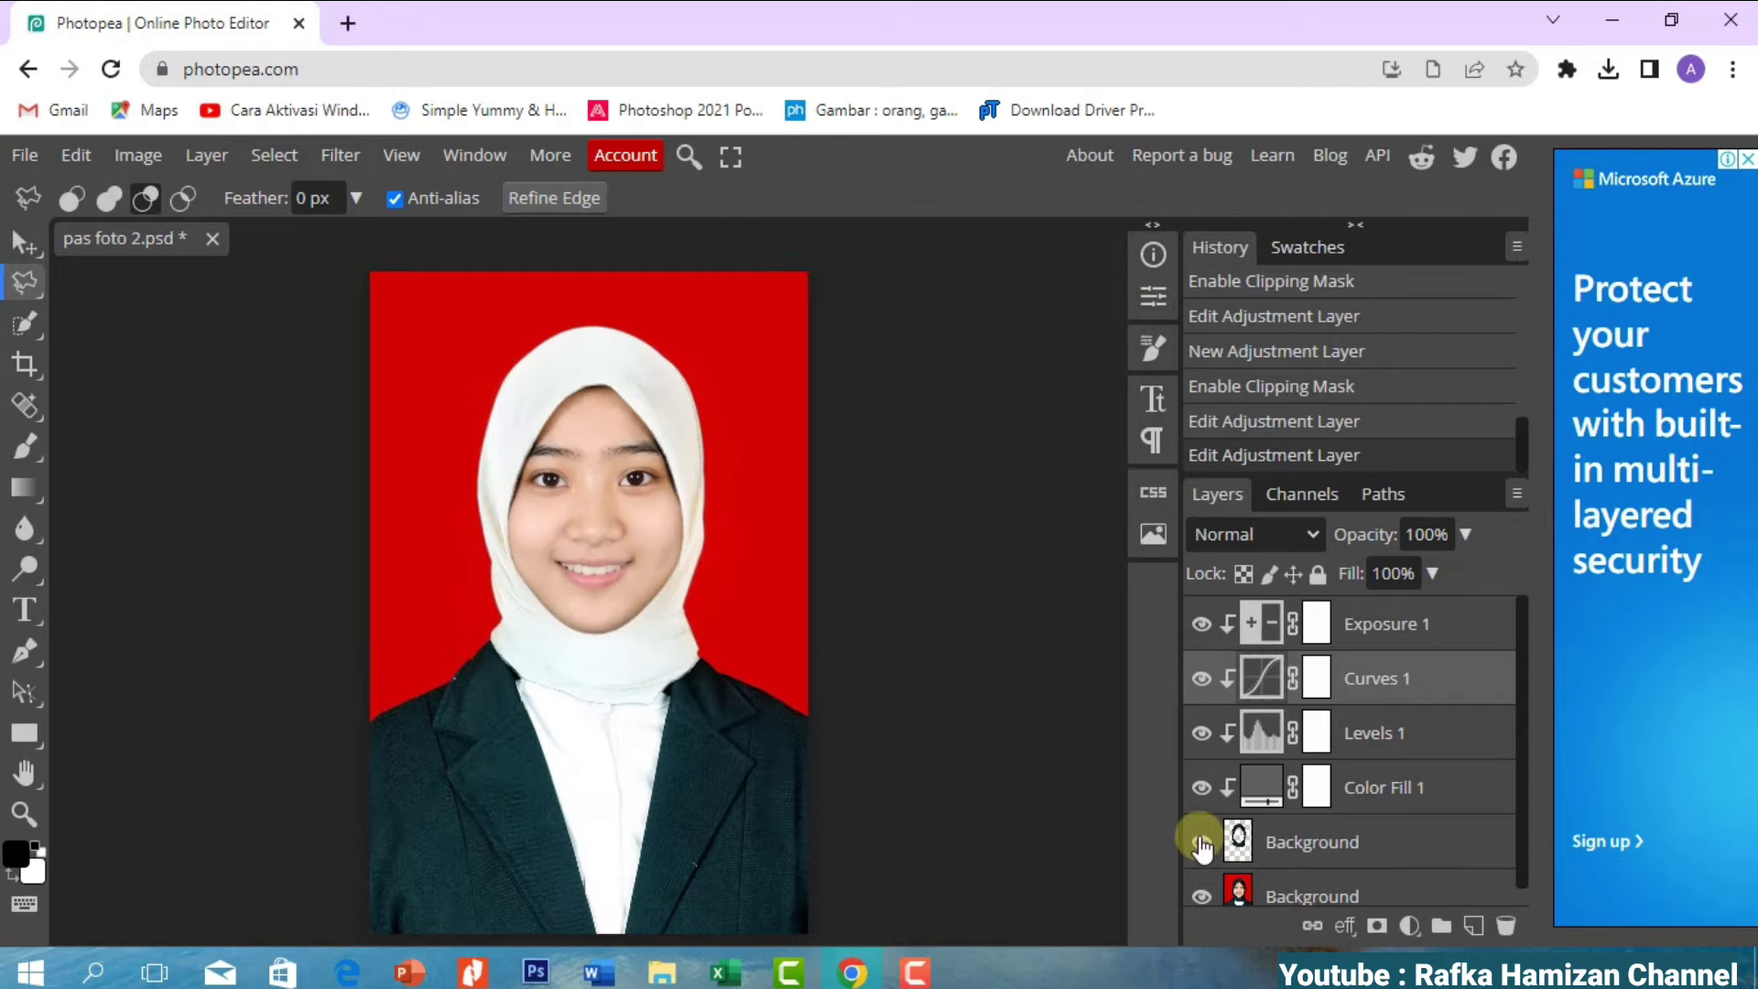
{"action": "left_click", "coordinate": [1307, 897]}
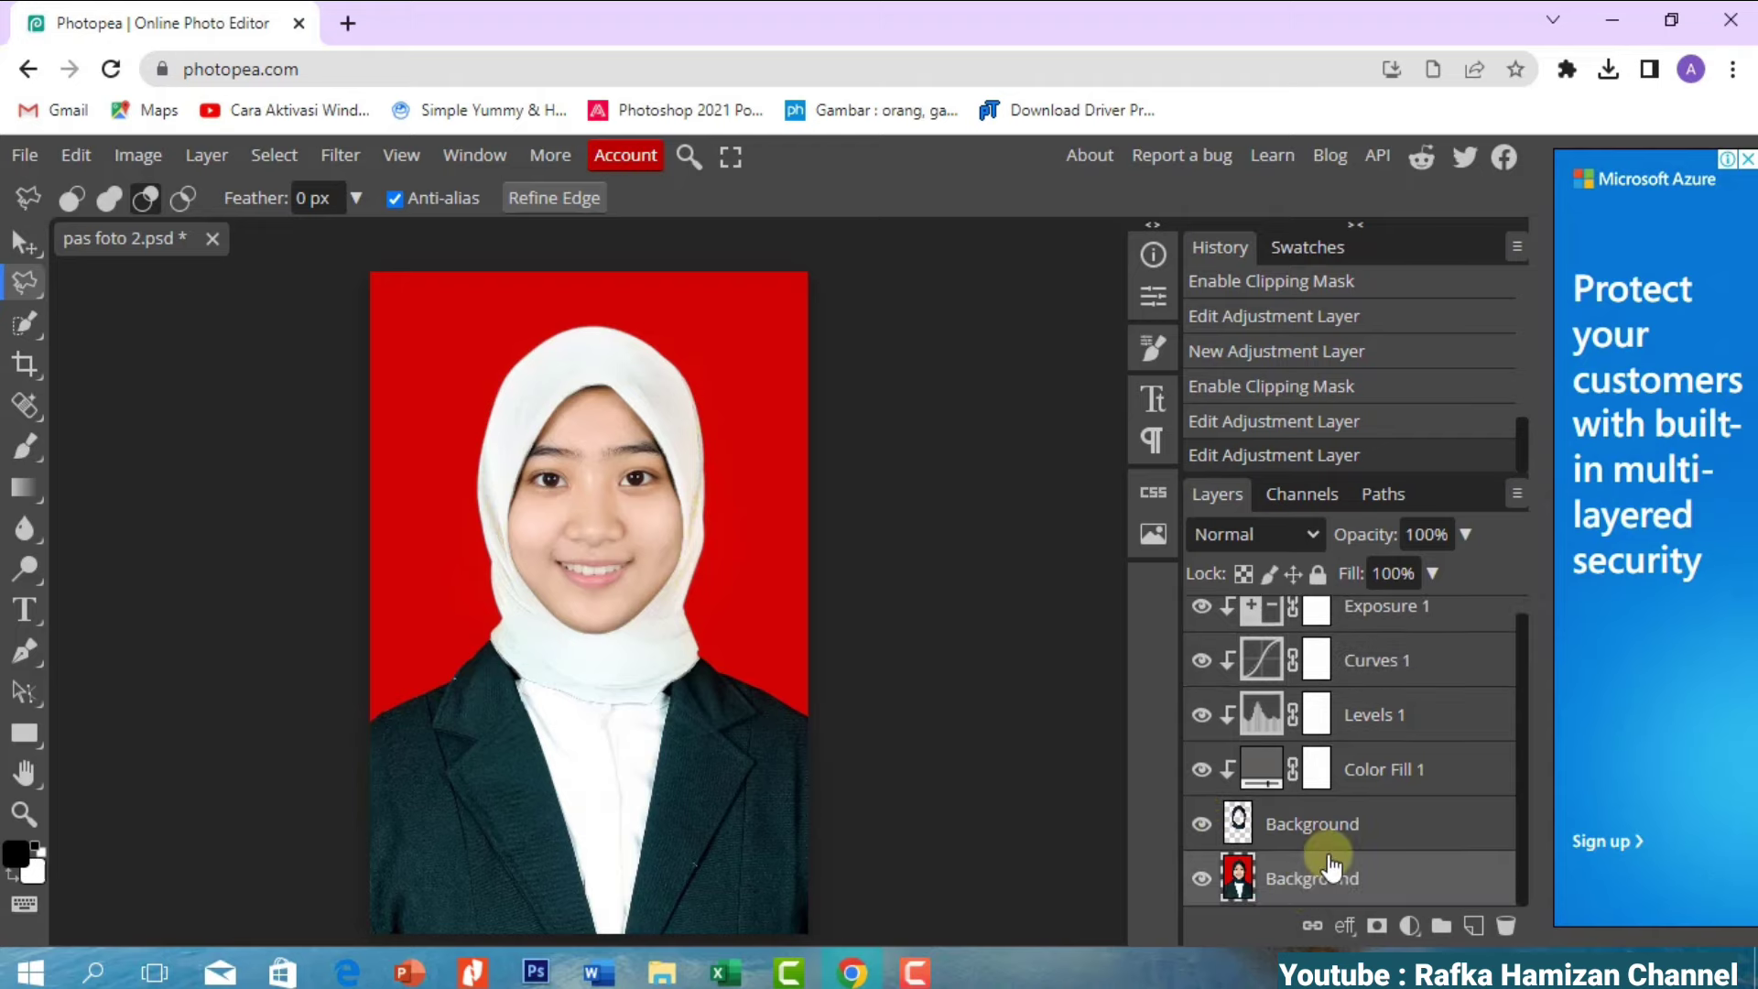
{"action": "left_click", "coordinate": [27, 410]}
{"action": "left_click", "coordinate": [25, 447]}
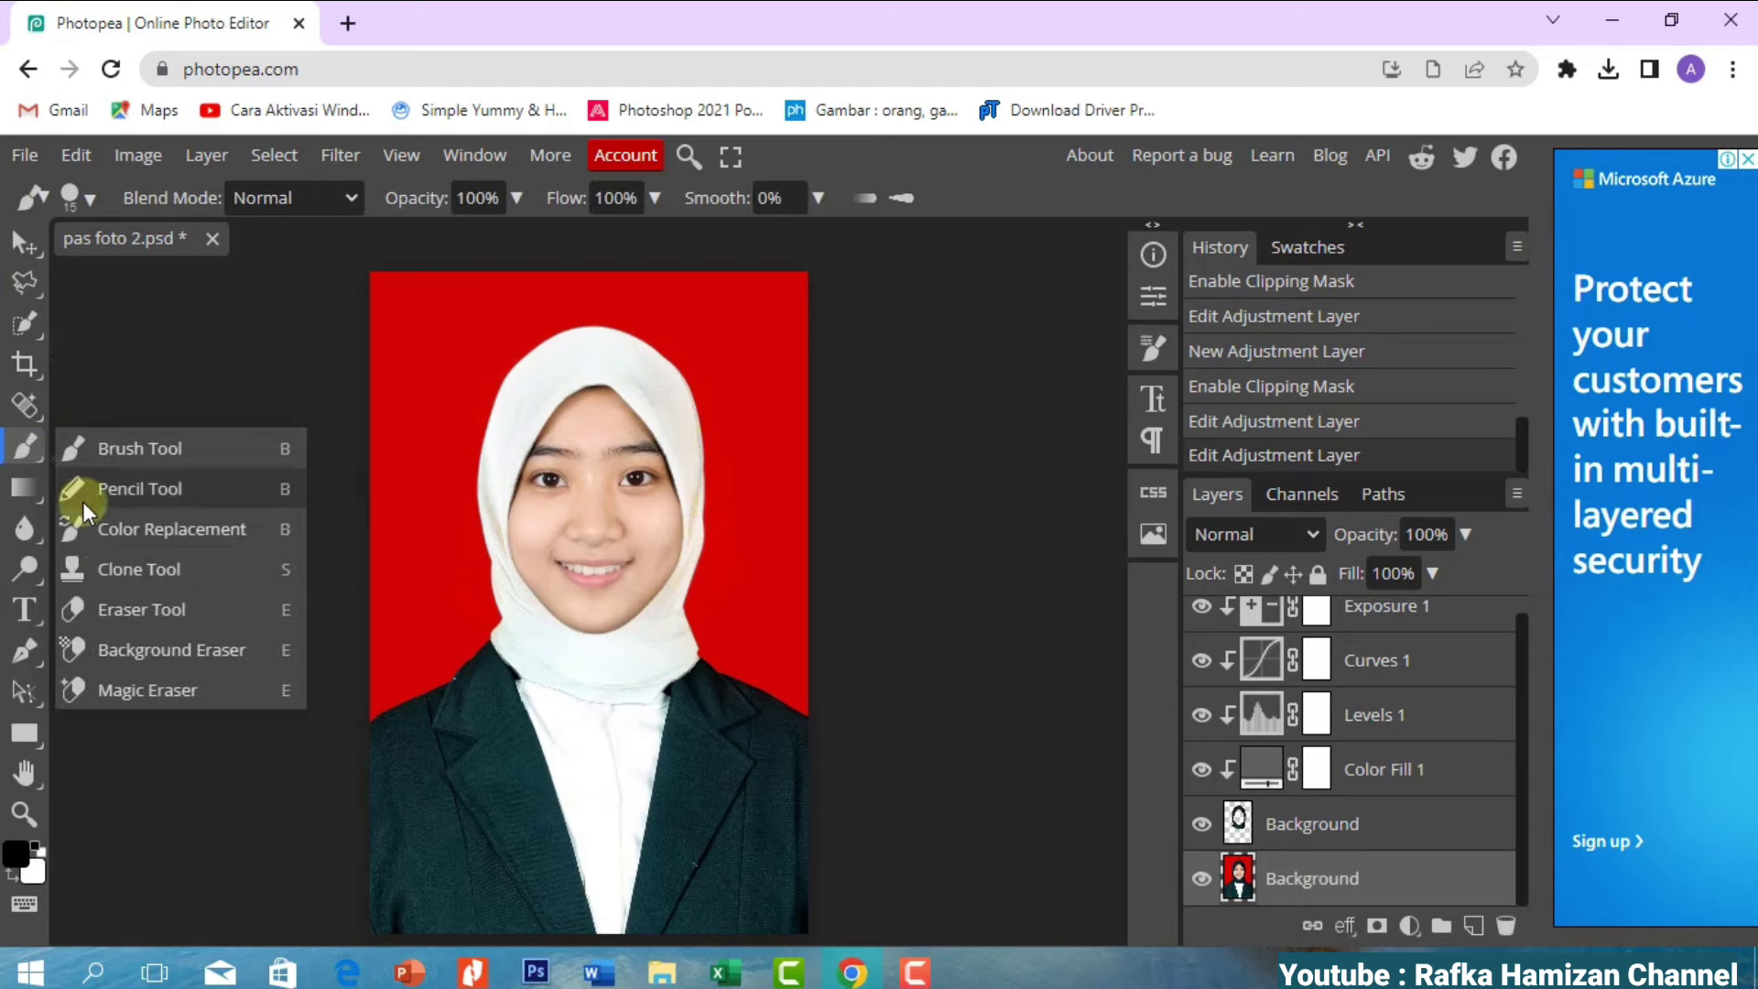
- Switch to the Clone Stamp Tool with a 145 px brush
{"action": "left_click", "coordinate": [101, 565]}
{"action": "left_click", "coordinate": [90, 198]}
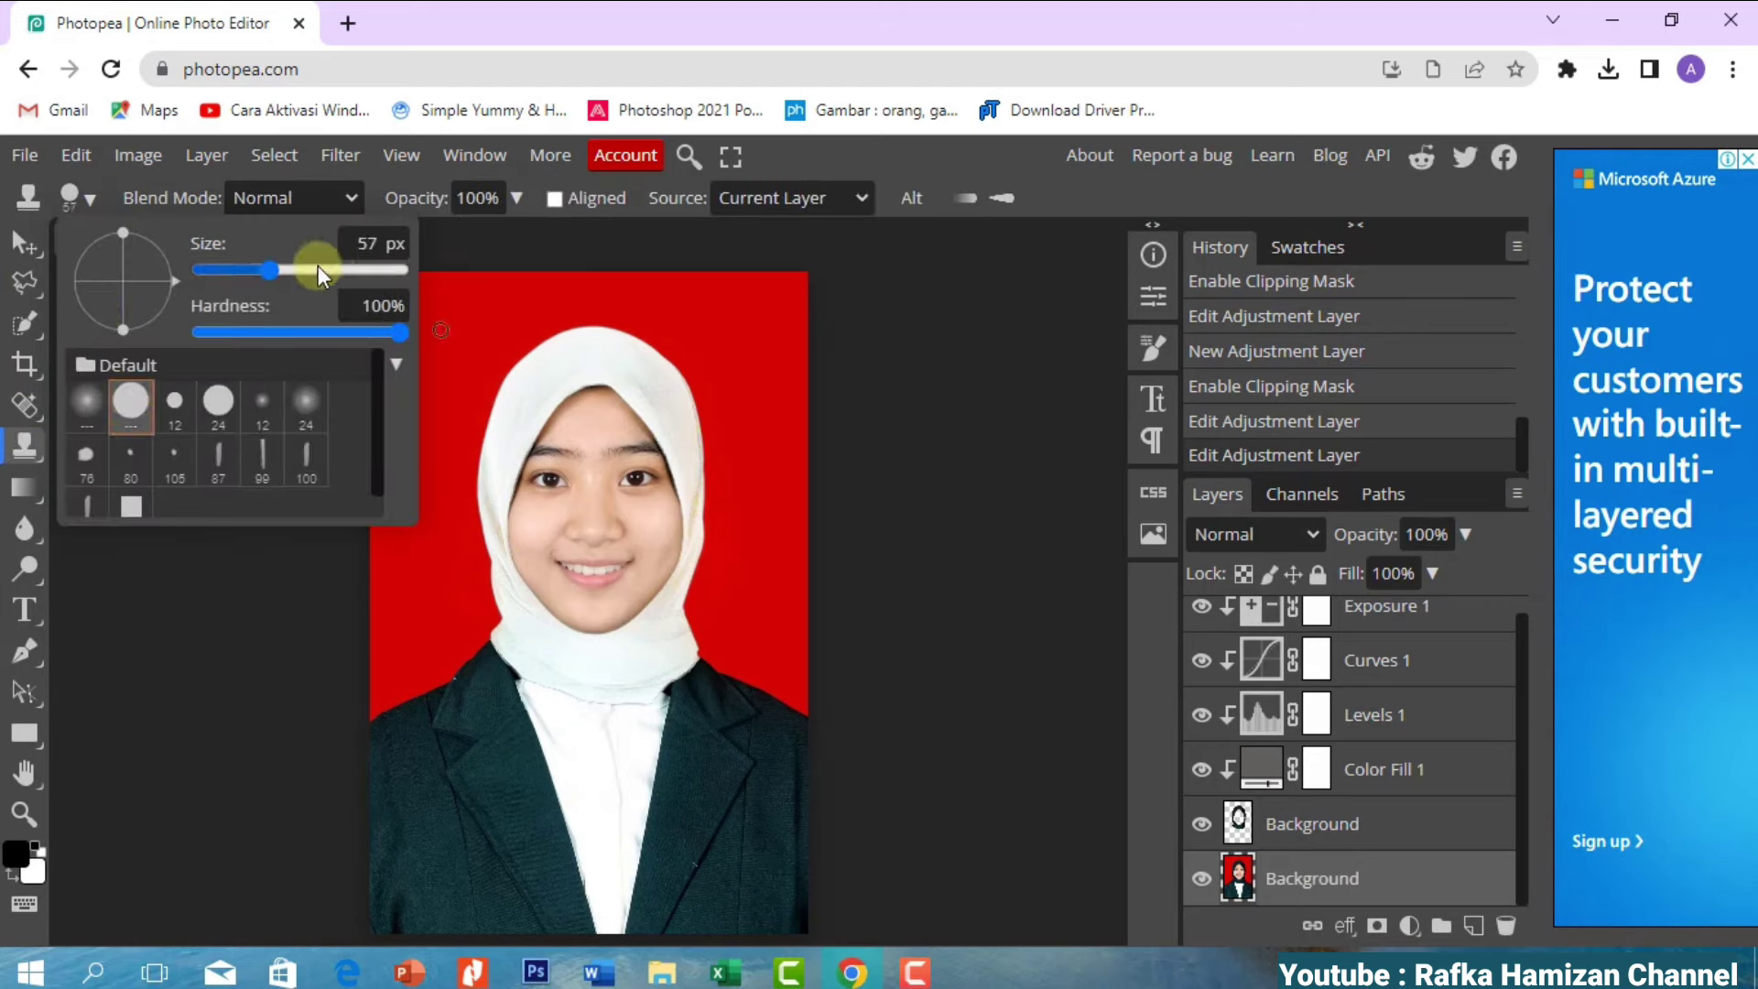
{"action": "left_click_drag", "start_coordinate": [297, 276], "coordinate": [299, 275]}
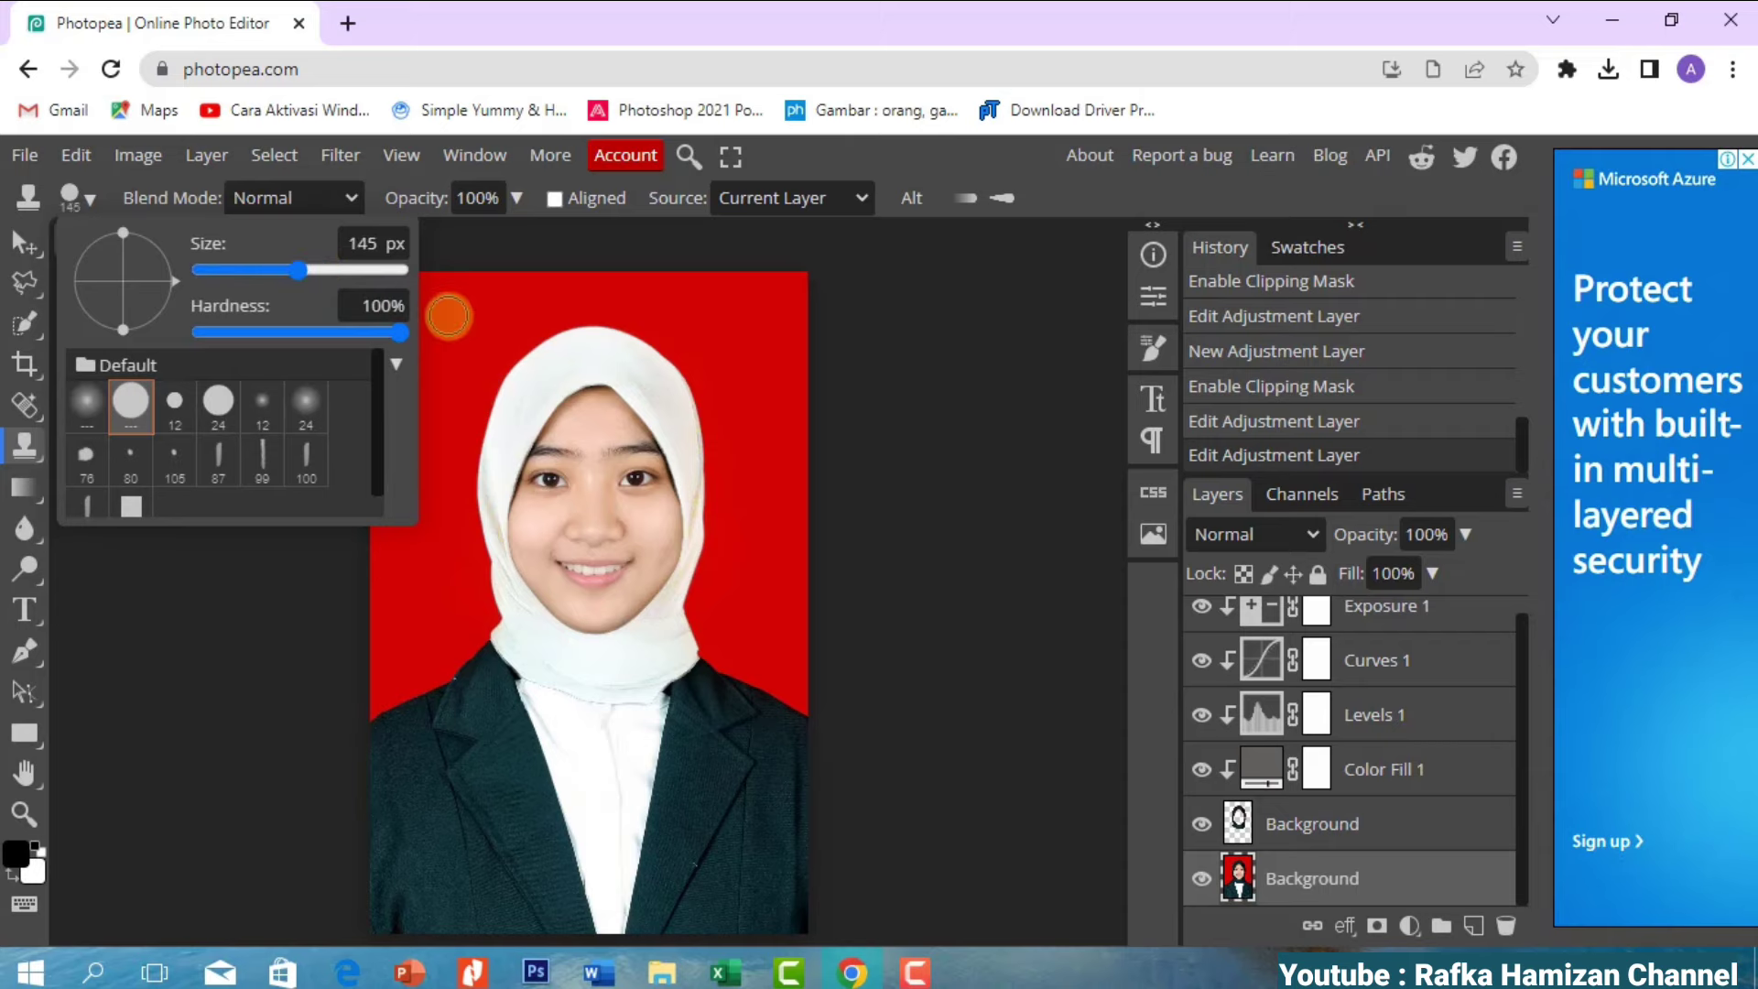
{"action": "left_click", "coordinate": [283, 561]}
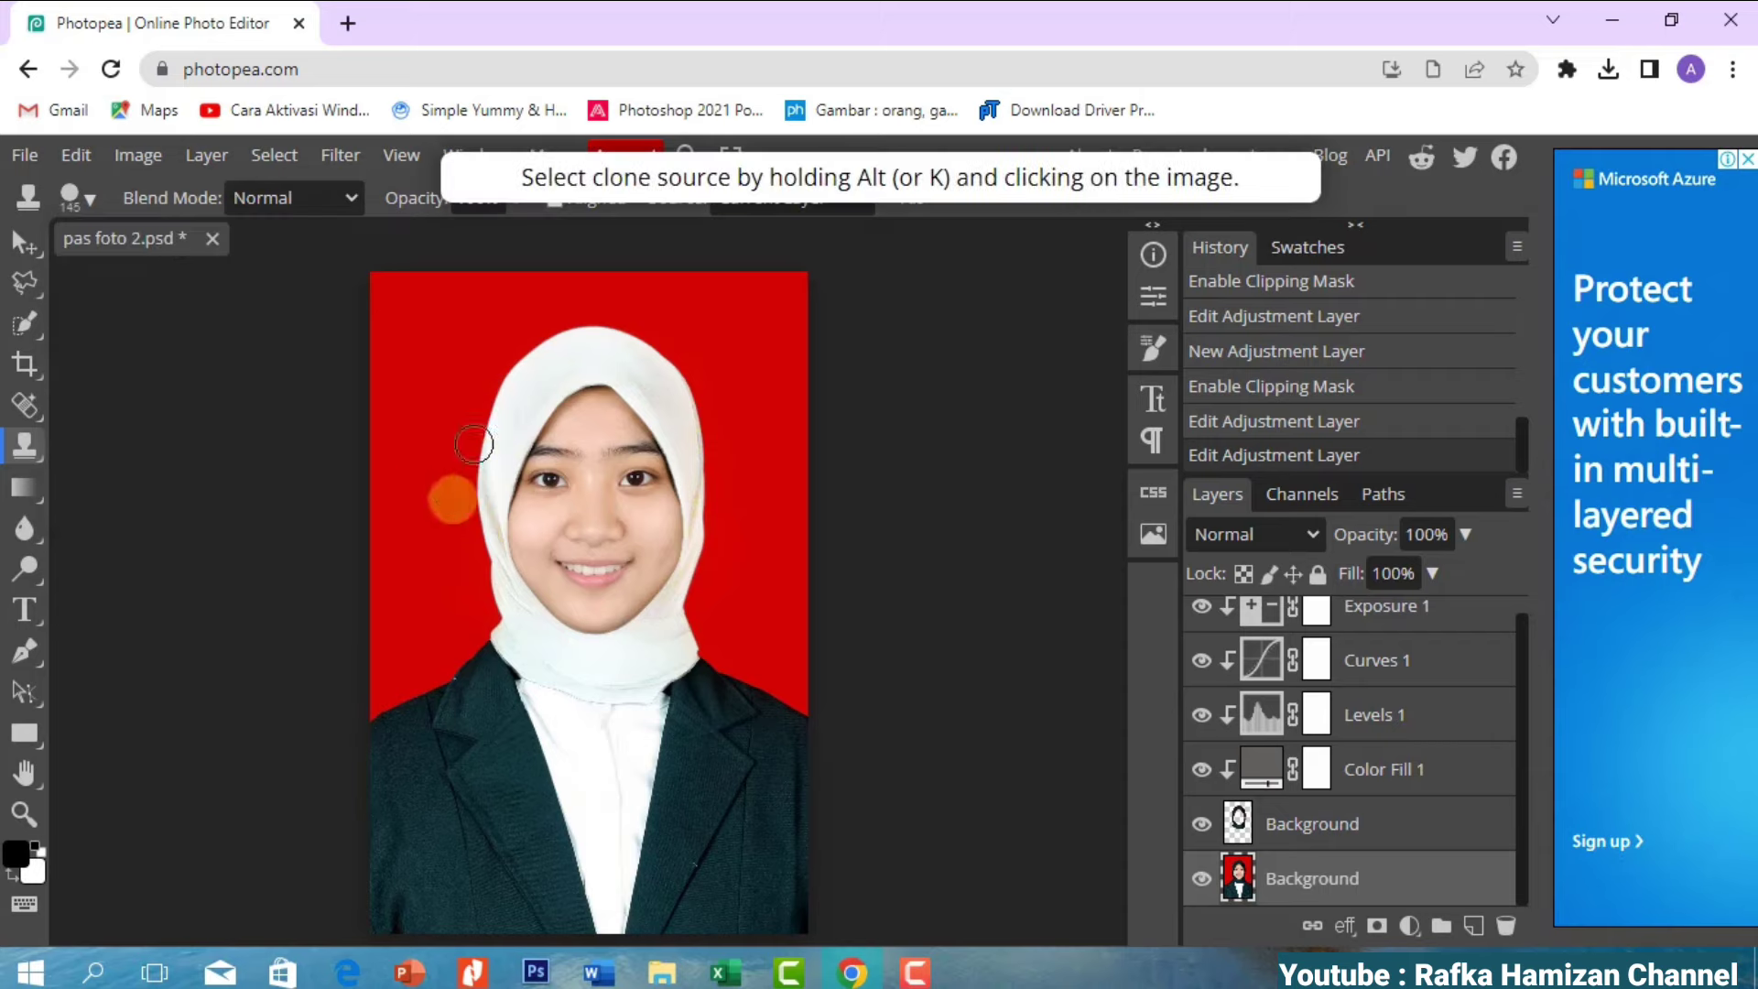
- Sample the red background and clone it over the hijab's lower rough edges
{"action": "scroll", "coordinate": [445, 524], "scroll_direction": "up", "scroll_amount": 1}
{"action": "scroll", "coordinate": [445, 523], "scroll_direction": "up", "scroll_amount": 1}
{"action": "scroll", "coordinate": [459, 510], "scroll_direction": "up", "scroll_amount": 1}
{"action": "scroll", "coordinate": [478, 440], "scroll_direction": "up", "scroll_amount": 1}
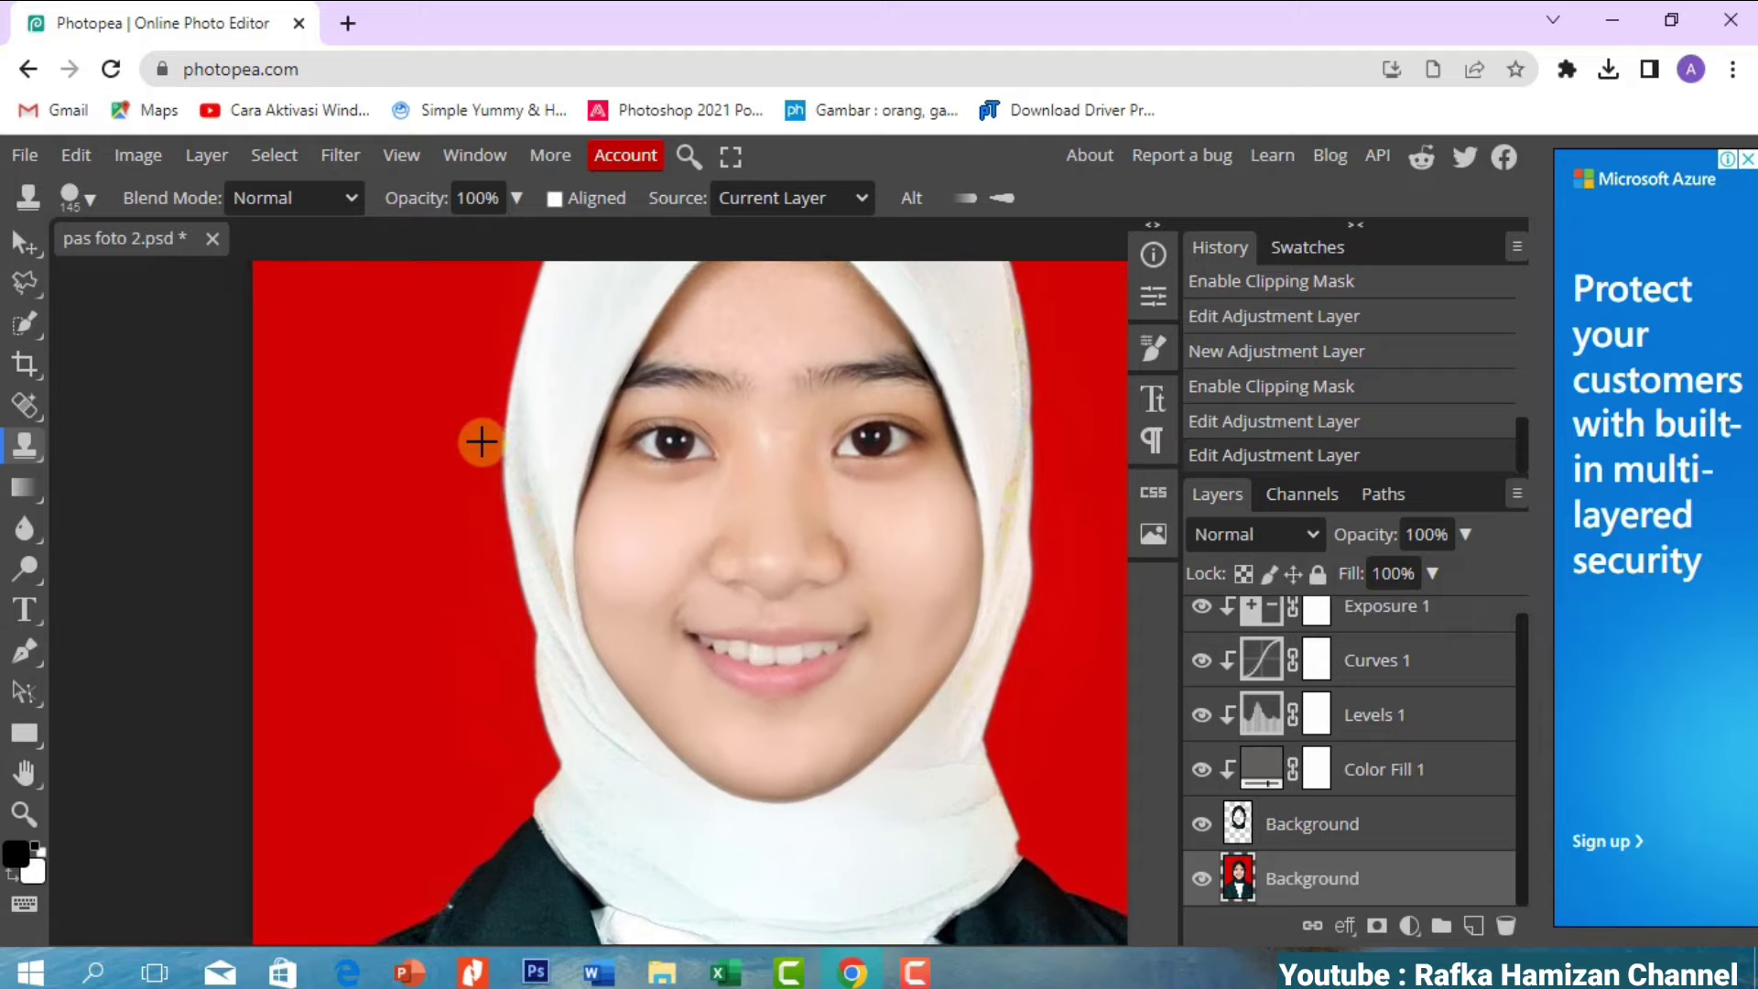
{"action": "scroll", "coordinate": [482, 442], "scroll_direction": "up", "scroll_amount": 1}
{"action": "scroll", "coordinate": [482, 442], "scroll_direction": "up", "scroll_amount": 2}
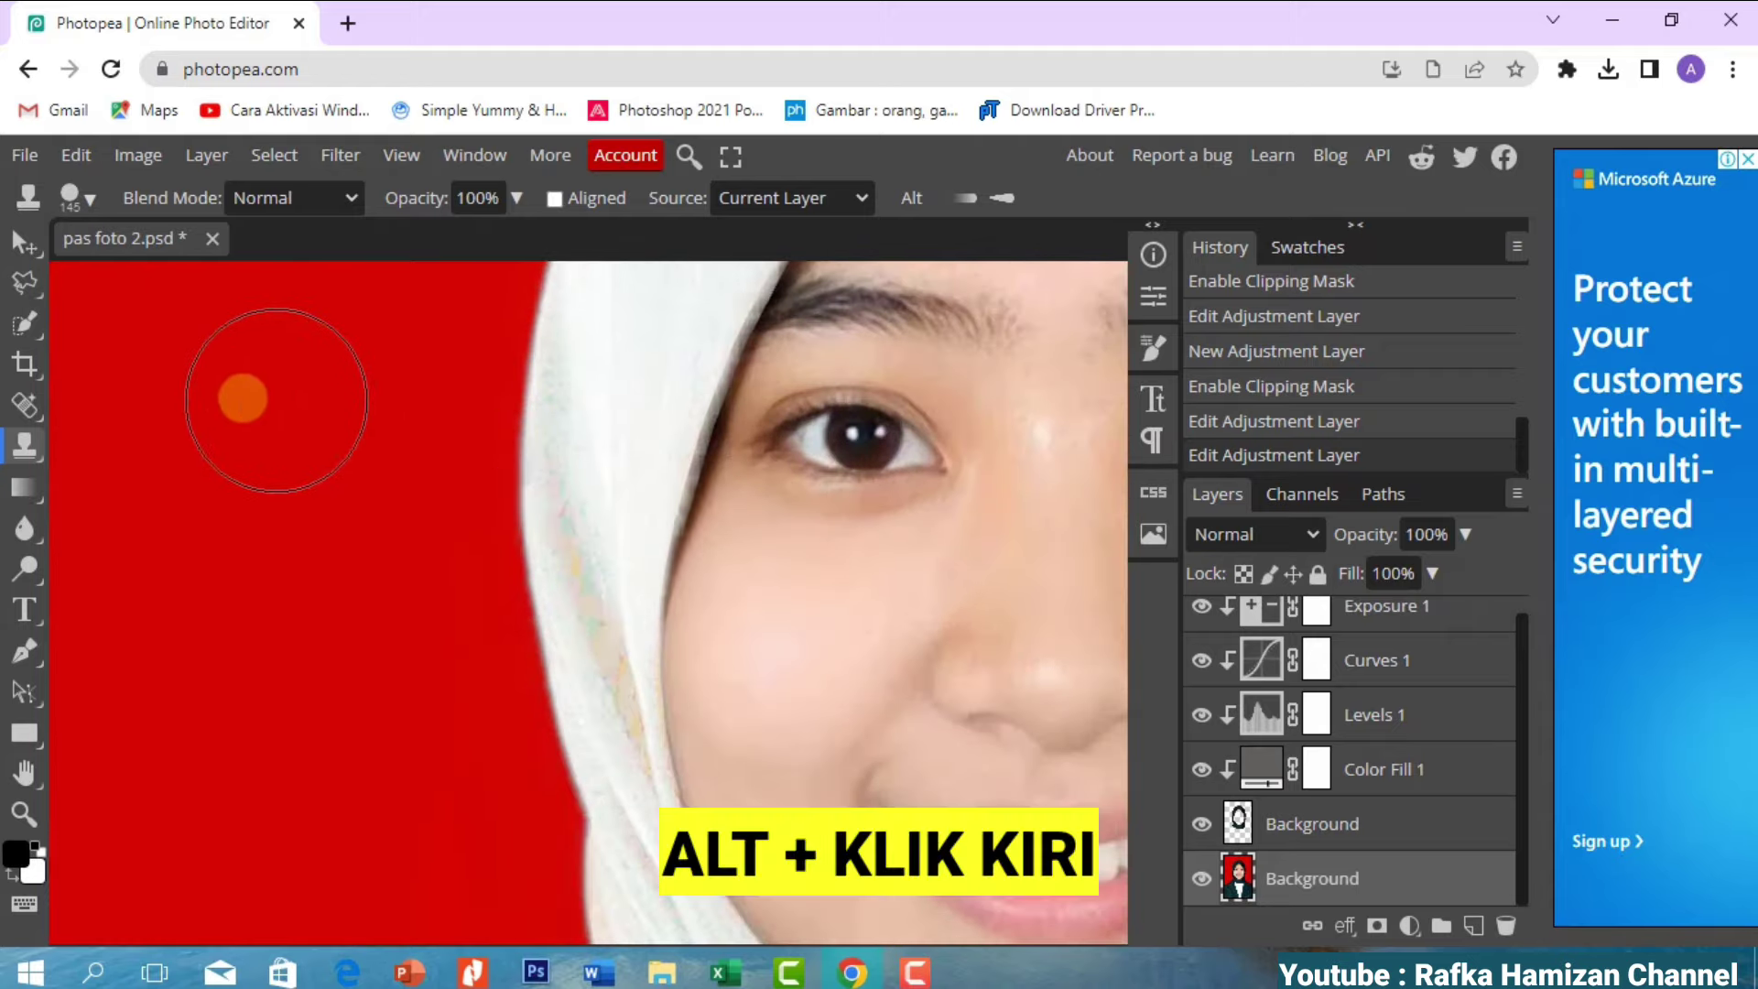
{"action": "left_click", "coordinate": [227, 410], "text": "alt"}
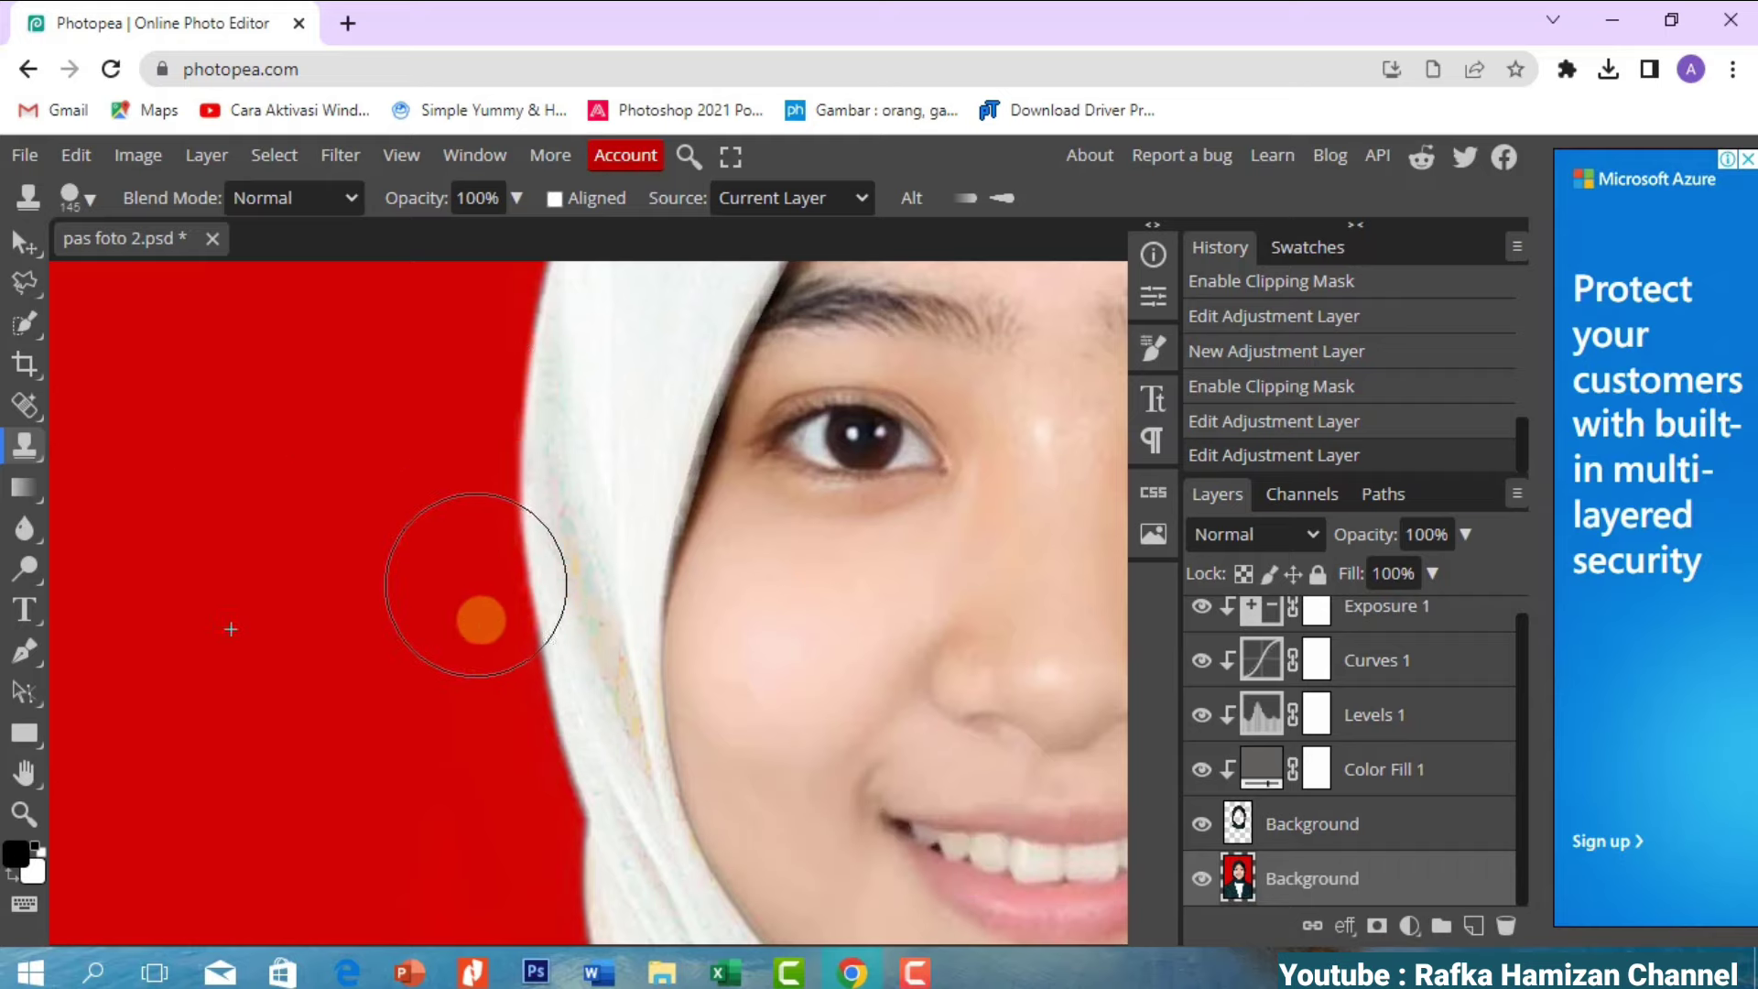
{"action": "left_click", "coordinate": [506, 821]}
{"action": "scroll", "coordinate": [510, 675], "scroll_direction": "down", "scroll_amount": 4}
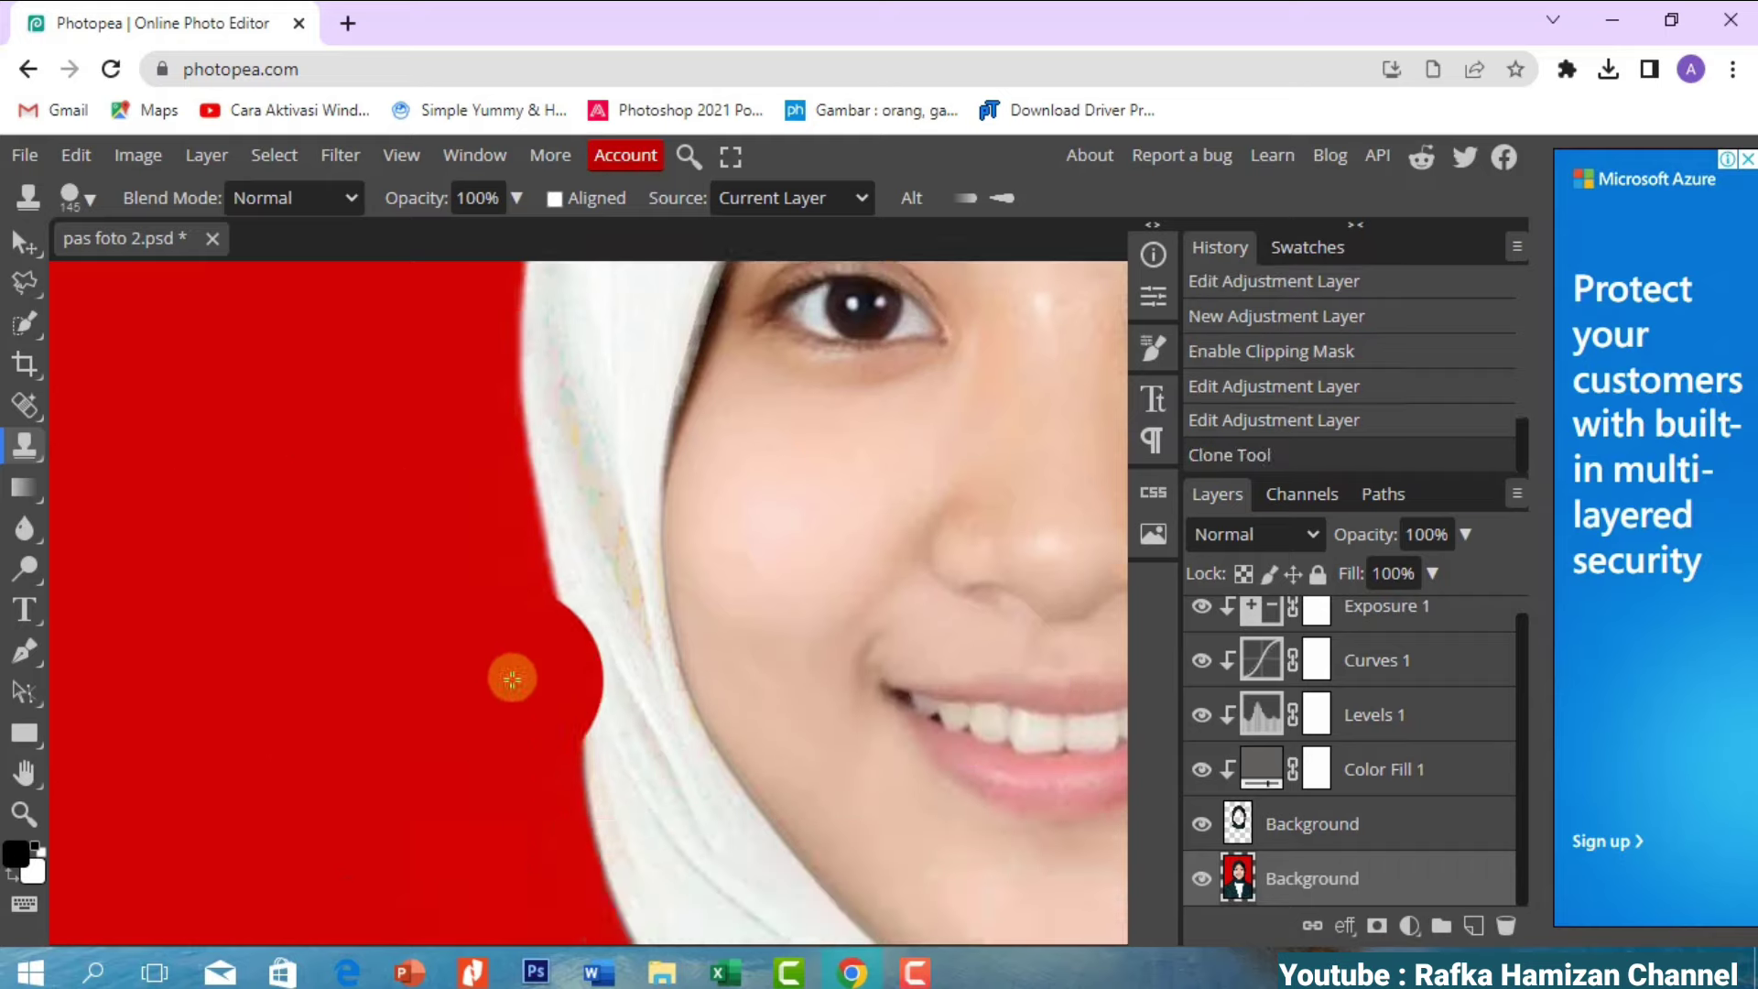
{"action": "scroll", "coordinate": [495, 649], "scroll_direction": "down", "scroll_amount": 3}
{"action": "scroll", "coordinate": [302, 539], "scroll_direction": "up", "scroll_amount": 3}
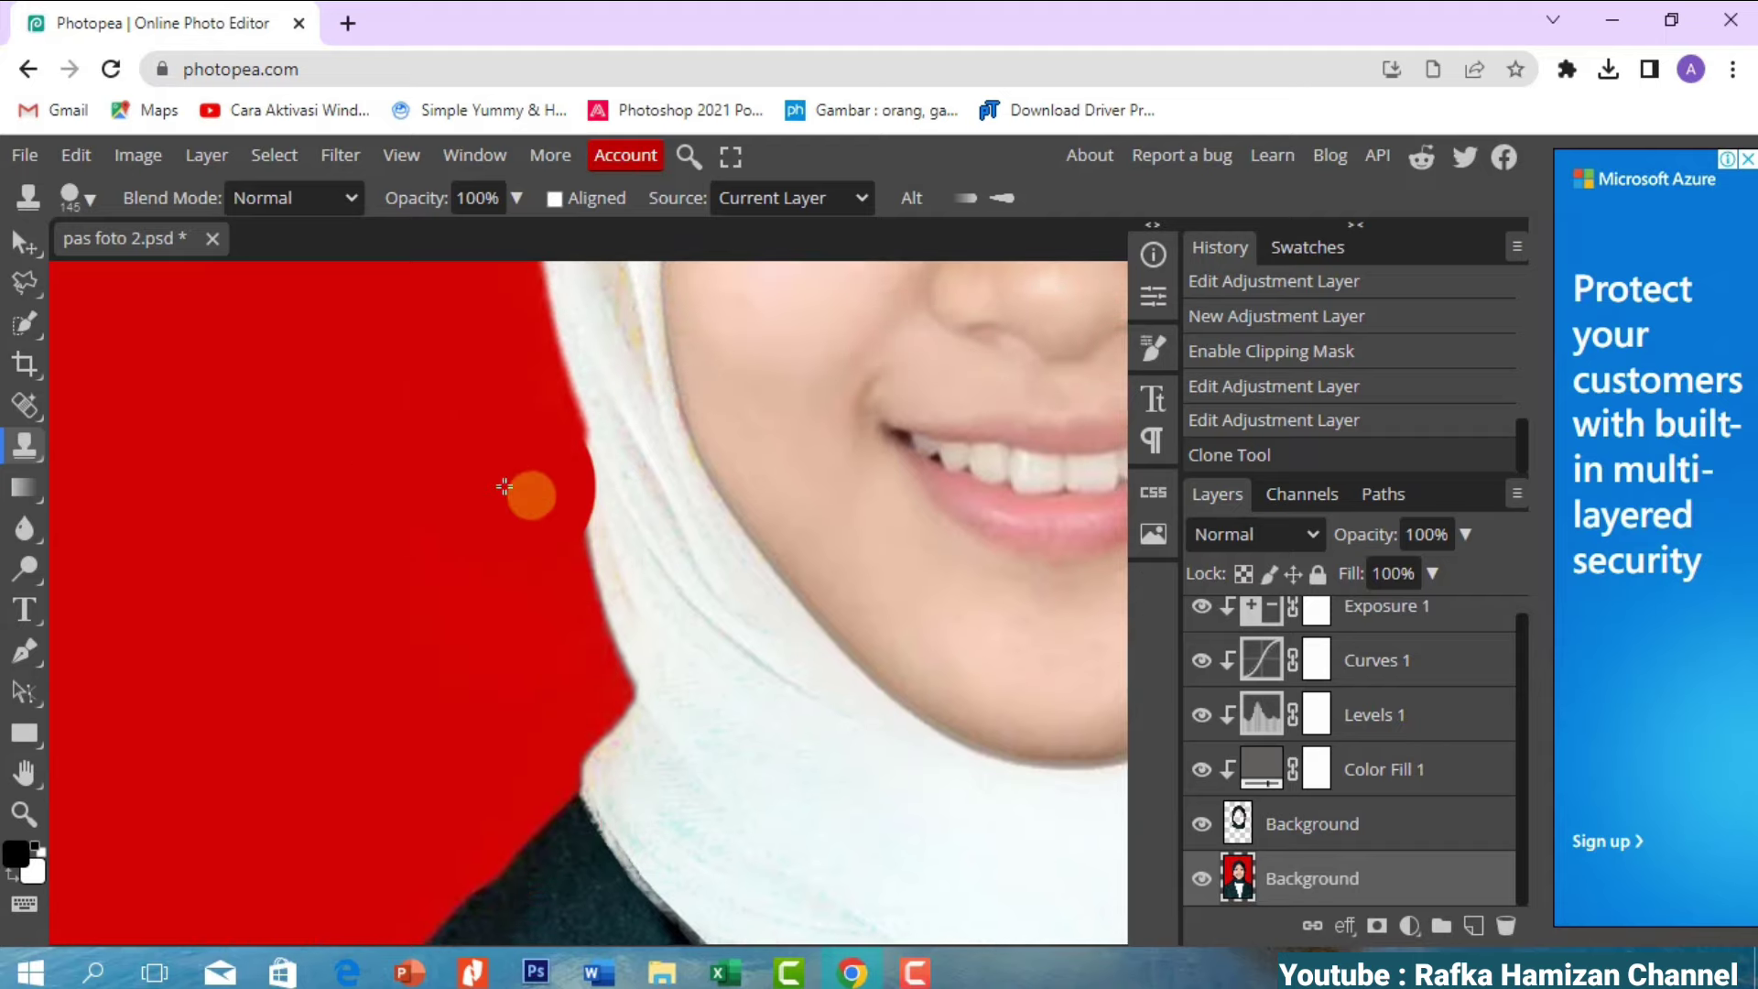
{"action": "scroll", "coordinate": [562, 699], "scroll_direction": "up", "scroll_amount": 2}
{"action": "left_click", "coordinate": [538, 520]}
- Clone red background over the hijab's top edge and the stray edge beside the chin
{"action": "scroll", "coordinate": [538, 513], "scroll_direction": "up", "scroll_amount": 10}
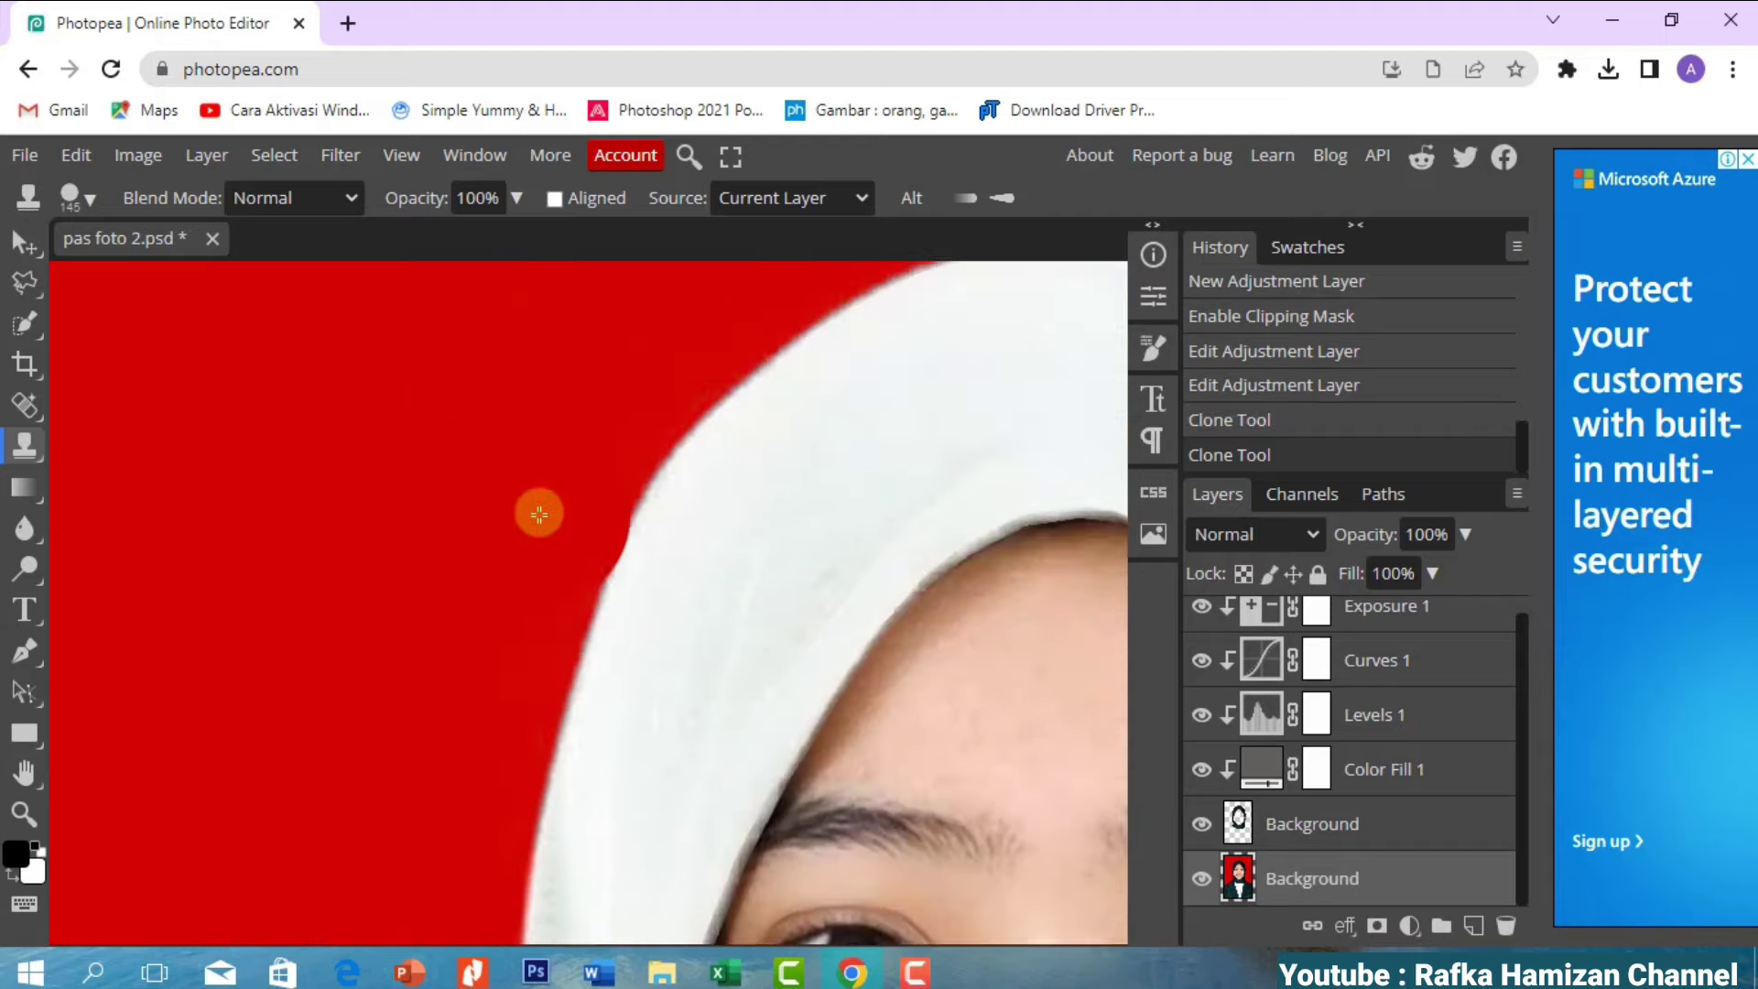
{"action": "left_click", "coordinate": [172, 469]}
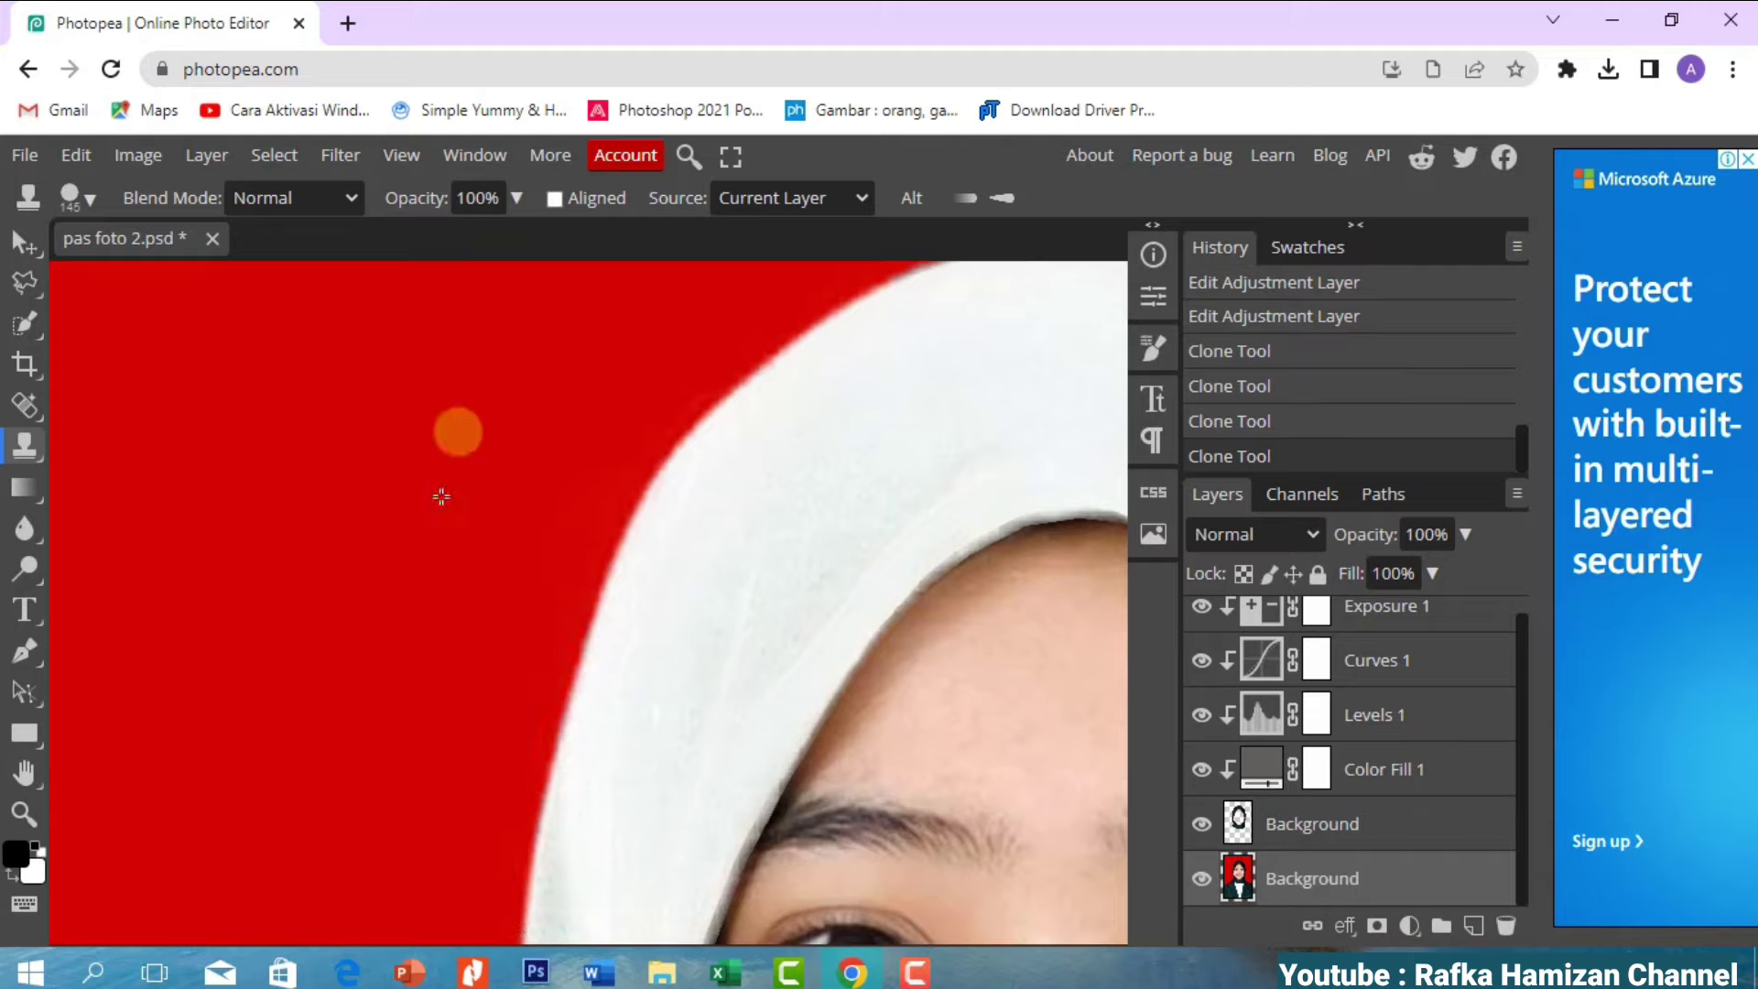
{"action": "scroll", "coordinate": [455, 428], "scroll_direction": "up", "scroll_amount": 2}
{"action": "left_click", "coordinate": [592, 298]}
{"action": "scroll", "coordinate": [641, 339], "scroll_direction": "up", "scroll_amount": 5}
{"action": "left_click", "coordinate": [379, 479]}
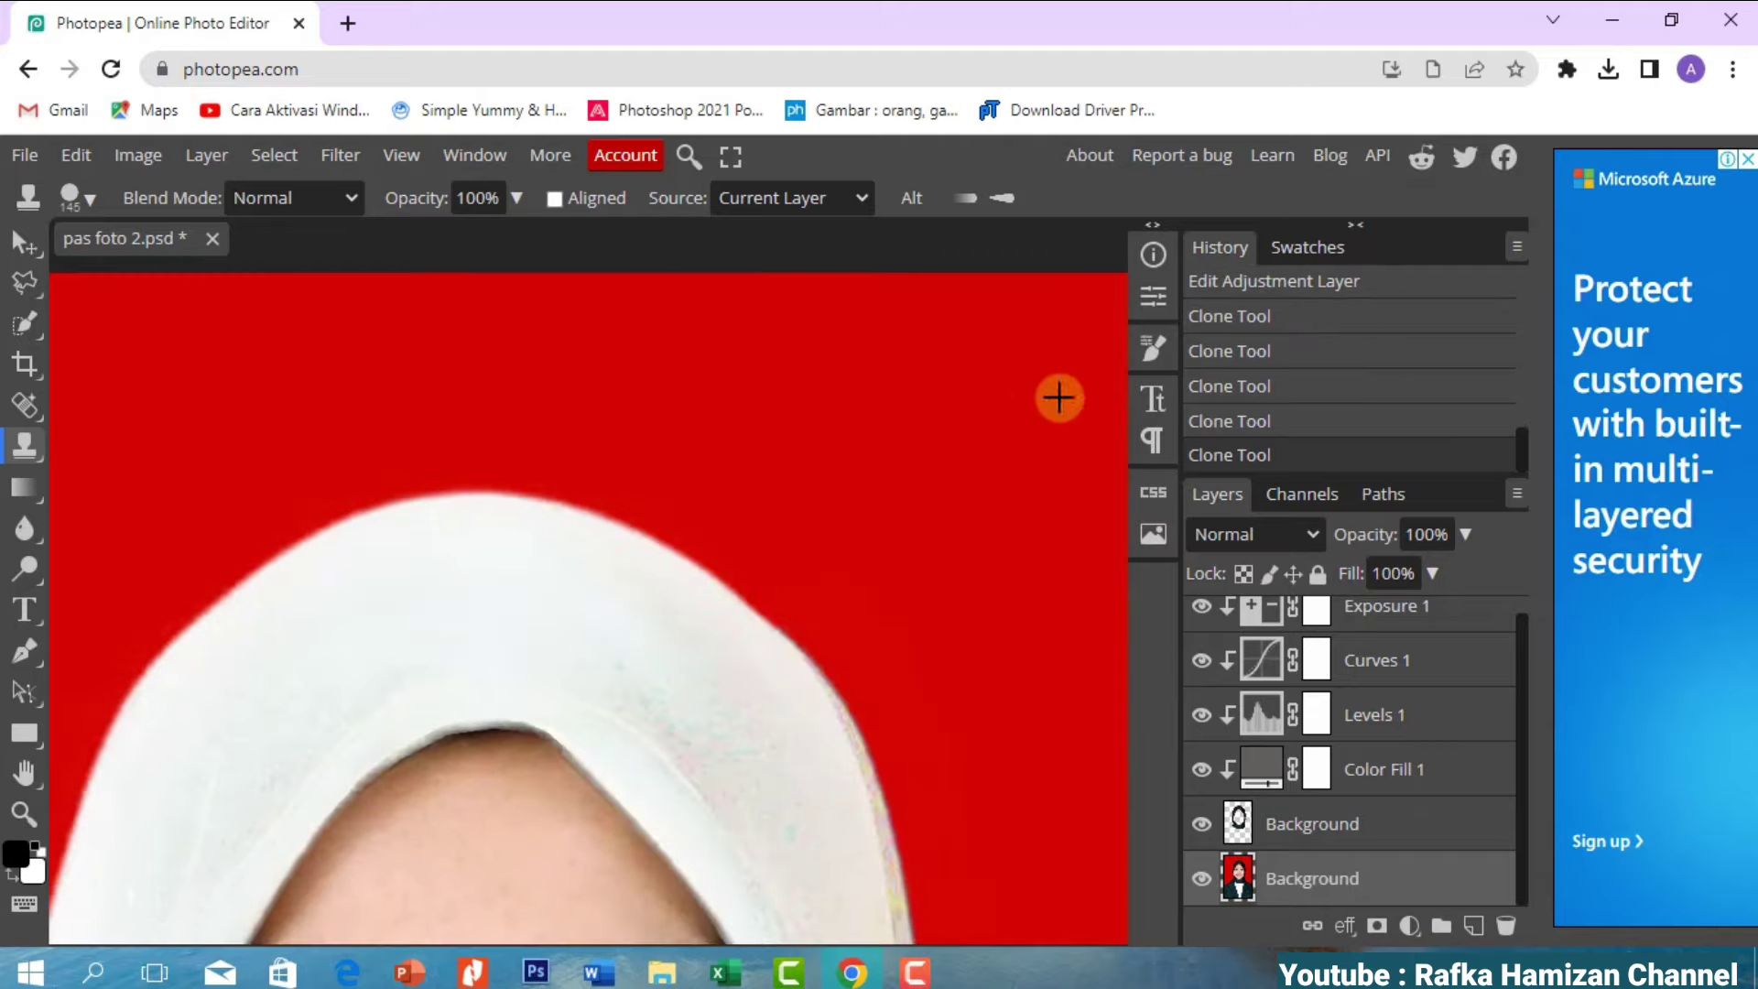
{"action": "scroll", "coordinate": [930, 550], "scroll_direction": "down", "scroll_amount": 4}
{"action": "left_click", "coordinate": [903, 588]}
{"action": "scroll", "coordinate": [1007, 458], "scroll_direction": "down", "scroll_amount": 3}
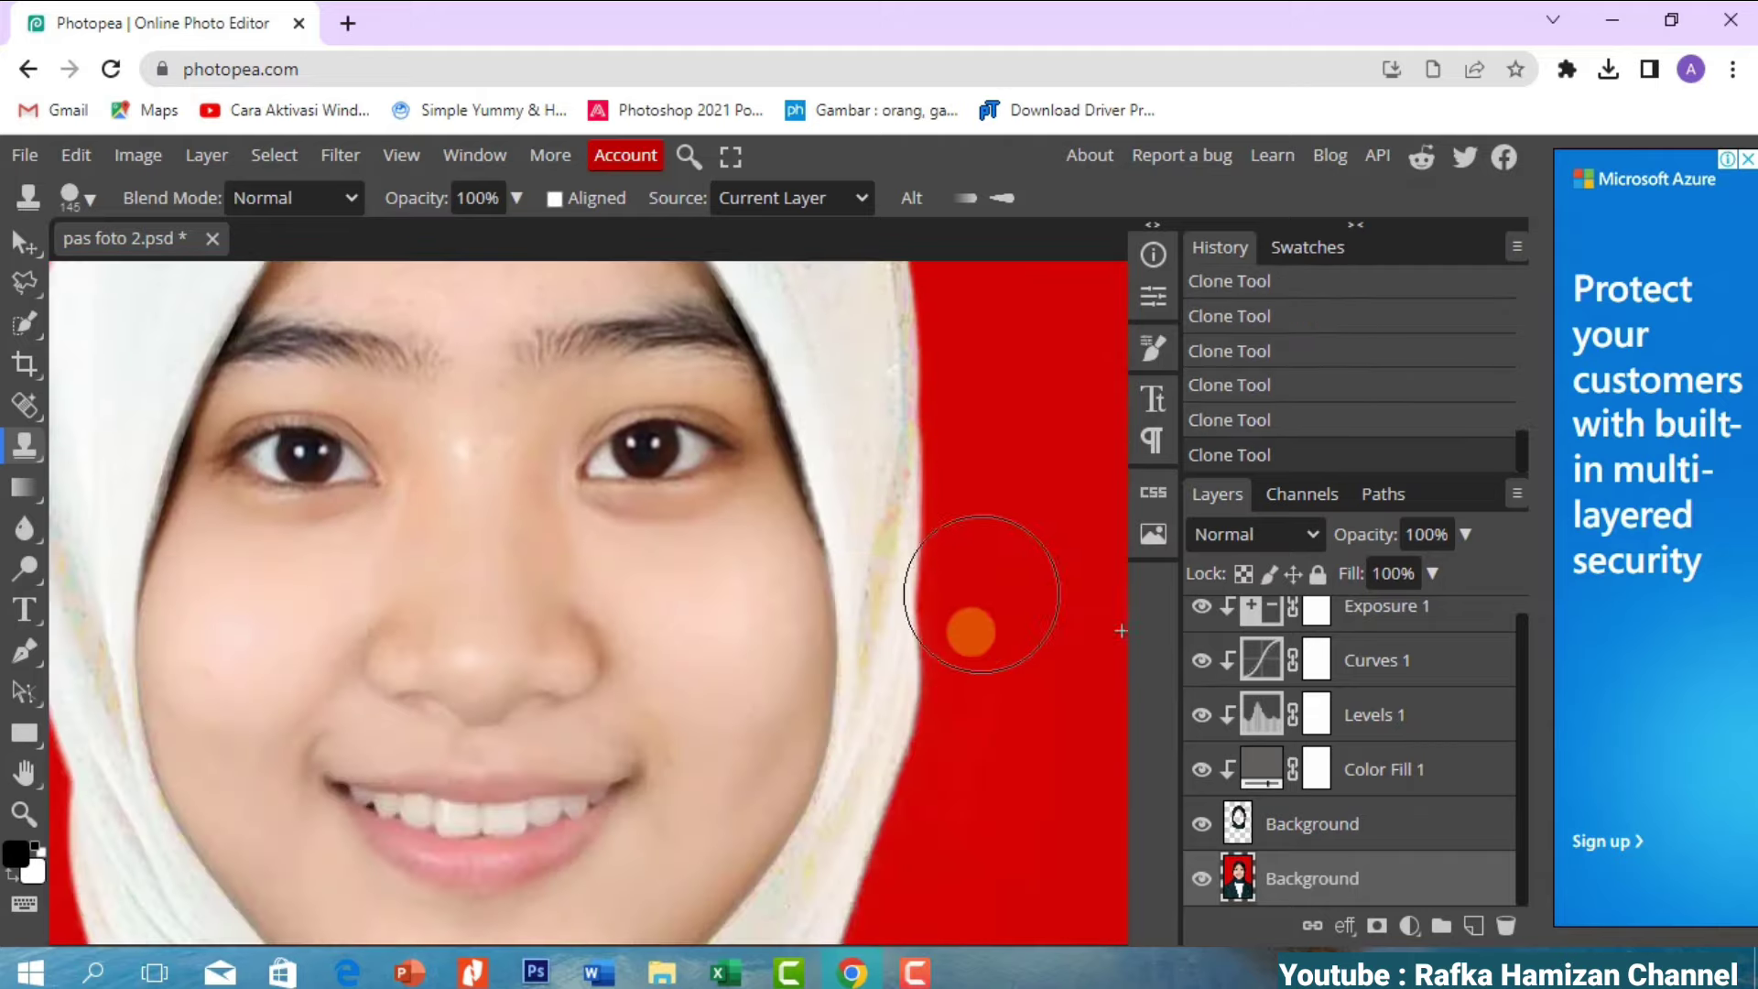
{"action": "scroll", "coordinate": [1026, 512], "scroll_direction": "down", "scroll_amount": 3}
{"action": "scroll", "coordinate": [998, 316], "scroll_direction": "up", "scroll_amount": 2}
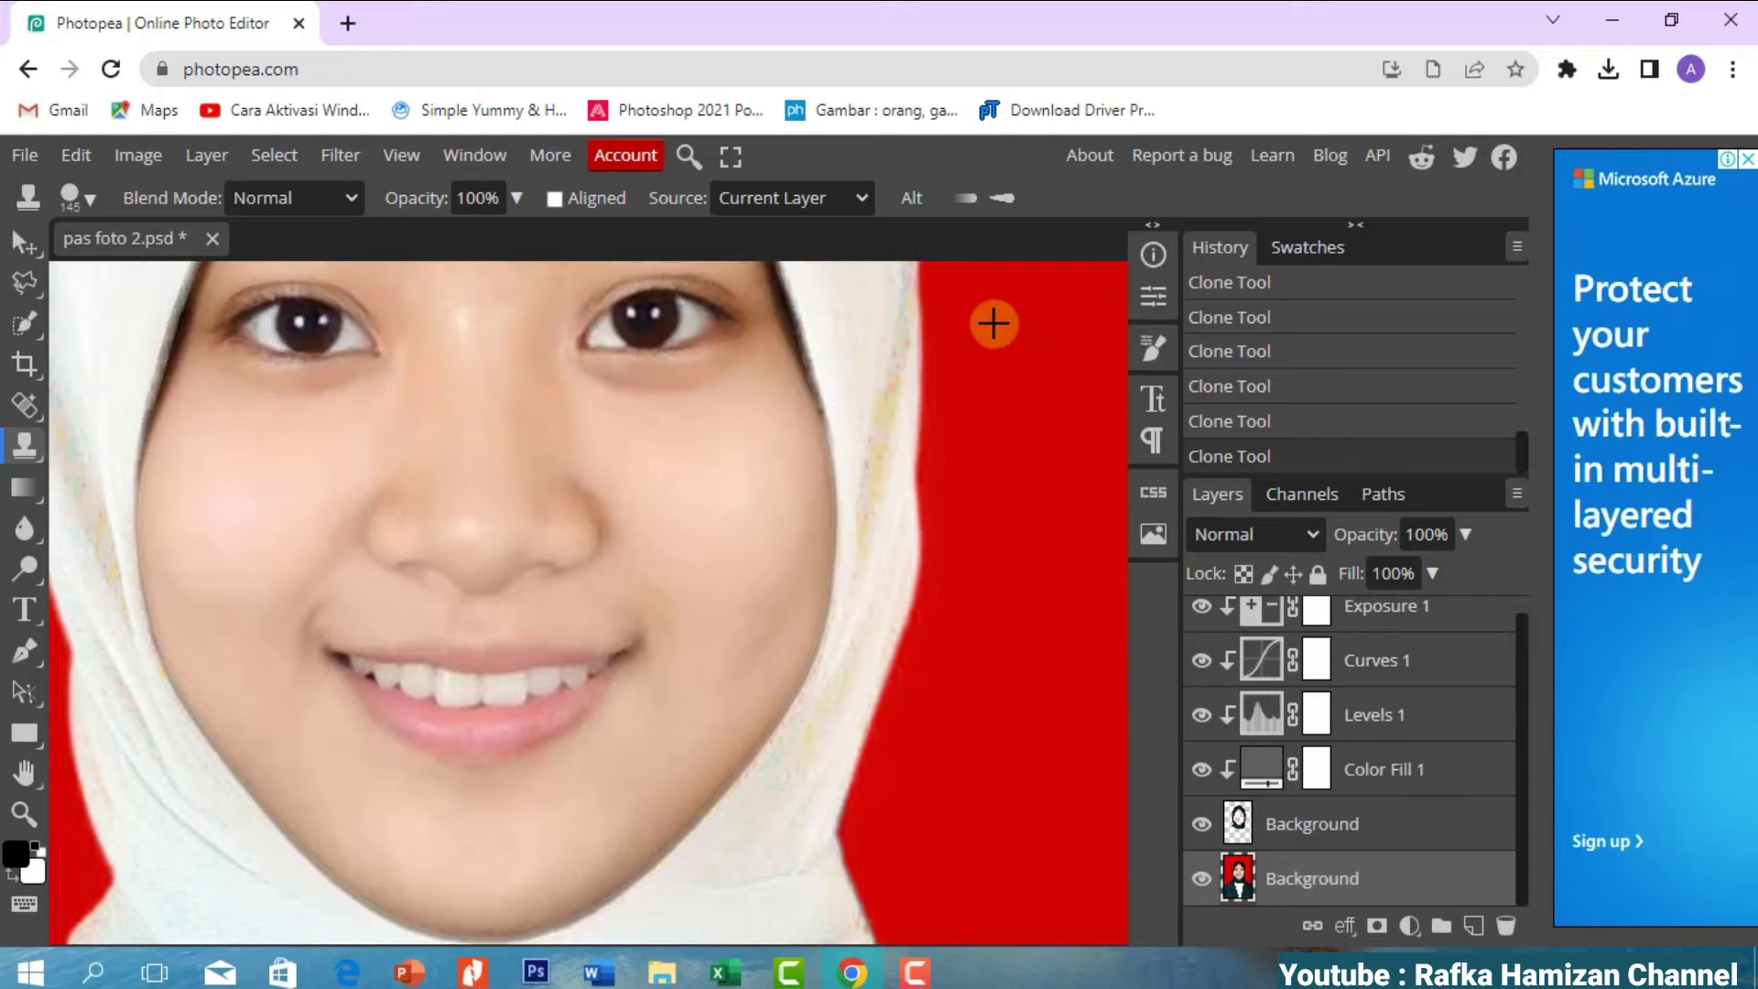
{"action": "scroll", "coordinate": [1041, 597], "scroll_direction": "down", "scroll_amount": 4}
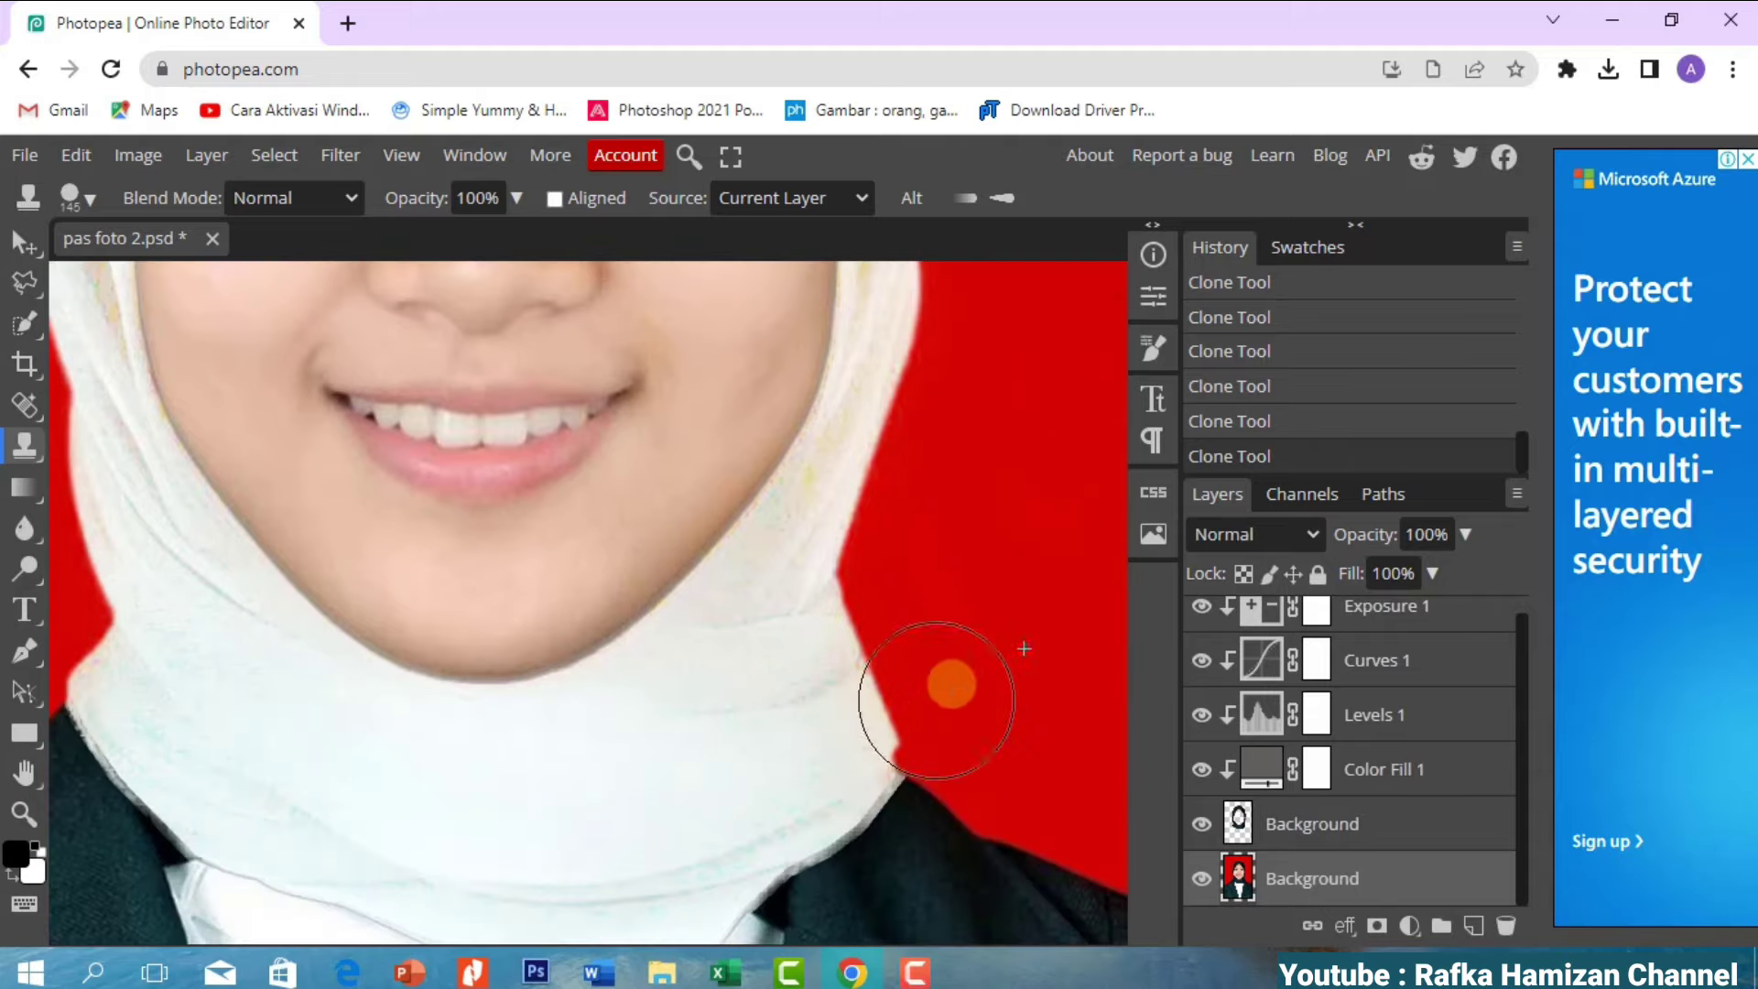
{"action": "scroll", "coordinate": [1008, 346], "scroll_direction": "down", "scroll_amount": 3}
{"action": "scroll", "coordinate": [915, 366], "scroll_direction": "up", "scroll_amount": 3}
{"action": "left_click", "coordinate": [625, 522]}
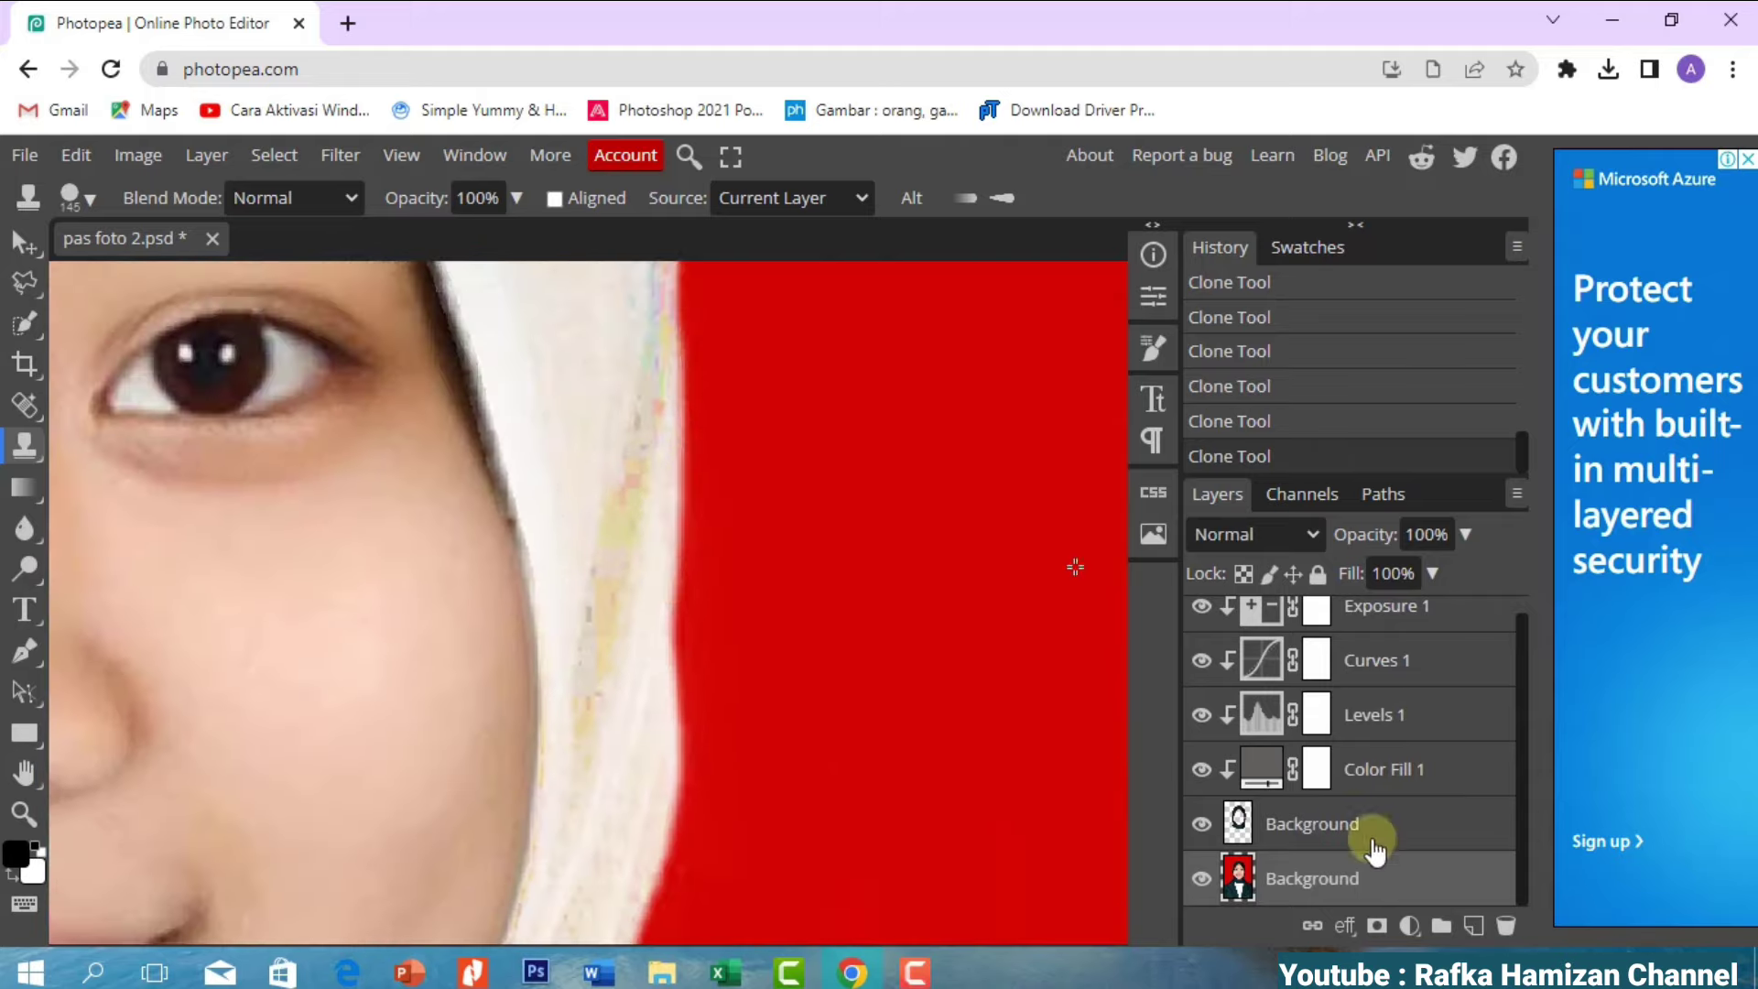
- On the upper Background layer, set a soft 25 px clone brush at 32% opacity
{"action": "left_click", "coordinate": [1322, 824]}
{"action": "left_click", "coordinate": [67, 198]}
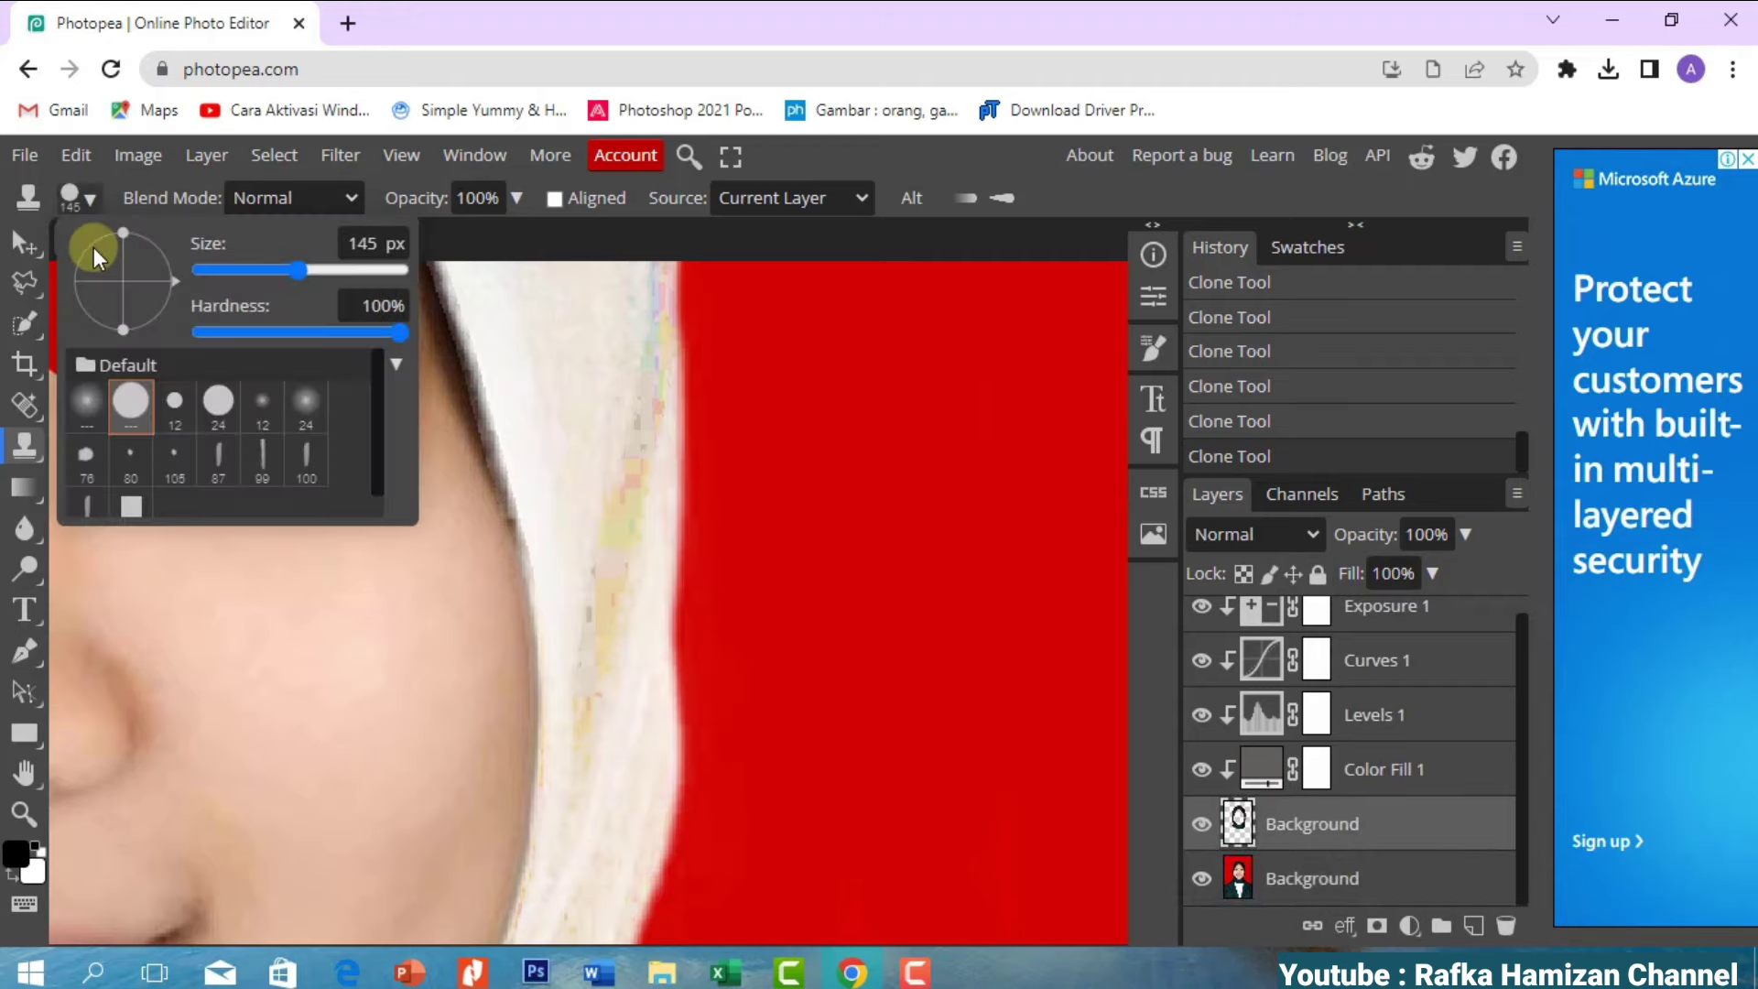
{"action": "left_click", "coordinate": [92, 411]}
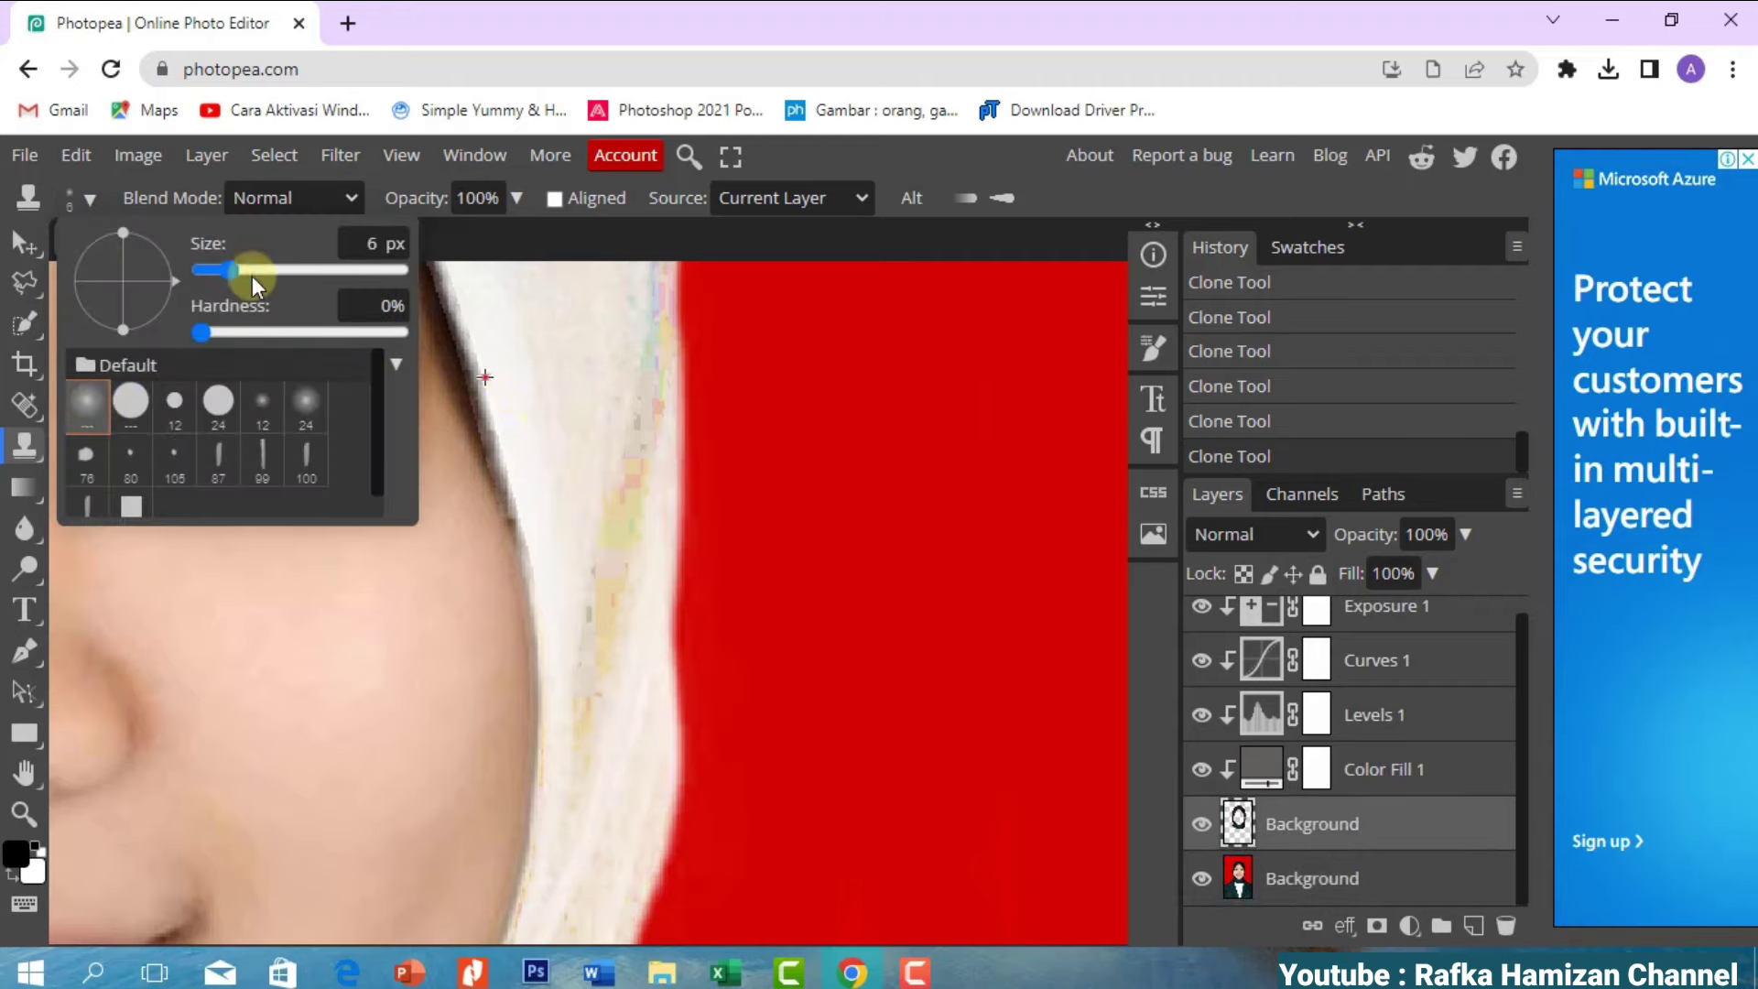
{"action": "left_click_drag", "start_coordinate": [250, 277], "coordinate": [253, 270]}
{"action": "left_click", "coordinate": [942, 165]}
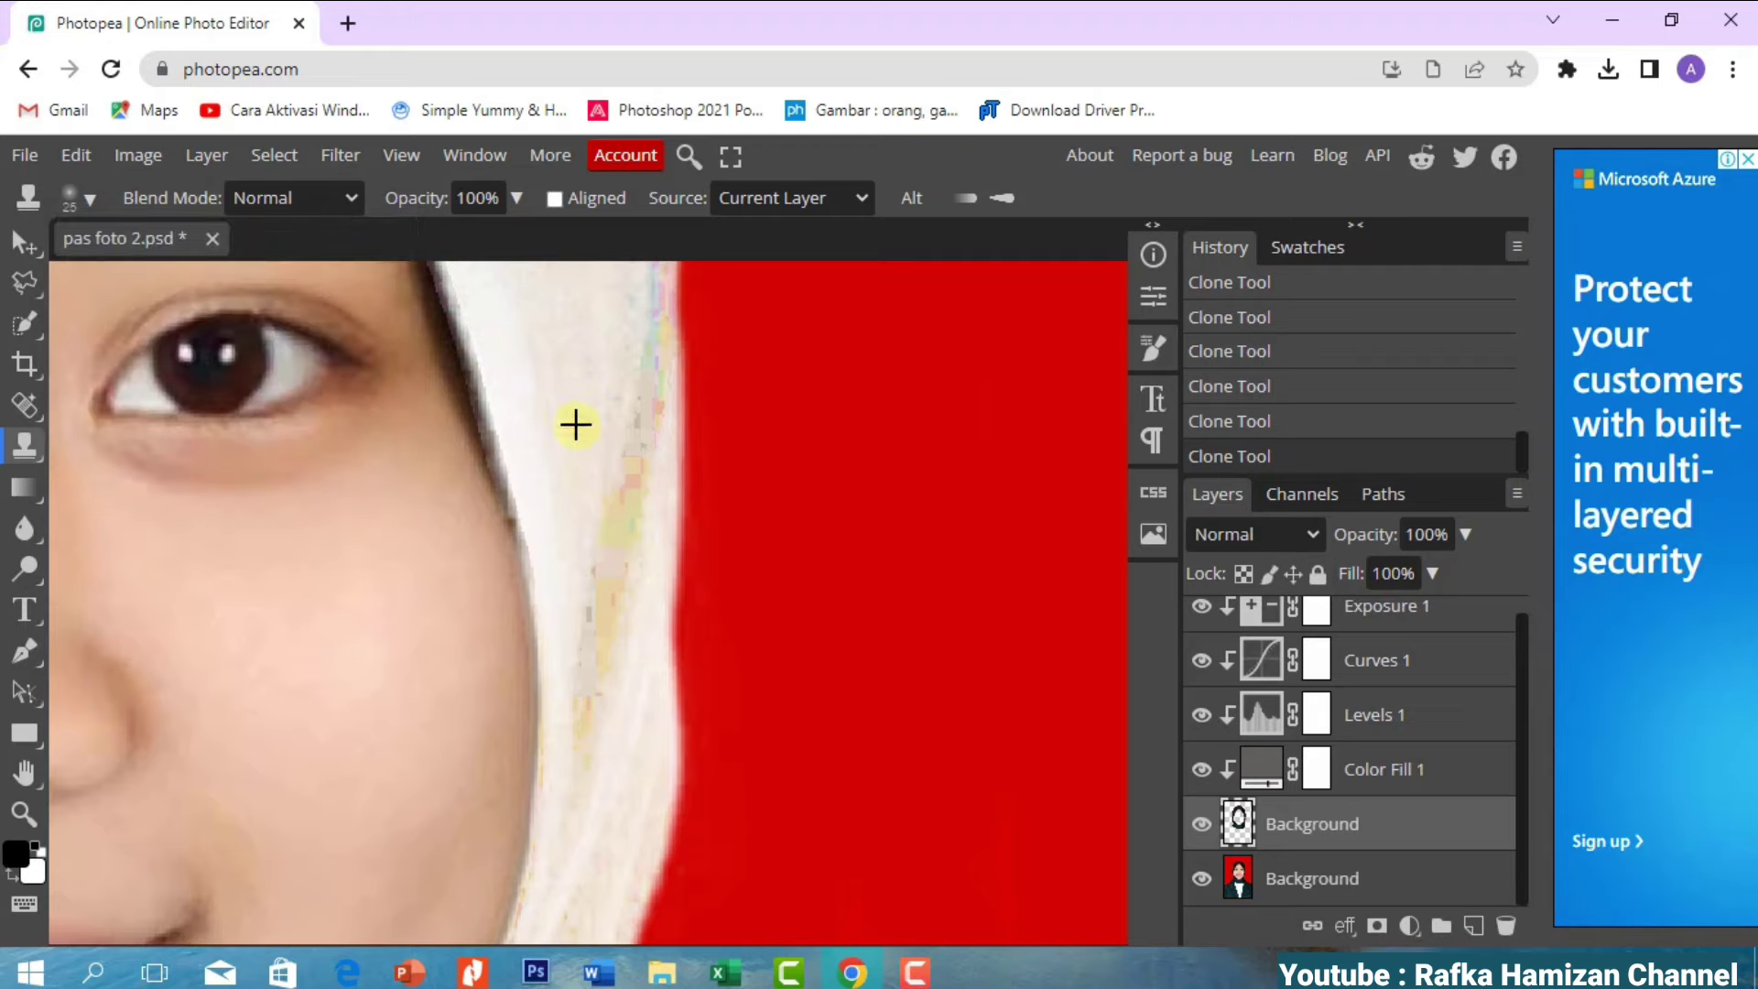
{"action": "left_click_drag", "start_coordinate": [517, 198], "coordinate": [460, 239]}
- Clone over the colour speckles along the headscarf edge beside the cheek
{"action": "left_click_drag", "start_coordinate": [608, 392], "coordinate": [628, 638]}
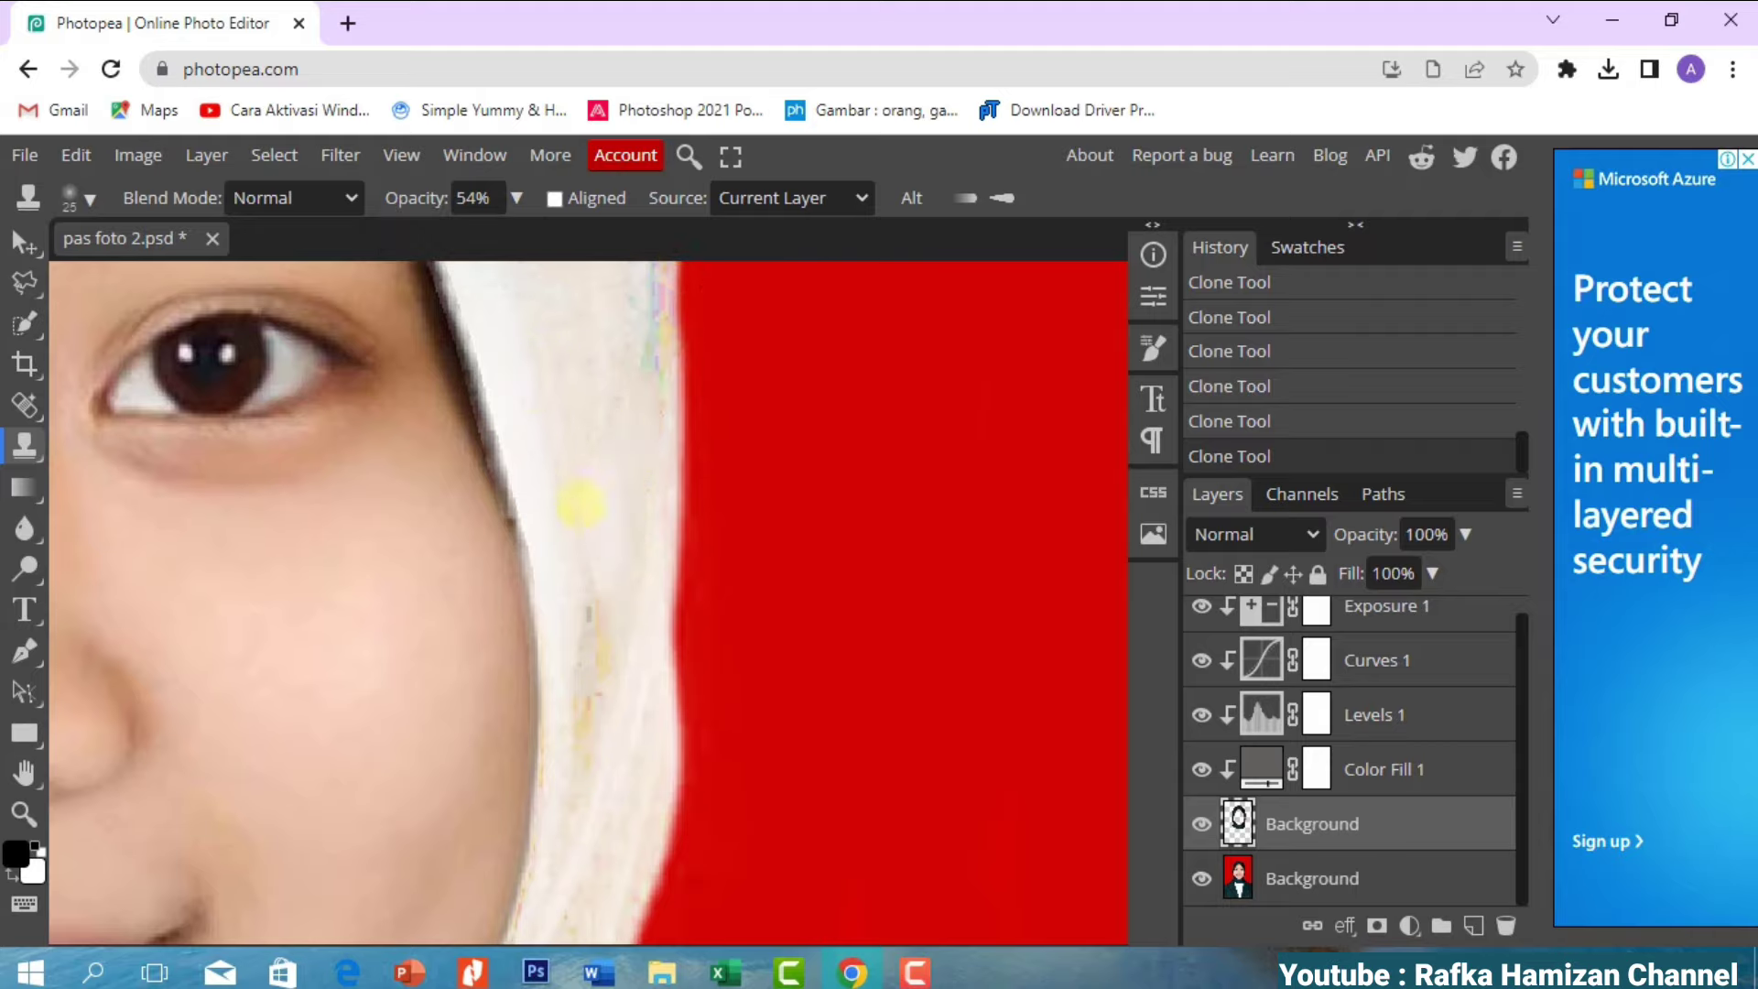
{"action": "left_click", "coordinate": [516, 198]}
{"action": "left_click", "coordinate": [816, 238]}
{"action": "left_click_drag", "start_coordinate": [595, 719], "coordinate": [604, 612]}
{"action": "scroll", "coordinate": [624, 431], "scroll_direction": "up", "scroll_amount": 3}
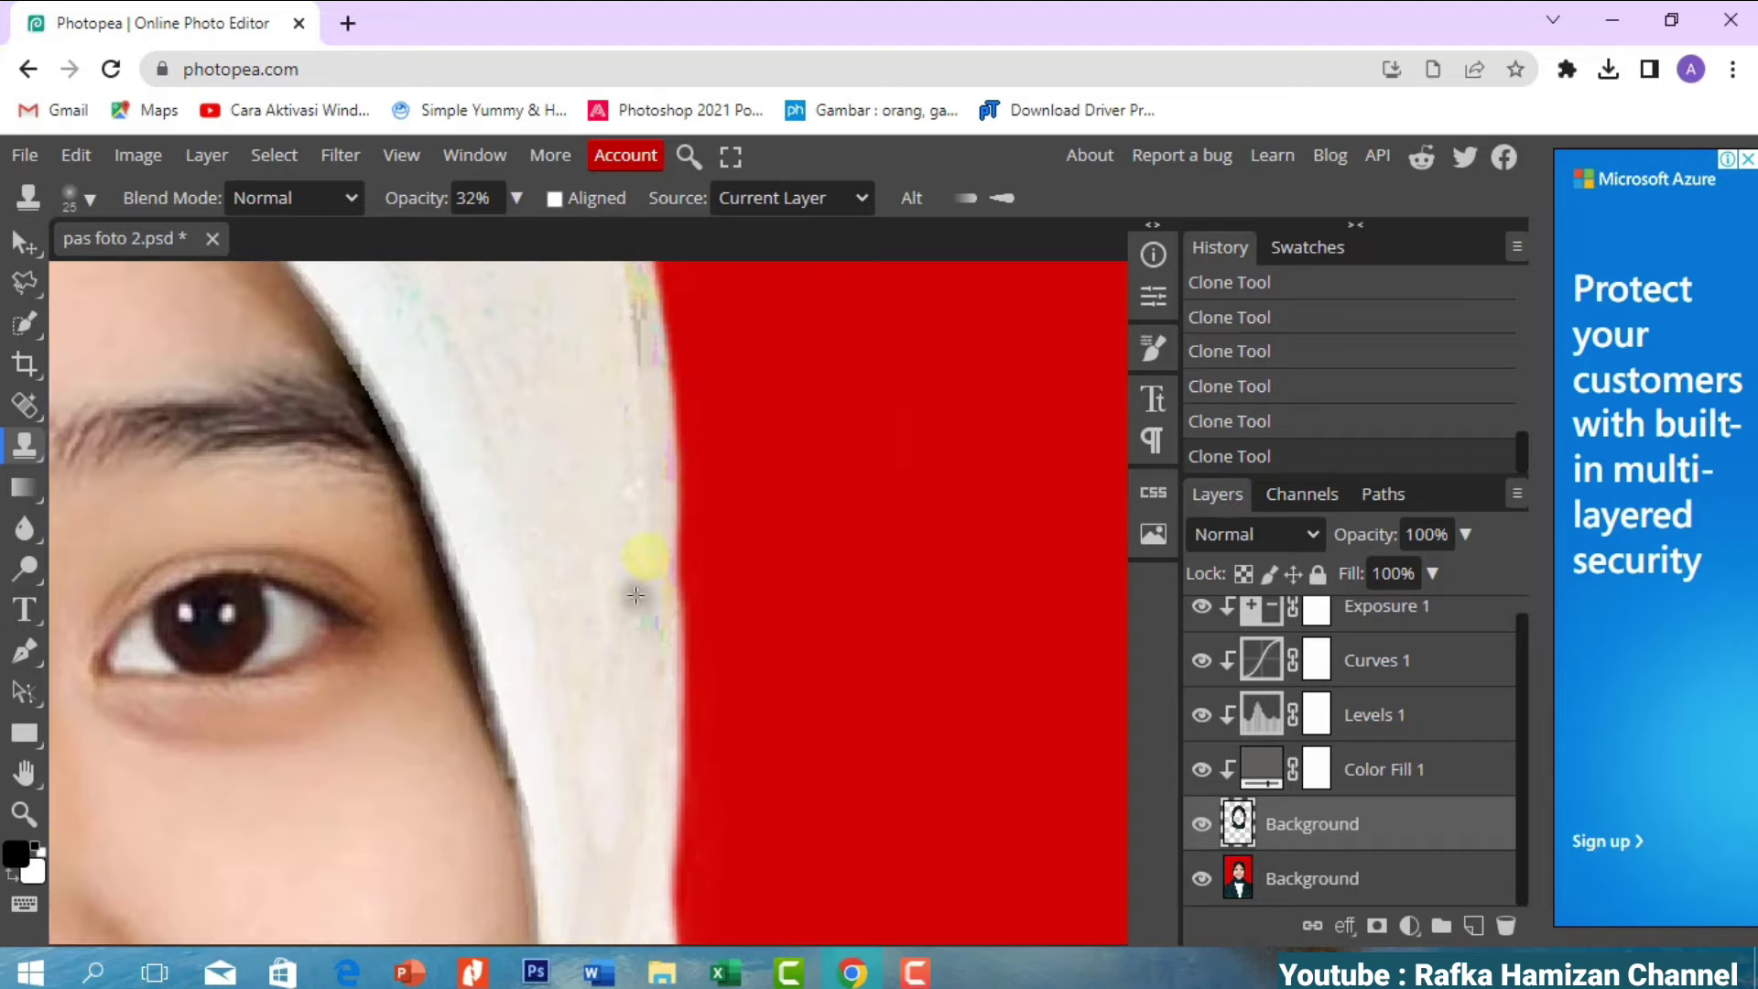
{"action": "scroll", "coordinate": [622, 549], "scroll_direction": "up", "scroll_amount": 4}
{"action": "scroll", "coordinate": [549, 412], "scroll_direction": "up", "scroll_amount": 2}
{"action": "left_click_drag", "start_coordinate": [510, 332], "coordinate": [632, 726]}
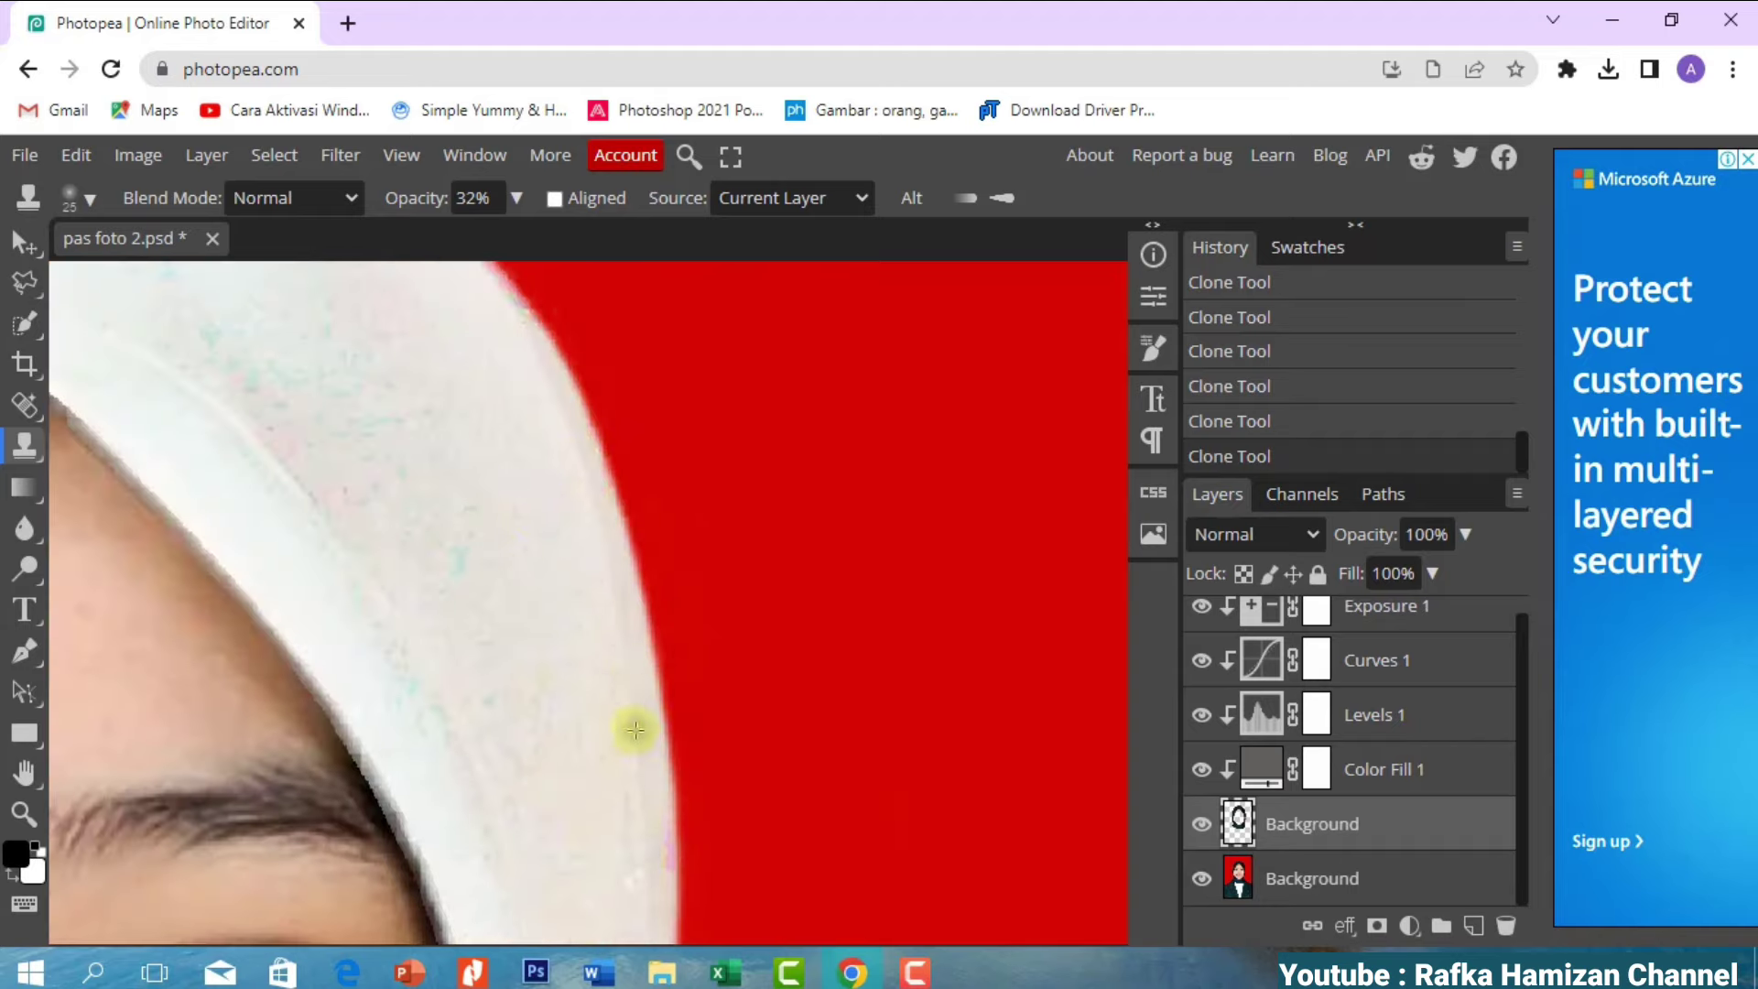
{"action": "scroll", "coordinate": [586, 622], "scroll_direction": "down", "scroll_amount": 3}
{"action": "scroll", "coordinate": [550, 568], "scroll_direction": "down", "scroll_amount": 2}
{"action": "mouse_move", "coordinate": [541, 559]}
{"action": "left_mouse_down"}
{"action": "mouse_move", "coordinate": [550, 474]}
{"action": "mouse_move", "coordinate": [444, 641]}
{"action": "mouse_move", "coordinate": [529, 430]}
{"action": "mouse_move", "coordinate": [479, 556]}
{"action": "left_mouse_up"}
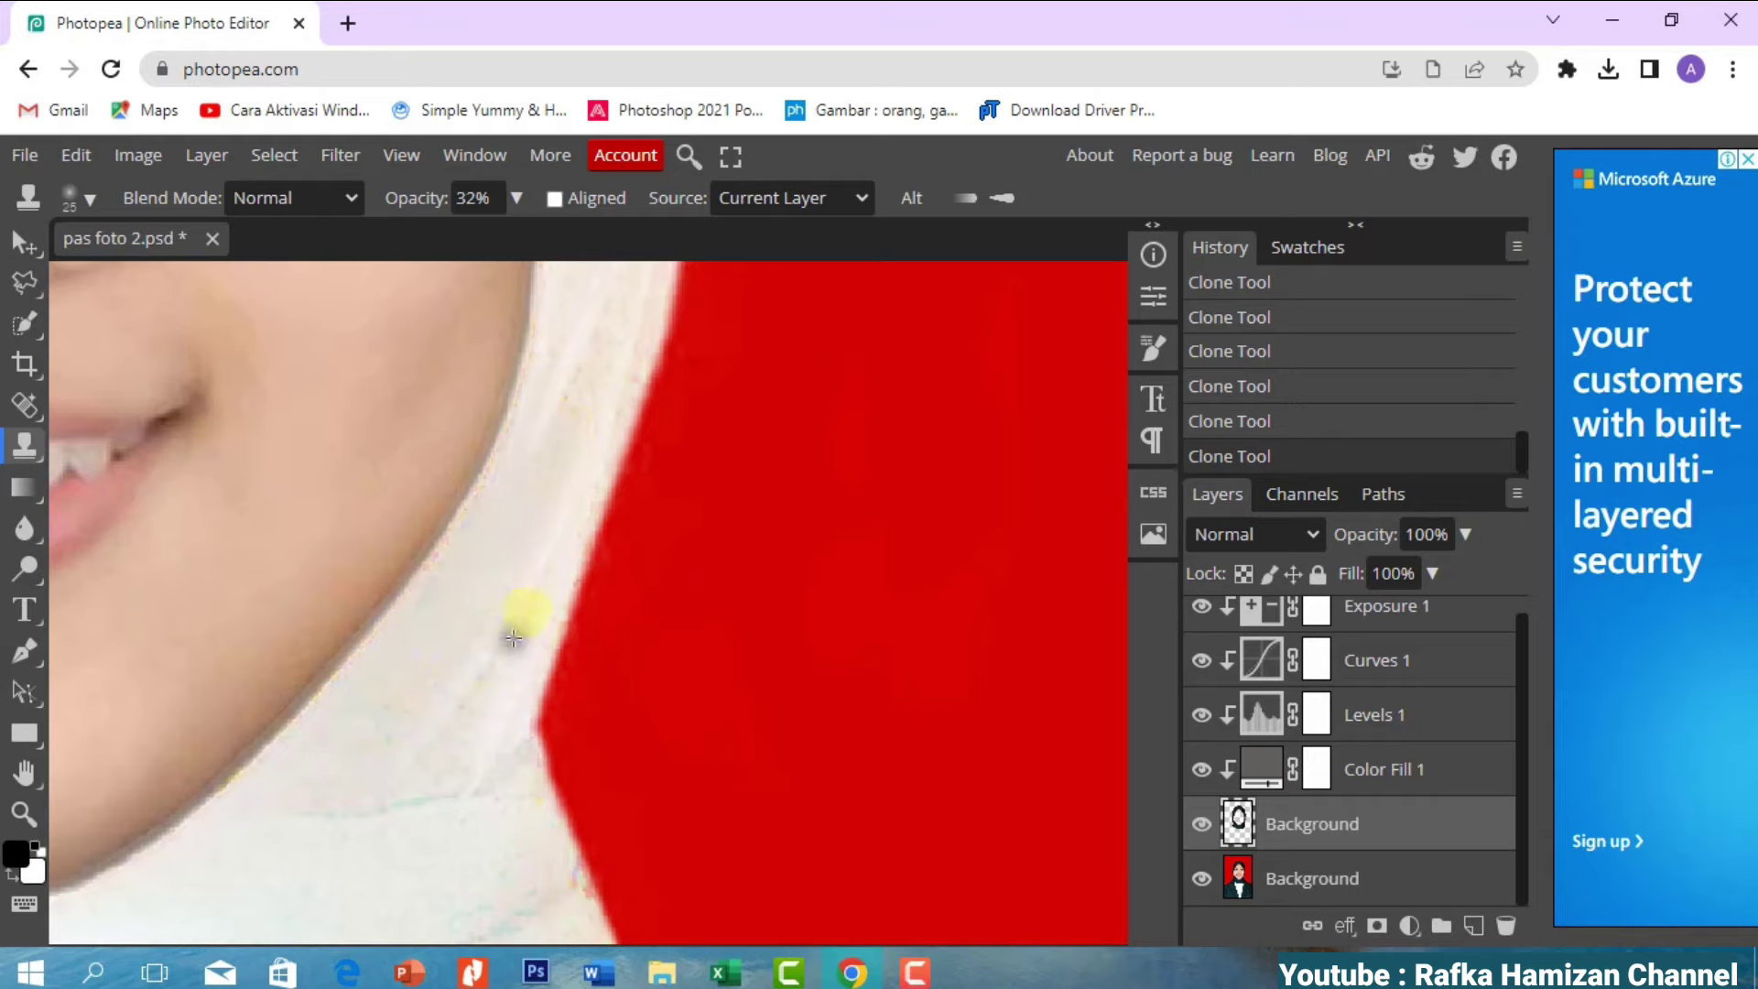
- Zoom out to view the whole retouched photo
{"action": "scroll", "coordinate": [541, 641], "scroll_direction": "up", "scroll_amount": 2}
{"action": "scroll", "coordinate": [306, 786], "scroll_direction": "down", "scroll_amount": 2}
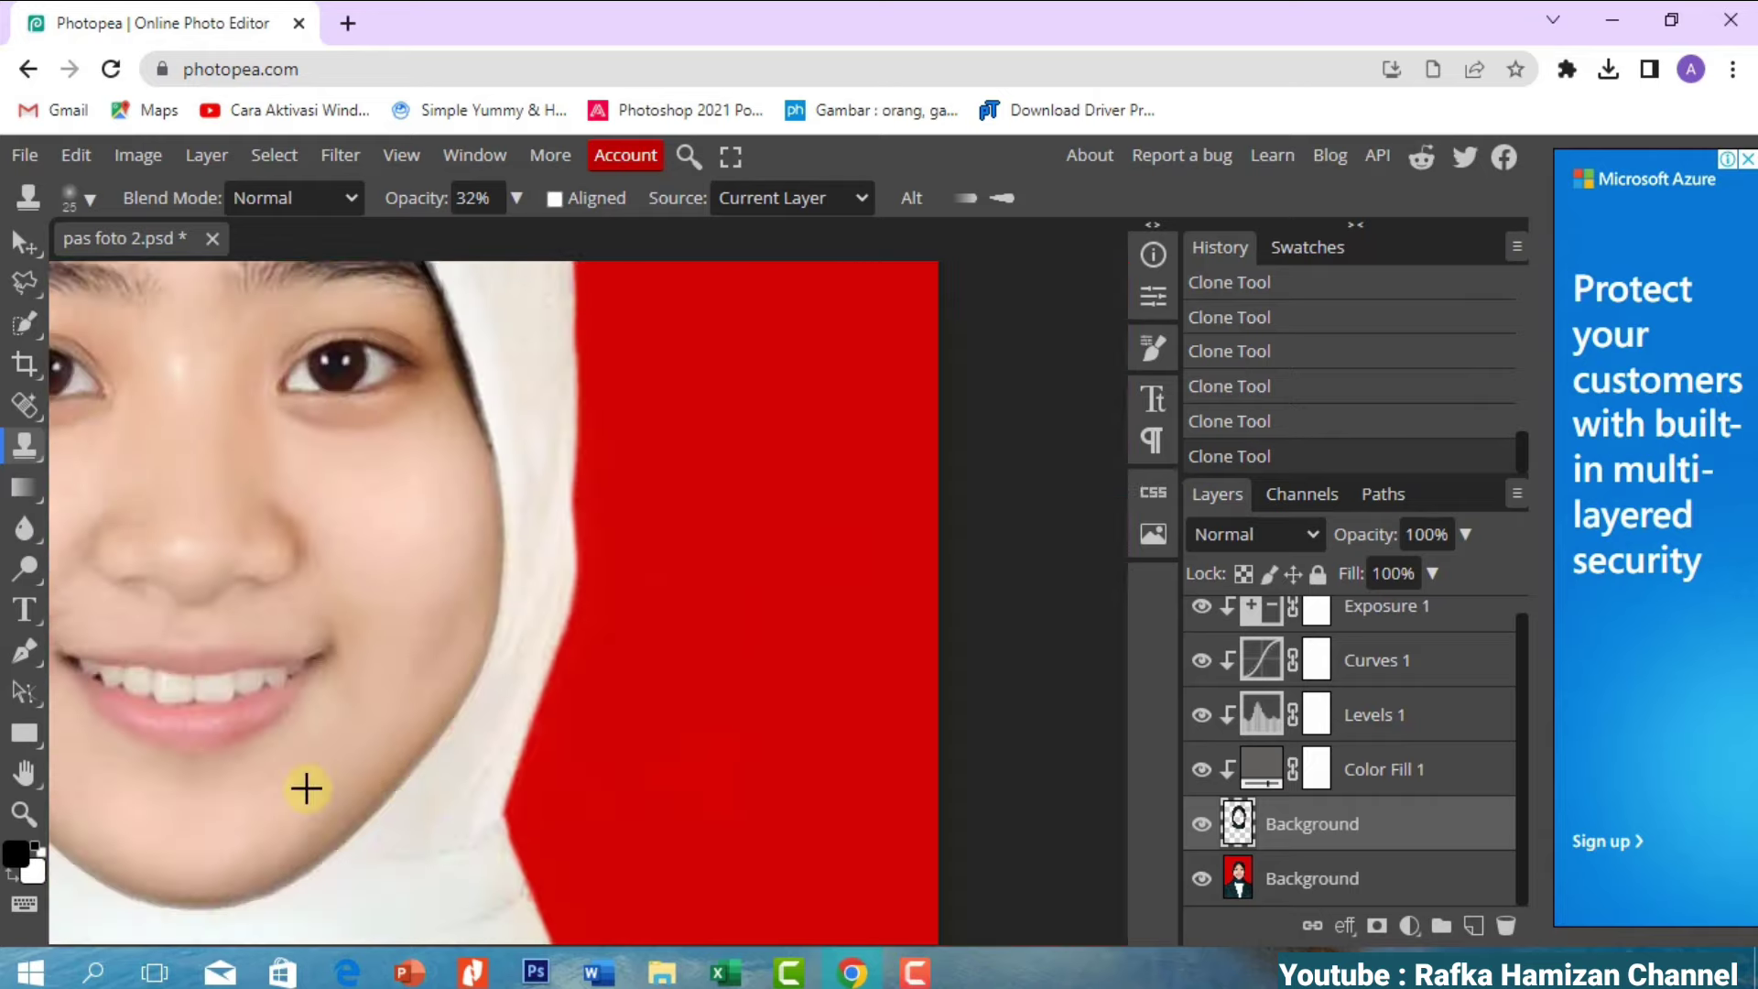
{"action": "scroll", "coordinate": [306, 785], "scroll_direction": "down", "scroll_amount": 2}
{"action": "scroll", "coordinate": [306, 789], "scroll_direction": "down", "scroll_amount": 1}
{"action": "scroll", "coordinate": [306, 789], "scroll_direction": "down", "scroll_amount": 5}
{"action": "scroll", "coordinate": [447, 730], "scroll_direction": "down", "scroll_amount": 2}
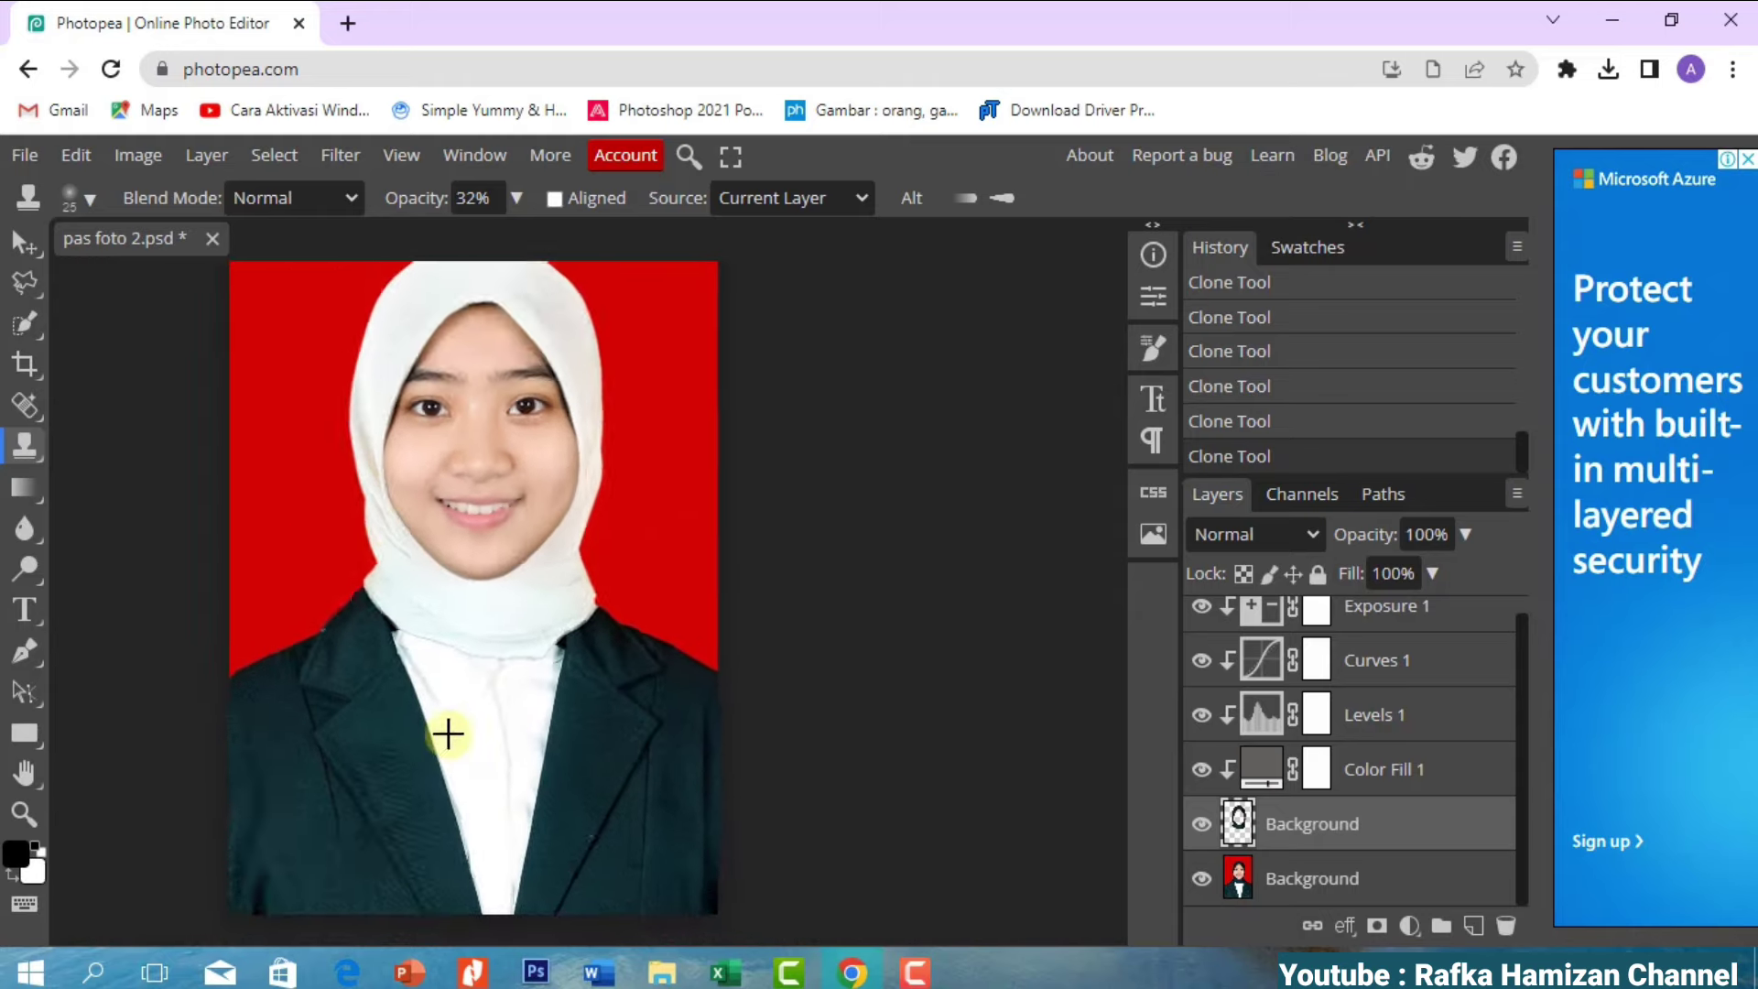
{"action": "scroll", "coordinate": [380, 567], "scroll_direction": "down", "scroll_amount": 1}
{"action": "scroll", "coordinate": [373, 569], "scroll_direction": "up", "scroll_amount": 1}
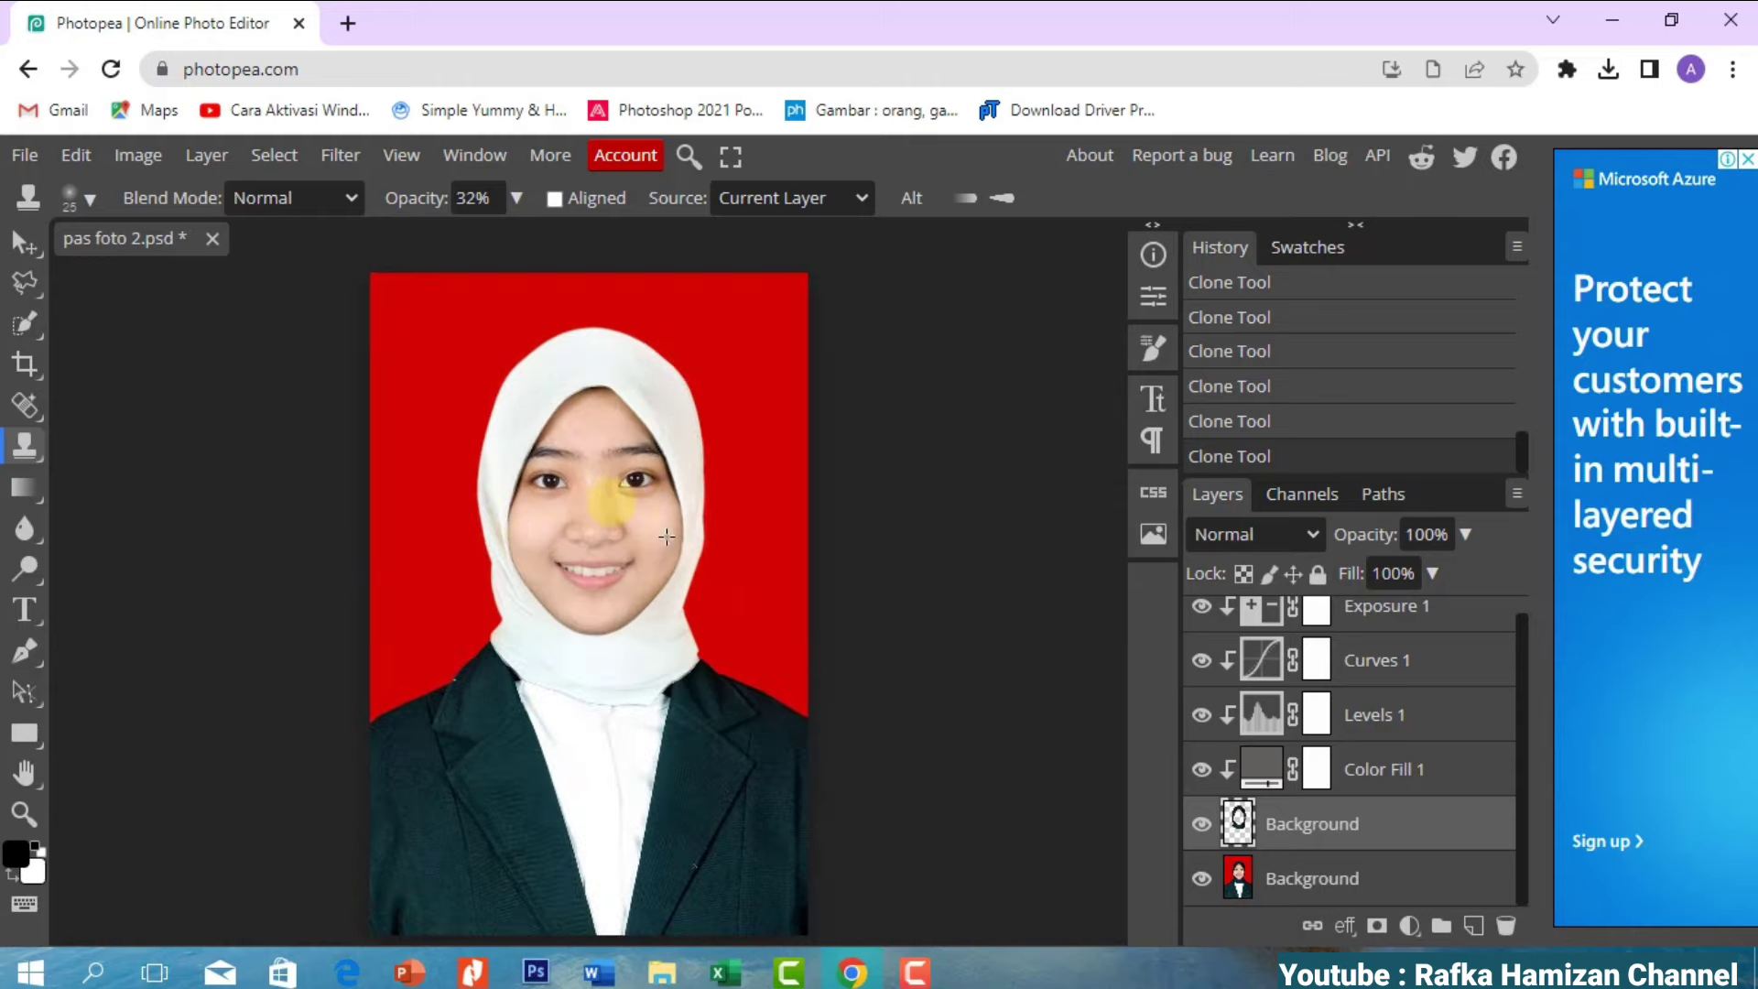
- Export the photo as 'pas foto 2' JPG at 91% quality and show the download
{"action": "left_click", "coordinate": [35, 158]}
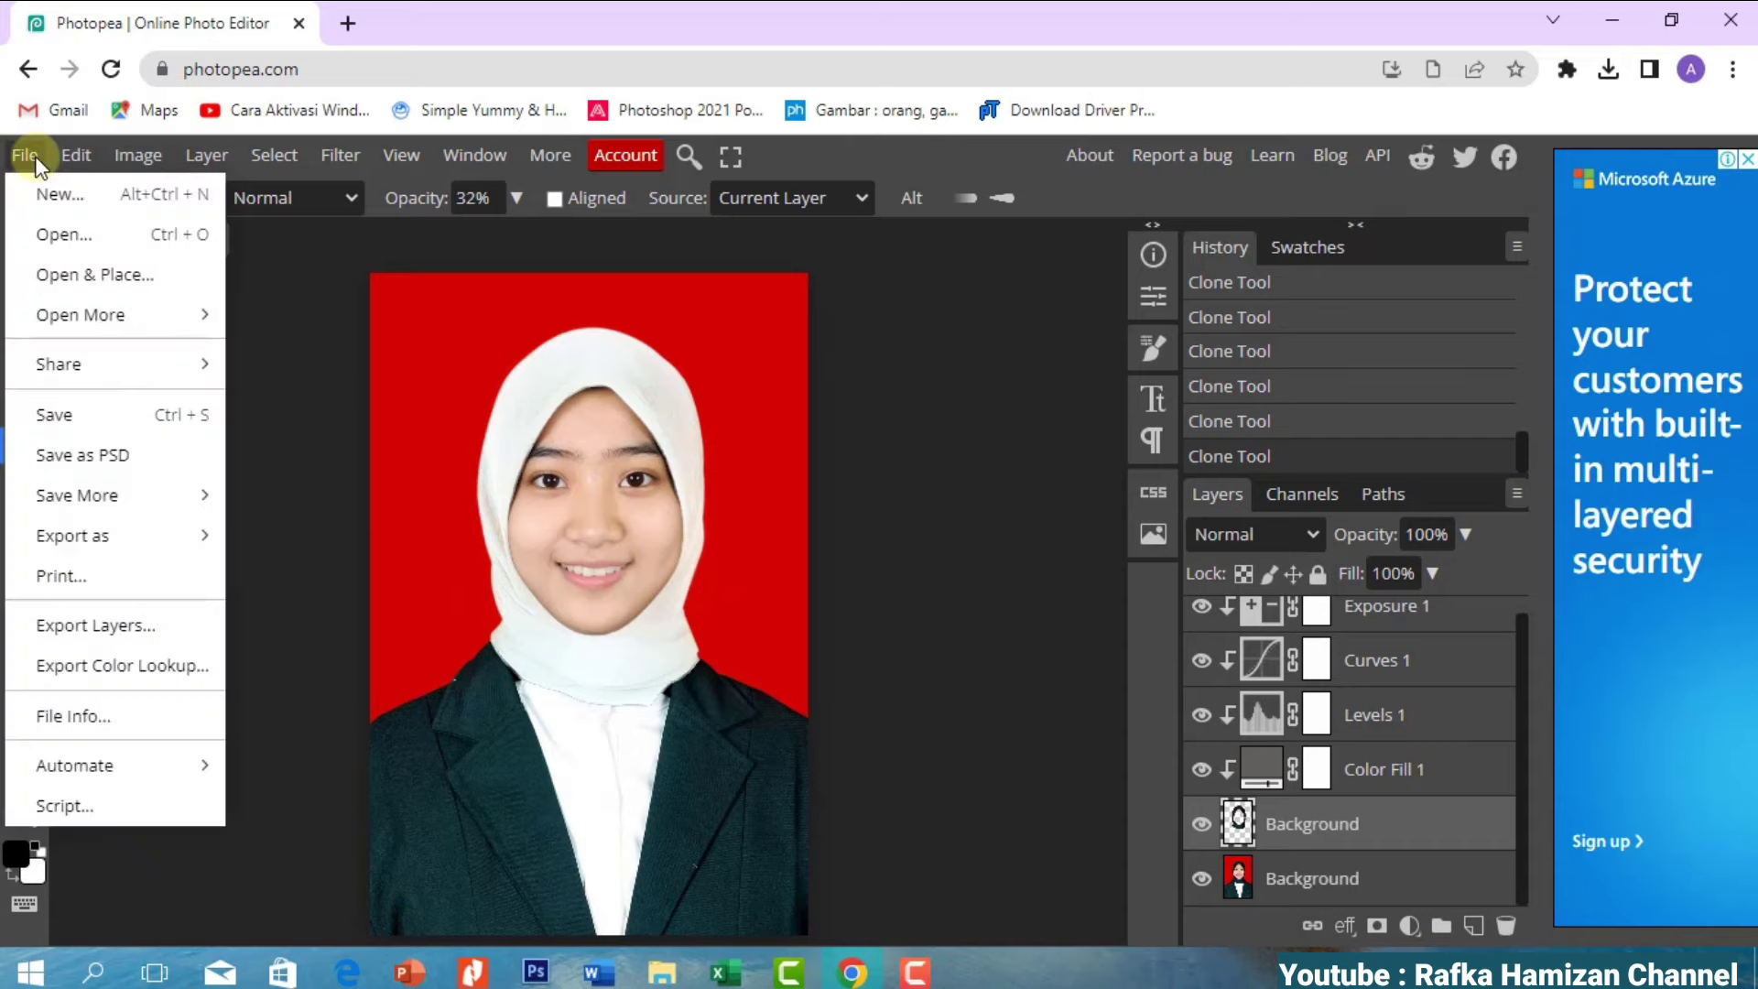
{"action": "mouse_move", "coordinate": [73, 536]}
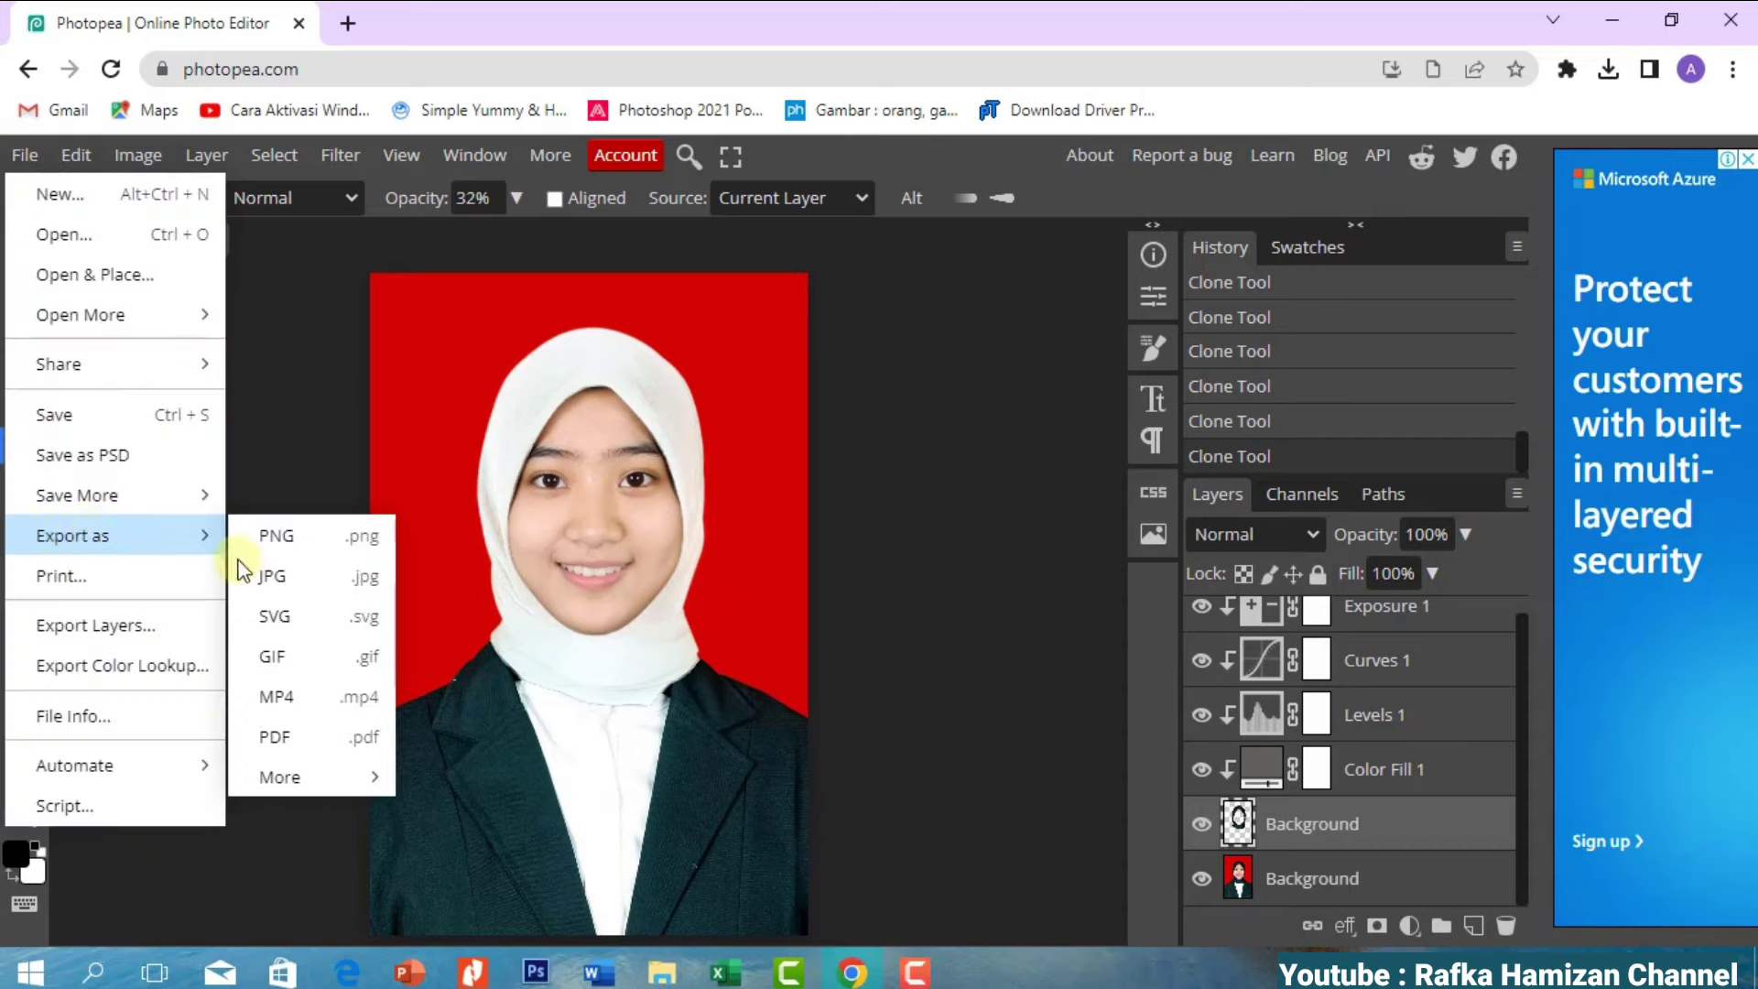
{"action": "left_click", "coordinate": [275, 580]}
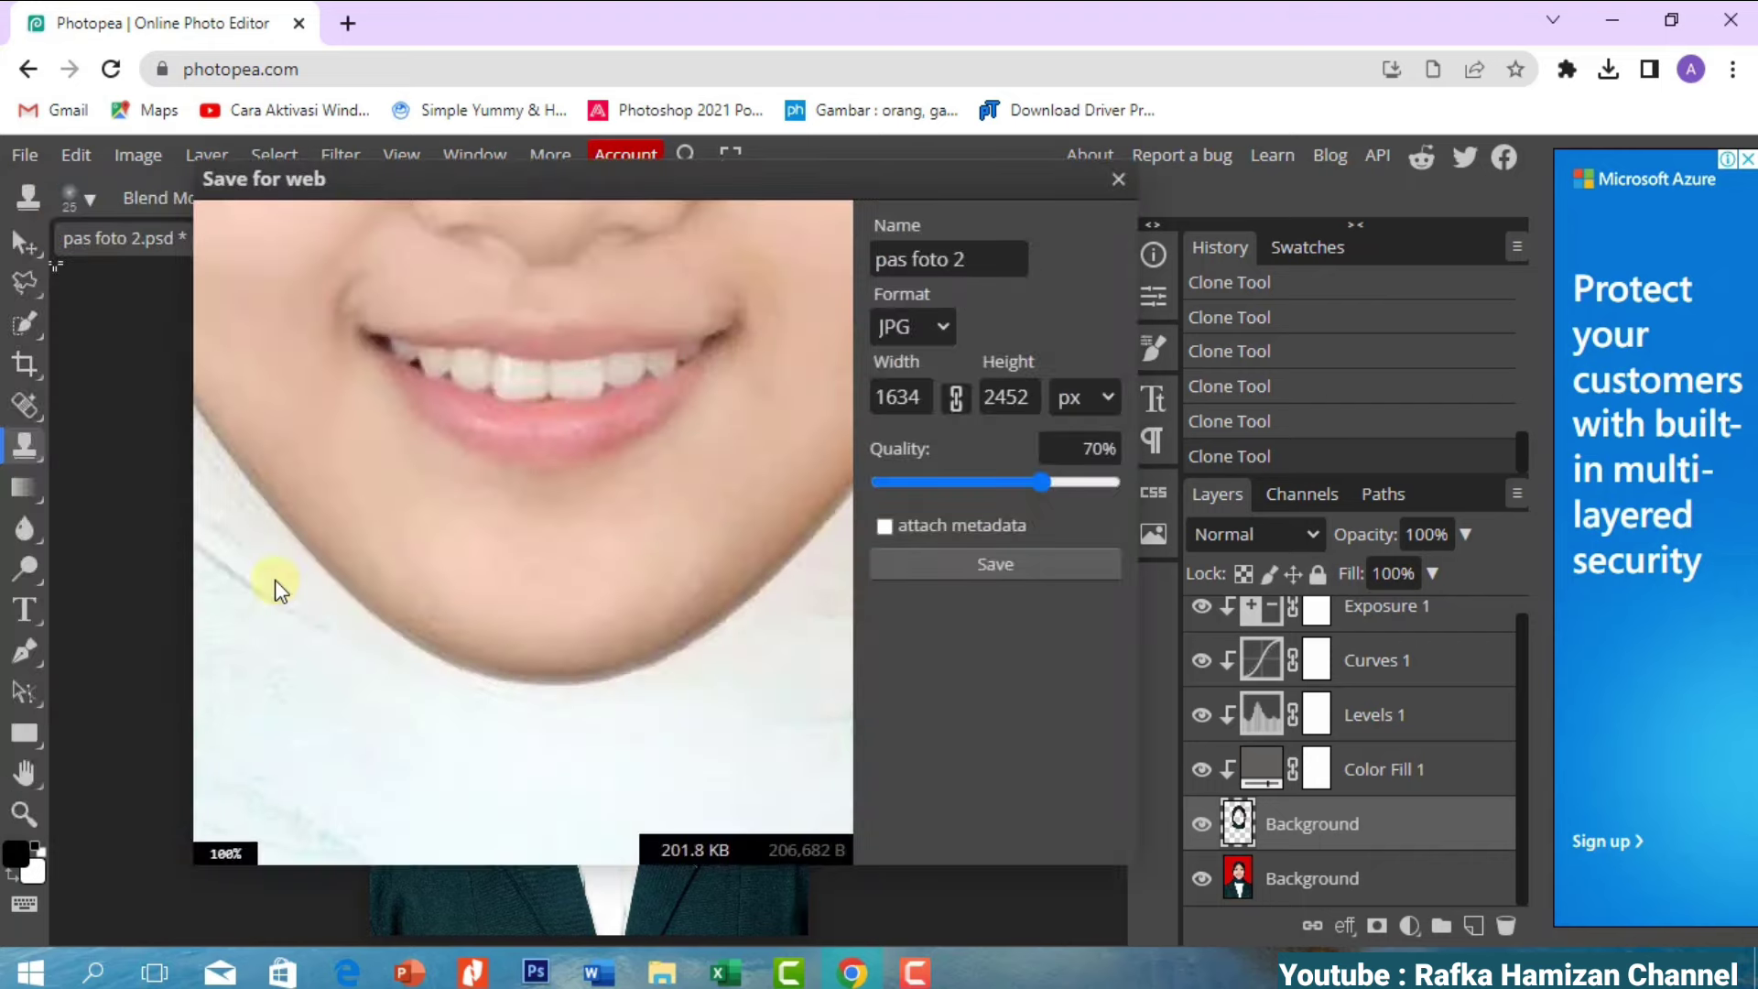
{"action": "left_click", "coordinate": [1005, 560]}
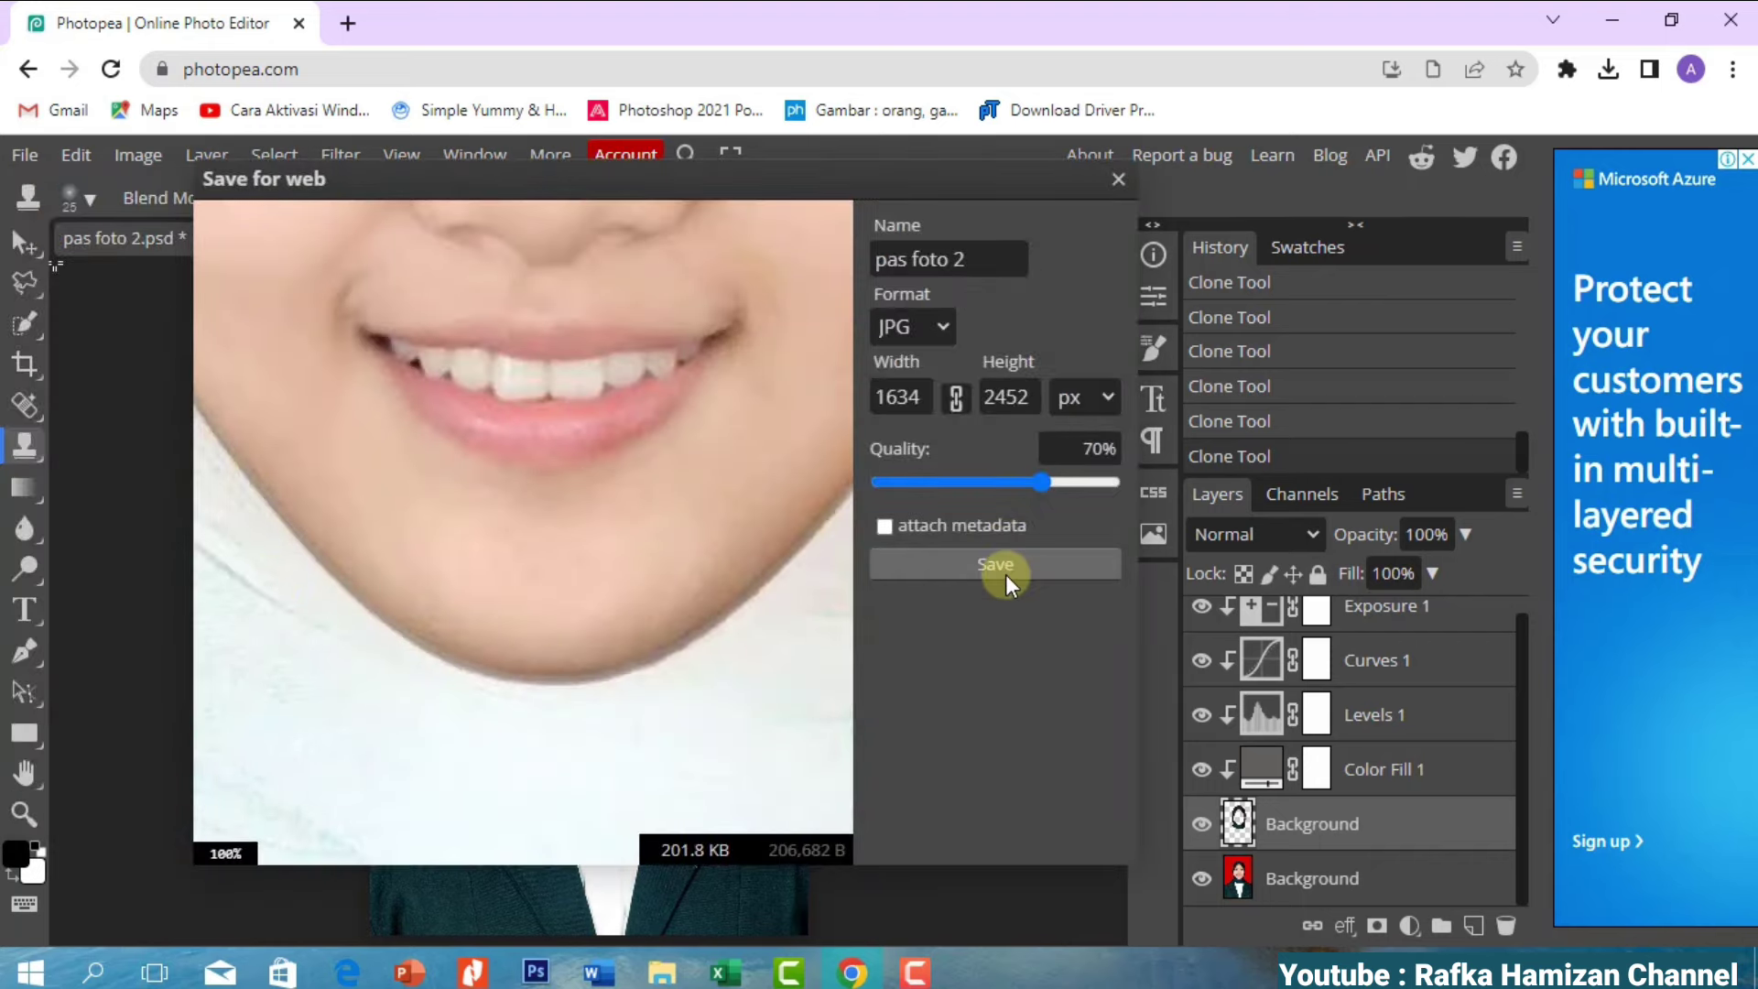
{"action": "left_click_drag", "start_coordinate": [1047, 481], "coordinate": [1098, 483]}
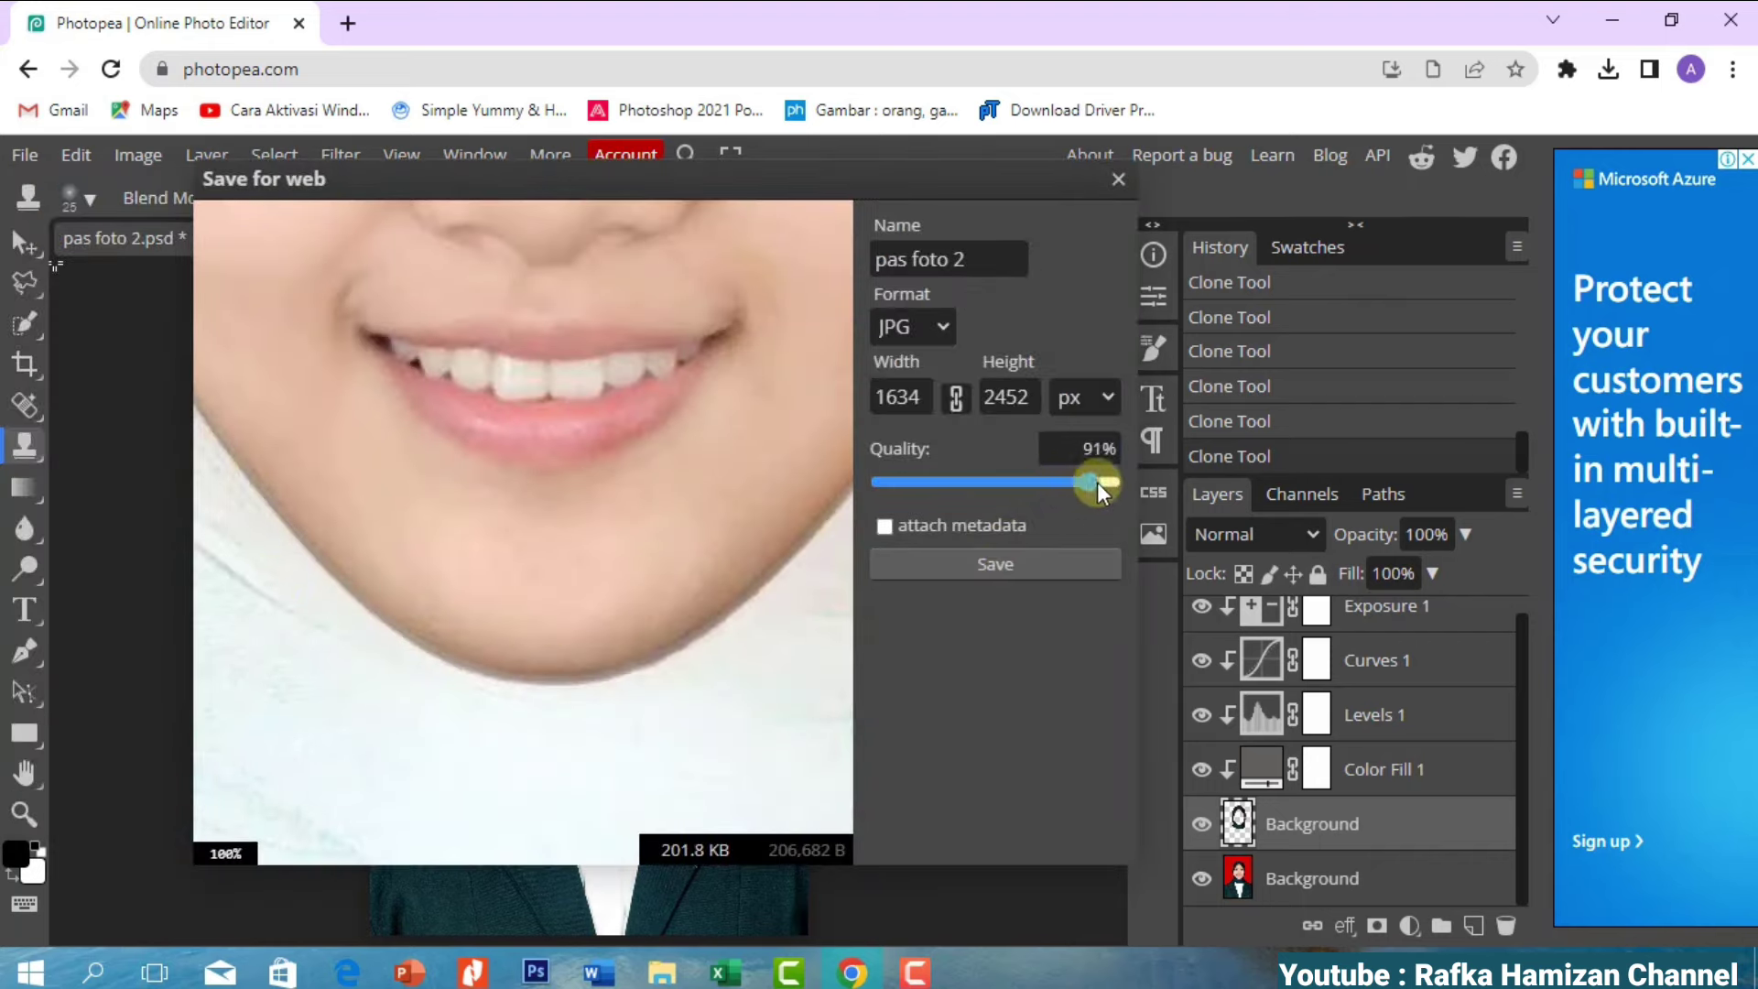
{"action": "left_click", "coordinate": [1016, 562]}
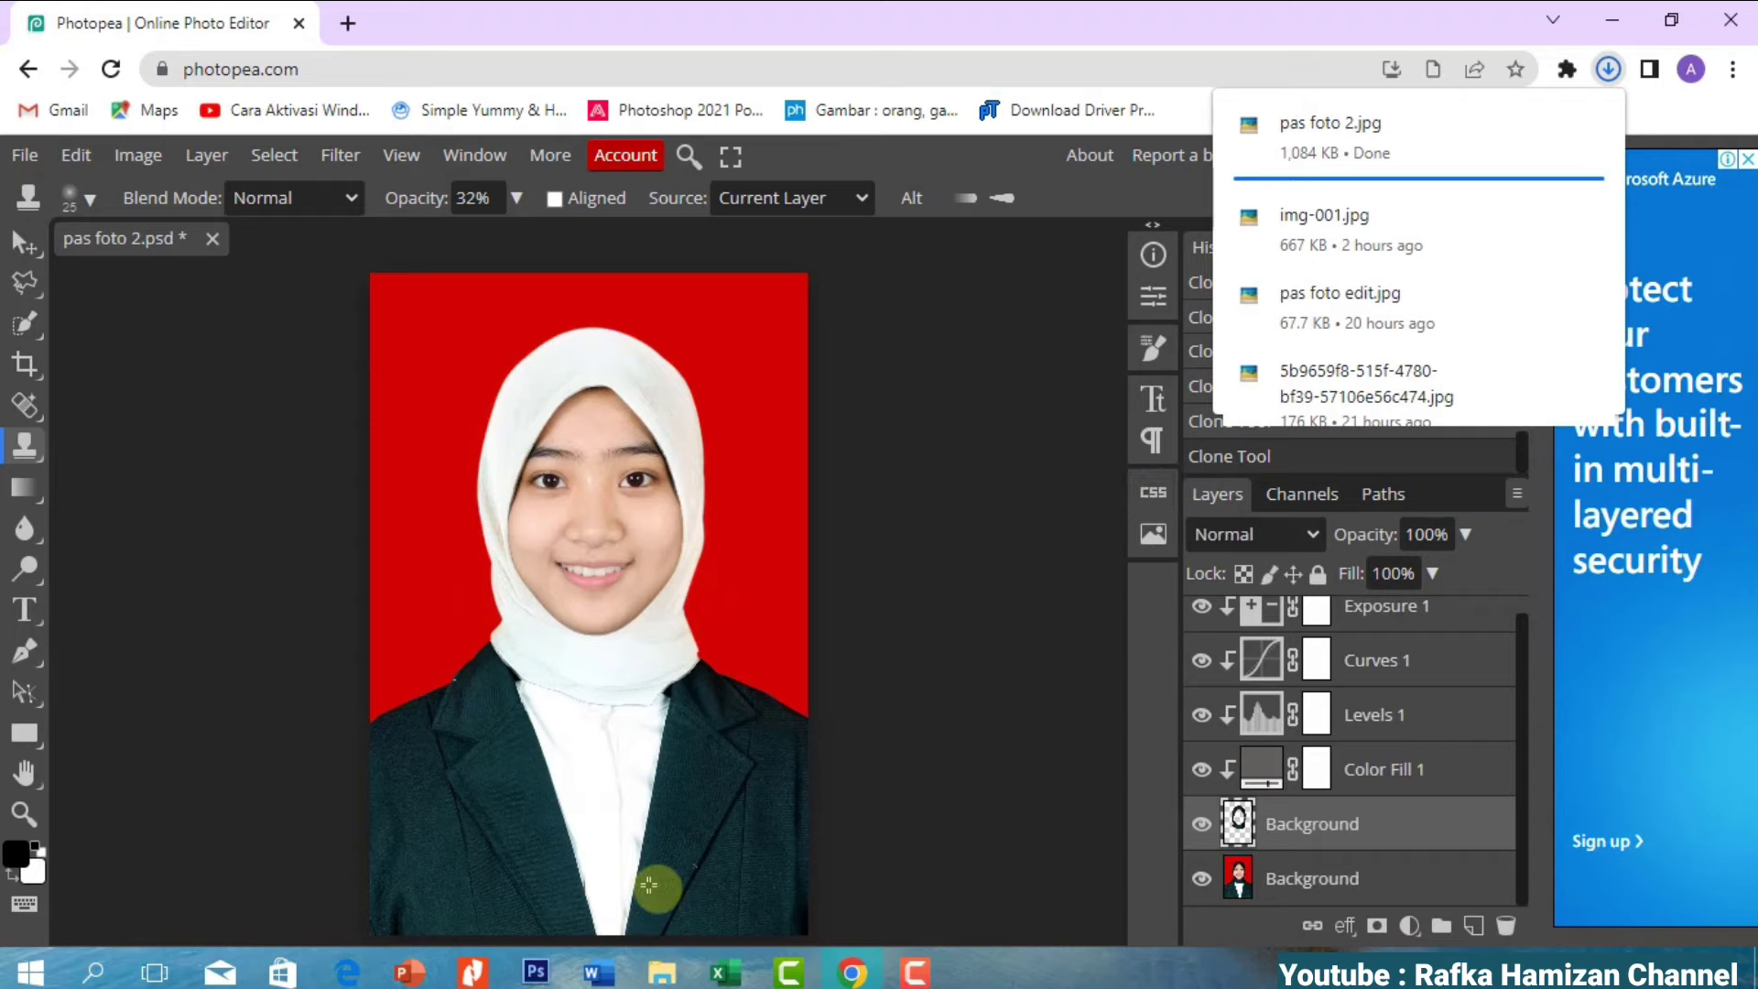
{"action": "left_click", "coordinate": [662, 973]}
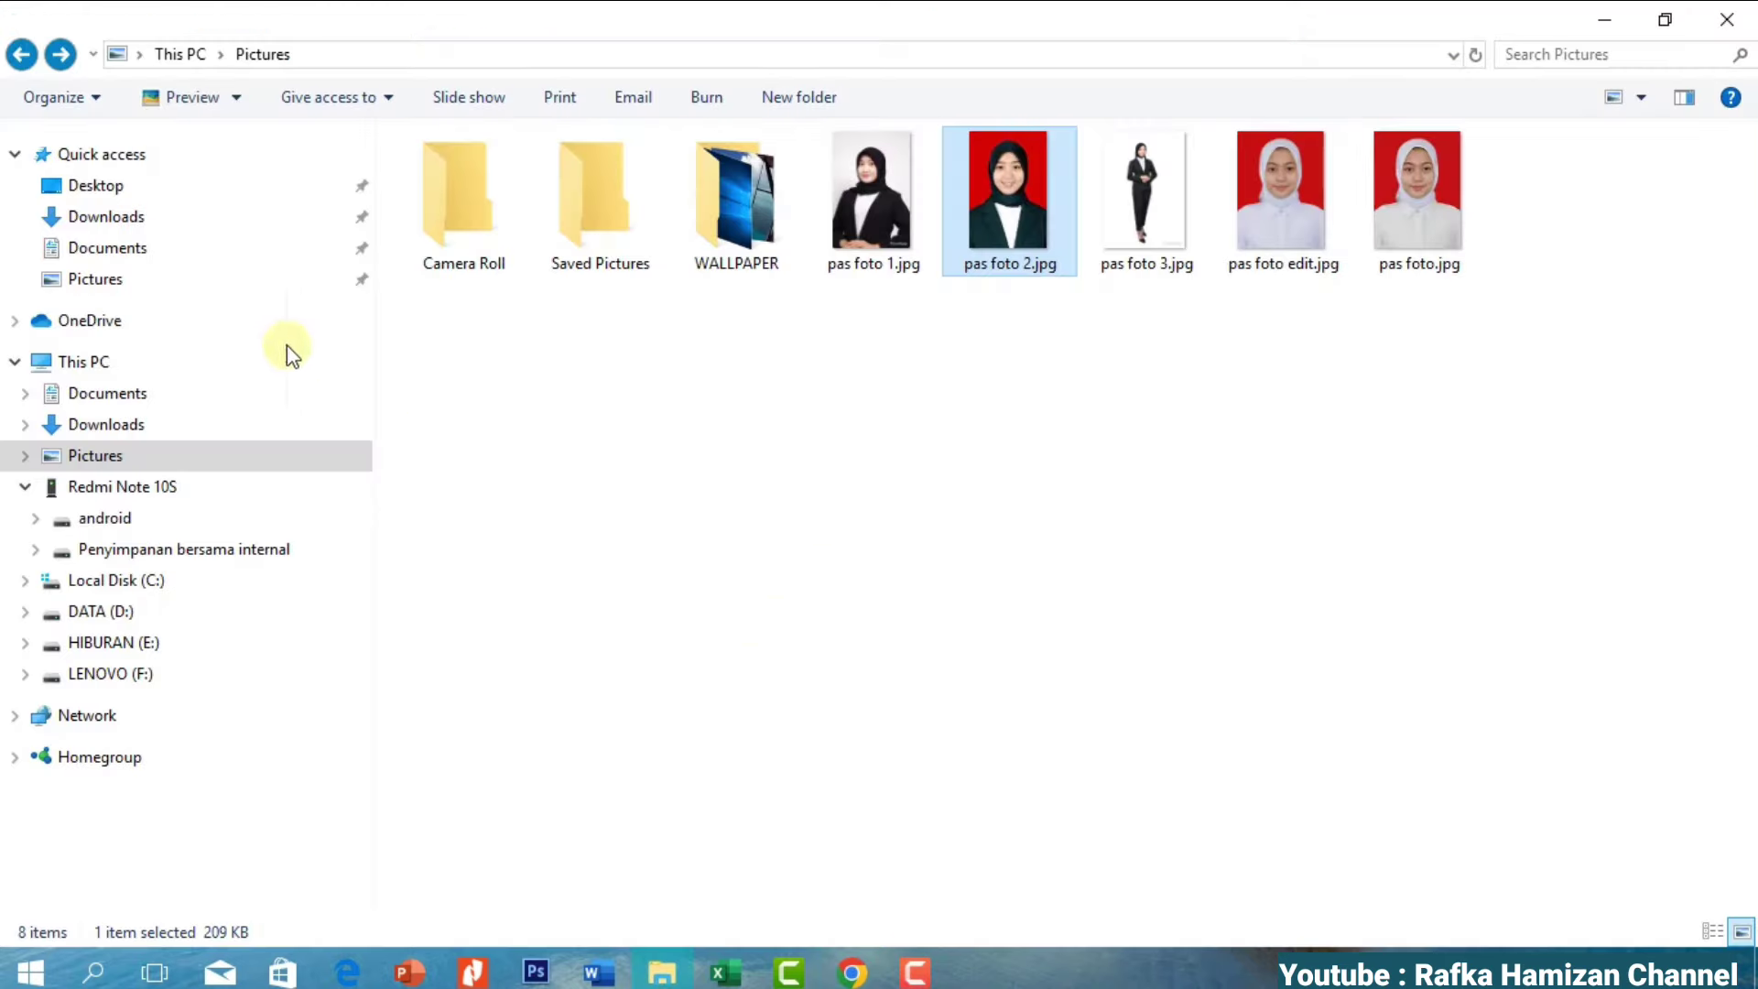
- Preview pas foto 2.jpg from the Downloads folder, then return to Photopea in Chrome
{"action": "left_click", "coordinate": [128, 220]}
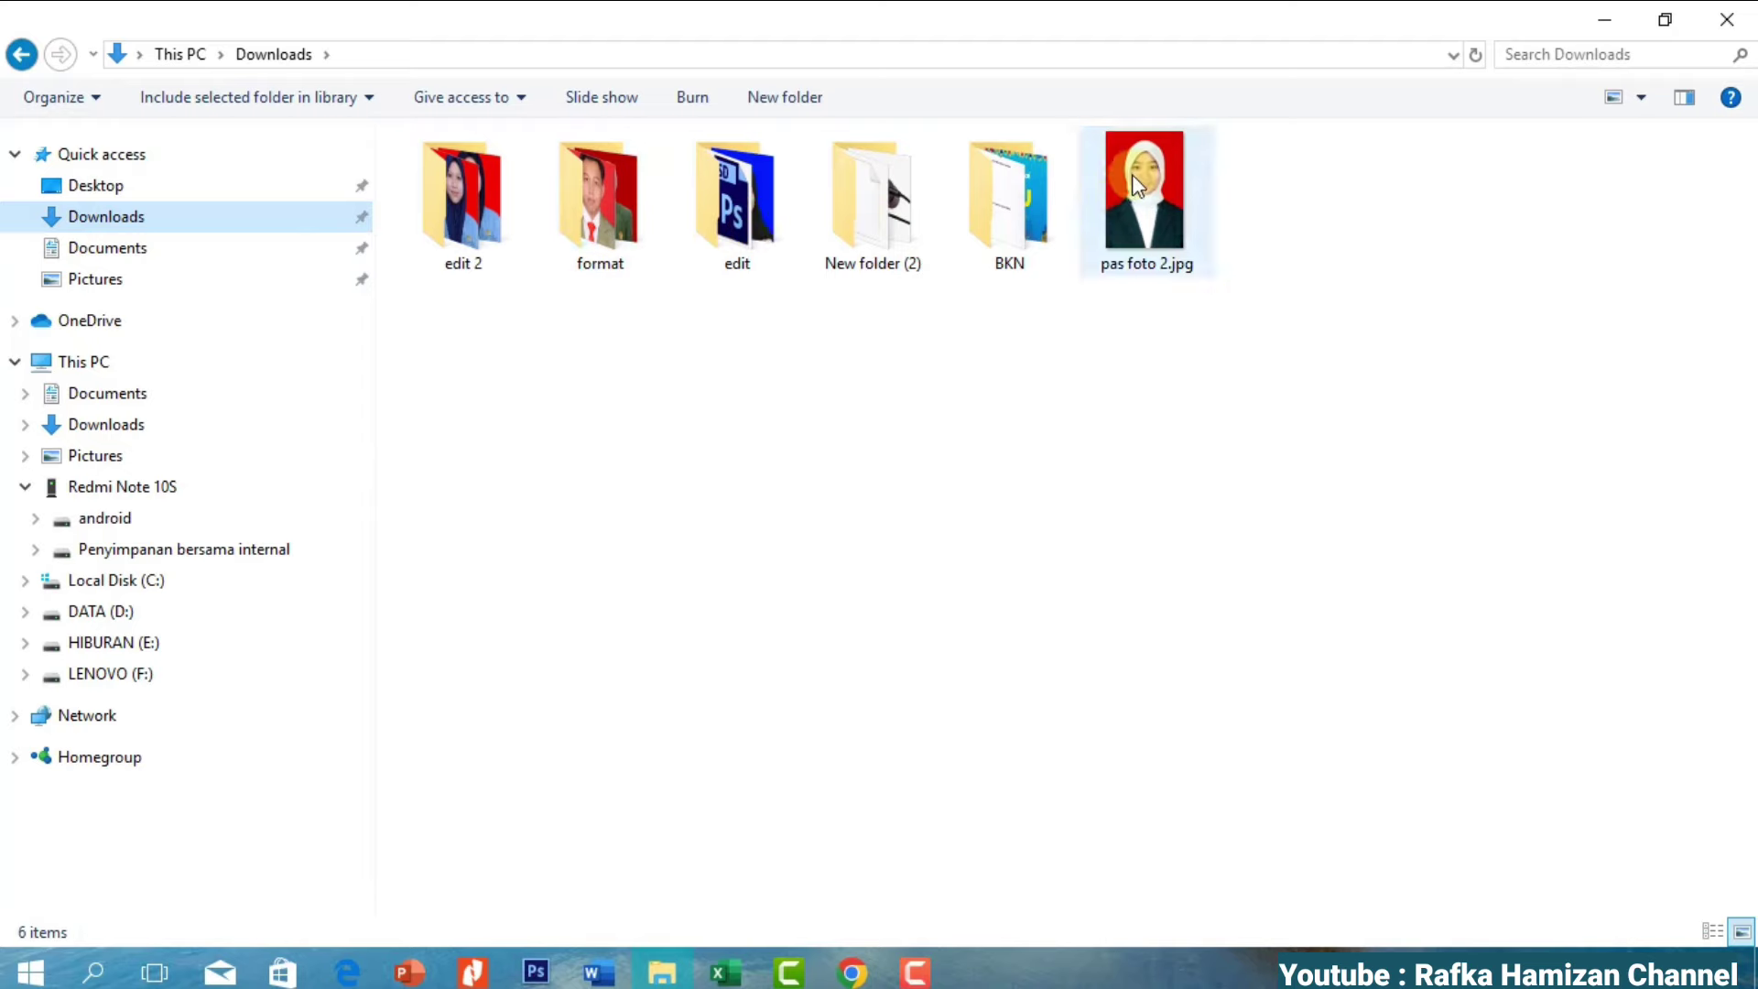
{"action": "left_click", "coordinate": [1134, 179]}
{"action": "double_click", "coordinate": [1136, 183]}
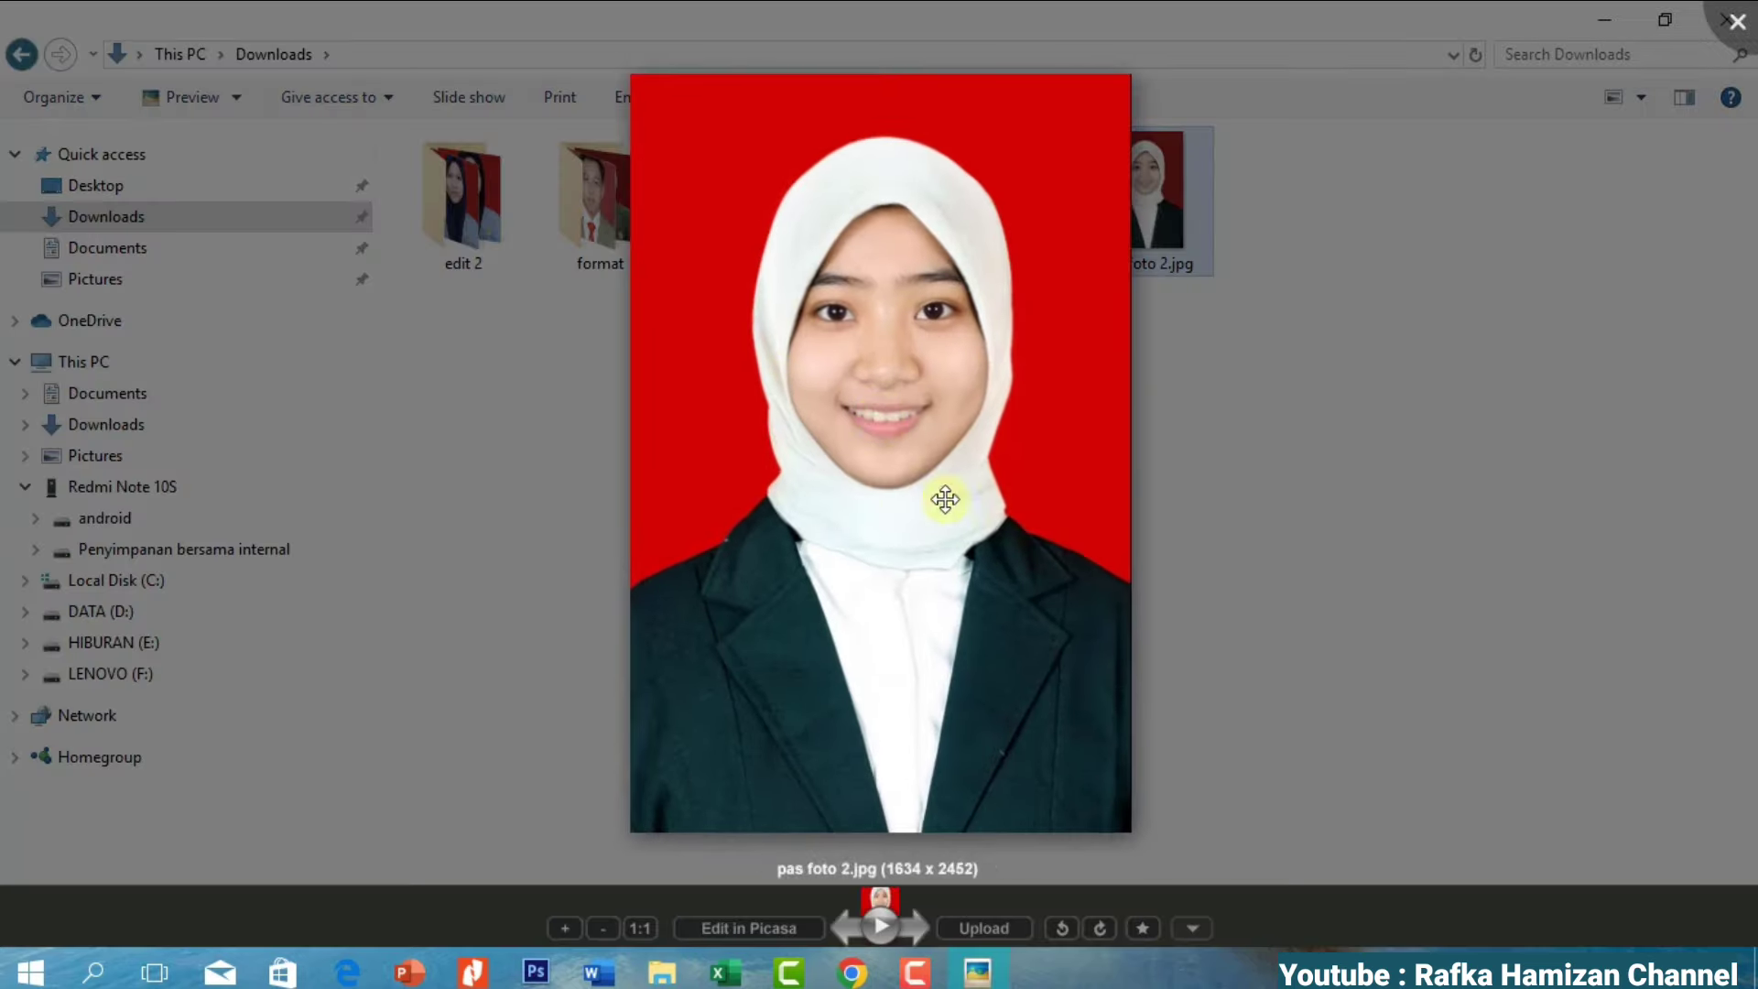
{"action": "left_click", "coordinate": [1740, 23]}
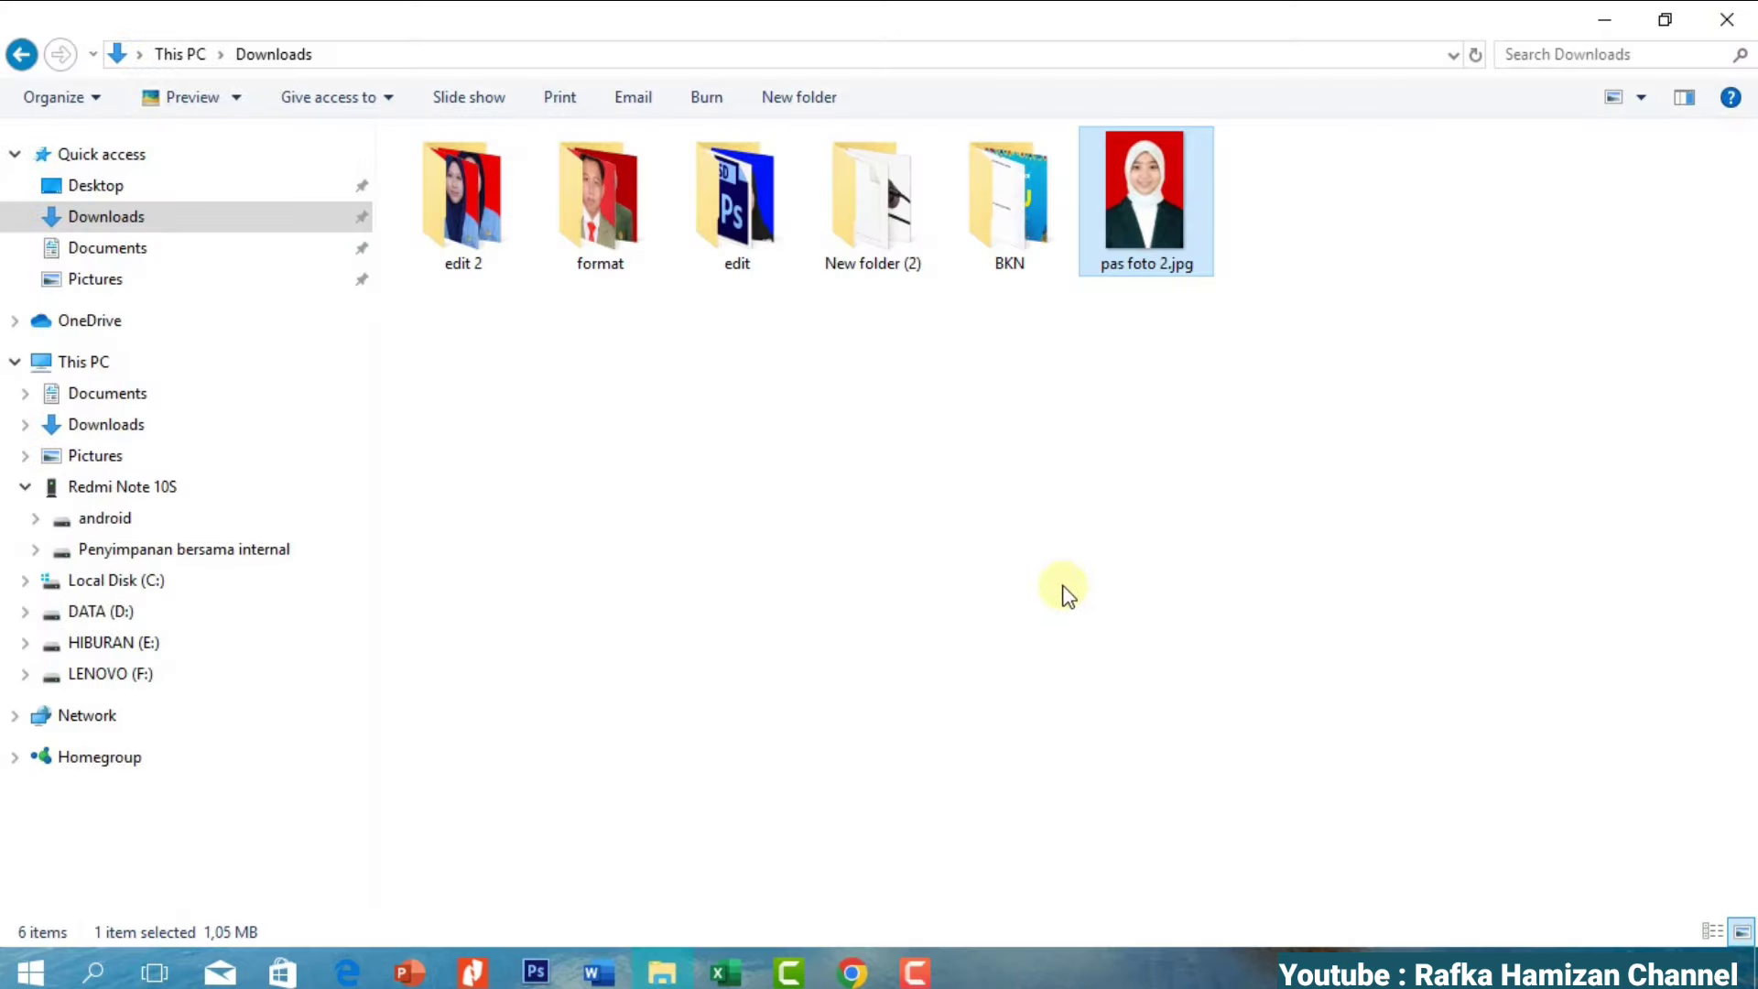
{"action": "left_click", "coordinate": [851, 975]}
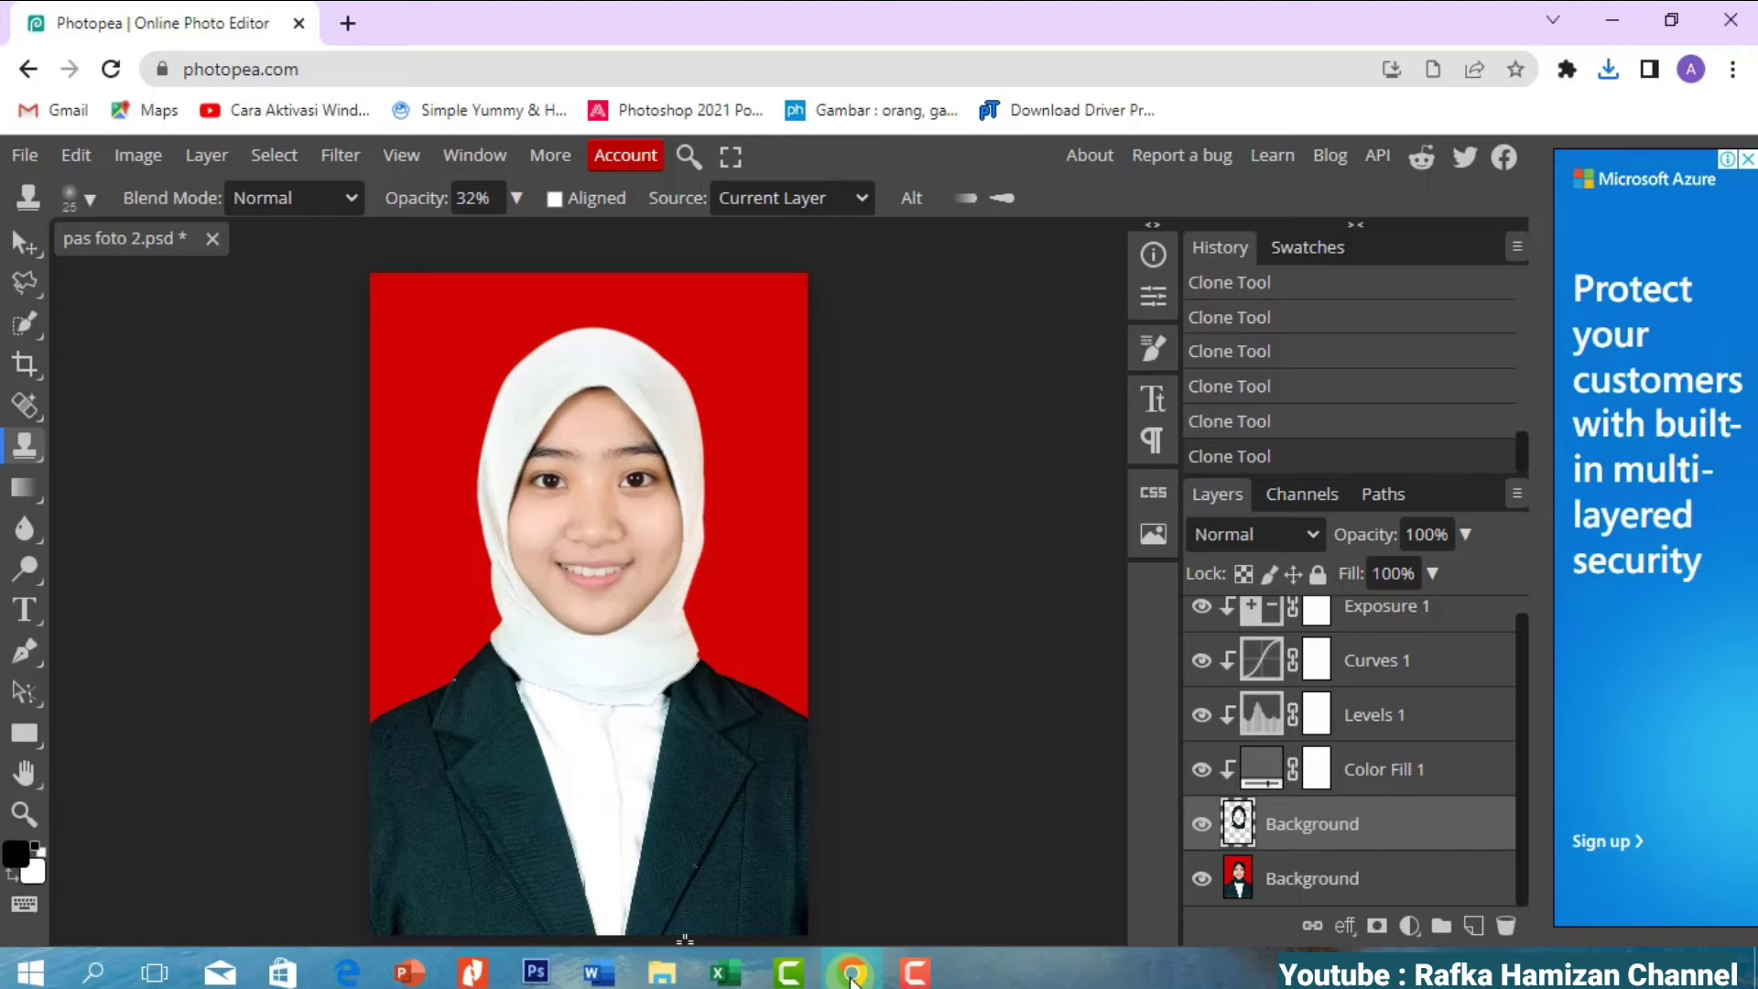